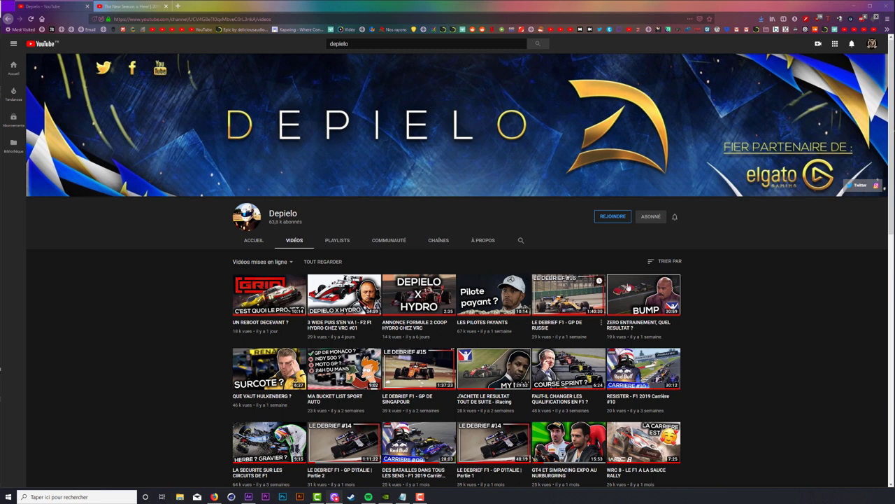
- Go to the 2019 F1 Opening Titles video and scrub back to the red F1 logo near 0:28
{"action": "scroll", "coordinate": [718, 294], "scroll_direction": "down", "scroll_amount": 2}
{"action": "scroll", "coordinate": [738, 284], "scroll_direction": "up", "scroll_amount": 2}
{"action": "left_click", "coordinate": [149, 12]}
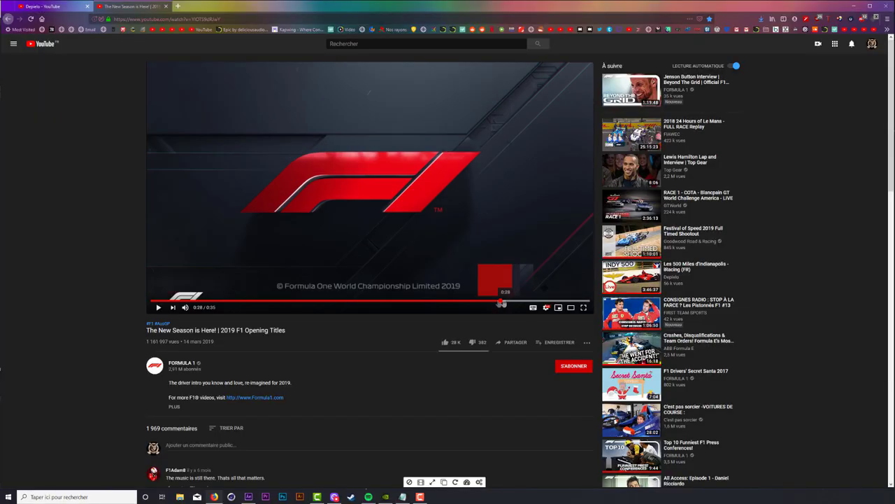
{"action": "left_click_drag", "start_coordinate": [499, 304], "coordinate": [491, 304]}
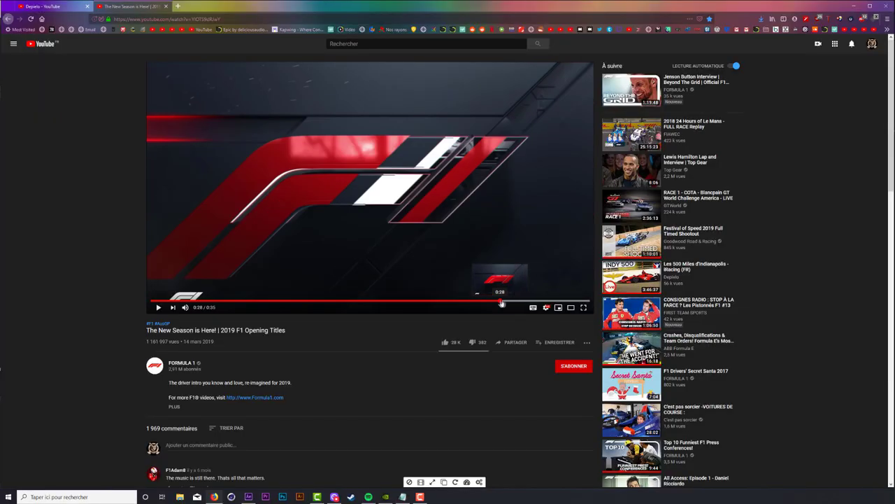
{"action": "left_click", "coordinate": [489, 304]}
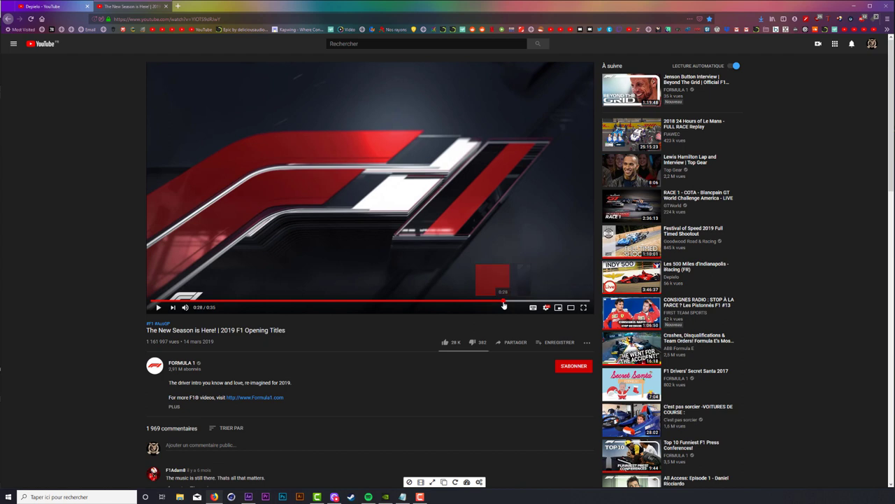
{"action": "left_click_drag", "start_coordinate": [503, 305], "coordinate": [495, 303]}
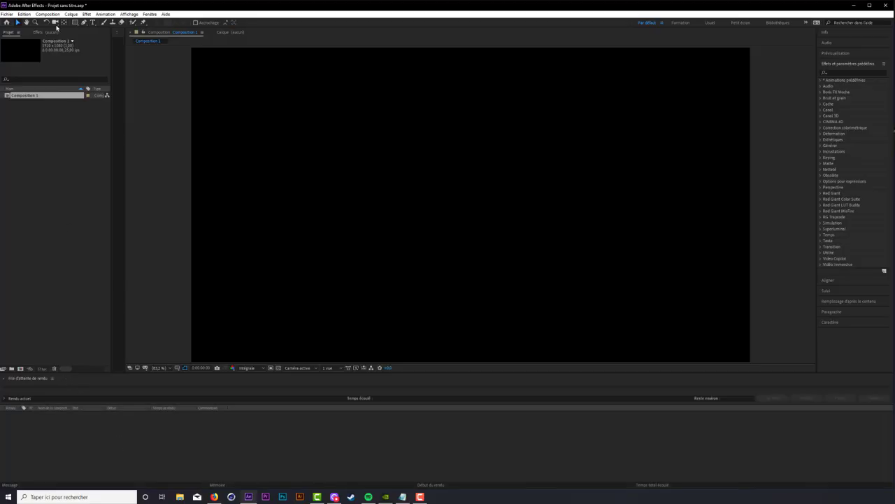
- Create Composition 2 with the HDTV 1080 25 preset (1920×1080, 25 fps) and enlarge the timeline
{"action": "left_click", "coordinate": [48, 14]}
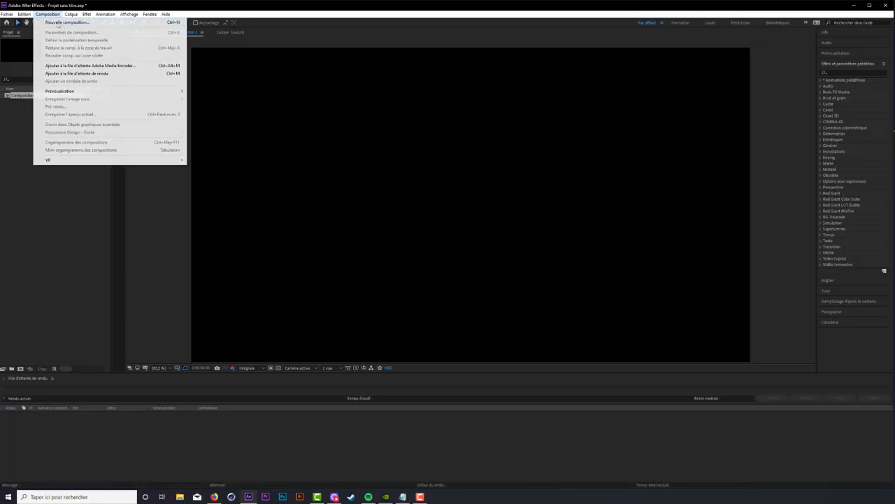
{"action": "left_click", "coordinate": [52, 22]}
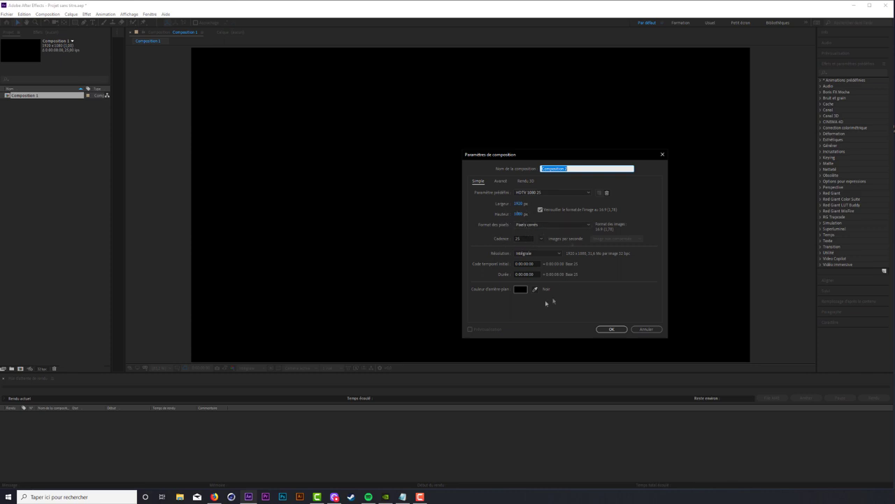
{"action": "left_click", "coordinate": [611, 329]}
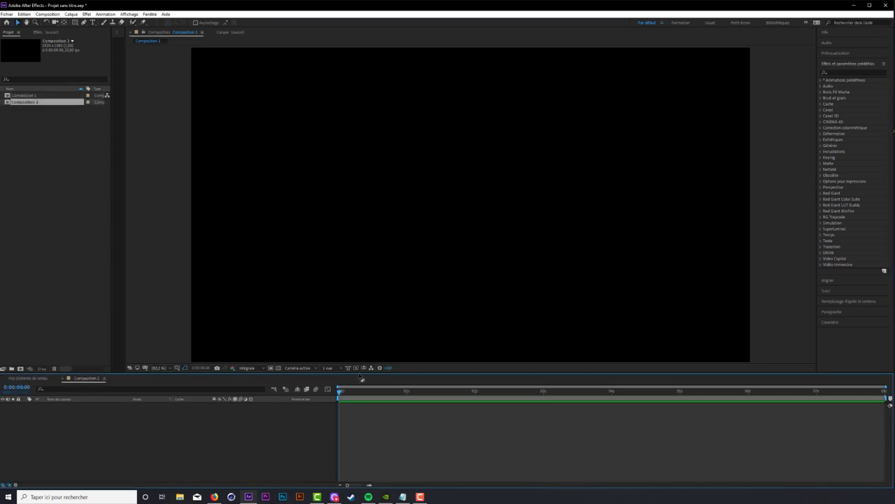
{"action": "left_click_drag", "start_coordinate": [362, 379], "coordinate": [363, 367]}
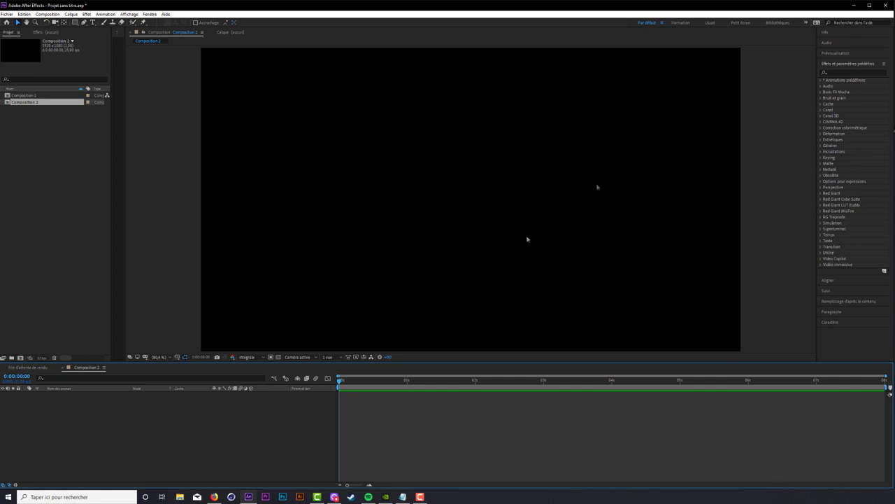
- Add a 1920×1080 solid layer coloured light blue that fills the composition
{"action": "right_click", "coordinate": [156, 436]}
{"action": "mouse_move", "coordinate": [199, 357]}
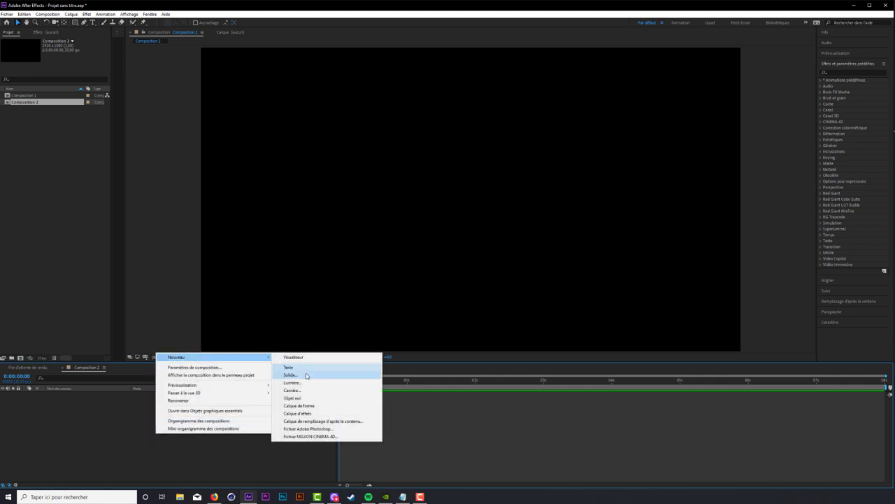
{"action": "left_click", "coordinate": [305, 375]}
{"action": "key", "text": "Escape"}
{"action": "right_click", "coordinate": [221, 330]}
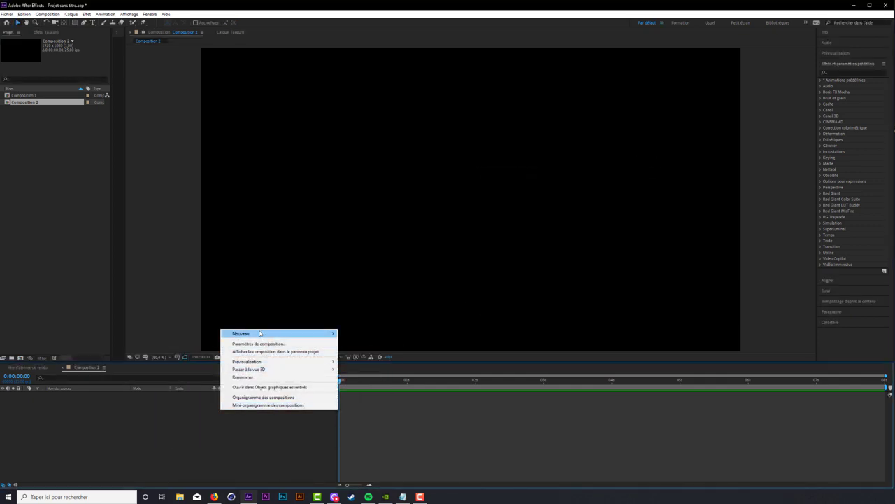
{"action": "mouse_move", "coordinate": [258, 333]}
{"action": "left_click", "coordinate": [368, 352]}
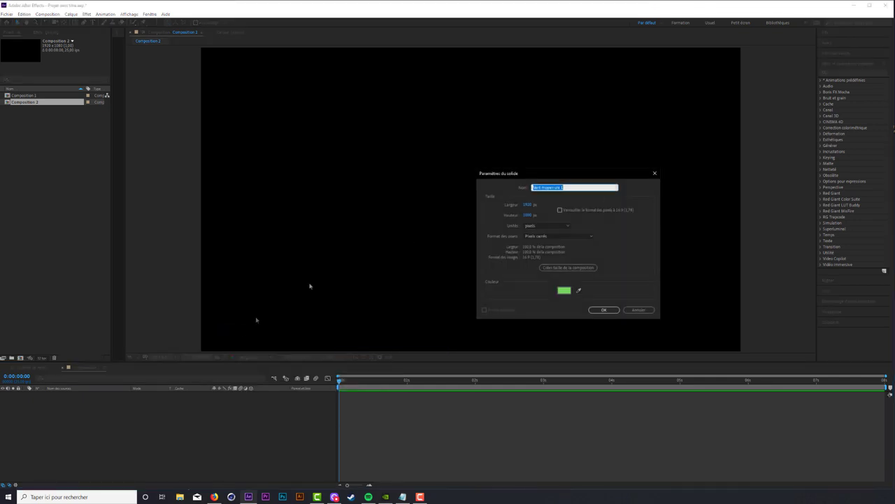
{"action": "left_click", "coordinate": [570, 291]}
{"action": "left_click", "coordinate": [247, 235]}
{"action": "left_click_drag", "start_coordinate": [250, 235], "coordinate": [249, 230]}
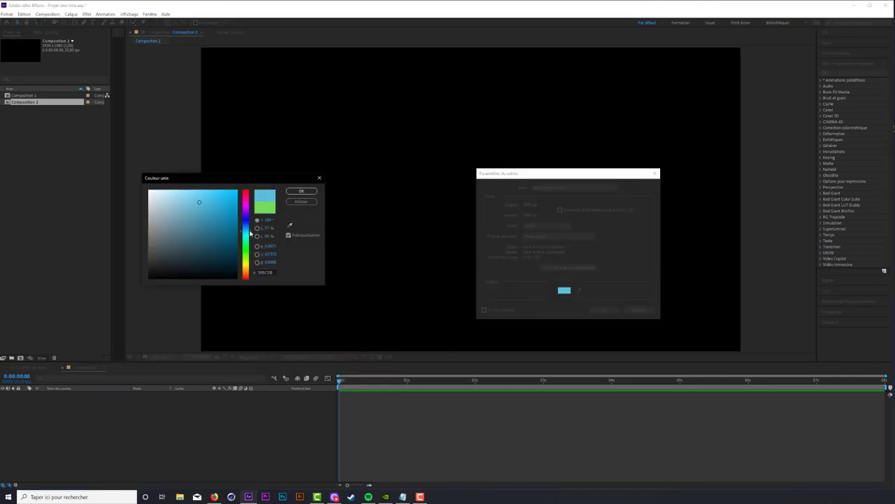
{"action": "left_click", "coordinate": [301, 191]}
{"action": "left_click", "coordinate": [604, 309]}
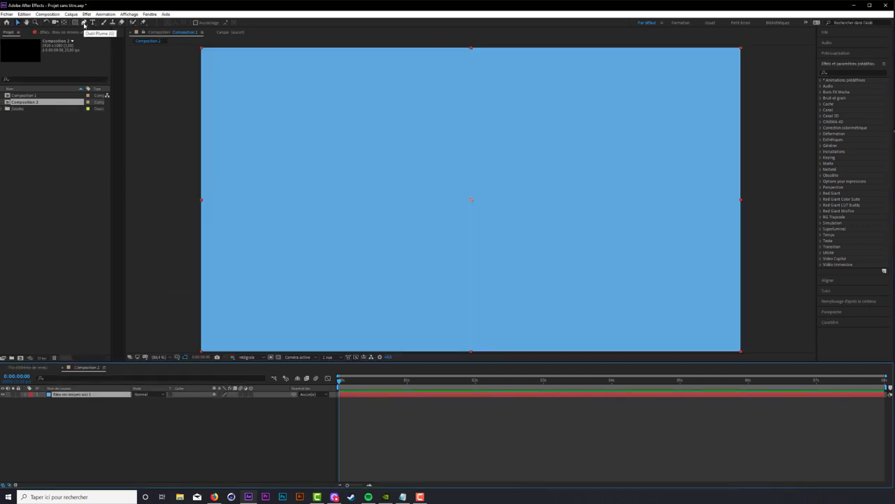
- Draw the first closed band mask, running horizontally from the left edge then angling up-right
{"action": "left_click", "coordinate": [84, 23]}
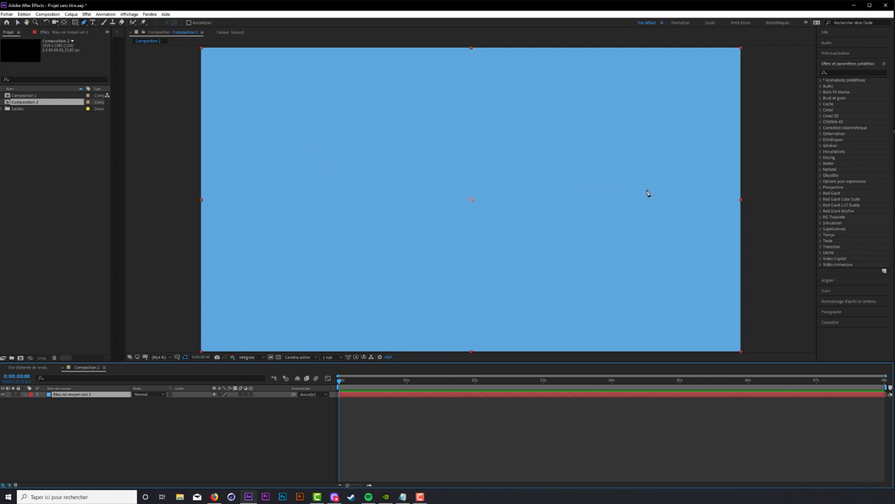
{"action": "left_click", "coordinate": [198, 287]}
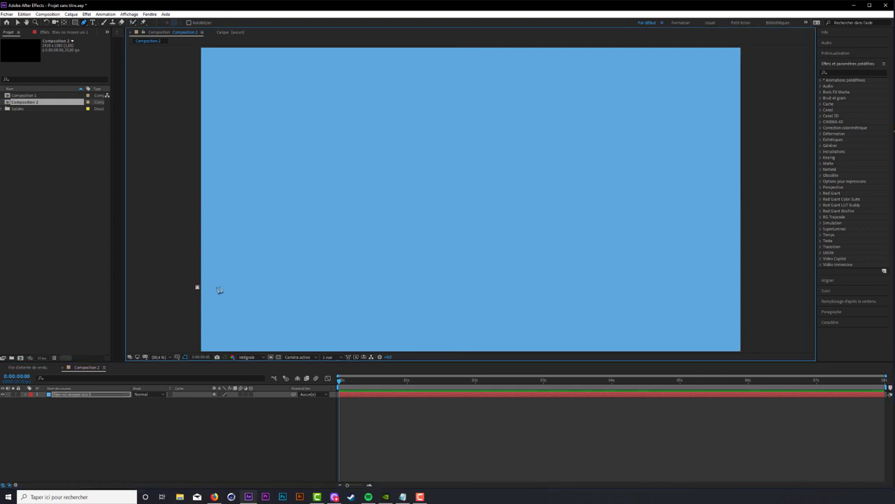
{"action": "left_click", "coordinate": [582, 286]}
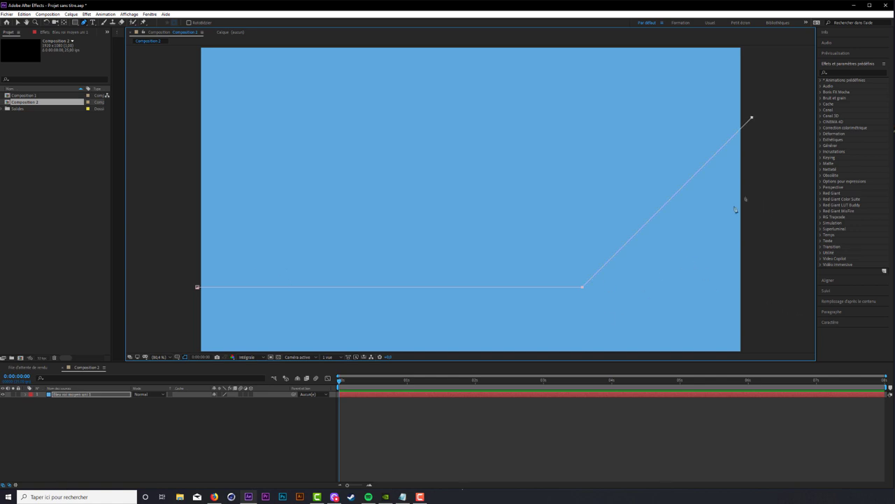
{"action": "left_click_drag", "start_coordinate": [751, 118], "coordinate": [753, 144]}
{"action": "left_click", "coordinate": [583, 313]}
{"action": "left_click", "coordinate": [199, 314]}
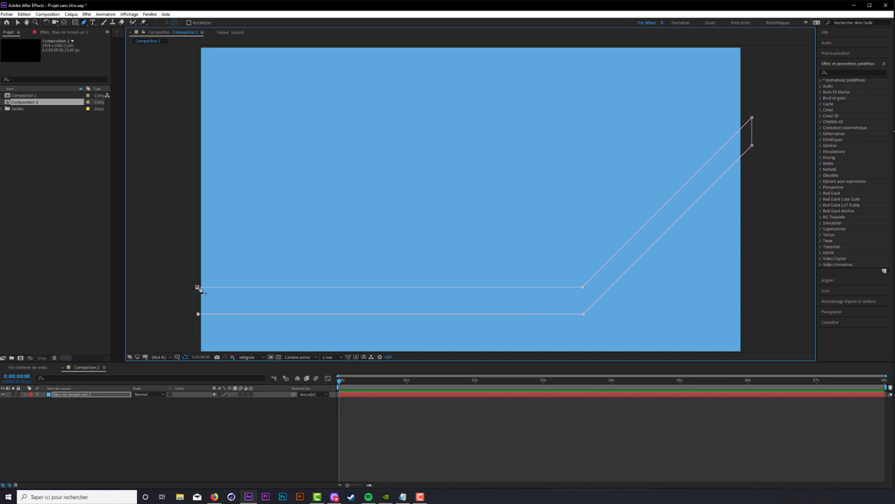
{"action": "left_click", "coordinate": [197, 287]}
{"action": "scroll", "coordinate": [771, 235], "scroll_direction": "down", "scroll_amount": 6}
{"action": "scroll", "coordinate": [619, 239], "scroll_direction": "up", "scroll_amount": 4}
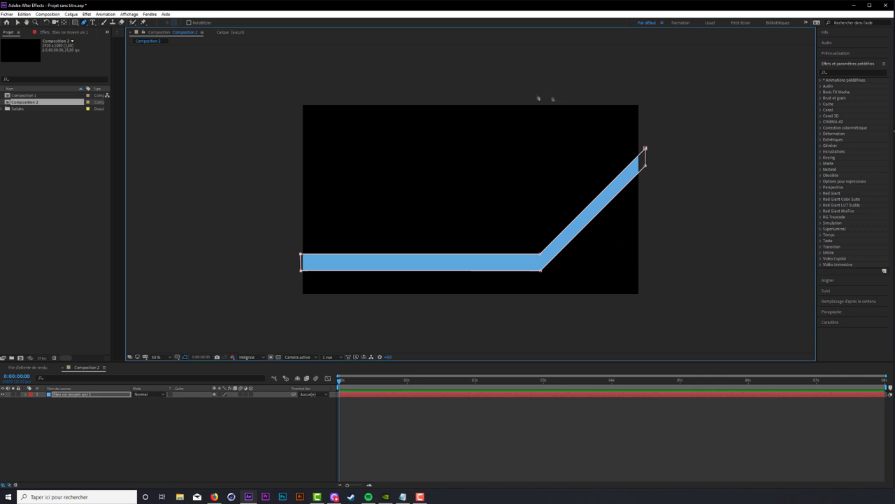
- Draw a second parallel band mask and pull the upper band's top end down to the frame edge
{"action": "left_click", "coordinate": [295, 147]}
{"action": "left_click", "coordinate": [503, 147]}
{"action": "left_click", "coordinate": [577, 73]}
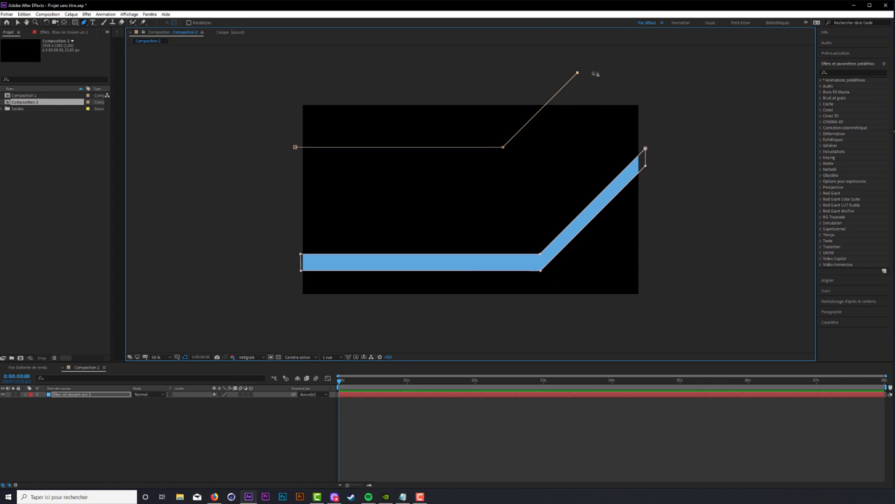
{"action": "left_click", "coordinate": [591, 73]}
{"action": "left_click", "coordinate": [504, 159]}
{"action": "left_click", "coordinate": [289, 159]}
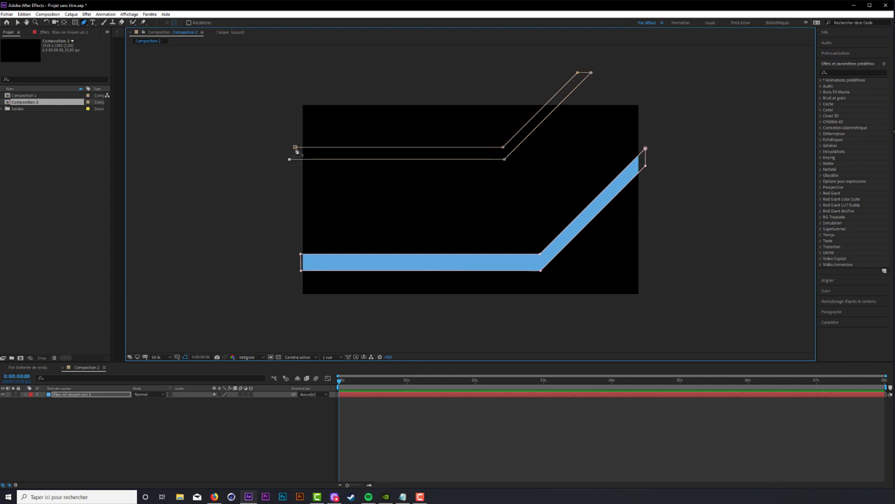
{"action": "left_click", "coordinate": [295, 147]}
{"action": "left_click", "coordinate": [17, 22]}
{"action": "left_click_drag", "start_coordinate": [585, 75], "coordinate": [561, 105]}
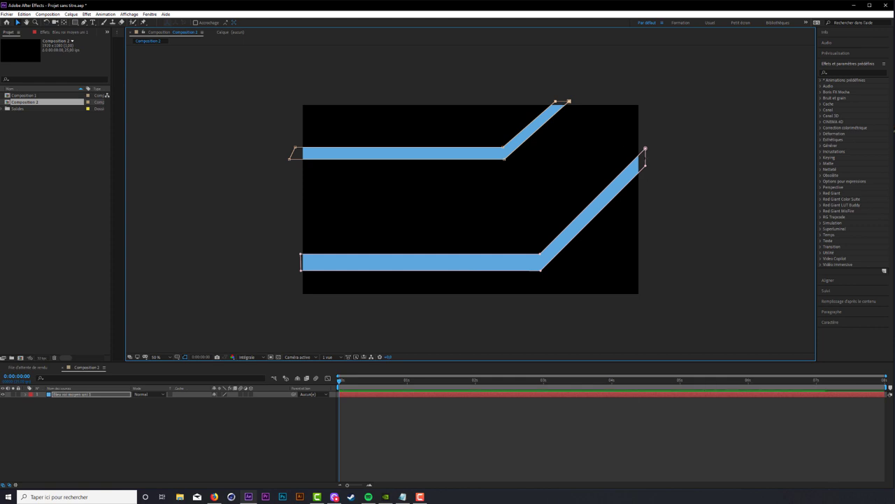
{"action": "left_click", "coordinate": [646, 161]}
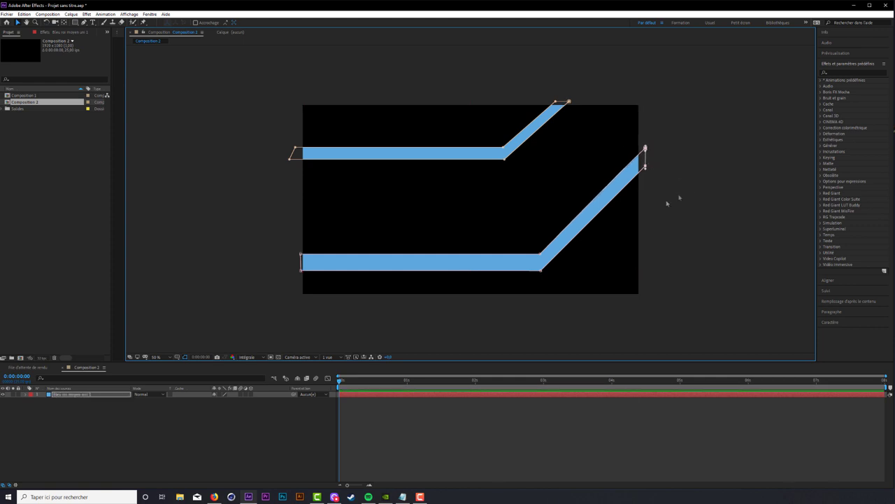
- Select the masked solid and rename it TRANCHEES
{"action": "left_click", "coordinate": [709, 132]}
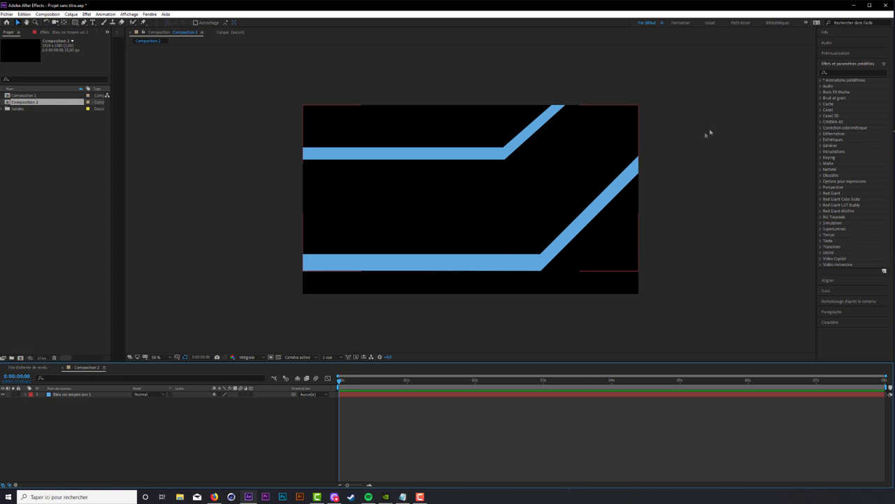
{"action": "left_click", "coordinate": [88, 395]}
{"action": "left_click", "coordinate": [650, 159]}
{"action": "left_click", "coordinate": [640, 170]}
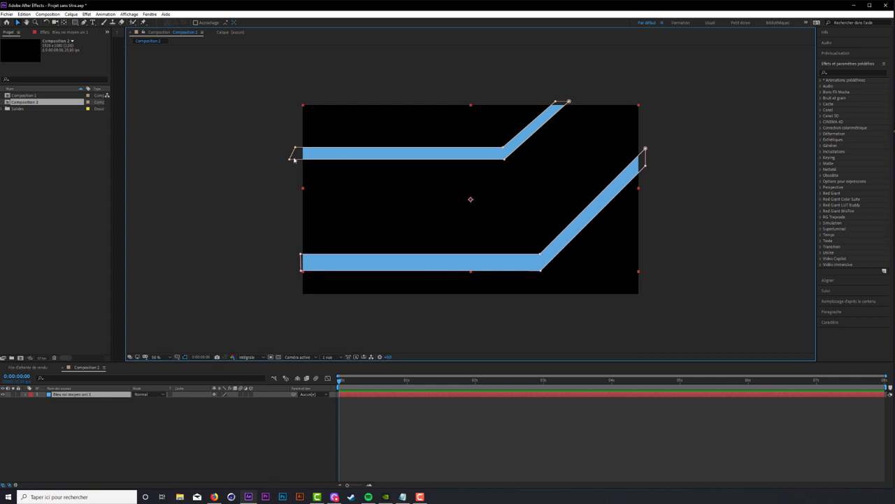
{"action": "left_click", "coordinate": [291, 159]}
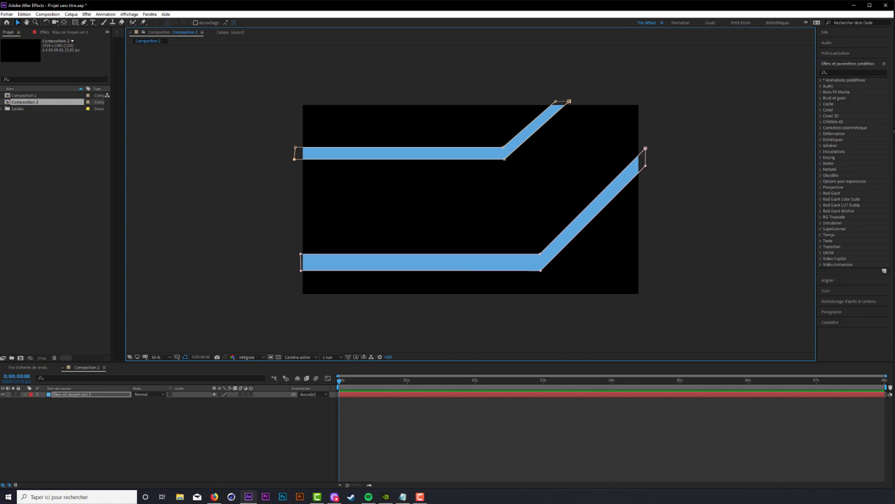
- Add a full-frame rectangle mask (Masque 3) and leave its mode on None
{"action": "left_click", "coordinate": [75, 21]}
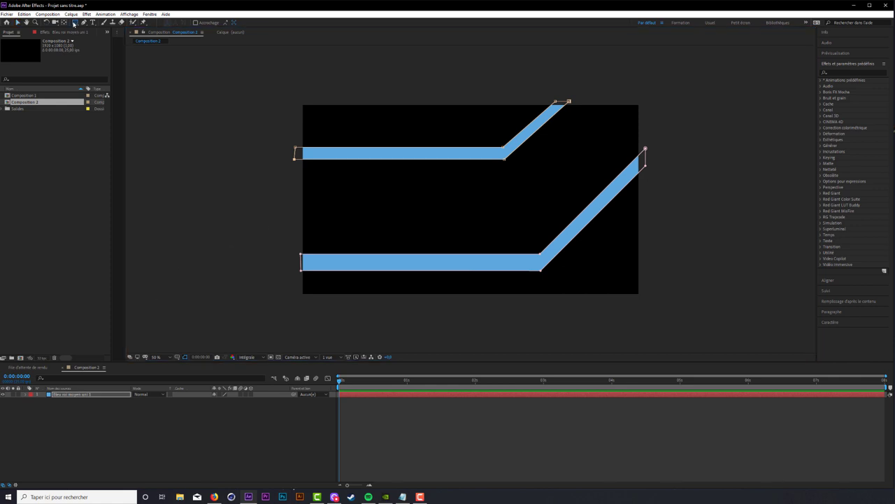
{"action": "left_click", "coordinate": [93, 22]}
{"action": "left_click_drag", "start_coordinate": [290, 98], "coordinate": [653, 296]}
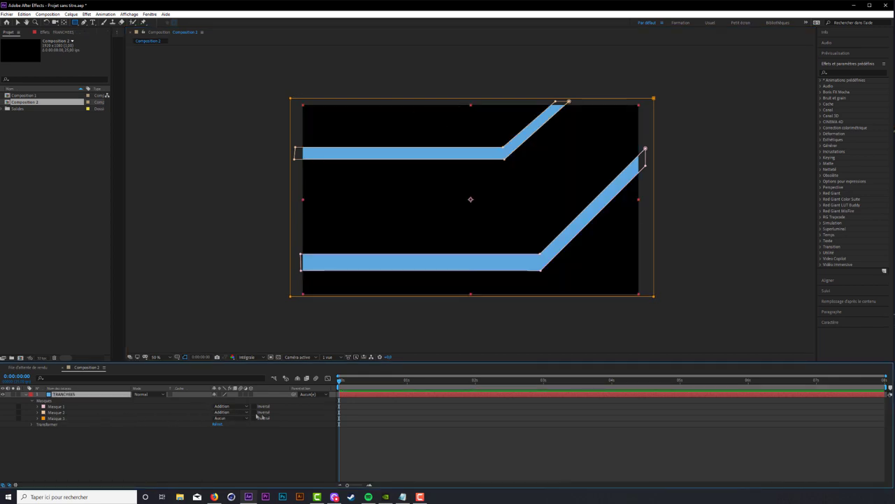
{"action": "left_click", "coordinate": [26, 394]}
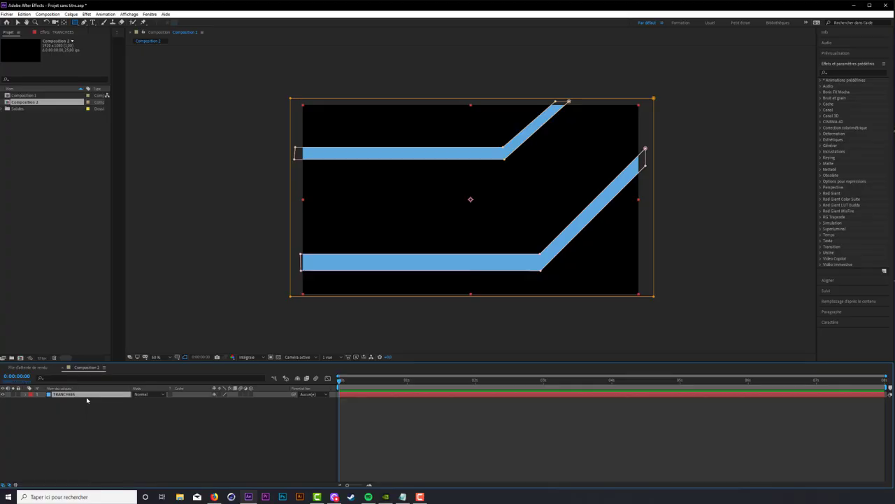
{"action": "key", "text": "m"}
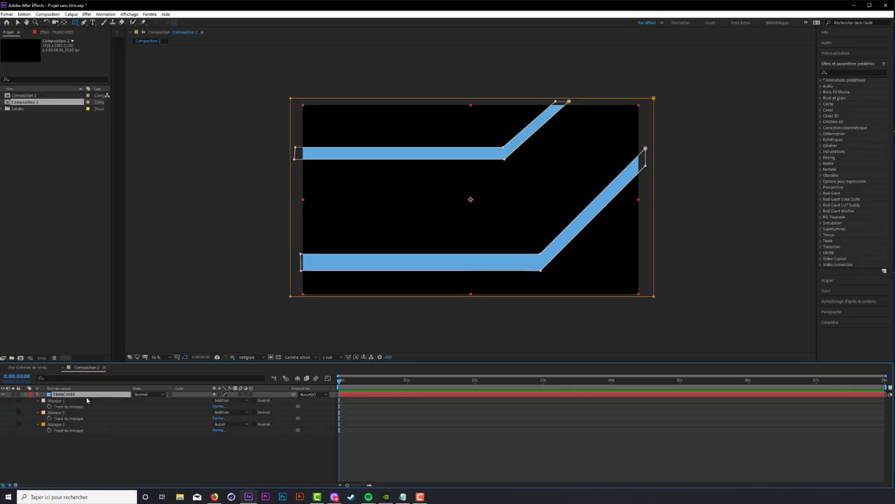
{"action": "left_click", "coordinate": [229, 425]}
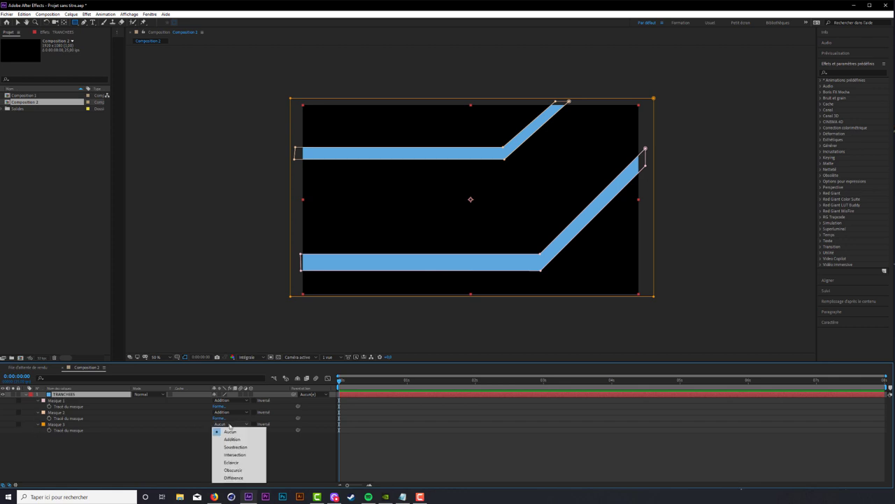
{"action": "left_click", "coordinate": [282, 230]}
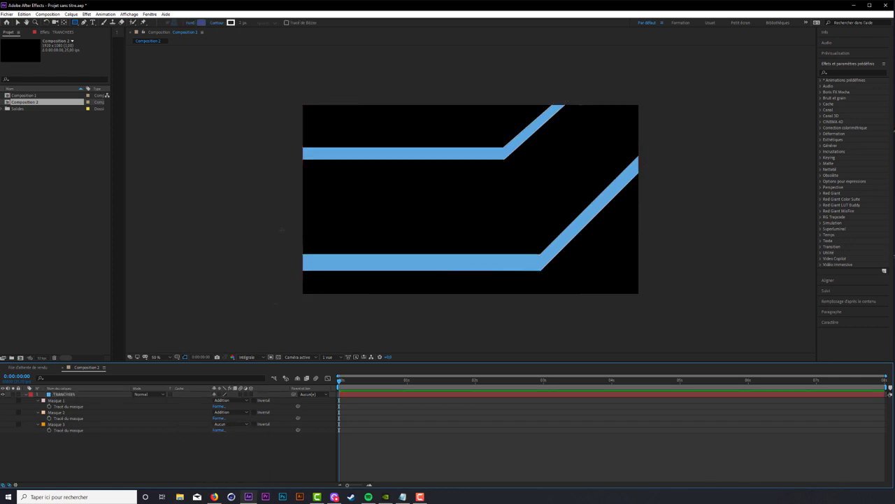
- Add a darker blue full-frame solid named RELIEFS above TRANCHEES
{"action": "key", "text": "m"}
{"action": "right_click", "coordinate": [109, 415]}
{"action": "mouse_move", "coordinate": [140, 336]}
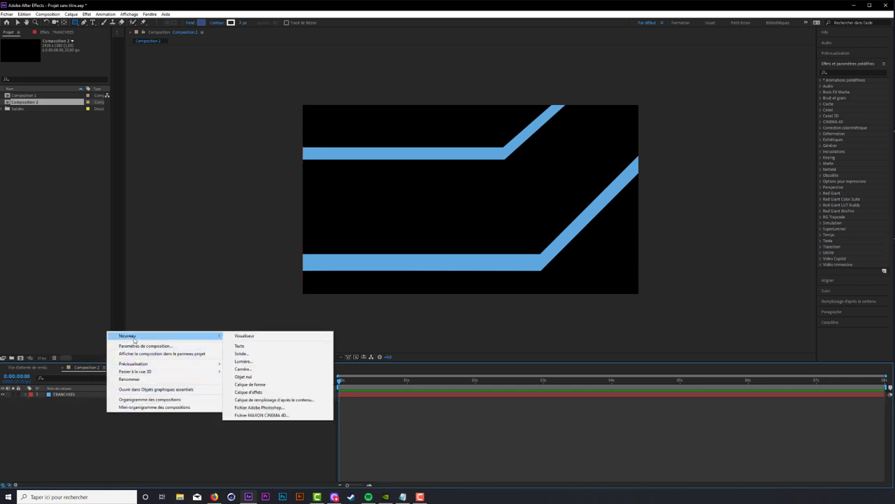
{"action": "left_click", "coordinate": [273, 354]}
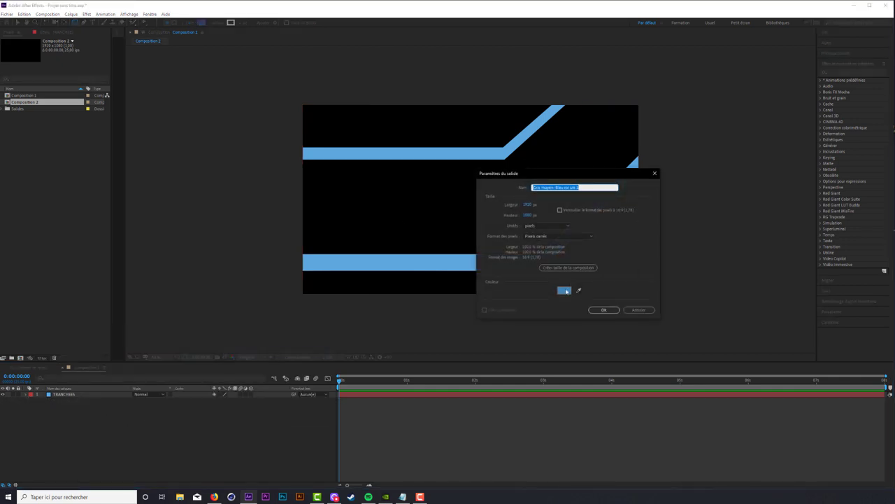
{"action": "left_click", "coordinate": [564, 289]}
{"action": "left_click", "coordinate": [209, 213]}
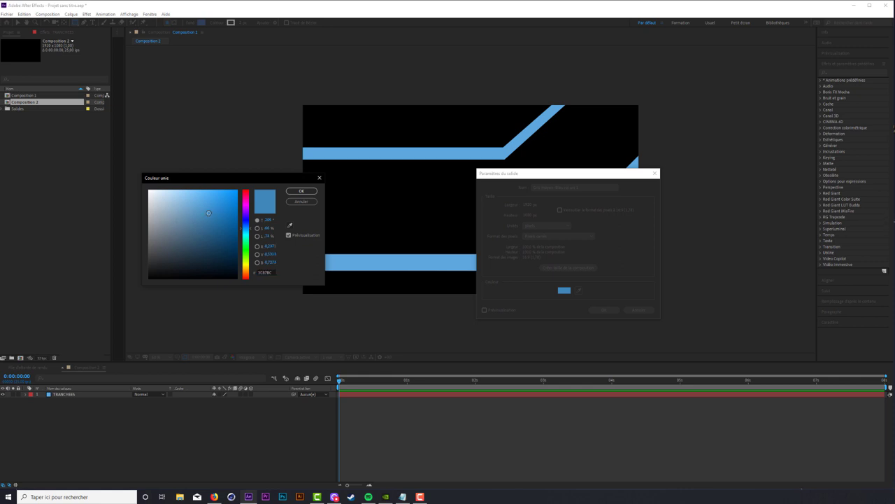
{"action": "left_click", "coordinate": [302, 191]}
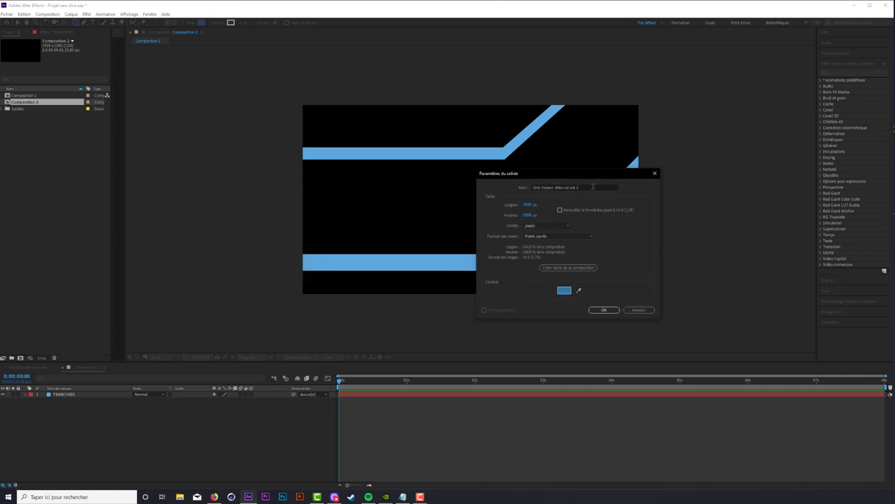
{"action": "type", "text": "B"}
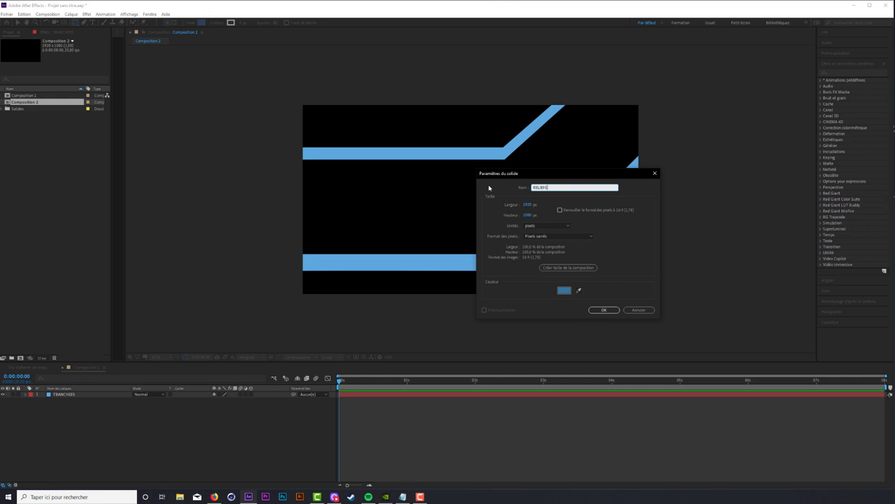
{"action": "key", "text": "Return"}
- Lower RELIEFS opacity and draw a triangle mask in the bottom-right corner
{"action": "key", "text": "t"}
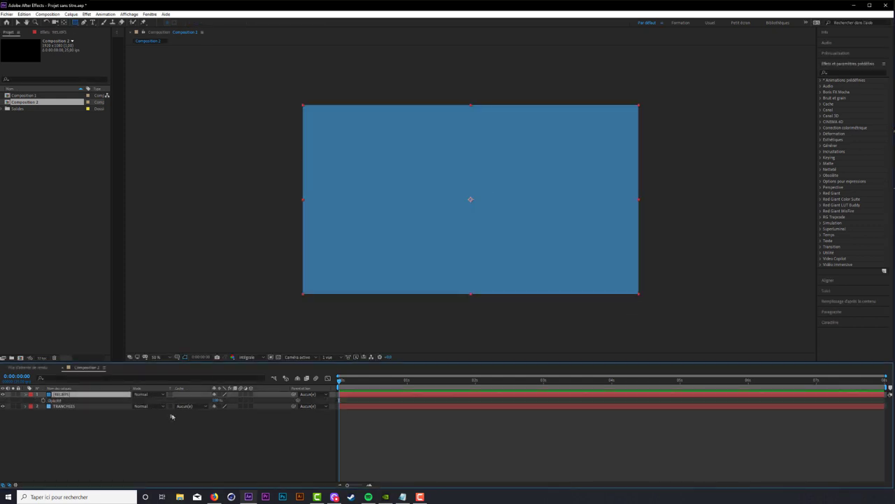
{"action": "left_click_drag", "start_coordinate": [215, 399], "coordinate": [216, 407]}
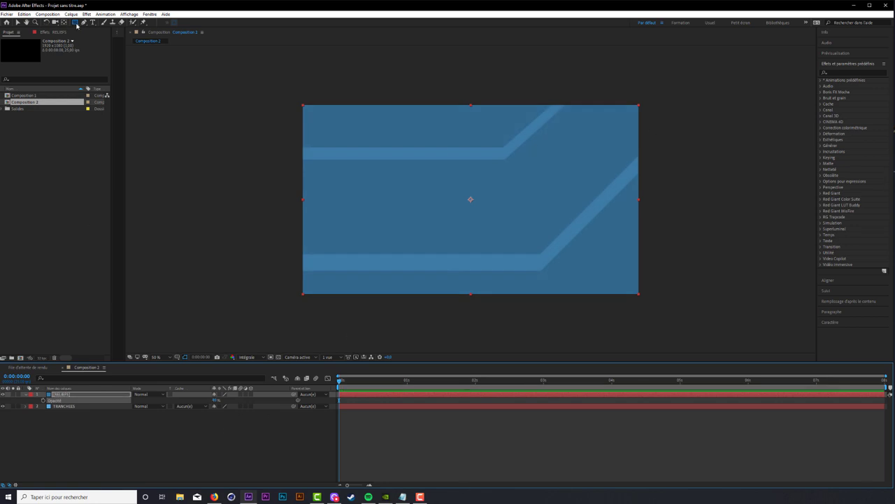
{"action": "key", "text": "g"}
{"action": "left_click", "coordinate": [640, 177]}
{"action": "left_click", "coordinate": [536, 281]}
{"action": "key", "text": "ctrl+z"}
{"action": "left_click", "coordinate": [516, 299]}
{"action": "left_click", "coordinate": [640, 299]}
{"action": "left_click", "coordinate": [640, 175]}
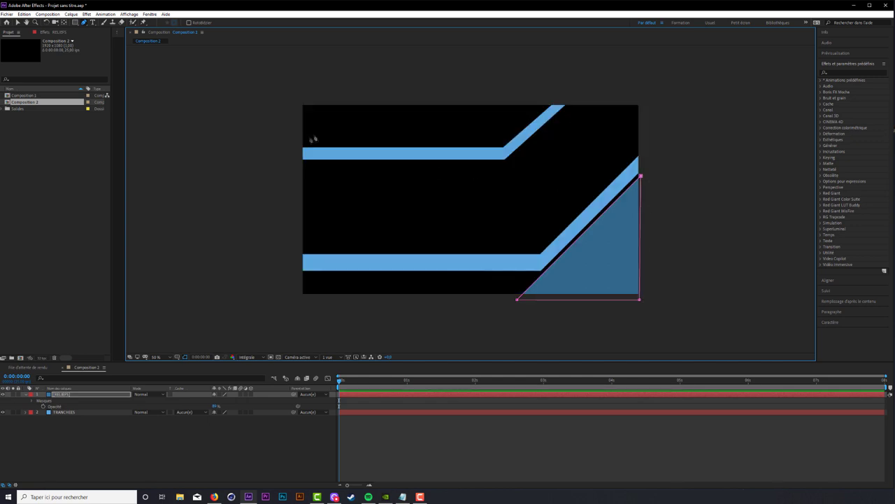
- Draw a parallelogram mask along the top-right edge of the frame
{"action": "left_click", "coordinate": [571, 103]}
{"action": "left_click", "coordinate": [505, 168]}
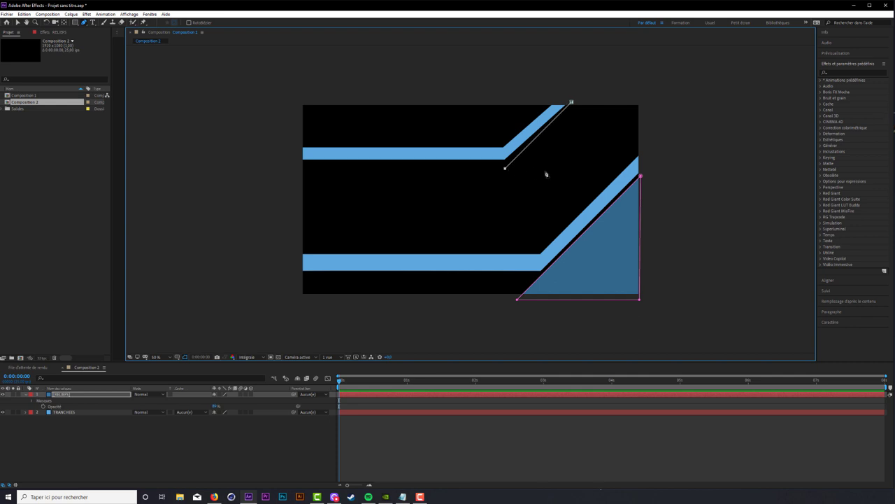
{"action": "left_click", "coordinate": [556, 168]}
{"action": "left_click", "coordinate": [617, 106]}
{"action": "key", "text": "ctrl+z"}
{"action": "left_click", "coordinate": [624, 99]}
{"action": "left_click", "coordinate": [575, 100]}
{"action": "left_click", "coordinate": [467, 97]}
{"action": "key", "text": "ctrl+z"}
{"action": "left_click", "coordinate": [572, 102]}
- Begin a third RELIEFS mask in the top-left area with a slanted corner
{"action": "left_click", "coordinate": [444, 101]}
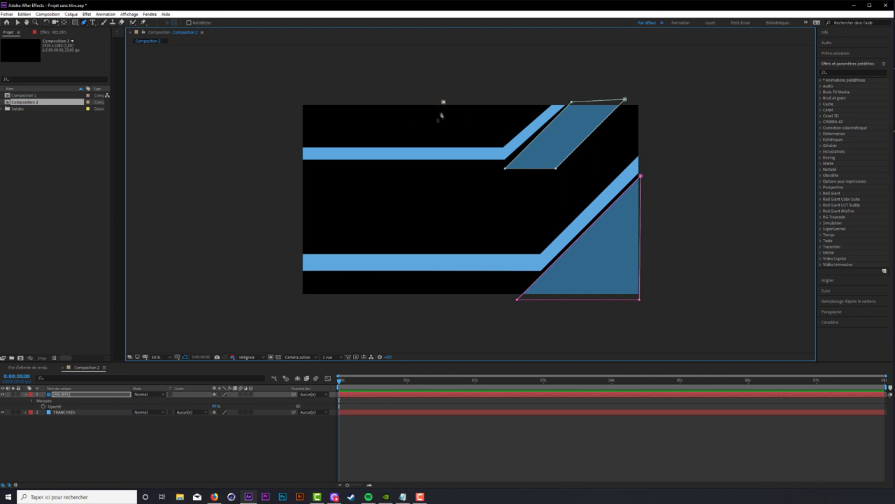
{"action": "left_click", "coordinate": [401, 144]}
{"action": "left_click", "coordinate": [299, 144]}
- Close the top-left mask and restore RELIEFS to 100% opacity
{"action": "left_click", "coordinate": [298, 104]}
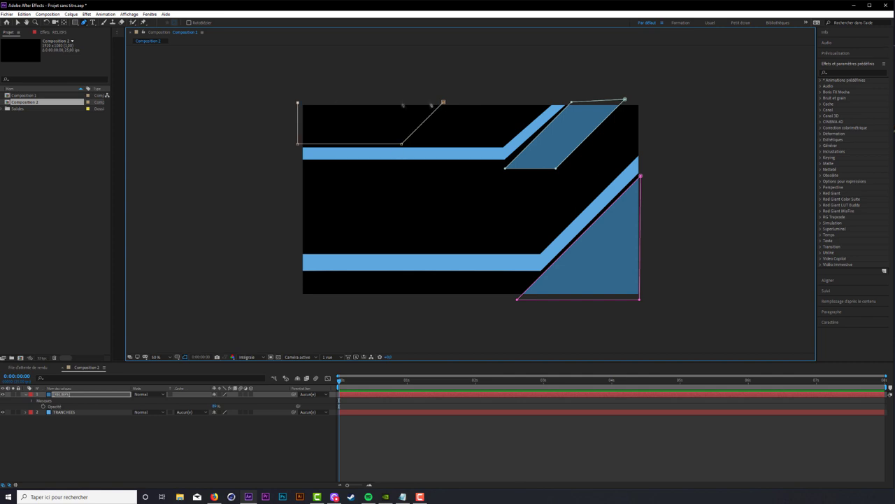
{"action": "left_click", "coordinate": [444, 102]}
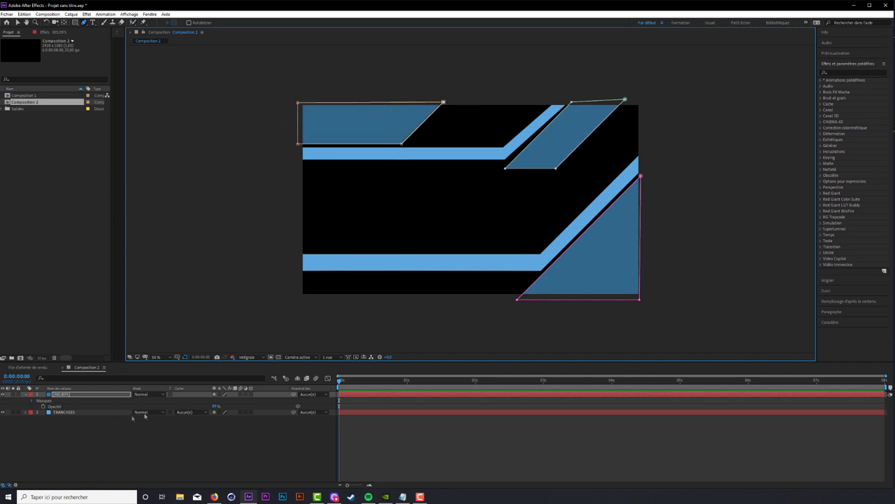
{"action": "left_click", "coordinate": [214, 406]}
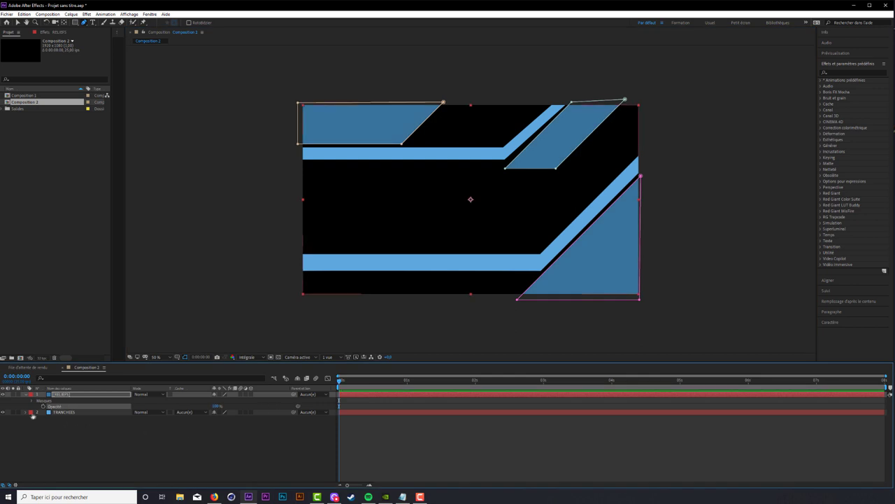
- Set TRANCHEES' Masque 3 to Addition so the whole background turns light blue
{"action": "left_click", "coordinate": [57, 413]}
{"action": "key", "text": "m"}
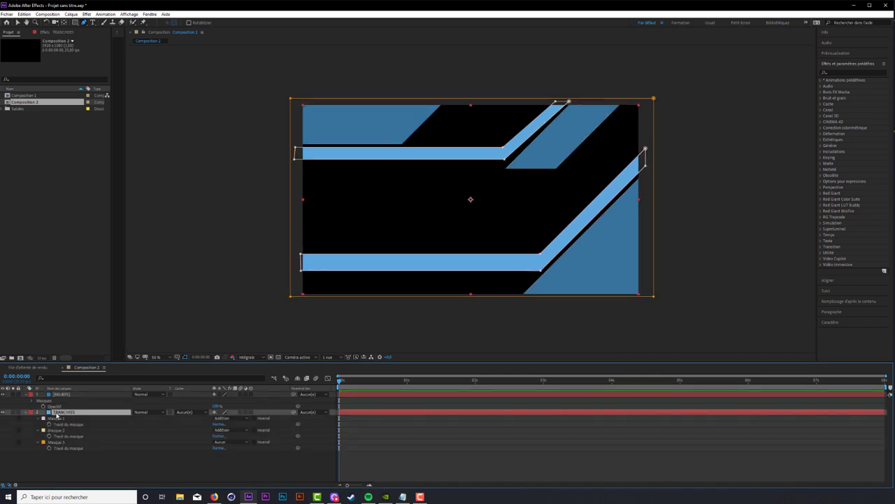
{"action": "left_click", "coordinate": [221, 442]}
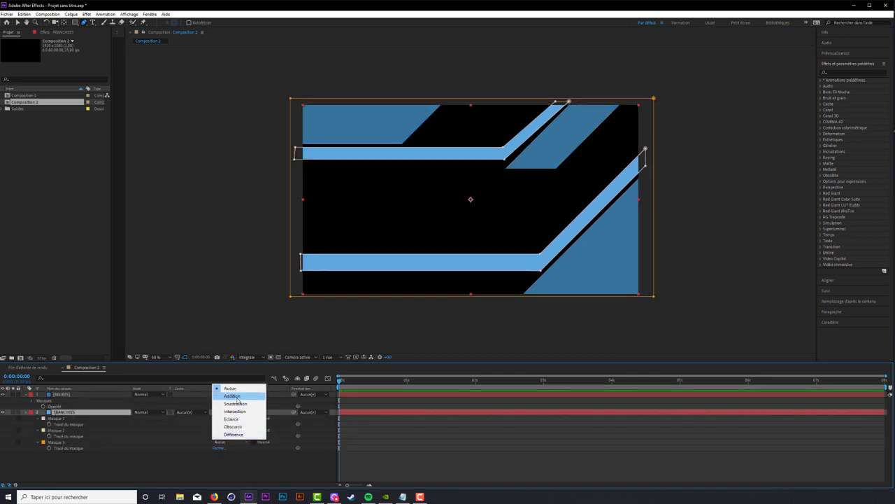
{"action": "left_click", "coordinate": [224, 396]}
{"action": "left_click", "coordinate": [27, 394]}
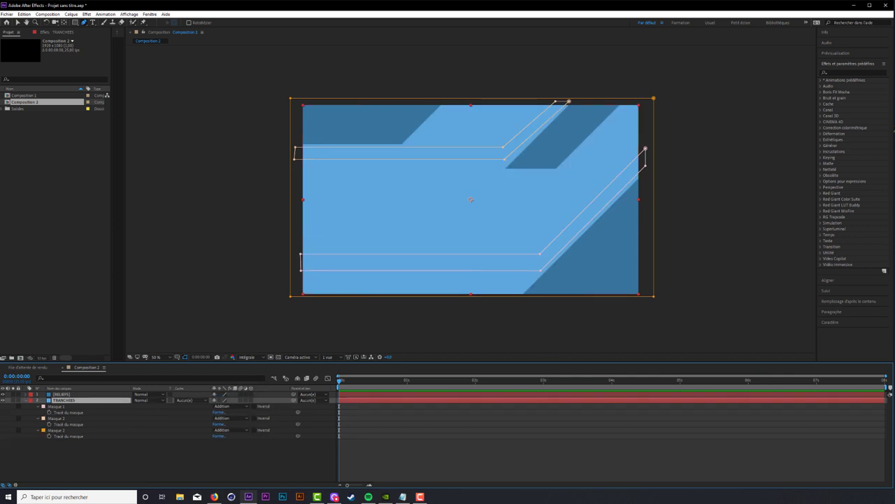
{"action": "left_click", "coordinate": [282, 455]}
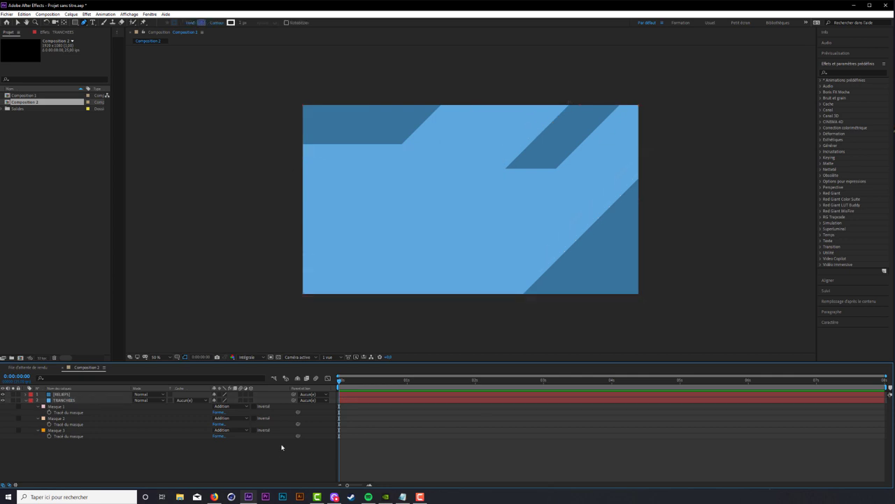
{"action": "left_click", "coordinate": [93, 22]}
- Add a DEPIELO text layer and move it to the centre of the composition
{"action": "left_click", "coordinate": [415, 202]}
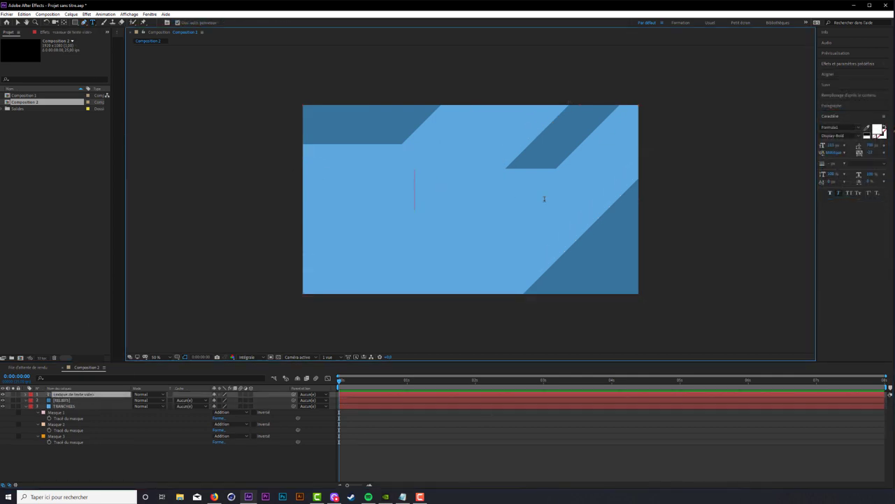
{"action": "type", "text": "DEPIELO"}
{"action": "left_click", "coordinate": [18, 22]}
{"action": "left_click_drag", "start_coordinate": [367, 193], "coordinate": [500, 209]}
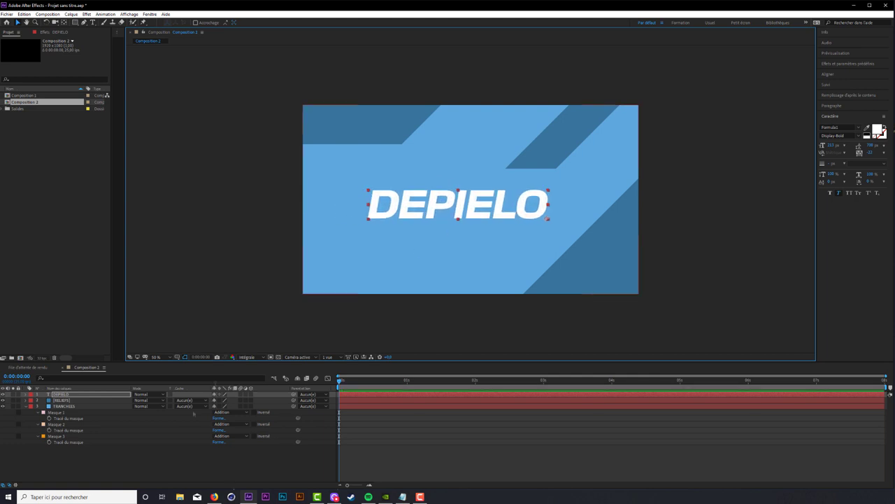
- Show the title/action safe guides and check the font family list
{"action": "left_click", "coordinate": [178, 357]}
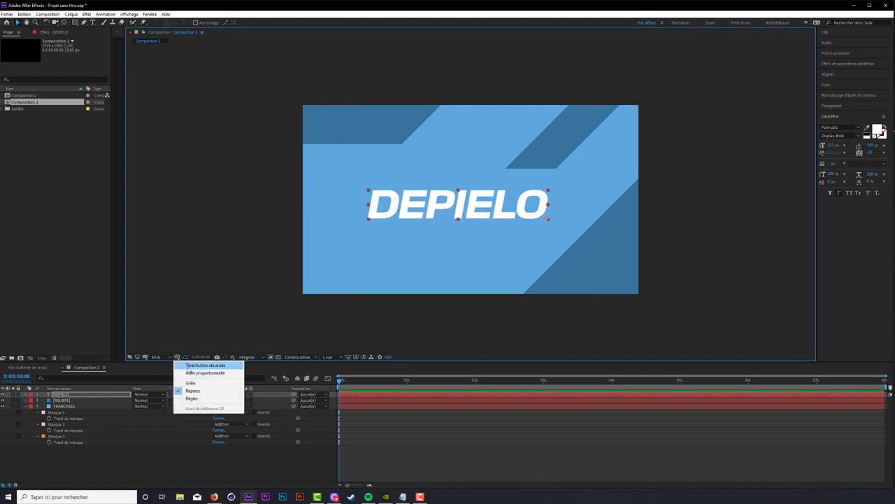
{"action": "left_click", "coordinate": [190, 366]}
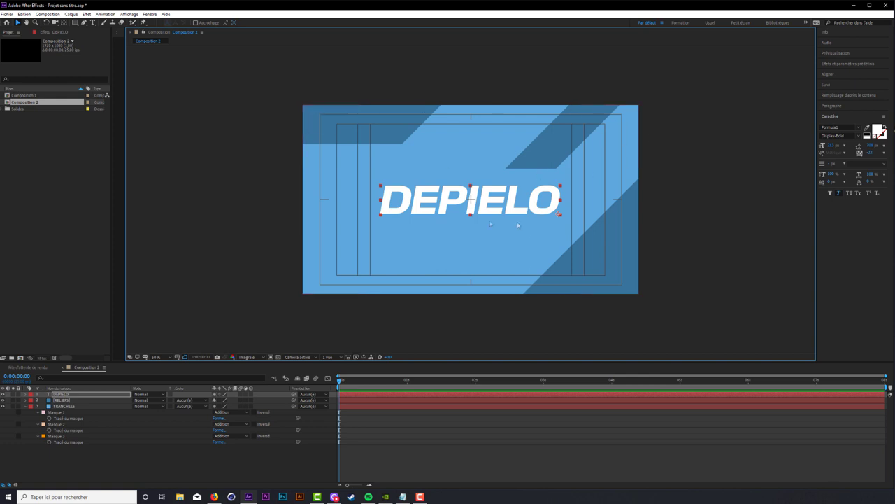
{"action": "left_click", "coordinate": [26, 422]}
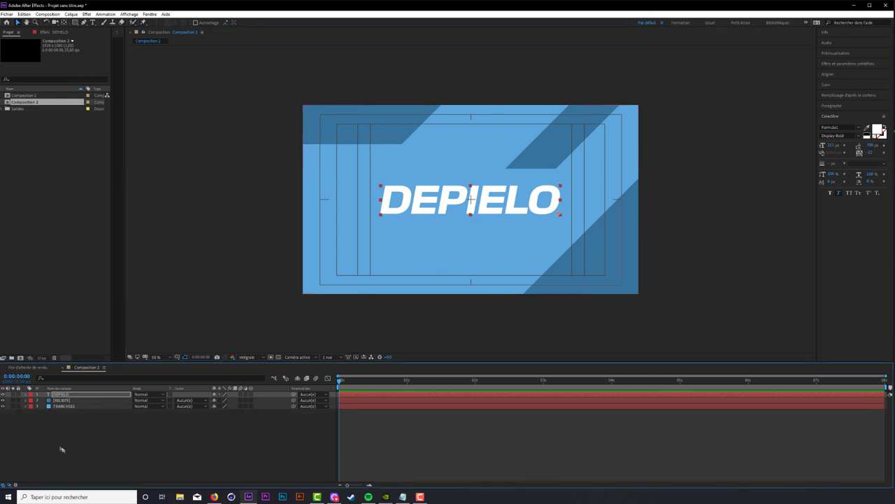
{"action": "left_click", "coordinate": [859, 128]}
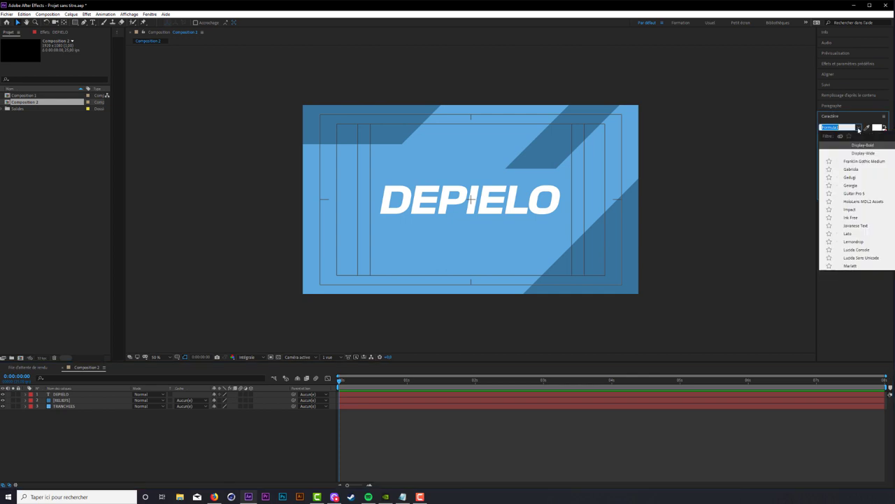
{"action": "left_click", "coordinate": [860, 128]}
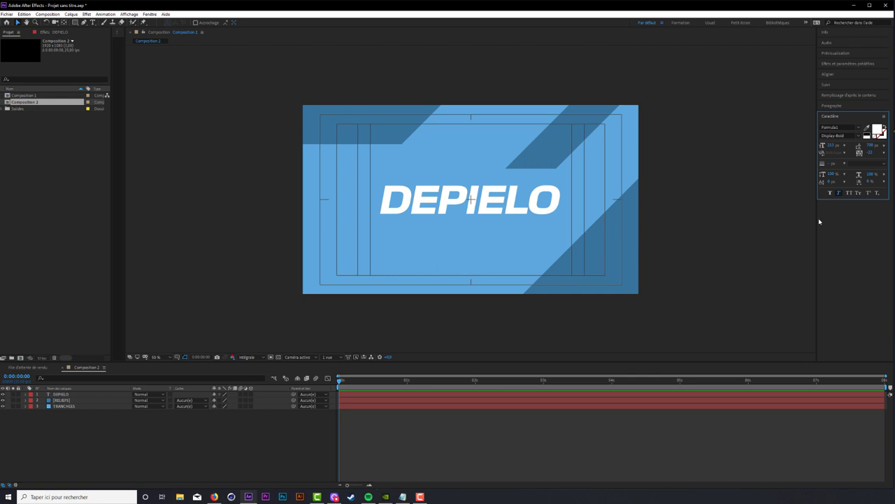
- Add a red full-frame solid named E3D and move it to the bottom of the layer stack
{"action": "right_click", "coordinate": [87, 453]}
{"action": "mouse_move", "coordinate": [116, 376]}
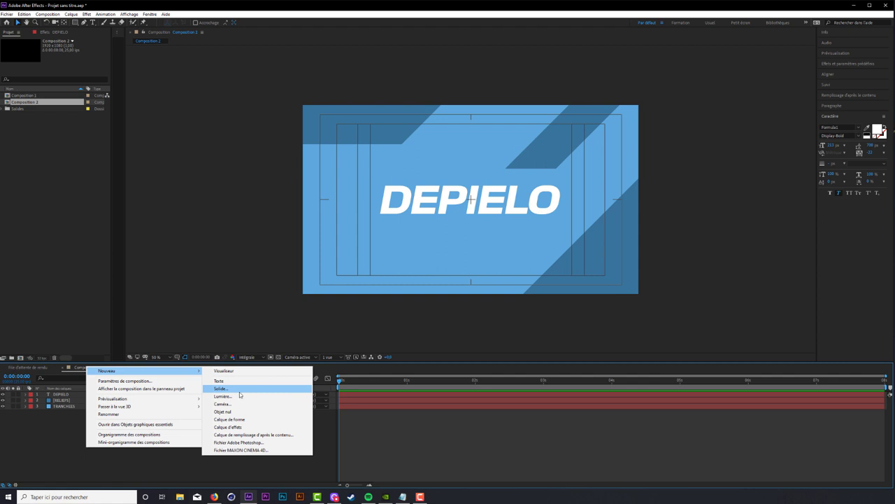
{"action": "left_click", "coordinate": [239, 390]}
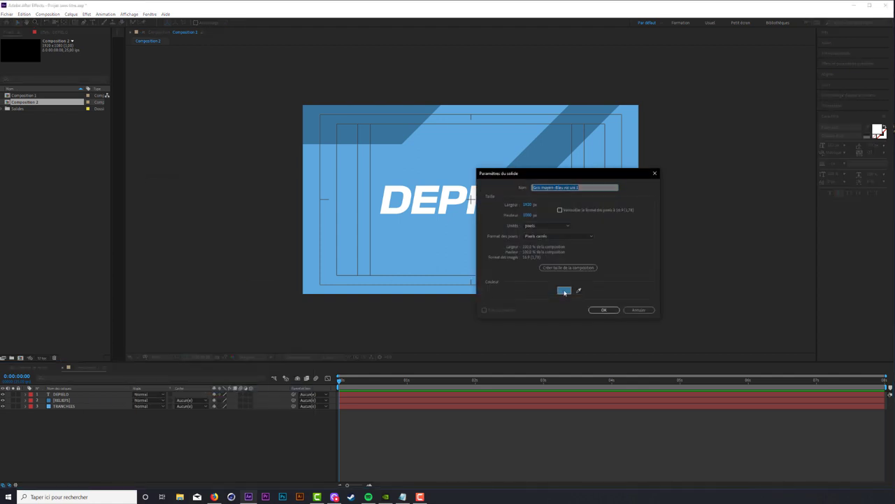
{"action": "left_click", "coordinate": [563, 290]}
{"action": "mouse_move", "coordinate": [244, 225]}
{"action": "left_mouse_down"}
{"action": "mouse_move", "coordinate": [248, 198]}
{"action": "mouse_move", "coordinate": [208, 208]}
{"action": "left_mouse_up"}
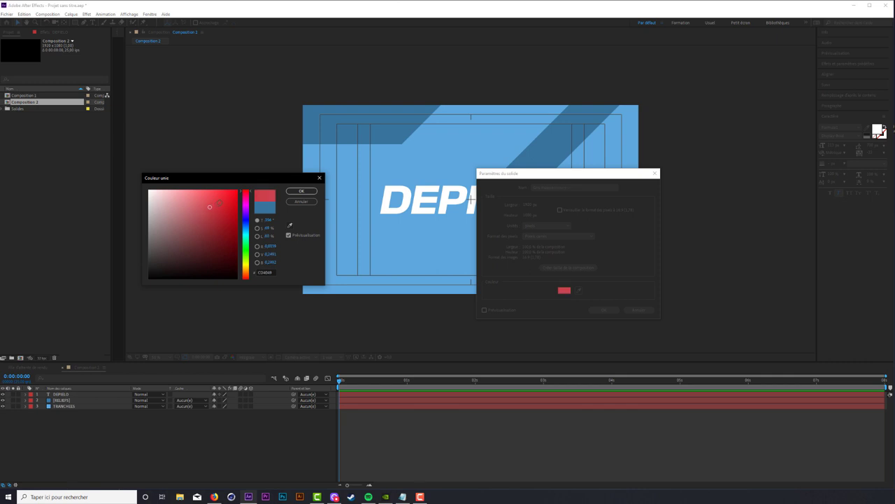
{"action": "left_click", "coordinate": [302, 191]}
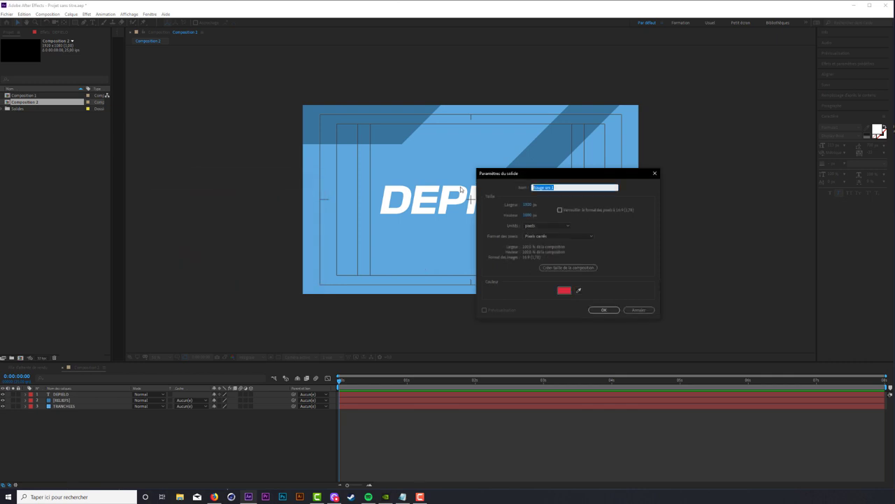
{"action": "type", "text": "ESO"}
{"action": "left_click", "coordinate": [597, 312]}
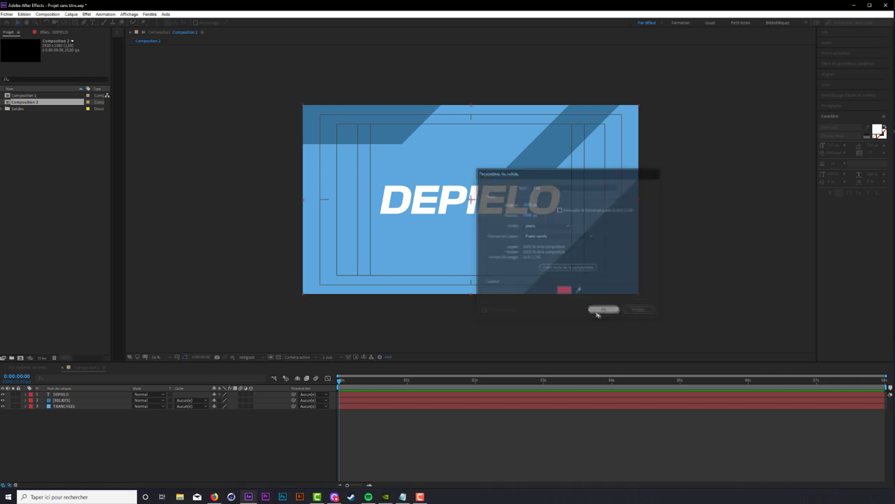
{"action": "left_click_drag", "start_coordinate": [84, 395], "coordinate": [98, 427]}
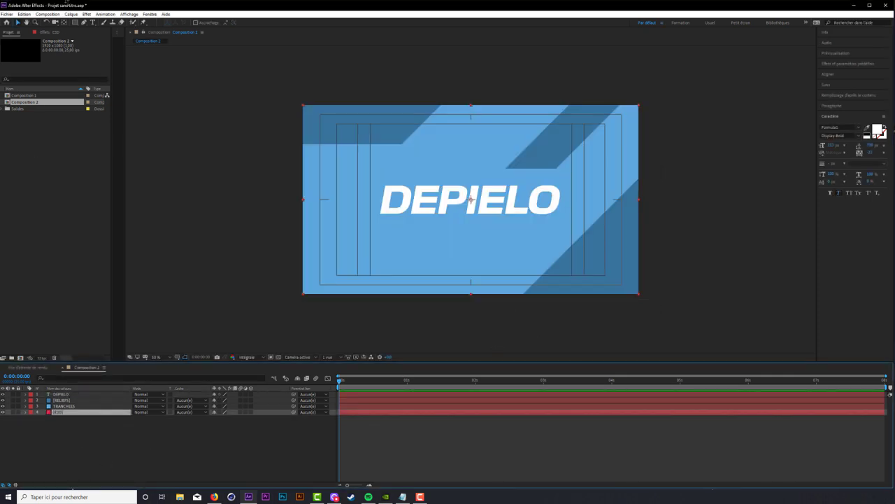
- Apply Video Copilot Element to the E3D solid, widen Effect Controls and set the viewer to Fit
{"action": "left_click", "coordinate": [86, 14]}
{"action": "mouse_move", "coordinate": [136, 273]}
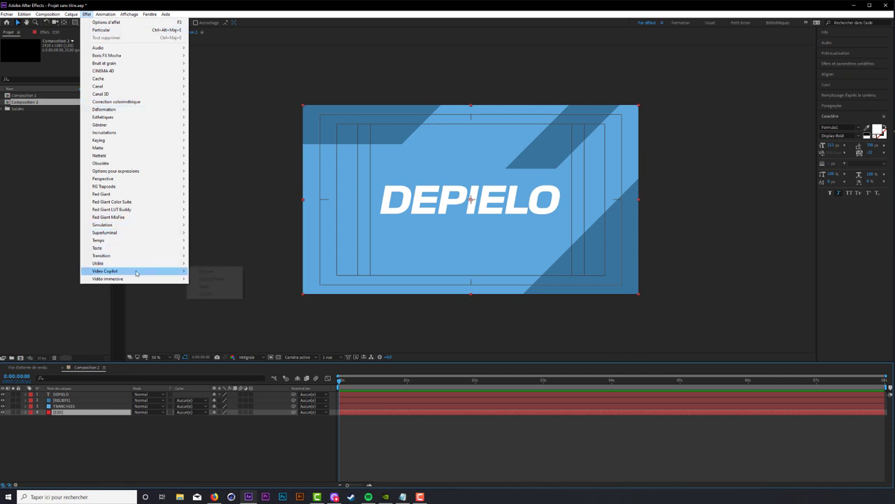
{"action": "left_click", "coordinate": [210, 278]}
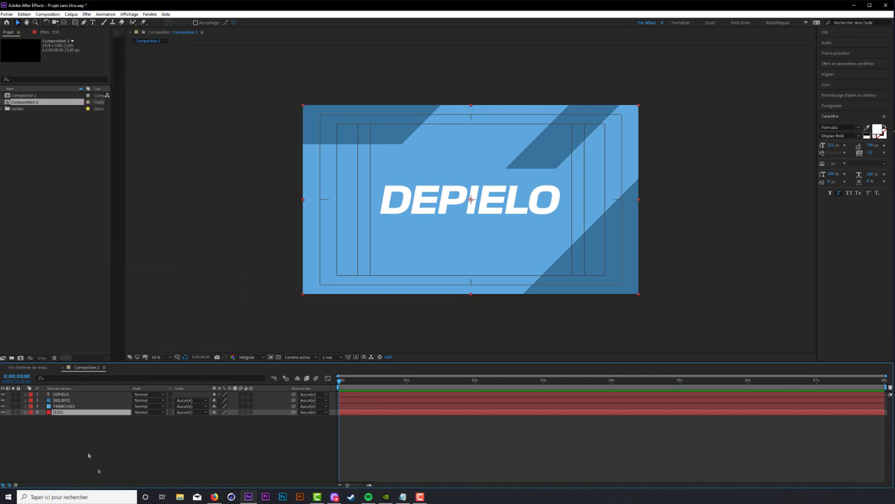
{"action": "left_click", "coordinate": [48, 32]}
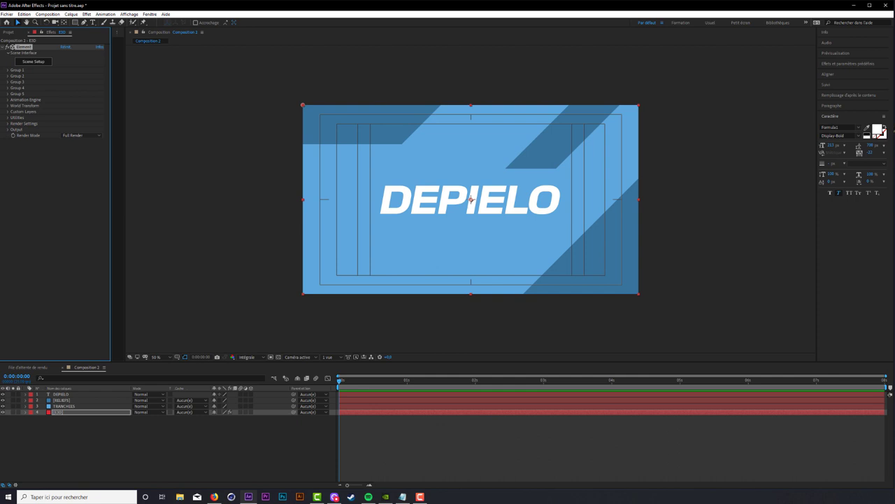
{"action": "left_click_drag", "start_coordinate": [110, 158], "coordinate": [158, 156]}
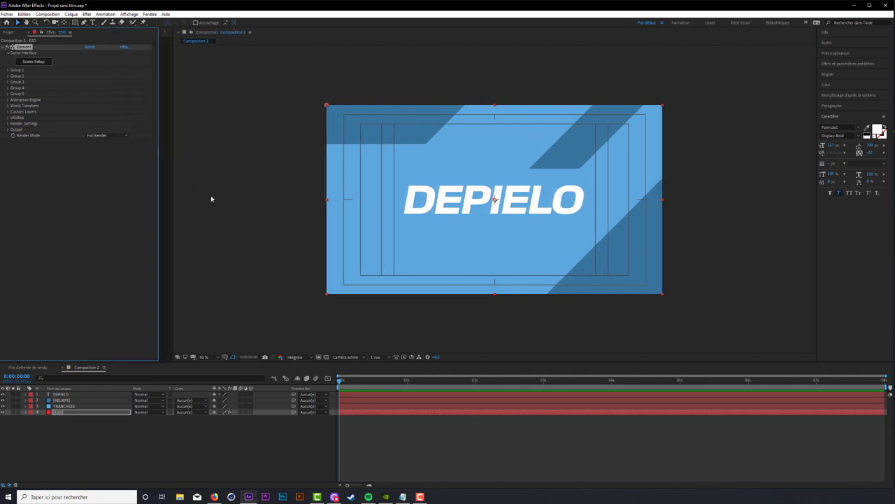
{"action": "left_click", "coordinate": [207, 356]}
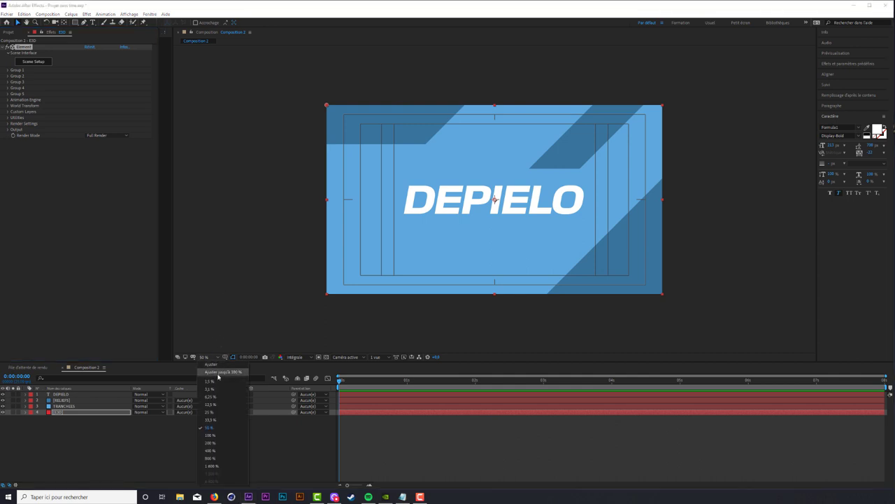
{"action": "left_click", "coordinate": [219, 378]}
{"action": "left_click", "coordinate": [80, 422]}
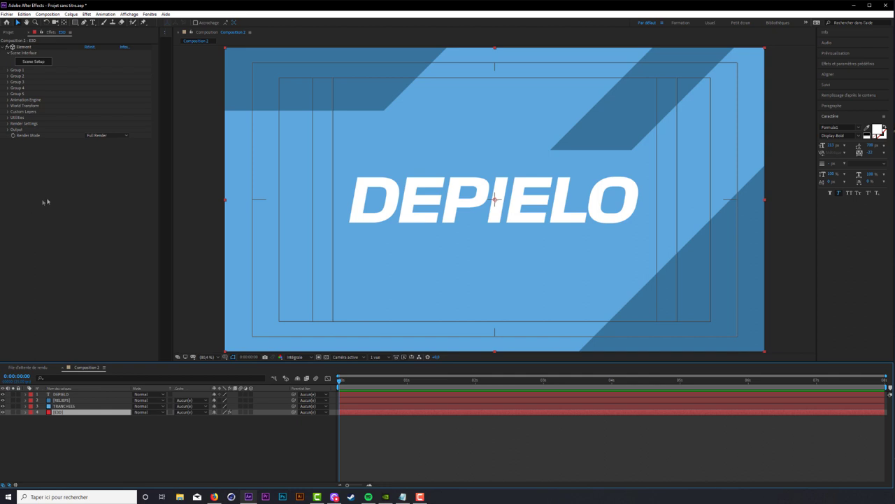
- Set Element's Path Layer 1 to TRANCHEES, taking its shape from Masques
{"action": "left_click", "coordinate": [8, 112]}
{"action": "left_click", "coordinate": [13, 117]}
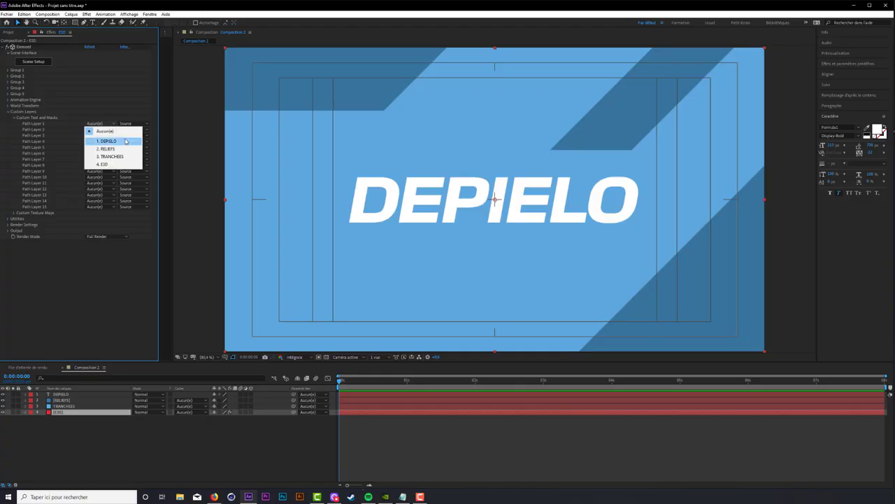
{"action": "left_click", "coordinate": [119, 156]}
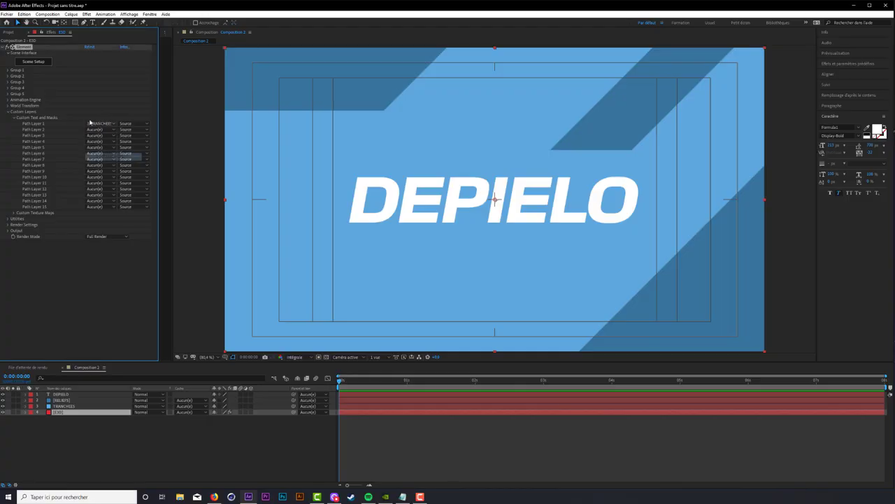
{"action": "left_click", "coordinate": [136, 123]}
{"action": "left_click", "coordinate": [145, 139]}
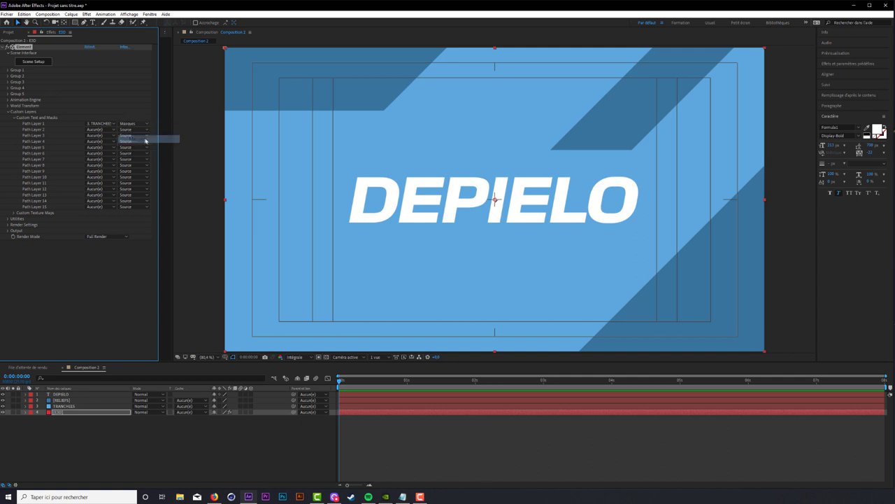
- Set Path Layer 2 to RELIEFS from Masques and Path Layer 3 to DEPIELO
{"action": "left_click", "coordinate": [101, 129]}
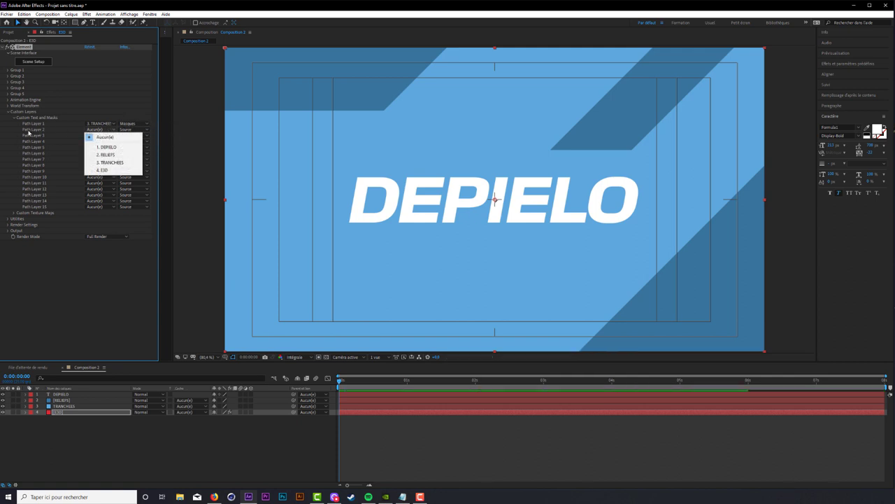
{"action": "key", "text": "Down"}
{"action": "key", "text": "Down"}
{"action": "key", "text": "Return"}
{"action": "left_click", "coordinate": [126, 129]}
{"action": "left_click", "coordinate": [131, 142]}
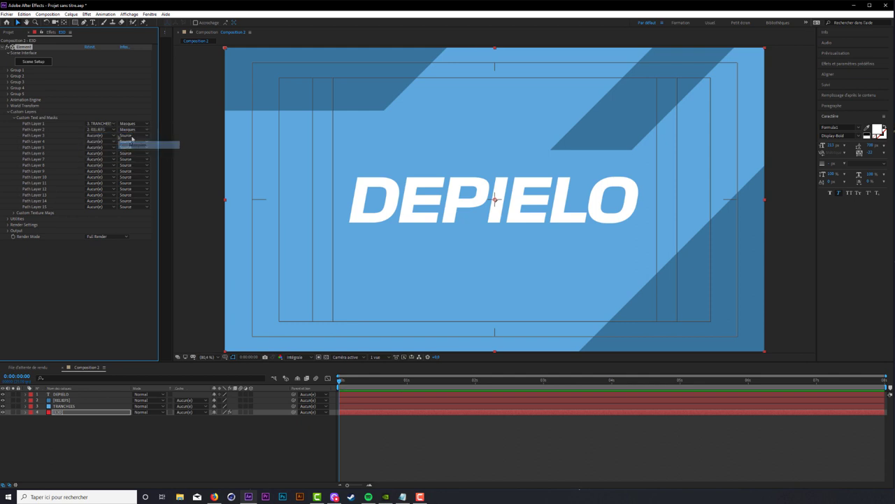
{"action": "left_click", "coordinate": [102, 142]}
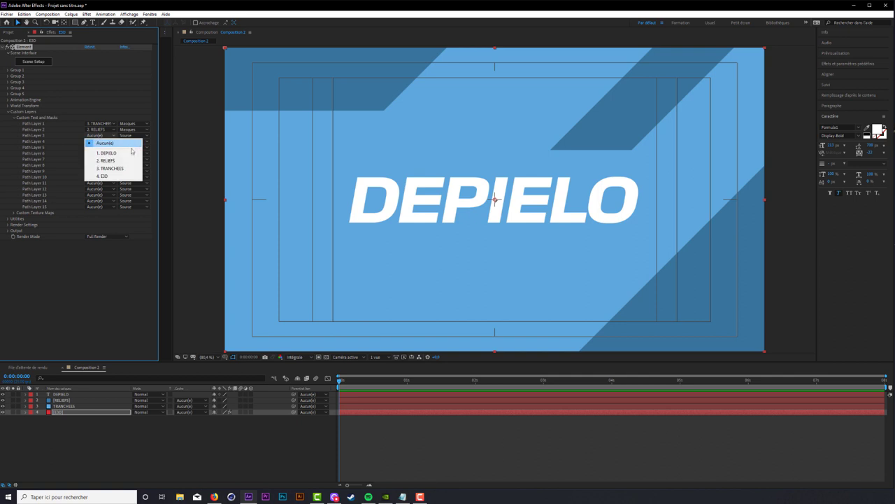
{"action": "left_click", "coordinate": [108, 152]}
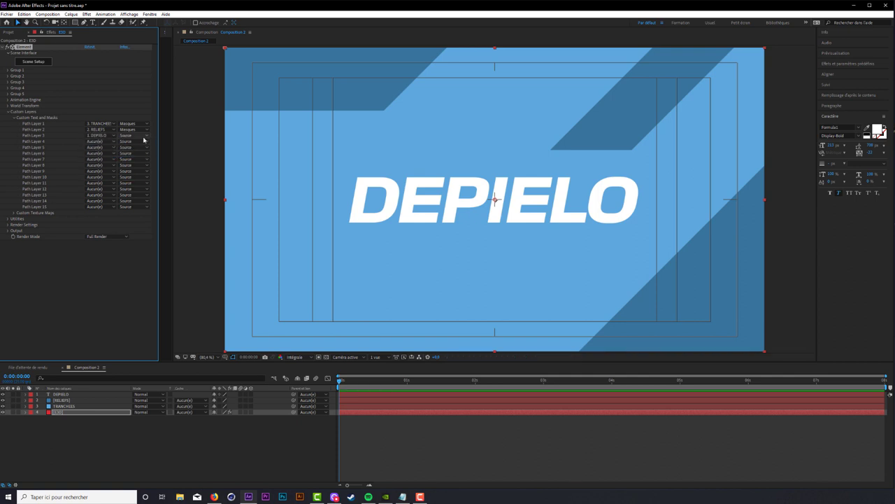
{"action": "left_click", "coordinate": [97, 421]}
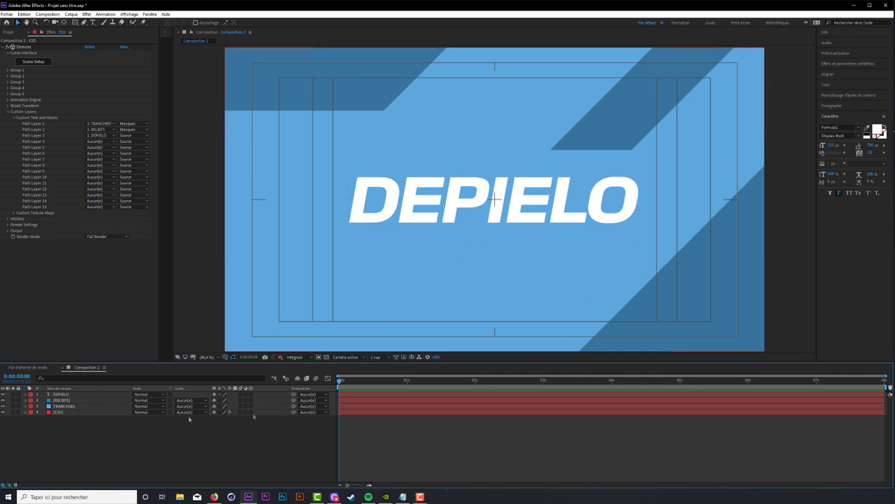
{"action": "left_click", "coordinate": [76, 416]}
- In Scene Setup, create extruded models from the custom paths and view the plate at an angle
{"action": "left_click", "coordinate": [44, 63]}
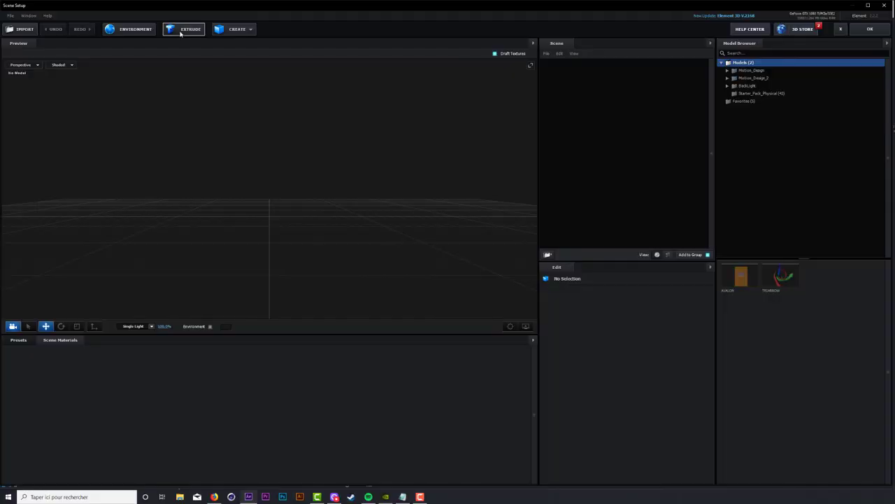
{"action": "left_click", "coordinate": [184, 31]}
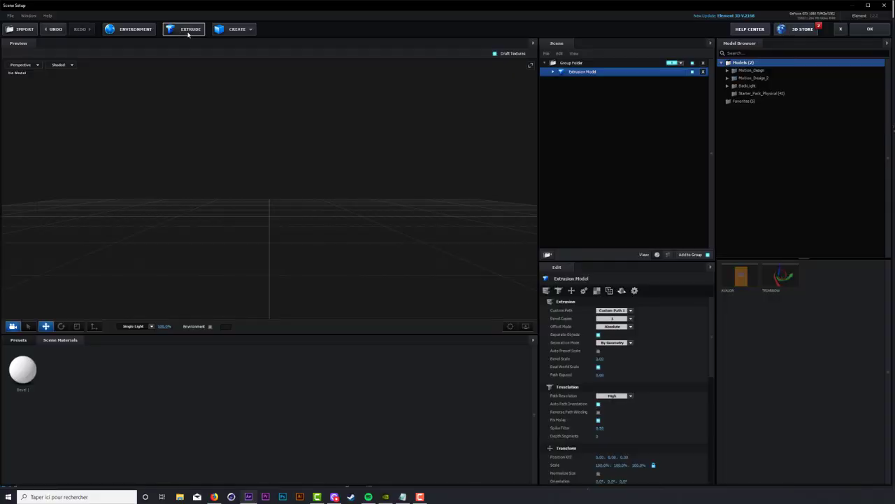
{"action": "scroll", "coordinate": [277, 166], "scroll_direction": "down", "scroll_amount": 3}
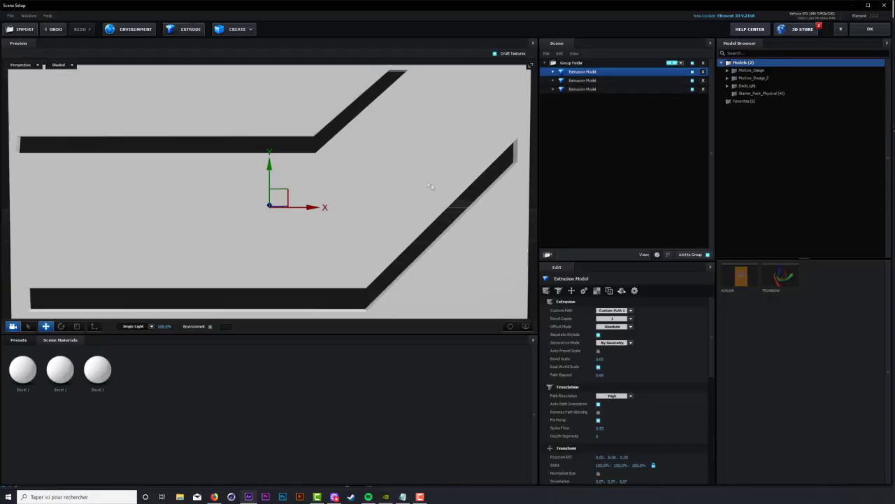
{"action": "scroll", "coordinate": [455, 191], "scroll_direction": "down", "scroll_amount": 5}
{"action": "left_click_drag", "start_coordinate": [455, 191], "coordinate": [394, 184]}
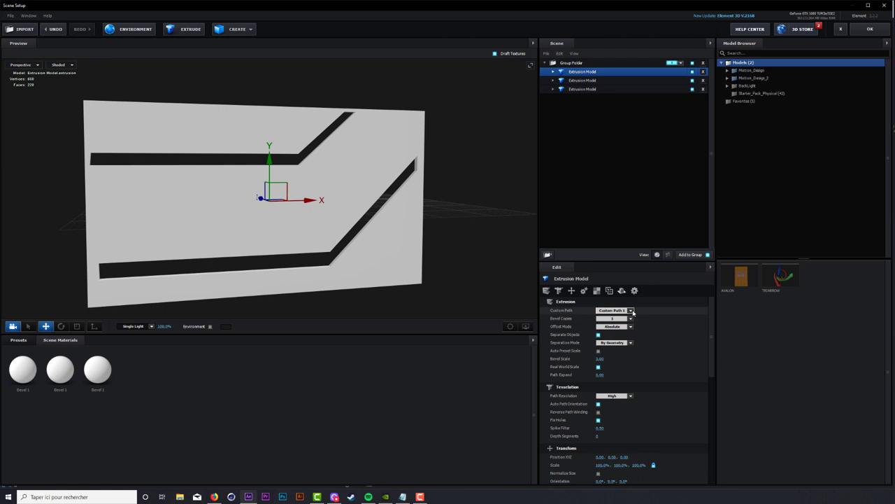
- Build the second model from Custom Path 2 and the third from Custom Path 3
{"action": "left_click", "coordinate": [584, 81]}
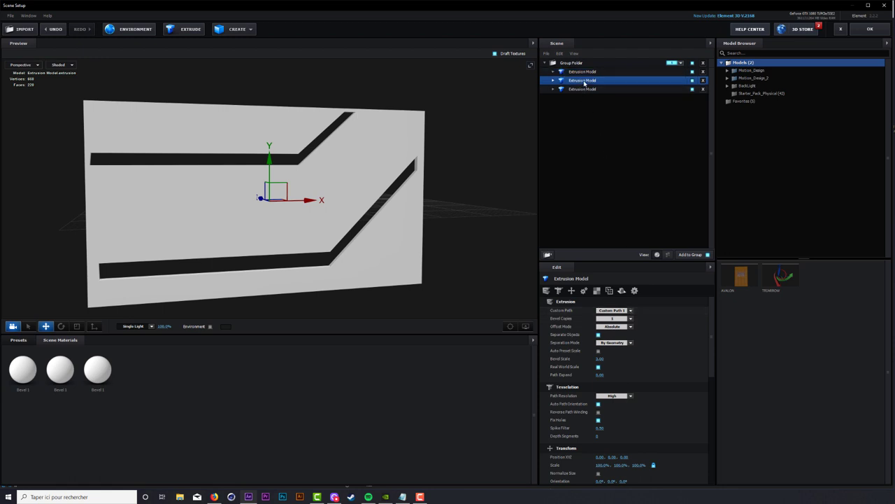
{"action": "left_click", "coordinate": [631, 313]}
{"action": "left_click", "coordinate": [629, 321]}
{"action": "left_click", "coordinate": [576, 89]}
{"action": "left_click", "coordinate": [630, 311]}
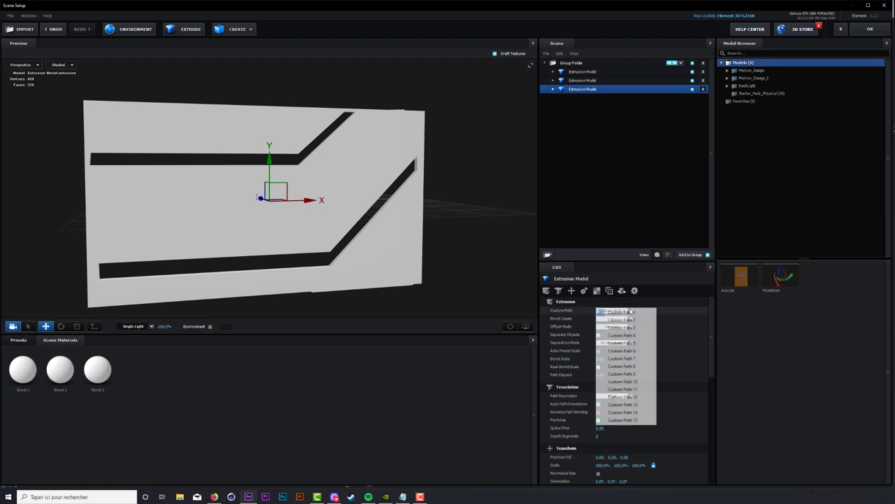
{"action": "left_click", "coordinate": [637, 328]}
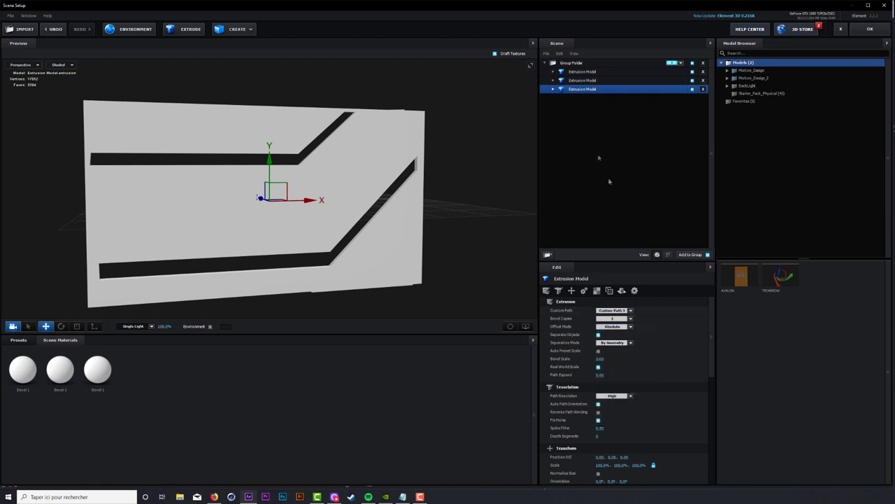
- Rename the first model TRANCHE and the second RELIEFS
{"action": "left_click", "coordinate": [584, 72]}
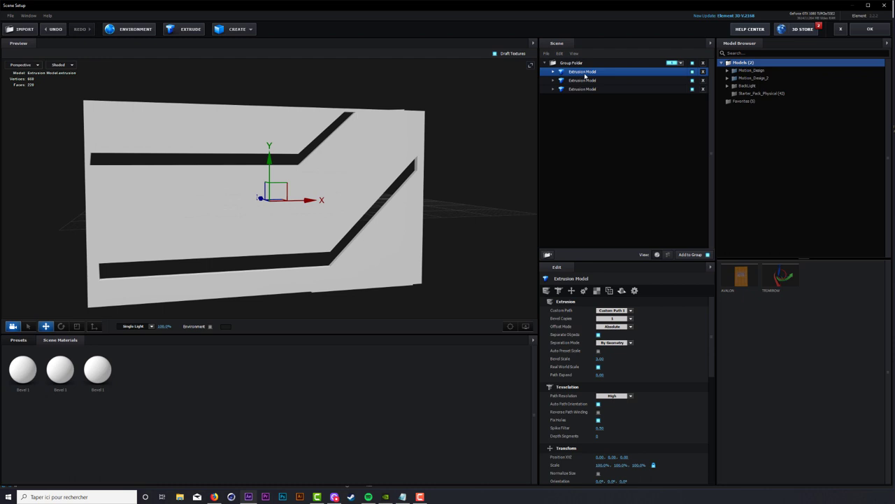
{"action": "double_click", "coordinate": [585, 72]}
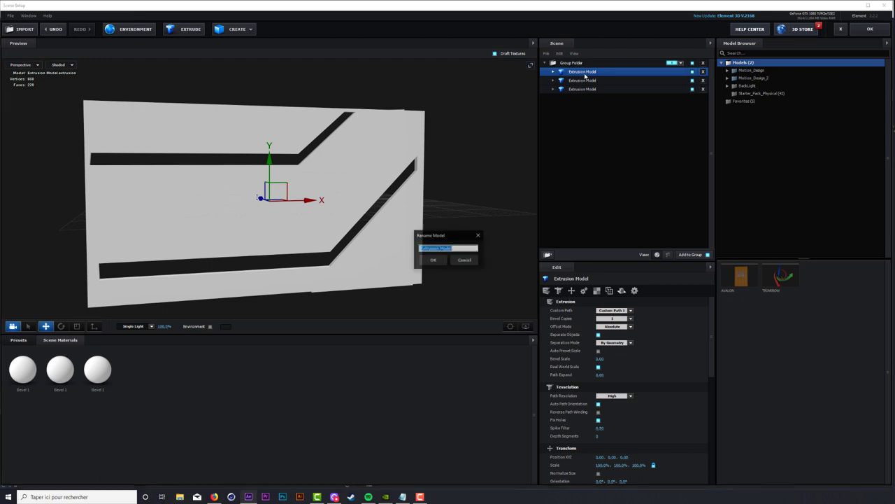
{"action": "type", "text": "TRANCHEE"}
{"action": "key", "text": "Return"}
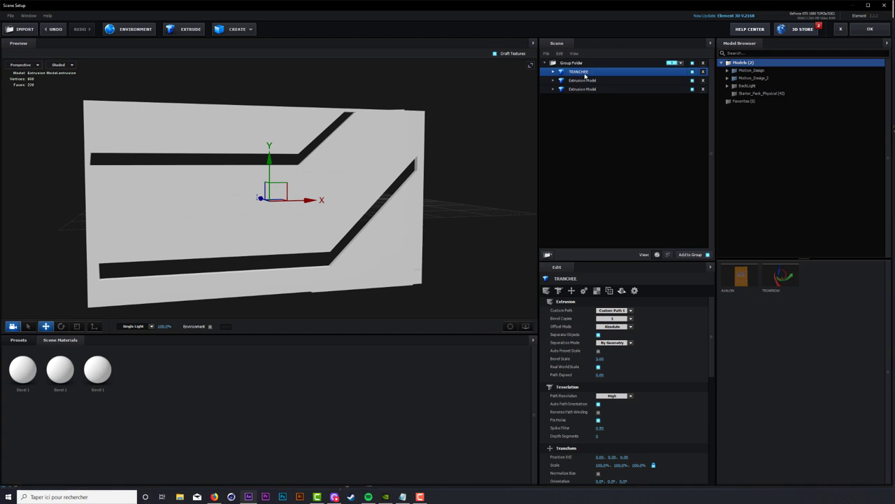
{"action": "double_click", "coordinate": [586, 81]}
{"action": "type", "text": "RELIEFS"}
{"action": "key", "text": "Return"}
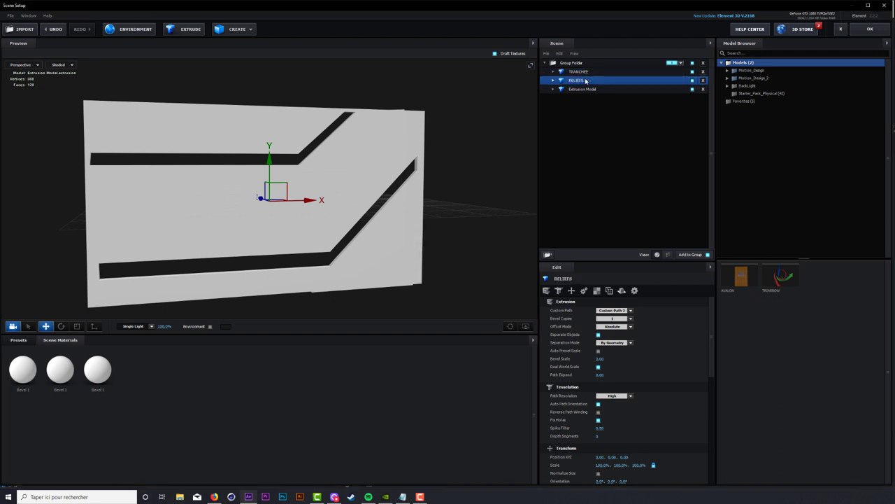
{"action": "double_click", "coordinate": [578, 90]}
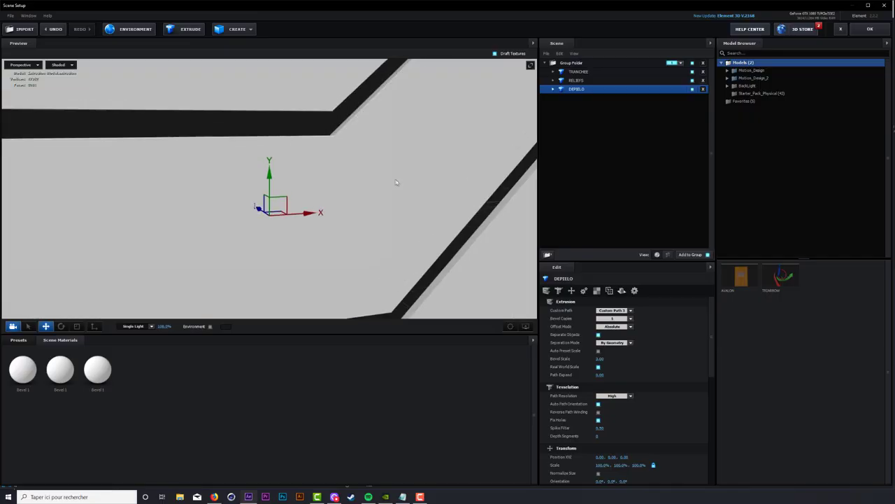
- Move the DEPIELO text and the RELIEFS shapes forward along Z with the gizmo
{"action": "left_click_drag", "start_coordinate": [387, 181], "coordinate": [452, 144]}
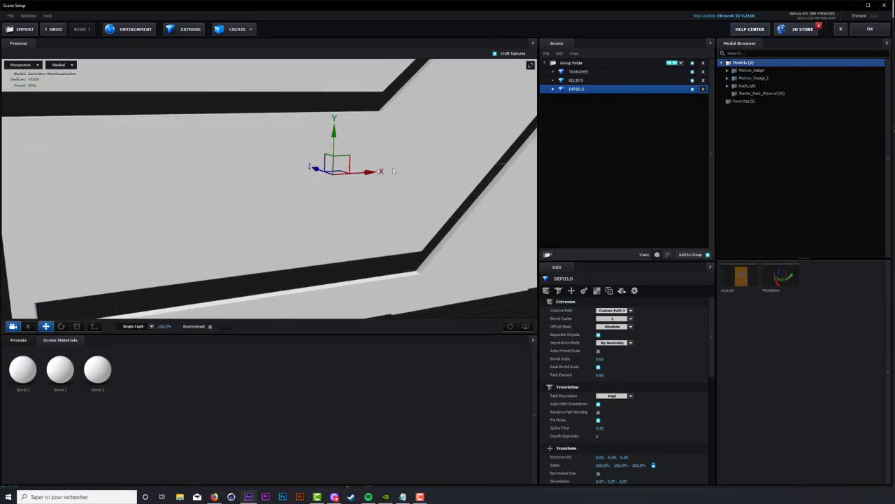
{"action": "left_click_drag", "start_coordinate": [319, 170], "coordinate": [325, 175]}
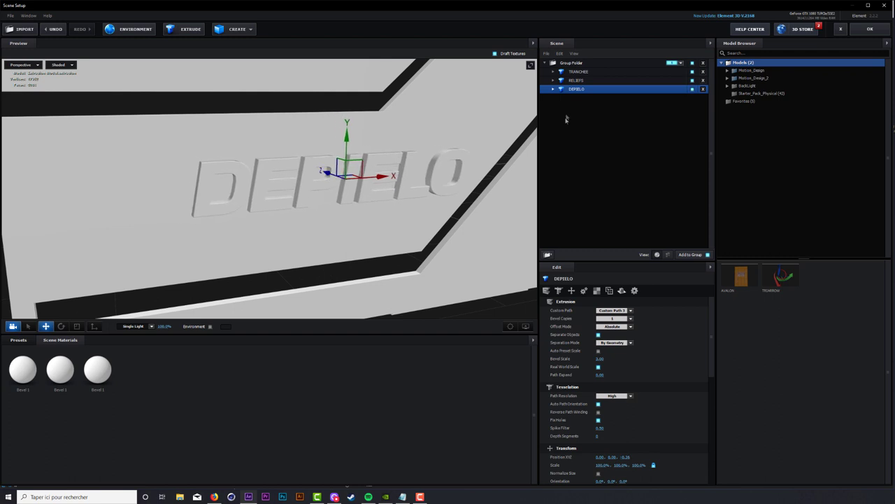
{"action": "left_click", "coordinate": [411, 165]}
{"action": "left_click_drag", "start_coordinate": [307, 171], "coordinate": [316, 171]}
{"action": "left_click_drag", "start_coordinate": [392, 210], "coordinate": [359, 175]}
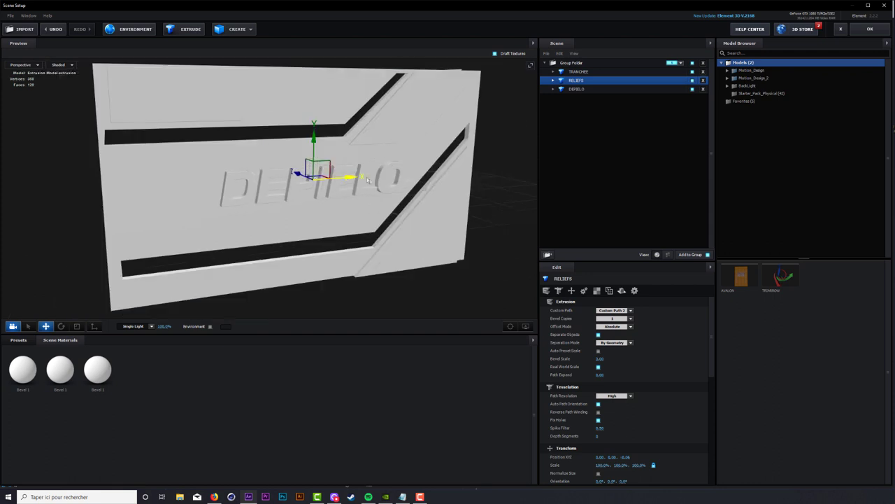
{"action": "left_click_drag", "start_coordinate": [445, 181], "coordinate": [447, 181]}
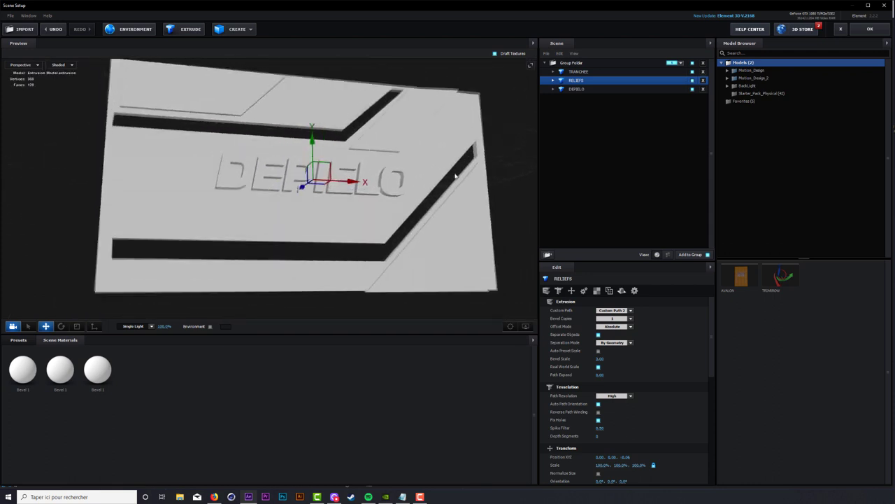
- Add a Plane primitive to the Element 3D scene
{"action": "left_click", "coordinate": [244, 29]}
{"action": "left_click", "coordinate": [324, 46]}
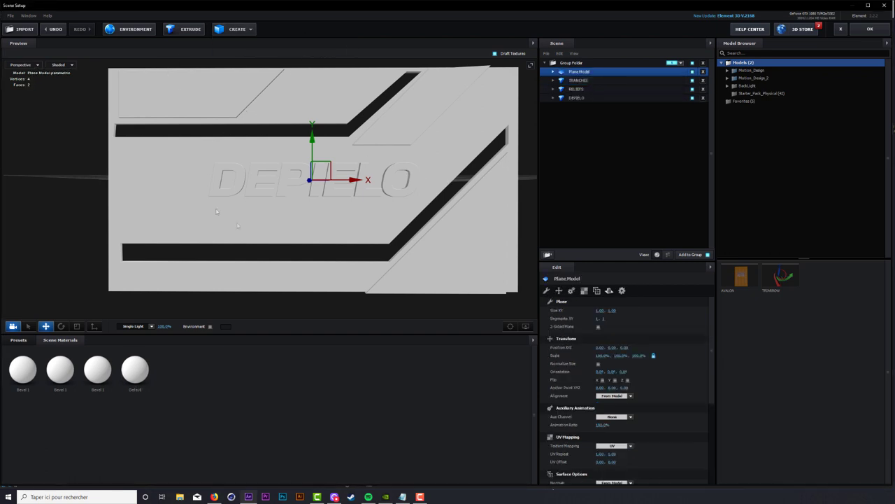
{"action": "left_click", "coordinate": [238, 30]}
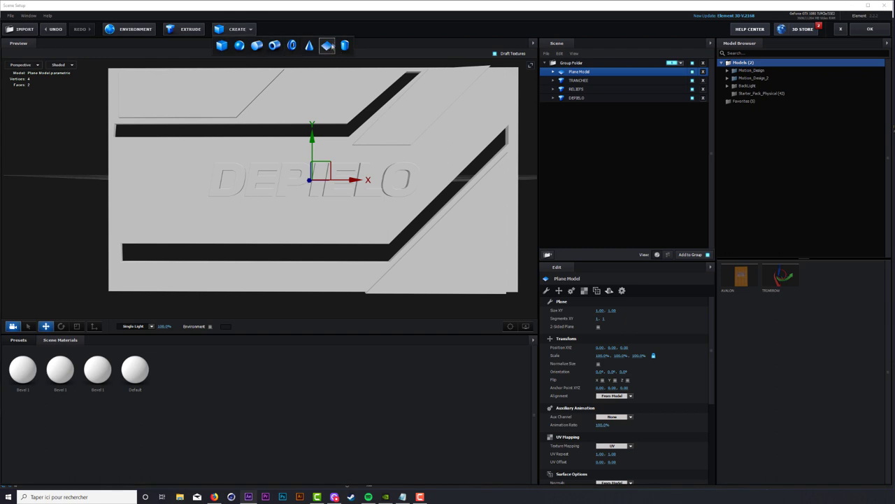
{"action": "scroll", "coordinate": [411, 202], "scroll_direction": "down", "scroll_amount": 3}
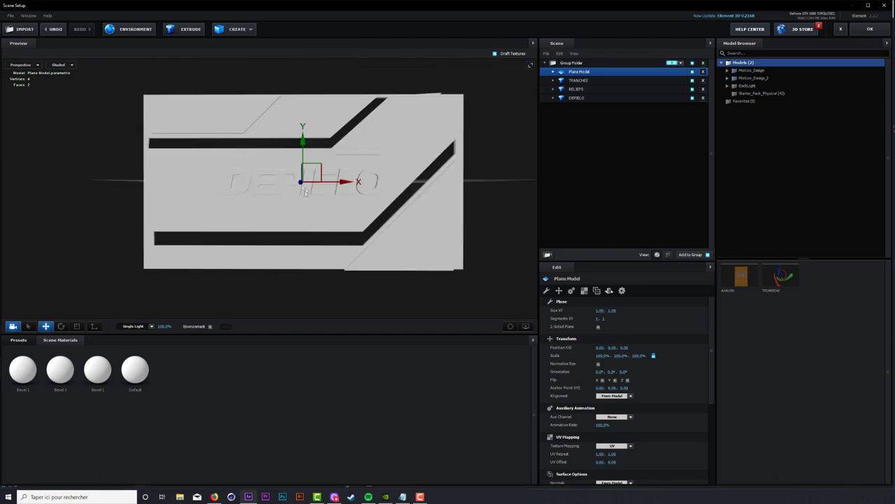
{"action": "mouse_move", "coordinate": [420, 180]}
{"action": "left_mouse_down"}
{"action": "mouse_move", "coordinate": [481, 171]}
{"action": "mouse_move", "coordinate": [421, 209]}
{"action": "left_mouse_up"}
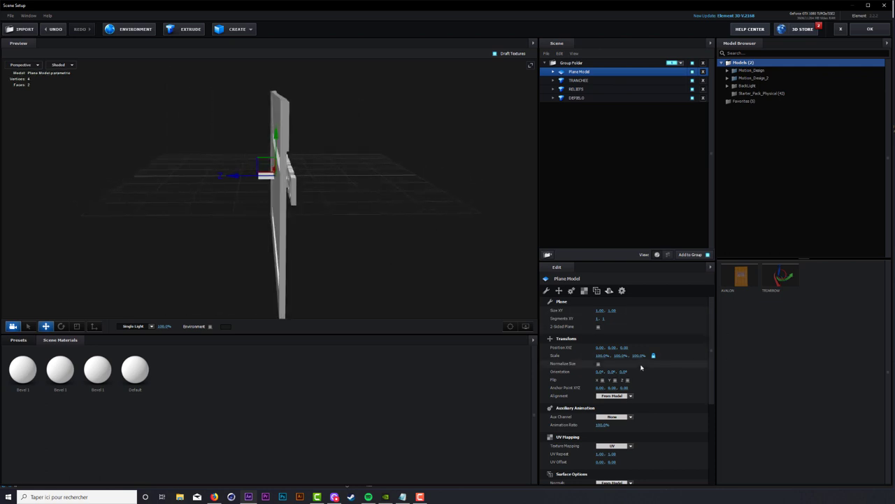
- Set the plane's X Orientation to -90° so it stands upright
{"action": "mouse_move", "coordinate": [613, 372]}
{"action": "left_mouse_down"}
{"action": "mouse_move", "coordinate": [595, 374]}
{"action": "mouse_move", "coordinate": [634, 382]}
{"action": "left_mouse_up"}
{"action": "key", "text": "ctrl+z"}
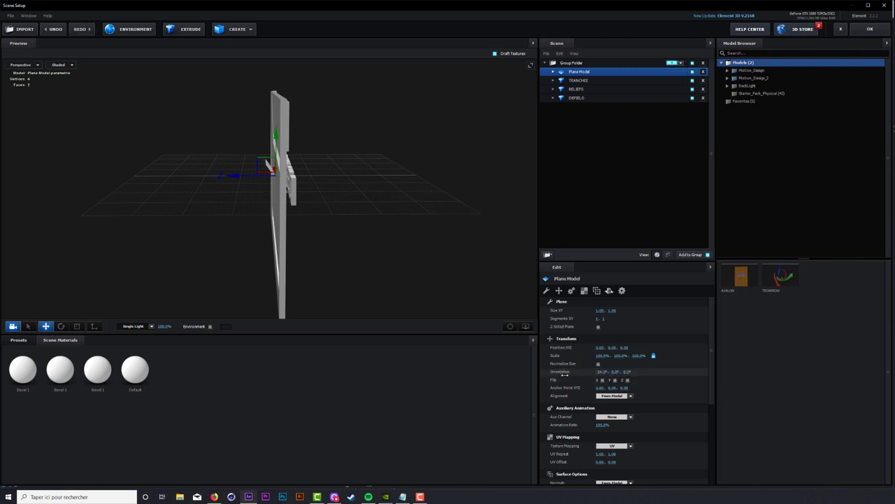
{"action": "left_click", "coordinate": [602, 371]}
{"action": "type", "text": "-90"}
{"action": "key", "text": "Return"}
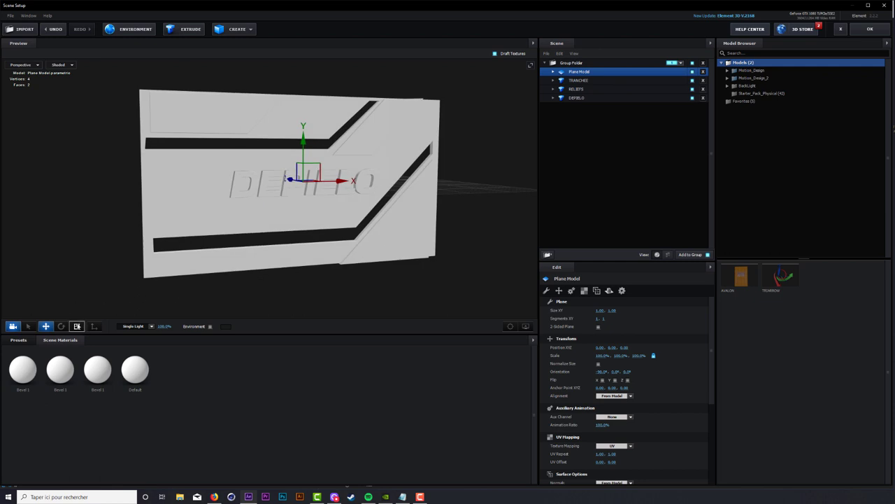
- Scale the plane wider along X and taller to back the DEPIELO panel
{"action": "left_click", "coordinate": [77, 326]}
{"action": "left_click_drag", "start_coordinate": [389, 194], "coordinate": [525, 197]}
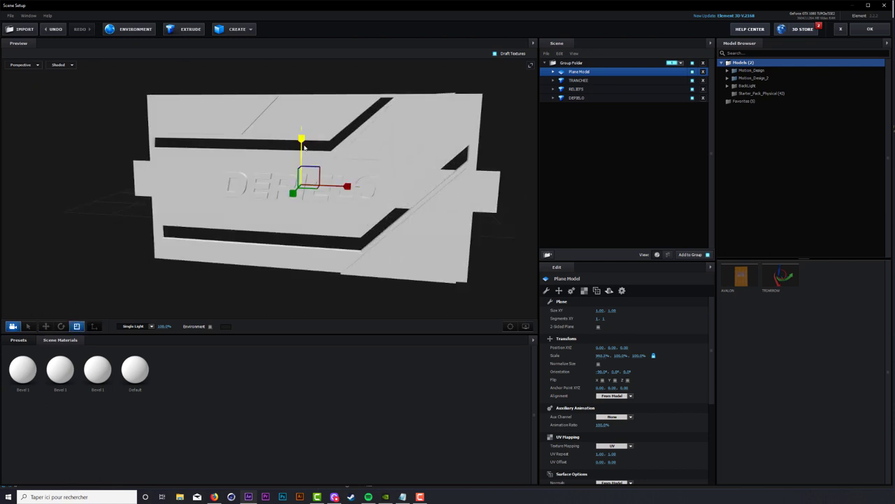
{"action": "left_click_drag", "start_coordinate": [301, 138], "coordinate": [308, 59]}
{"action": "scroll", "coordinate": [423, 145], "scroll_direction": "up", "scroll_amount": 3}
{"action": "key", "text": "w"}
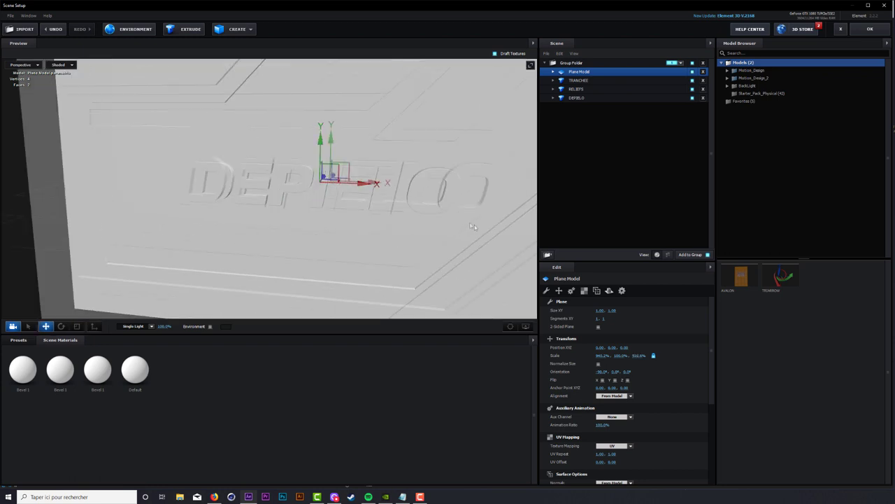
{"action": "left_click_drag", "start_coordinate": [475, 224], "coordinate": [325, 218]}
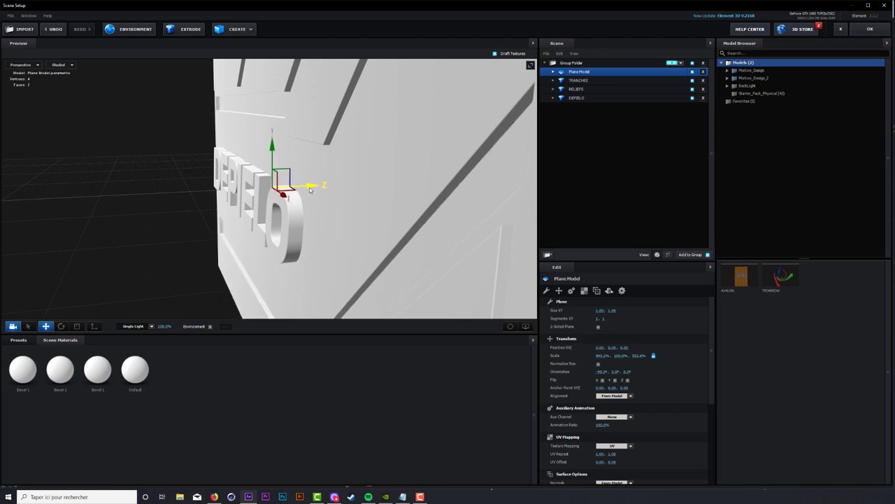
{"action": "left_click_drag", "start_coordinate": [456, 238], "coordinate": [510, 148]}
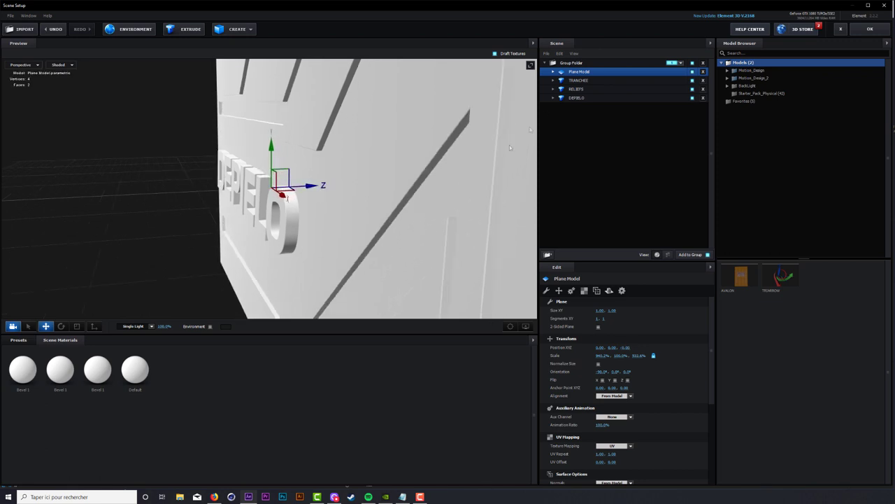
{"action": "left_click", "coordinate": [583, 90]}
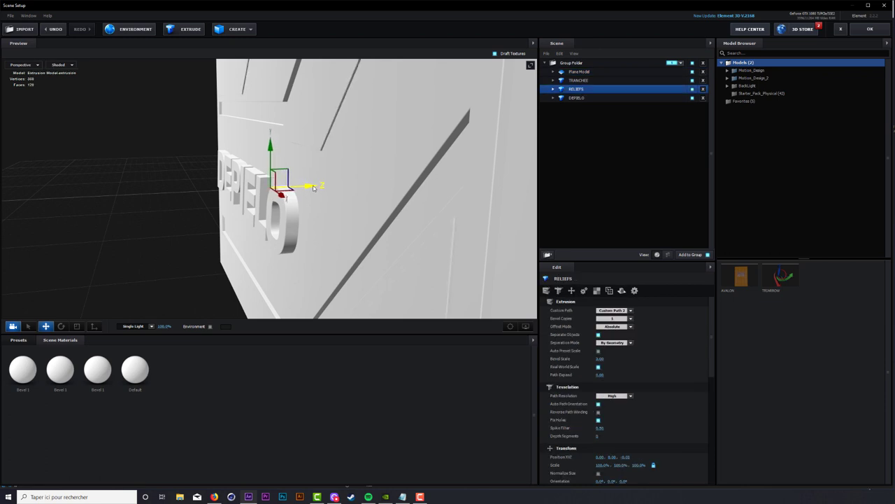
- Return to a zoomed-in front view and show the saved Materials presets
{"action": "left_click_drag", "start_coordinate": [313, 187], "coordinate": [360, 200]}
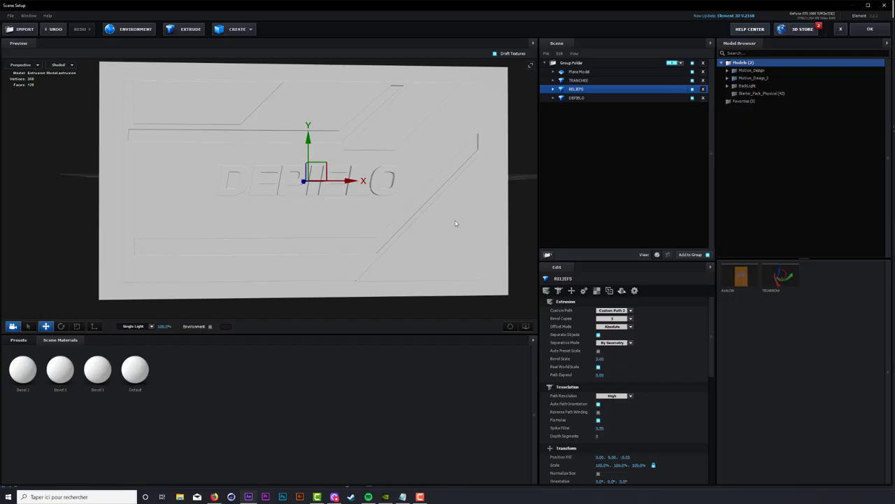
{"action": "scroll", "coordinate": [455, 223], "scroll_direction": "up", "scroll_amount": 3}
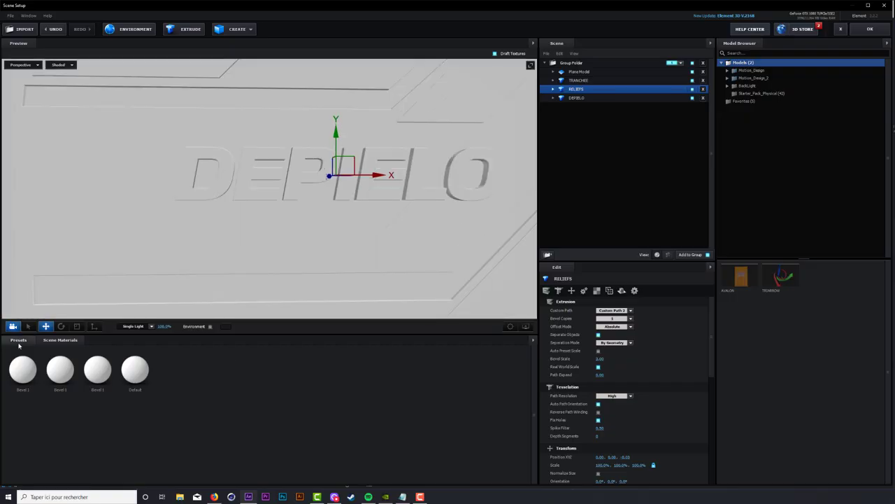
{"action": "left_click", "coordinate": [18, 340]}
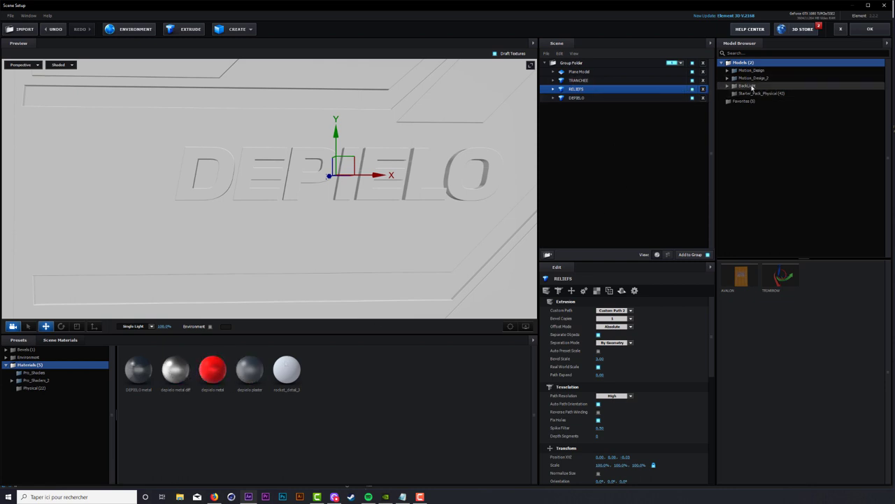
- Apply the depielo plaster material to TRANCHEE and the RELIEFS pieces
{"action": "left_click", "coordinate": [554, 80]}
{"action": "left_click_drag", "start_coordinate": [252, 372], "coordinate": [586, 90]}
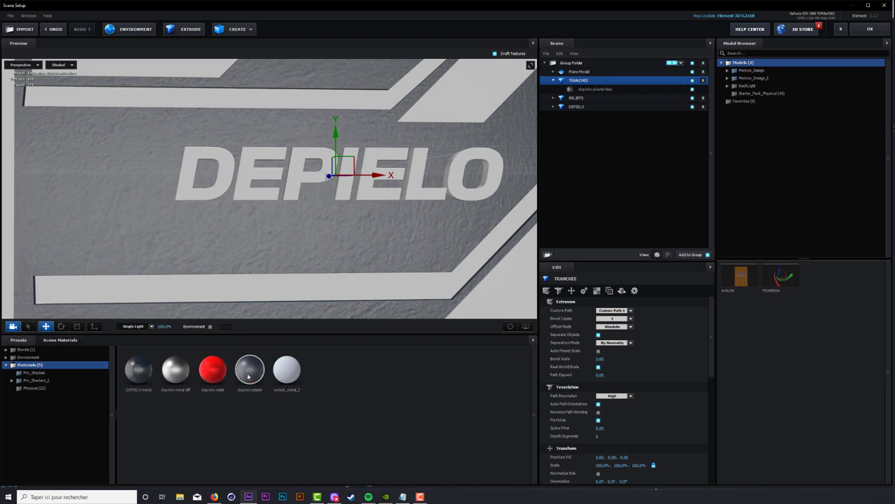
{"action": "left_click_drag", "start_coordinate": [248, 376], "coordinate": [601, 90]}
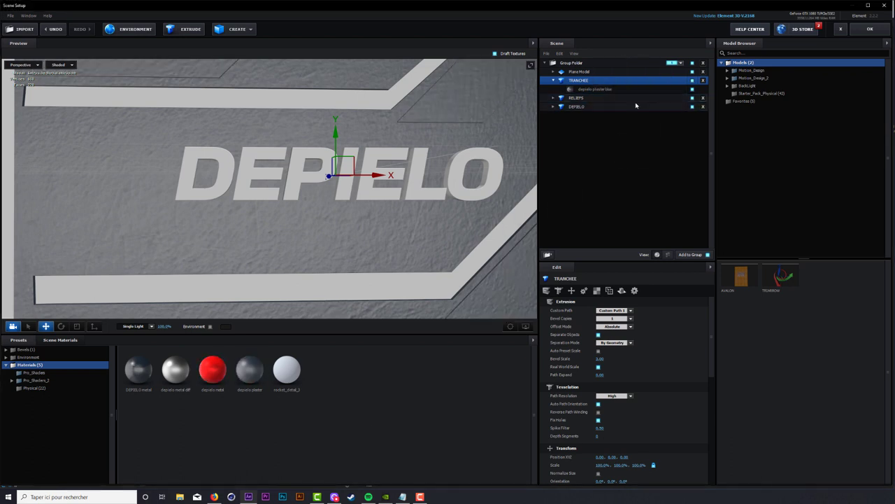
- Give Plane Model the DEPIELO metal material with a dark grey Diffuse Color
{"action": "left_click_drag", "start_coordinate": [139, 369], "coordinate": [610, 73]}
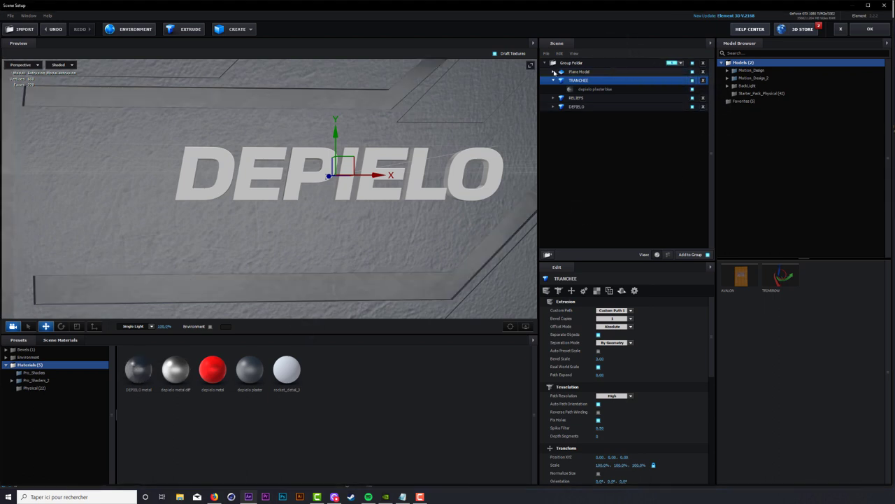
{"action": "left_click", "coordinate": [554, 72]}
{"action": "left_click", "coordinate": [594, 80]}
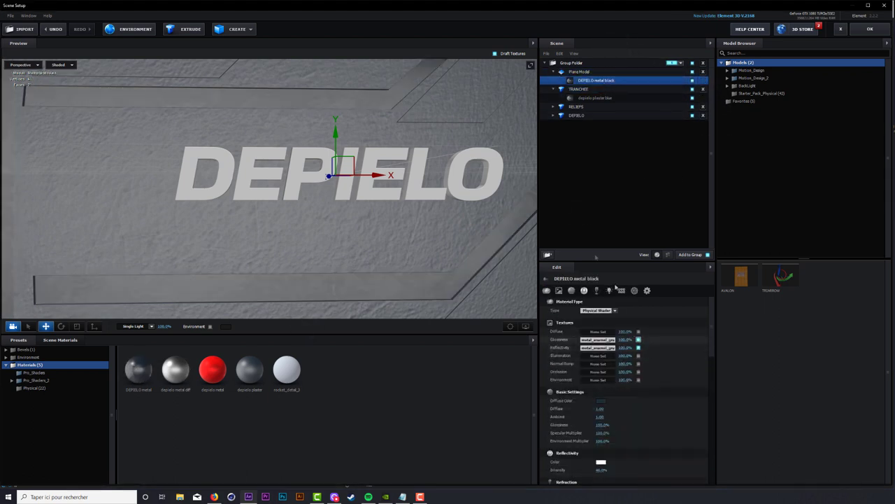
{"action": "left_click", "coordinate": [601, 400]}
{"action": "left_click", "coordinate": [587, 442]}
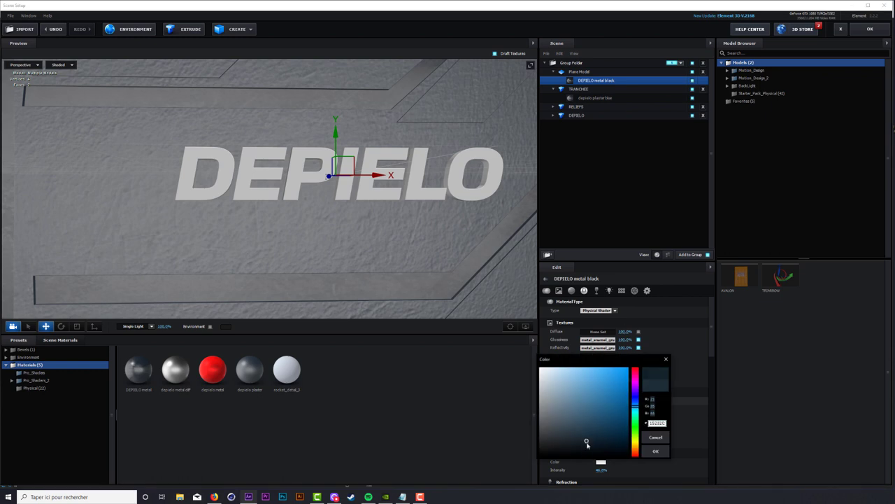
{"action": "left_click", "coordinate": [593, 181]}
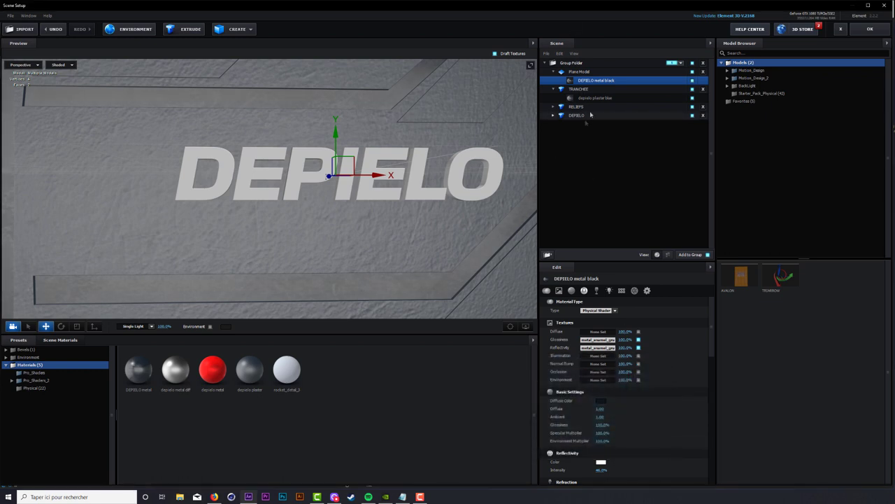
- Select RELIEFS and begin editing its texture UV Repeat value
{"action": "scroll", "coordinate": [443, 168], "scroll_direction": "down", "scroll_amount": 3}
{"action": "scroll", "coordinate": [458, 176], "scroll_direction": "down", "scroll_amount": 2}
{"action": "scroll", "coordinate": [387, 180], "scroll_direction": "down", "scroll_amount": 1}
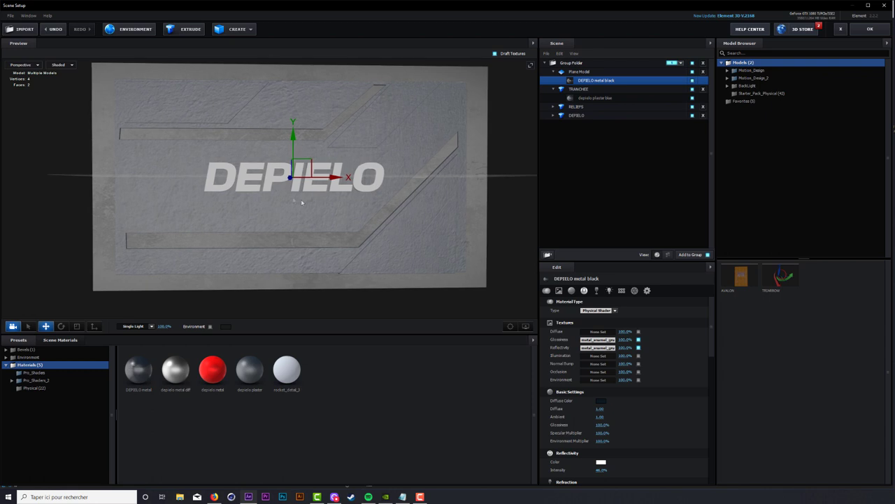
{"action": "scroll", "coordinate": [365, 186], "scroll_direction": "up", "scroll_amount": 2}
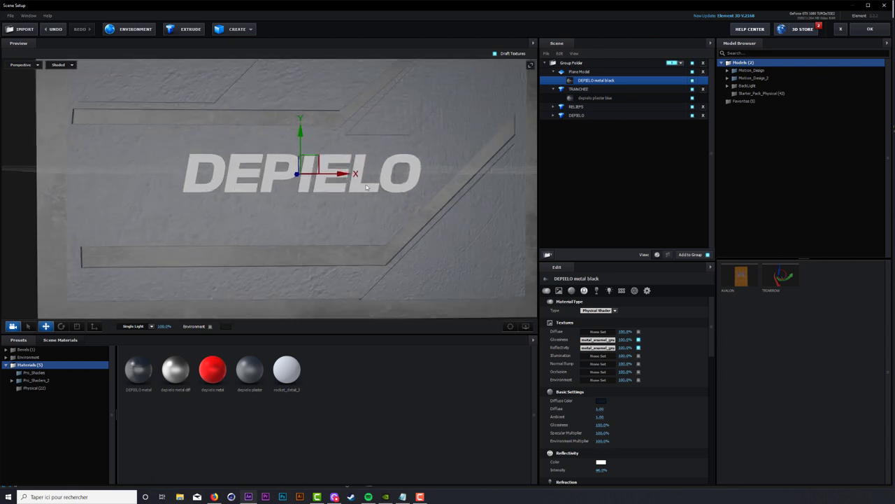
{"action": "left_click", "coordinate": [577, 107]}
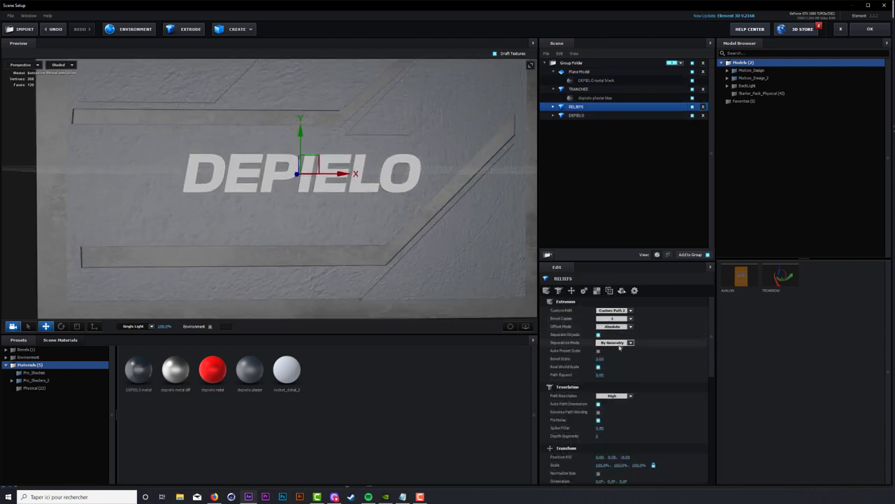
{"action": "scroll", "coordinate": [609, 378], "scroll_direction": "down", "scroll_amount": 2}
{"action": "scroll", "coordinate": [602, 392], "scroll_direction": "down", "scroll_amount": 2}
{"action": "scroll", "coordinate": [597, 401], "scroll_direction": "down", "scroll_amount": 2}
{"action": "left_click", "coordinate": [601, 392]}
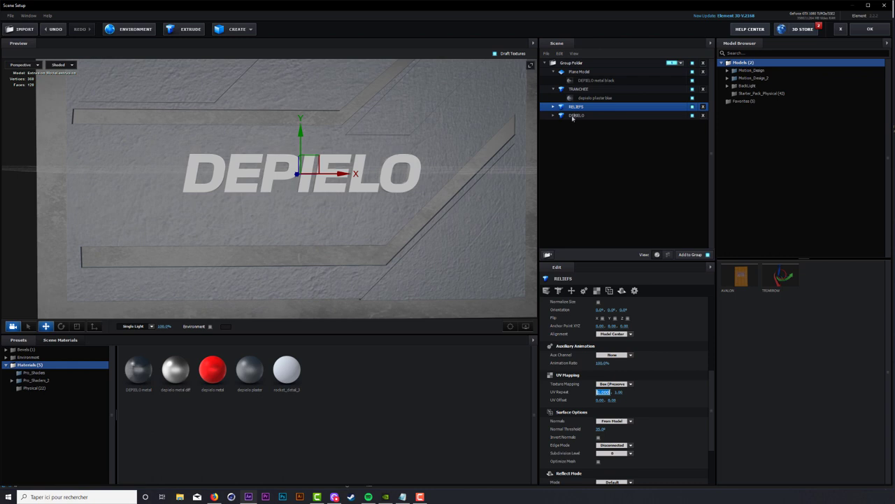
- Change both of RELIEFS' UV Repeat values, entering 0 in each field
{"action": "left_click", "coordinate": [552, 107]}
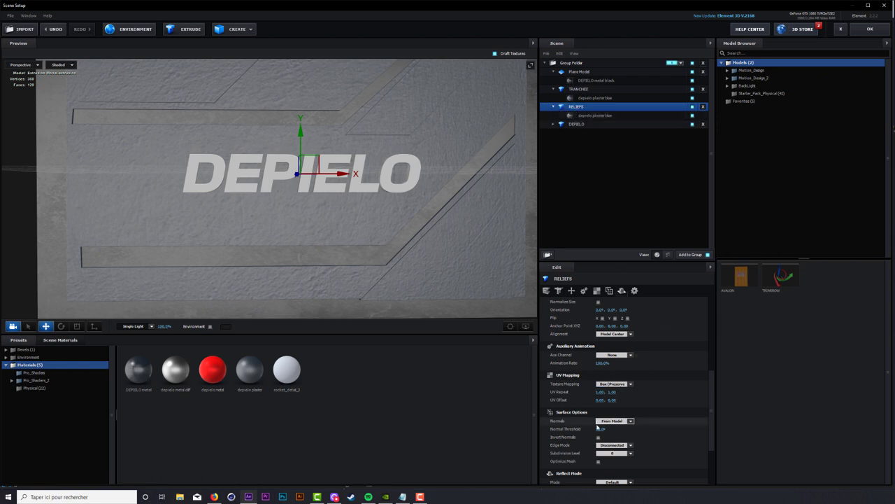
{"action": "left_click", "coordinate": [599, 391]}
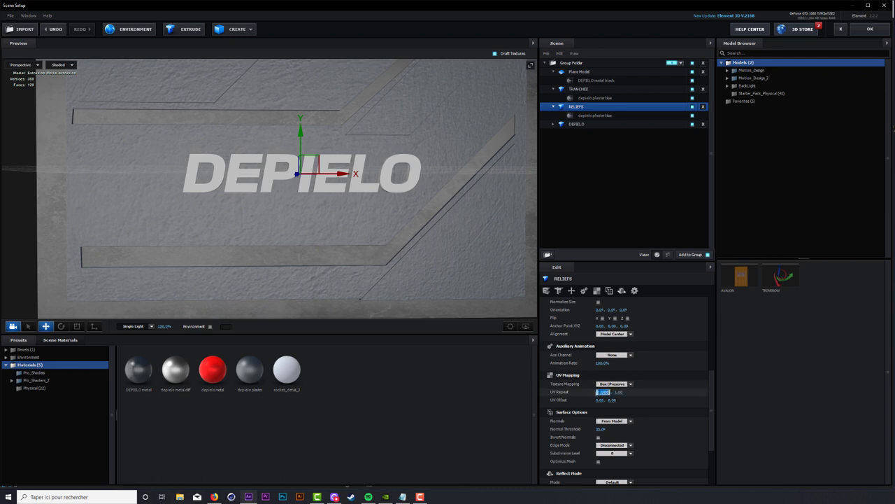
{"action": "type", "text": "0"}
{"action": "key", "text": "Return"}
{"action": "left_click", "coordinate": [614, 392]}
{"action": "type", "text": "0"}
{"action": "key", "text": "Return"}
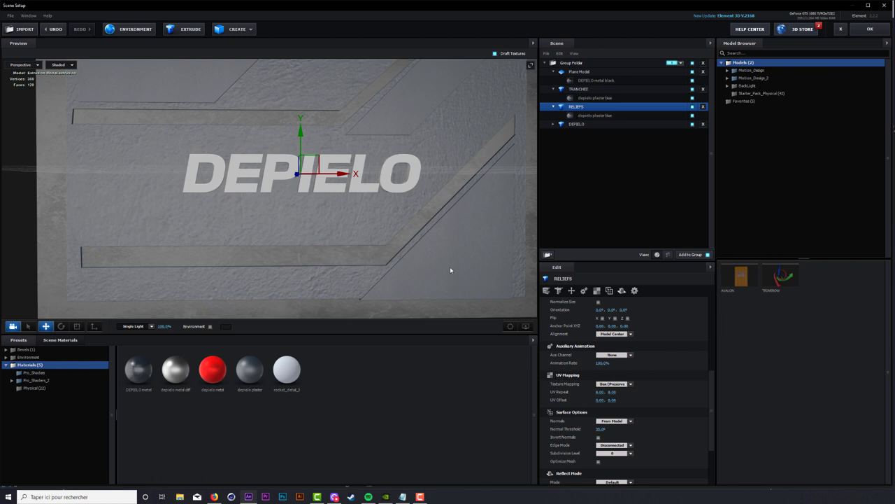
- Adjust TRANCHEE's UV Repeat, then raise Plane Model's UV Repeat to 8.00
{"action": "left_click", "coordinate": [594, 90]}
{"action": "left_click", "coordinate": [599, 391]}
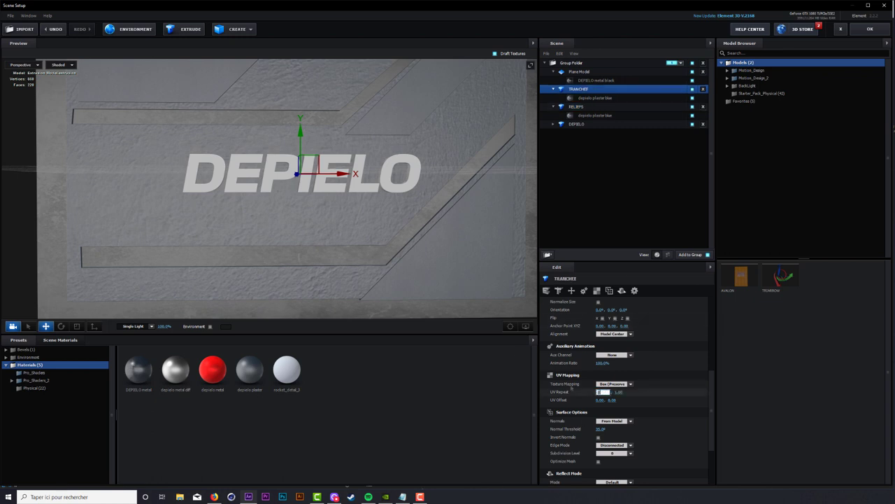
{"action": "key", "text": "Return"}
{"action": "left_click", "coordinate": [588, 72]}
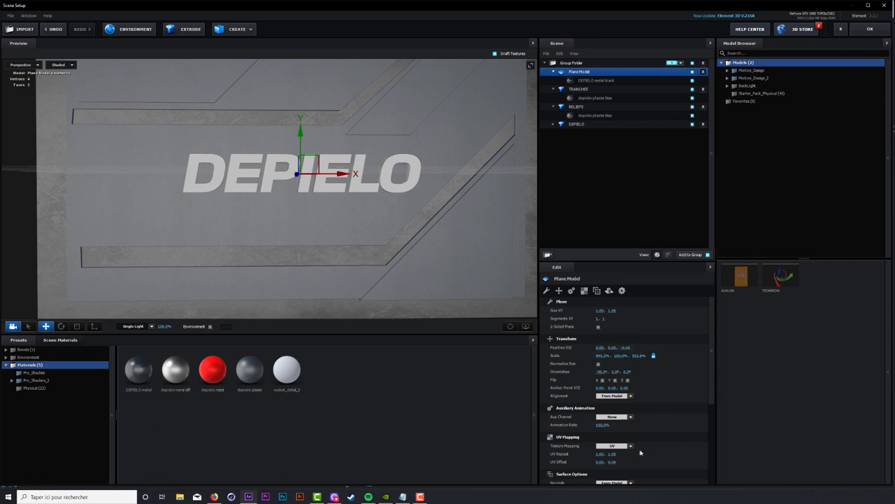
{"action": "left_click", "coordinate": [603, 453]}
{"action": "type", "text": "4"}
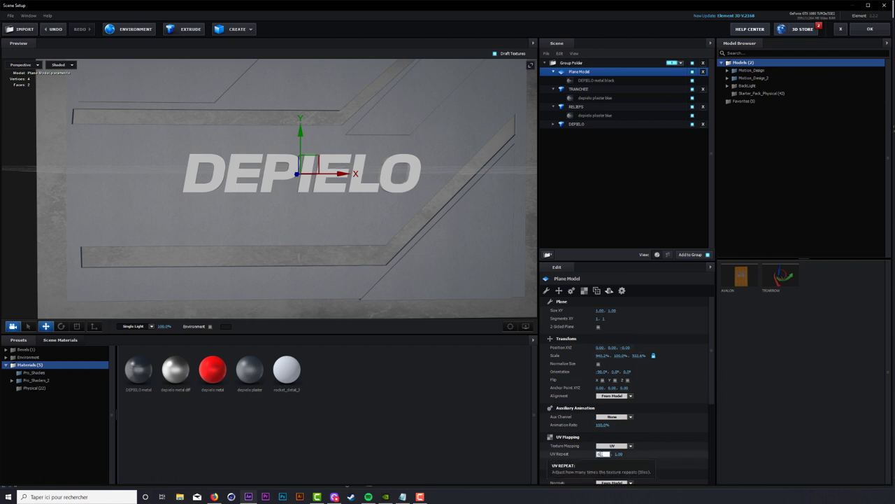
{"action": "key", "text": "Return"}
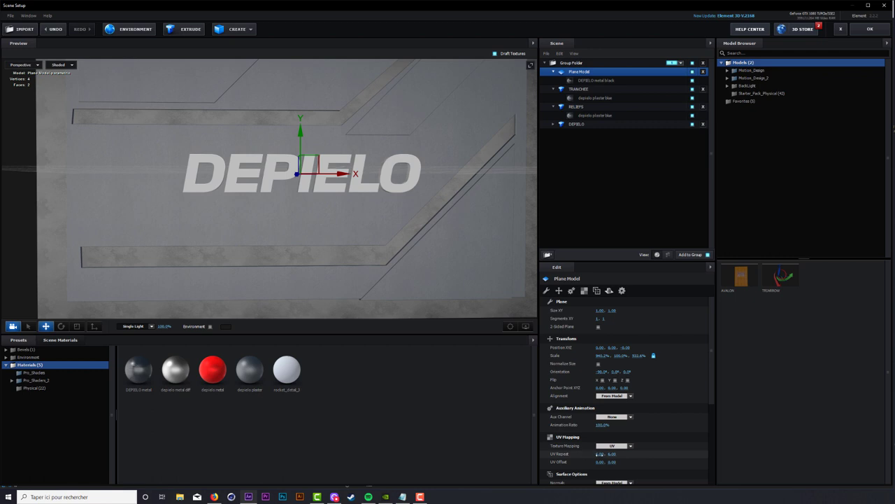
{"action": "left_click", "coordinate": [615, 454]}
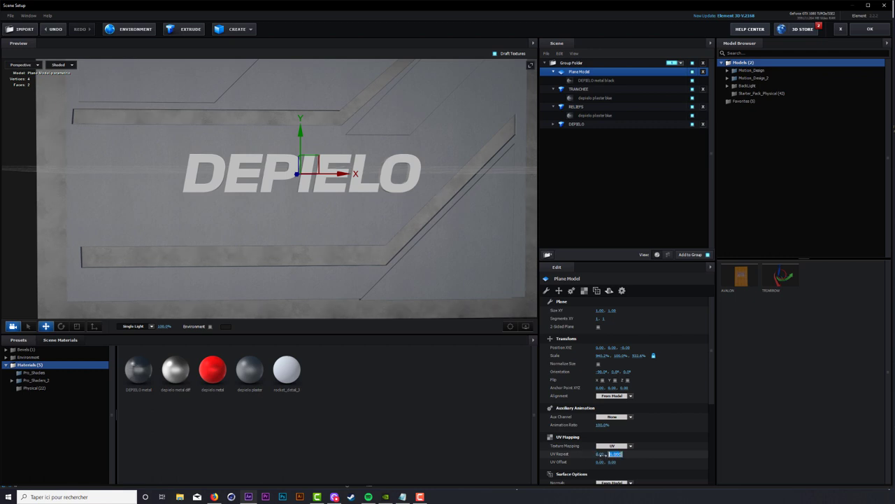
{"action": "key", "text": "Return"}
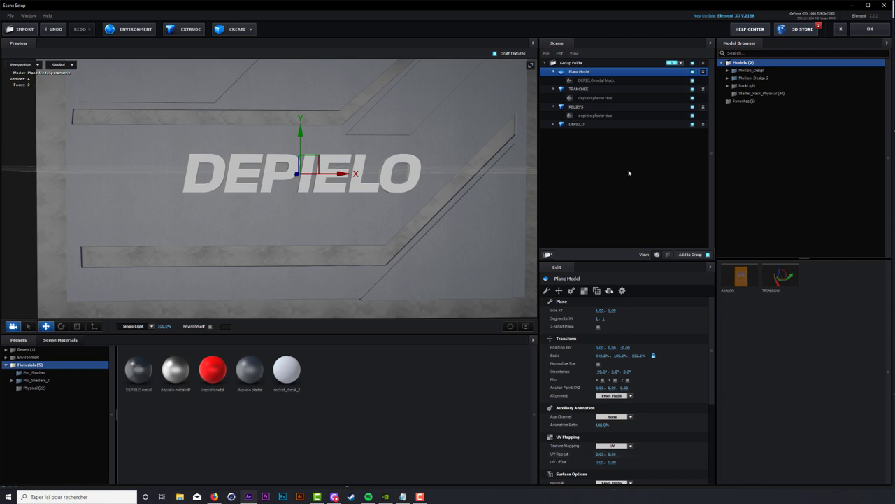
- Collapse the other models, expand DEPIELO to reveal Bevel 1, and show its Extrusion settings
{"action": "left_click_drag", "start_coordinate": [266, 196], "coordinate": [323, 200]}
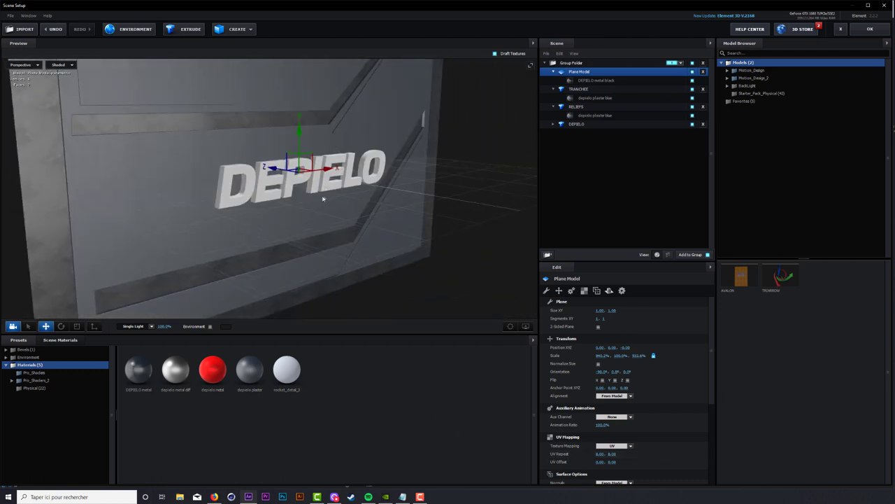
{"action": "left_click", "coordinate": [553, 89]}
{"action": "left_click", "coordinate": [553, 71]}
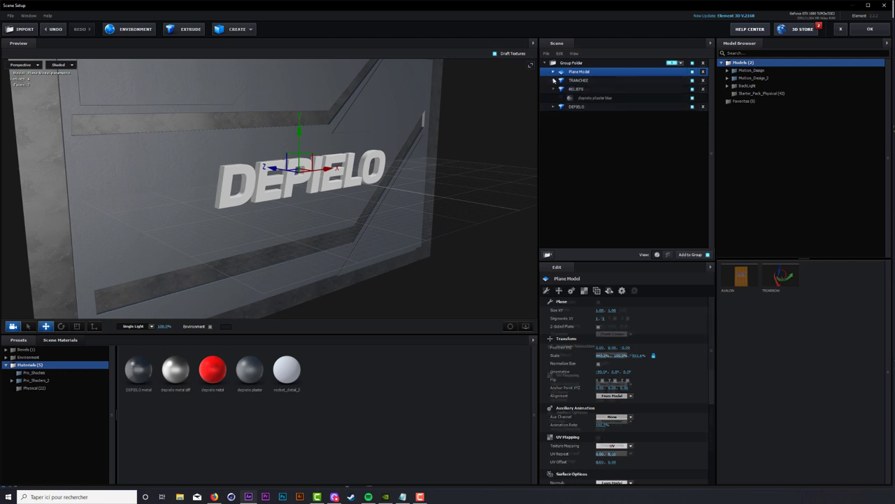
{"action": "left_click", "coordinate": [554, 89]}
{"action": "left_click", "coordinate": [575, 89]}
{"action": "left_click", "coordinate": [575, 98]}
{"action": "left_click", "coordinate": [553, 98]}
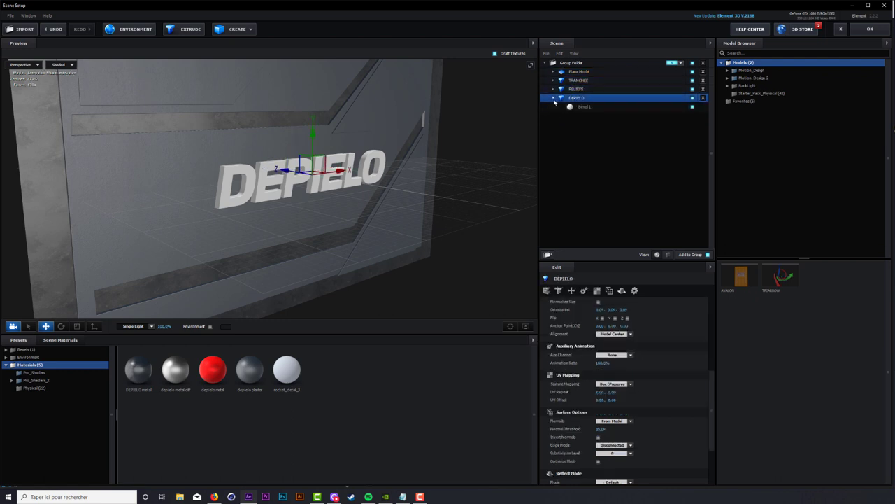
{"action": "left_click", "coordinate": [578, 107]}
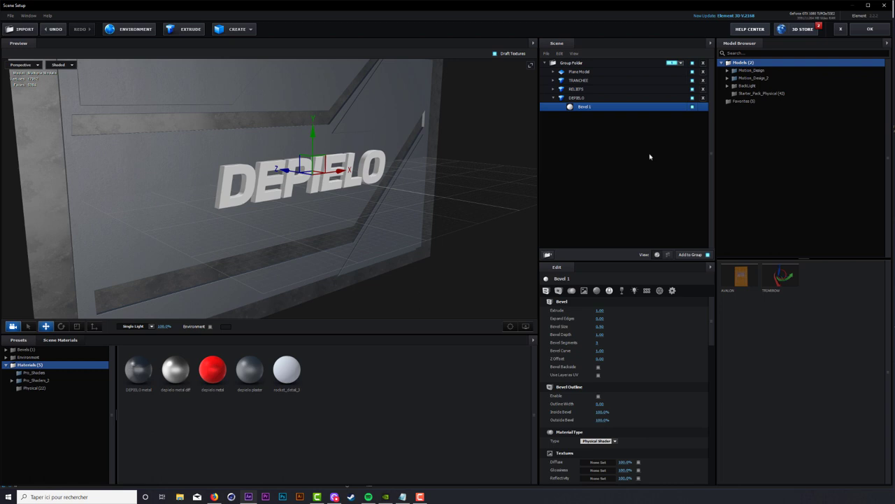
{"action": "left_click", "coordinate": [577, 99]}
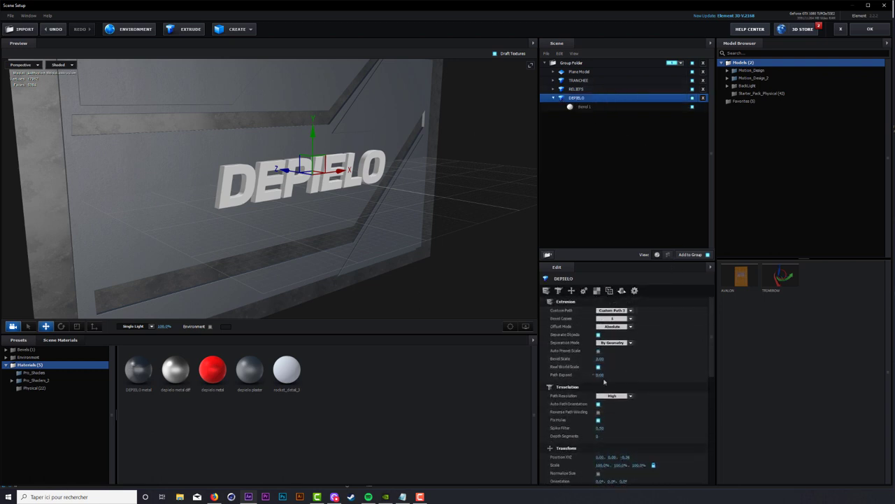
- Set Bevel Copies to 2 and push Bevel 2's Z Offset back to -2.30
{"action": "left_click", "coordinate": [632, 319]}
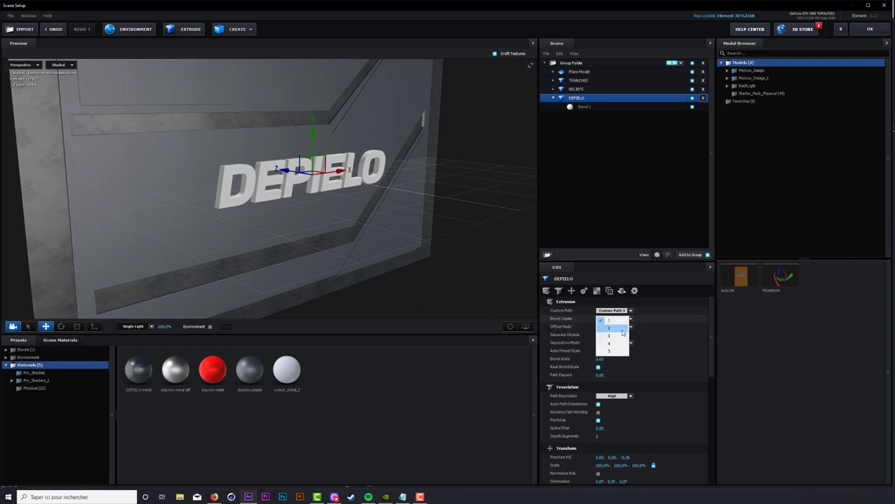
{"action": "left_click", "coordinate": [612, 334]}
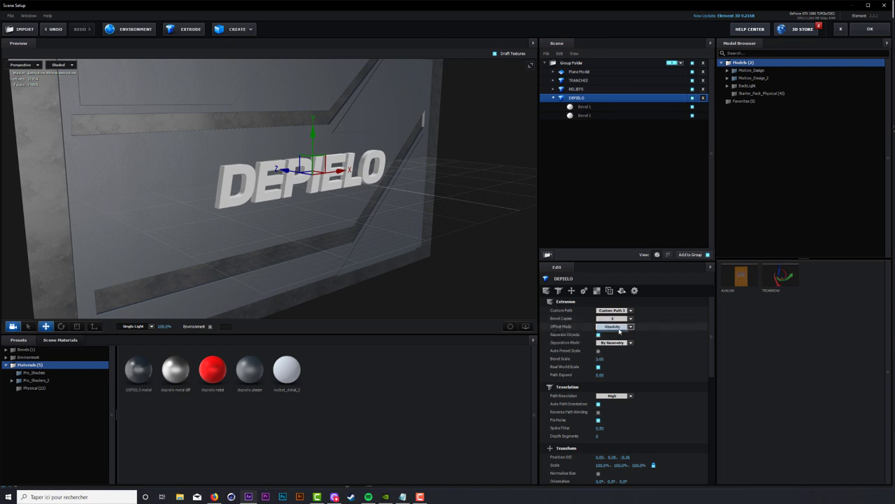
{"action": "left_click", "coordinate": [593, 114]}
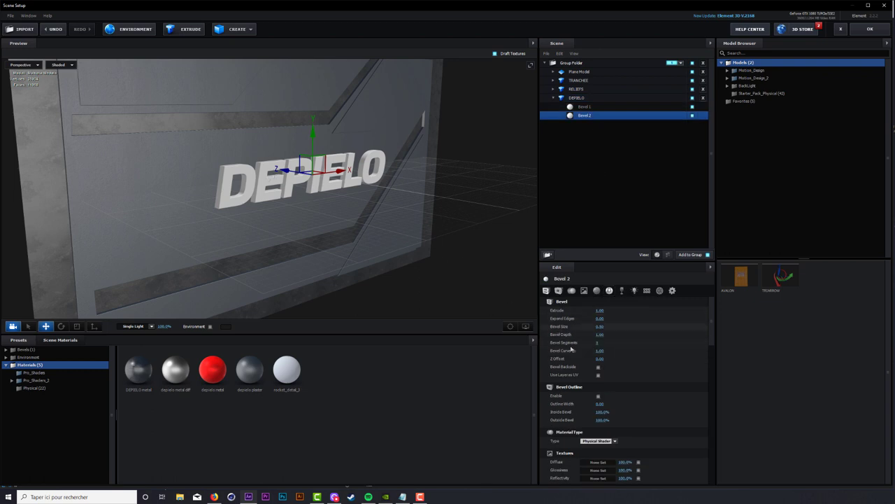
{"action": "key", "text": "ctrl+z"}
{"action": "left_click_drag", "start_coordinate": [600, 359], "coordinate": [510, 359]}
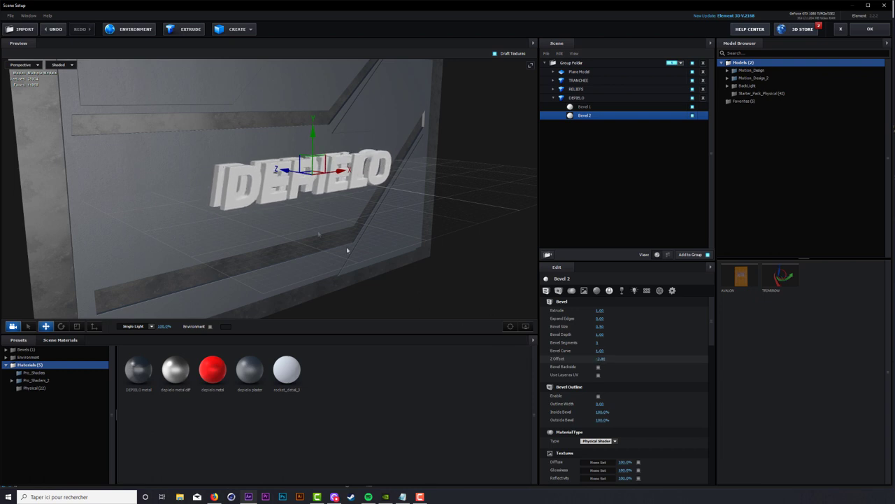
{"action": "scroll", "coordinate": [270, 224], "scroll_direction": "up", "scroll_amount": 5}
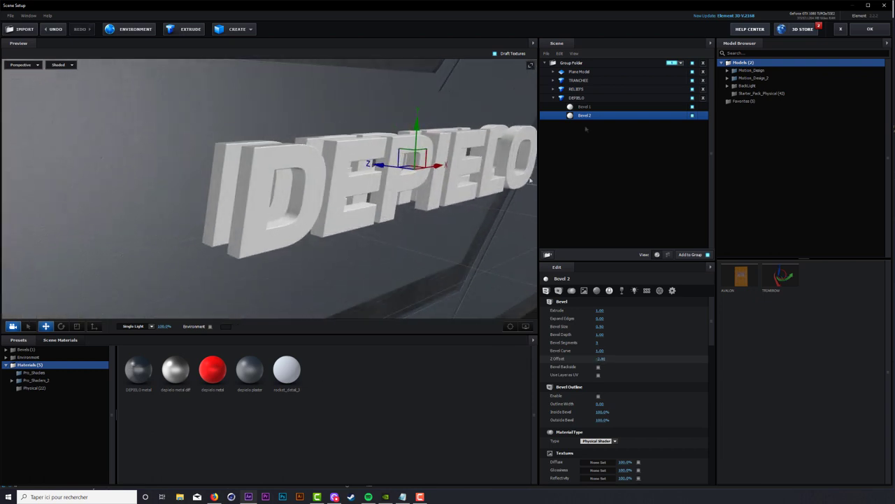
- Toggle Bevel Backside on Bevel 1 and move Bevel 2's Z Offset forward to 1.89
{"action": "left_click", "coordinate": [602, 107]}
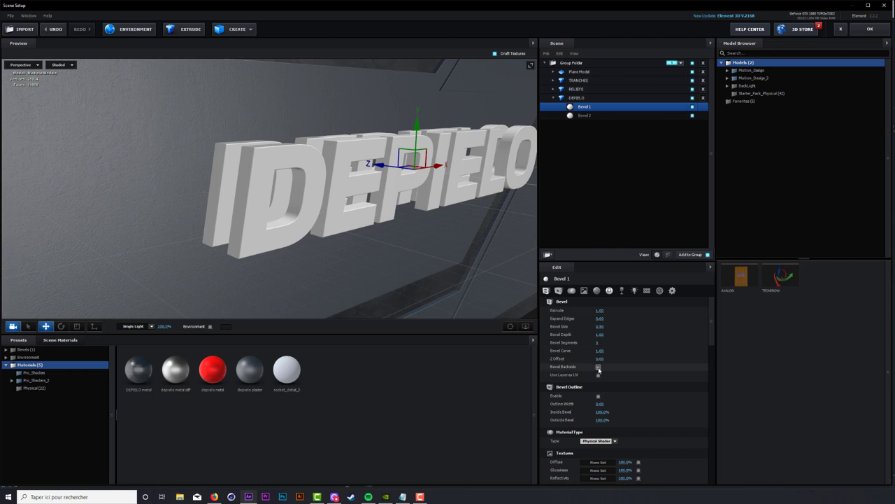
{"action": "left_click", "coordinate": [599, 367]}
{"action": "left_click_drag", "start_coordinate": [364, 238], "coordinate": [348, 136]}
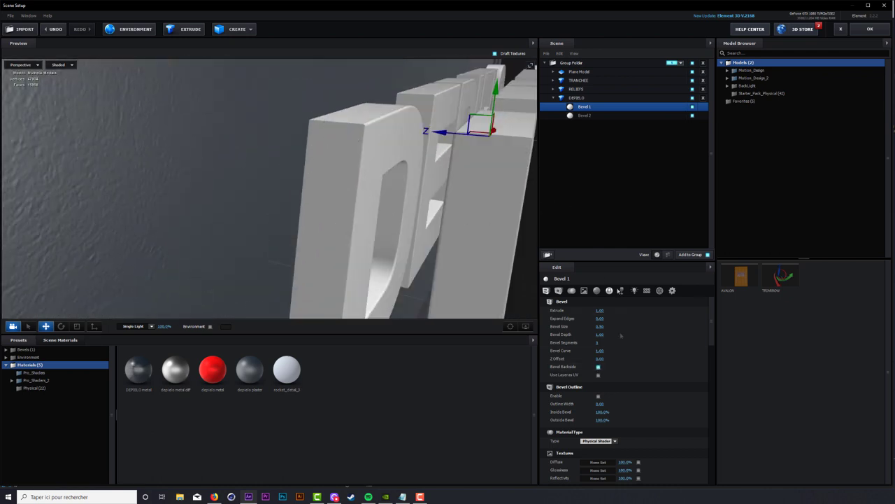
{"action": "left_click", "coordinate": [598, 368]}
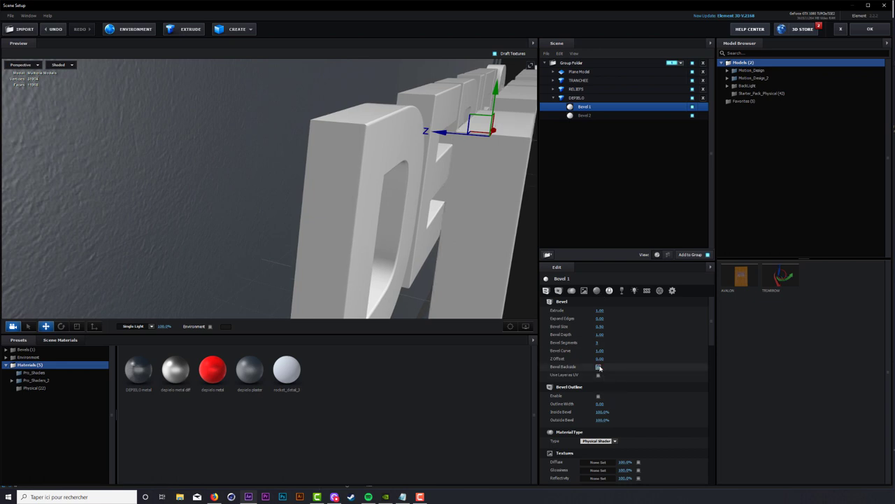
{"action": "left_click_drag", "start_coordinate": [469, 158], "coordinate": [434, 161]}
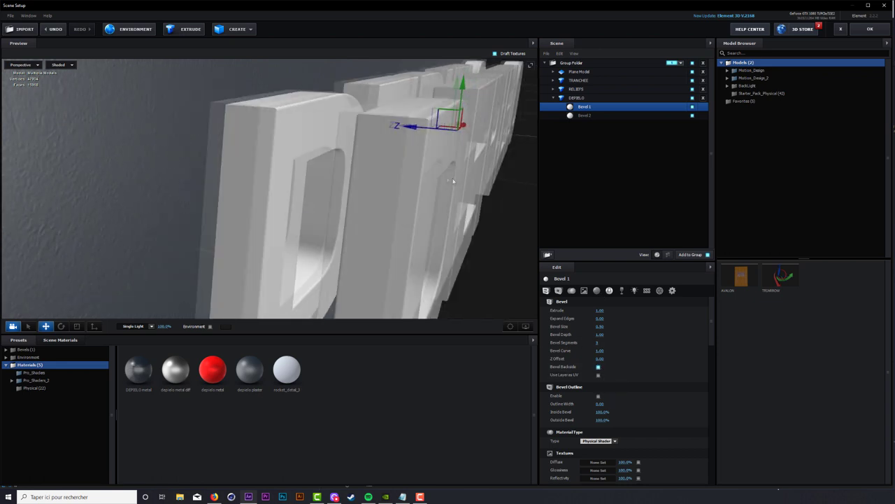
{"action": "left_click", "coordinate": [584, 115]}
{"action": "mouse_move", "coordinate": [600, 358]}
{"action": "left_mouse_down"}
{"action": "mouse_move", "coordinate": [736, 356]}
{"action": "mouse_move", "coordinate": [723, 356]}
{"action": "left_mouse_up"}
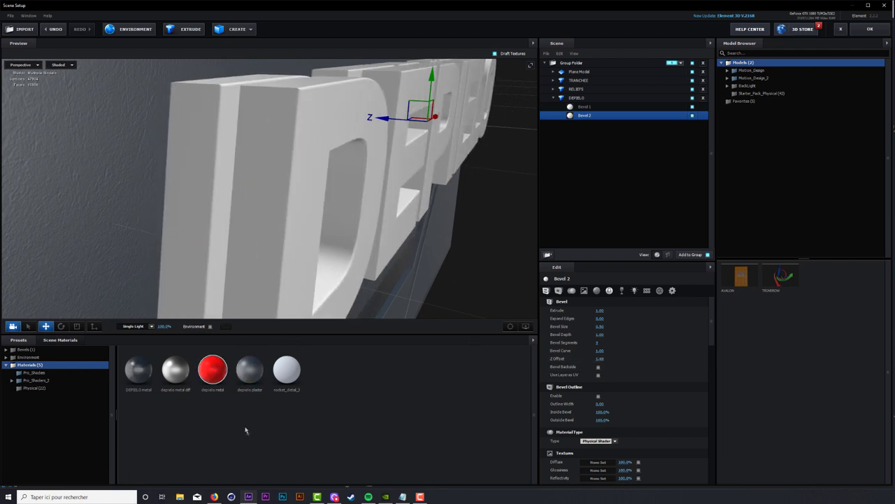
- Give Bevel 2 the red depielo metal and Bevel 1 the grey depielo metal diff material
{"action": "mouse_move", "coordinate": [213, 369]}
{"action": "left_mouse_down"}
{"action": "mouse_move", "coordinate": [488, 297]}
{"action": "mouse_move", "coordinate": [585, 114]}
{"action": "left_mouse_up"}
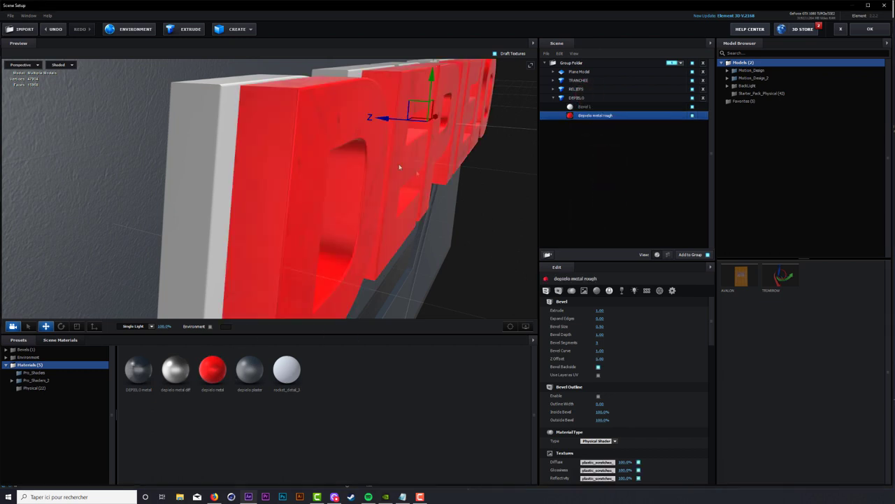
{"action": "left_click_drag", "start_coordinate": [401, 166], "coordinate": [428, 174]}
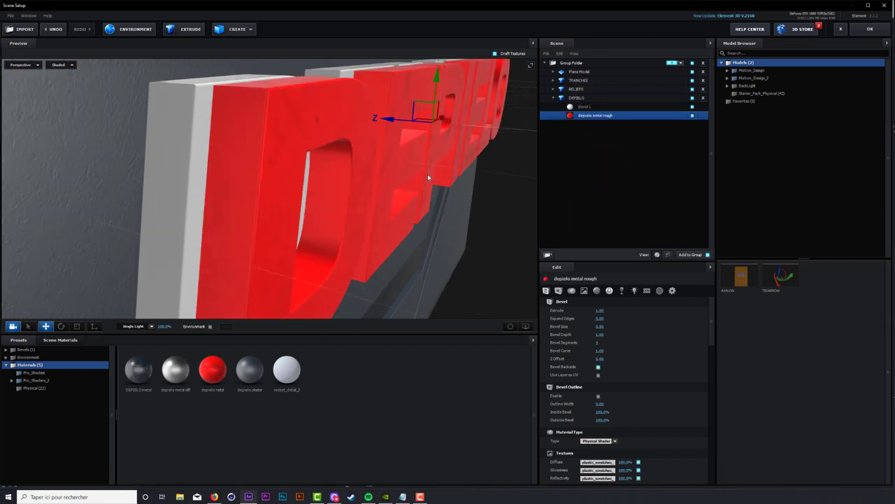
{"action": "left_click", "coordinate": [586, 107]}
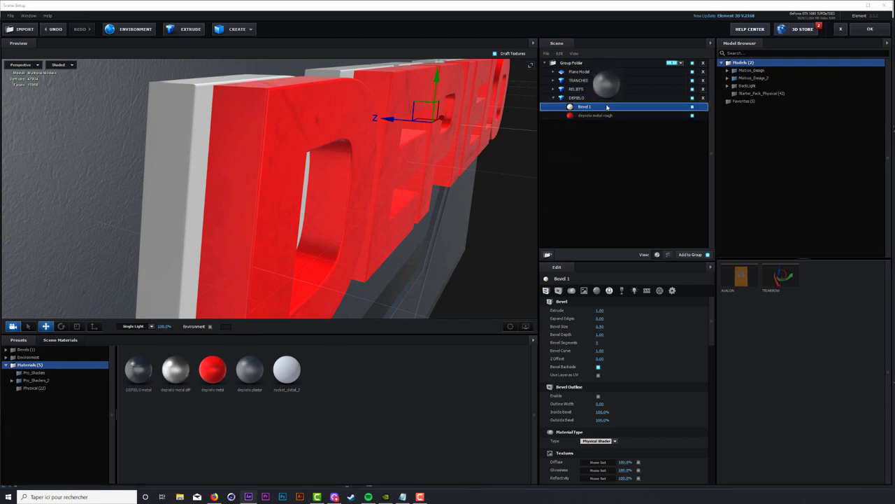
{"action": "left_click_drag", "start_coordinate": [606, 107], "coordinate": [606, 107]}
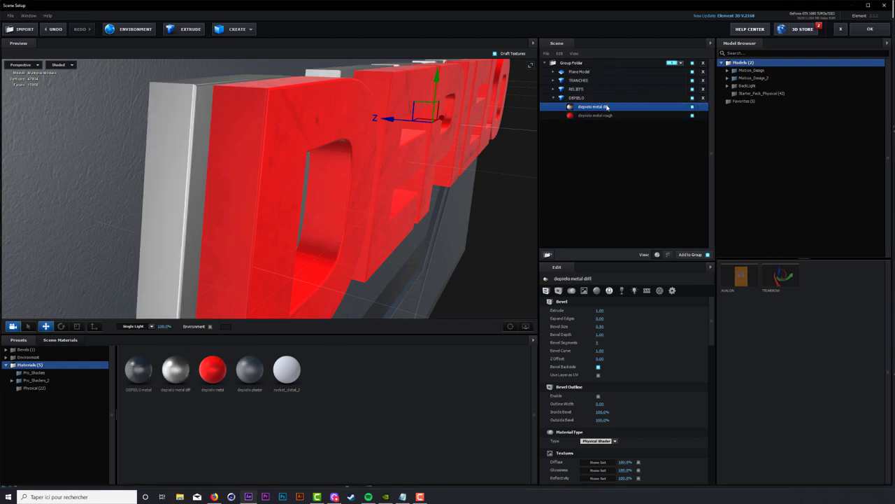
{"action": "mouse_move", "coordinate": [391, 175]}
{"action": "left_mouse_down"}
{"action": "mouse_move", "coordinate": [403, 163]}
{"action": "mouse_move", "coordinate": [420, 182]}
{"action": "left_mouse_up"}
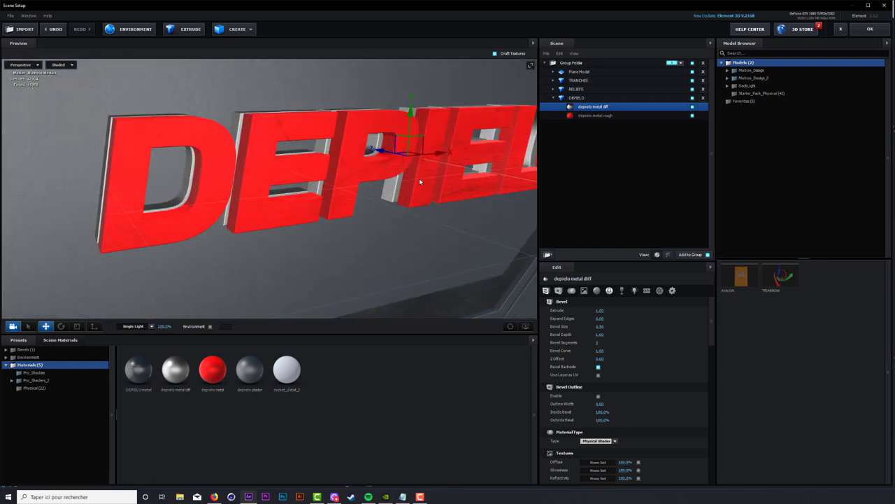
- Thin the red depielo metal rough letters to Extrude 0.17, Expand Edges 0.05, Z Offset 1.03
{"action": "left_click", "coordinate": [595, 114]}
{"action": "mouse_move", "coordinate": [391, 168]}
{"action": "left_mouse_down"}
{"action": "mouse_move", "coordinate": [312, 170]}
{"action": "mouse_move", "coordinate": [378, 151]}
{"action": "left_mouse_up"}
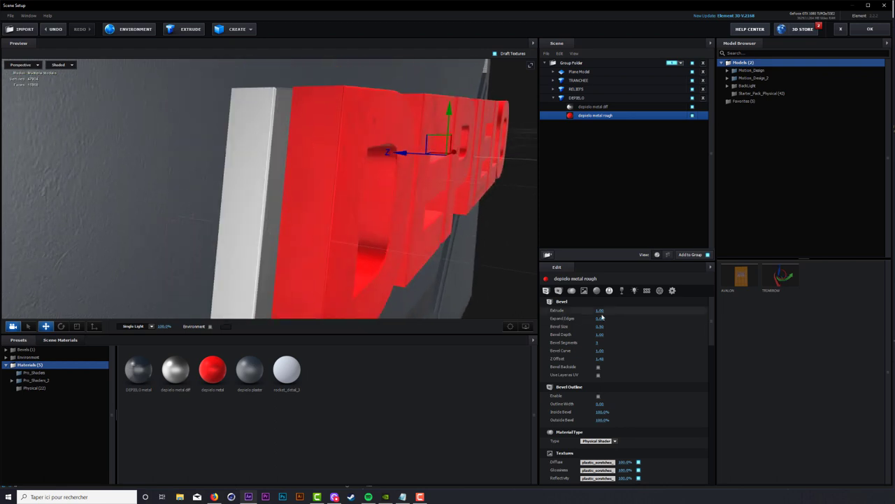
{"action": "left_click_drag", "start_coordinate": [599, 310], "coordinate": [608, 363]}
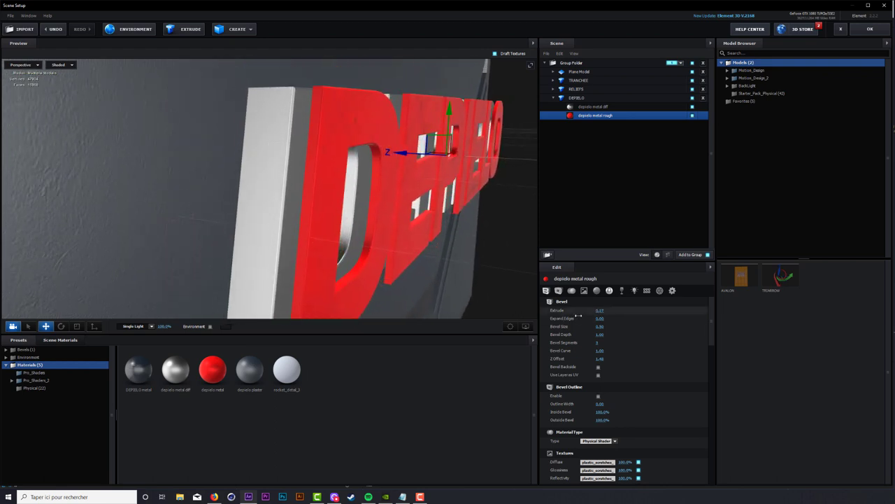
{"action": "left_click", "coordinate": [600, 318]}
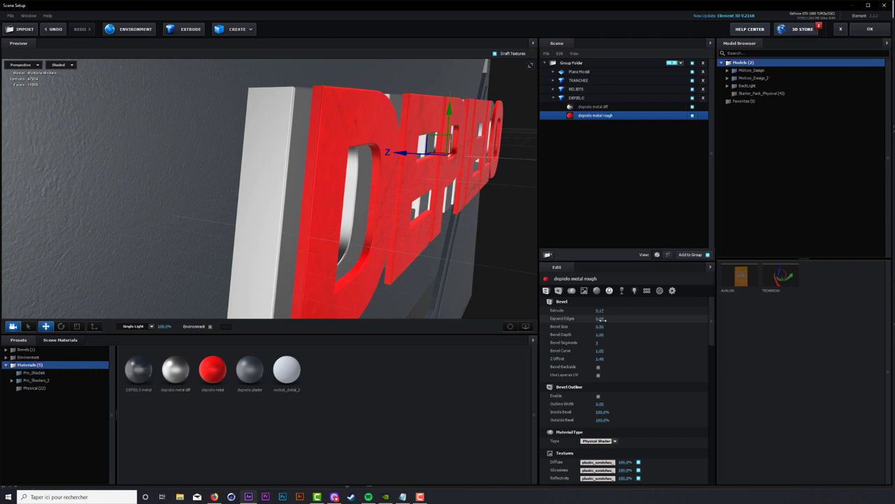
{"action": "type", "text": "5"}
{"action": "mouse_move", "coordinate": [603, 319]}
{"action": "left_mouse_down"}
{"action": "mouse_move", "coordinate": [608, 329]}
{"action": "mouse_move", "coordinate": [581, 361]}
{"action": "left_mouse_up"}
{"action": "left_click_drag", "start_coordinate": [460, 258], "coordinate": [485, 261]}
- Enable Bevel Backside on the red layer and set its bevel segments to 10
{"action": "mouse_move", "coordinate": [461, 137]}
{"action": "left_mouse_down"}
{"action": "mouse_move", "coordinate": [469, 118]}
{"action": "mouse_move", "coordinate": [503, 124]}
{"action": "left_mouse_up"}
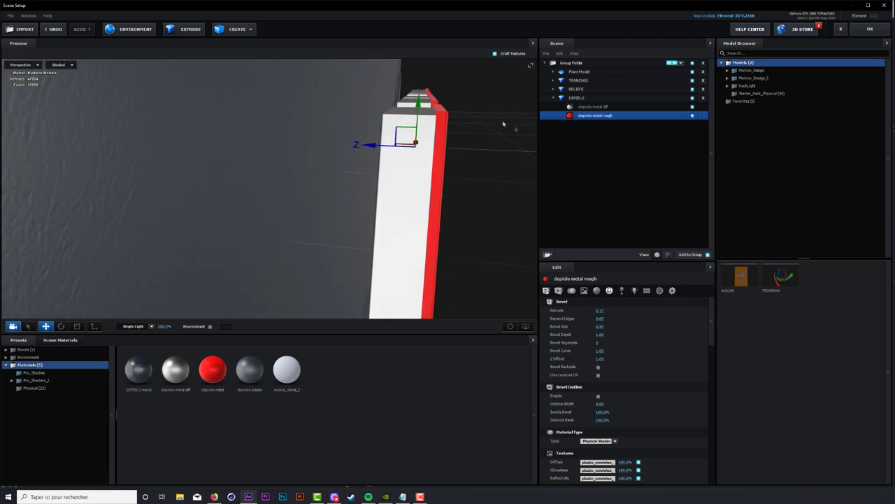
{"action": "left_click", "coordinate": [598, 366]}
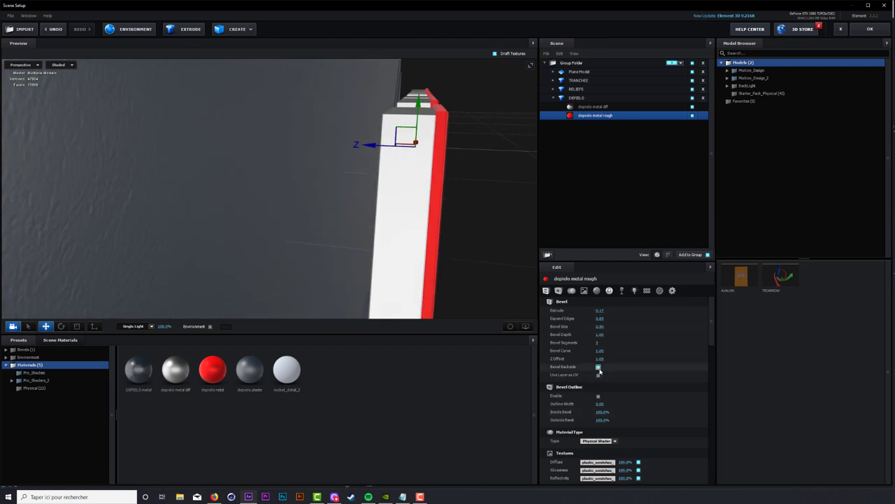
{"action": "left_click", "coordinate": [598, 342]}
{"action": "key", "text": "Return"}
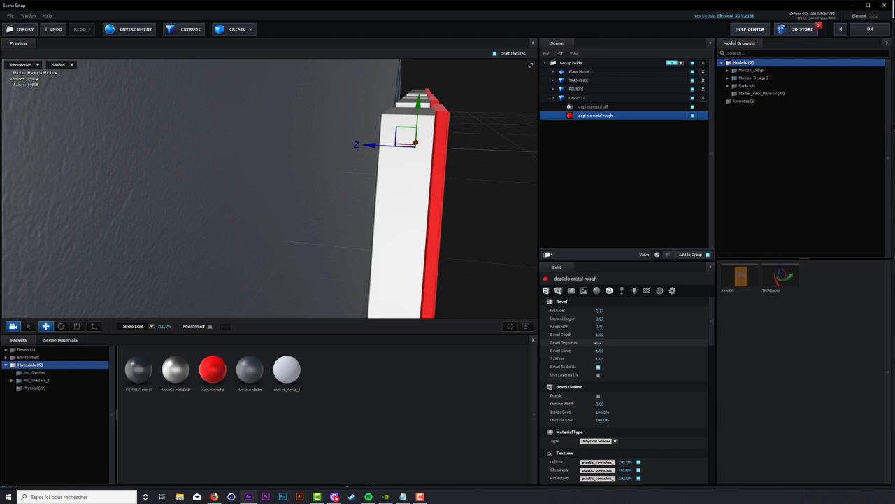
- Give the grey depielo metal diff layer 10 bevel segments
{"action": "left_click", "coordinate": [593, 107]}
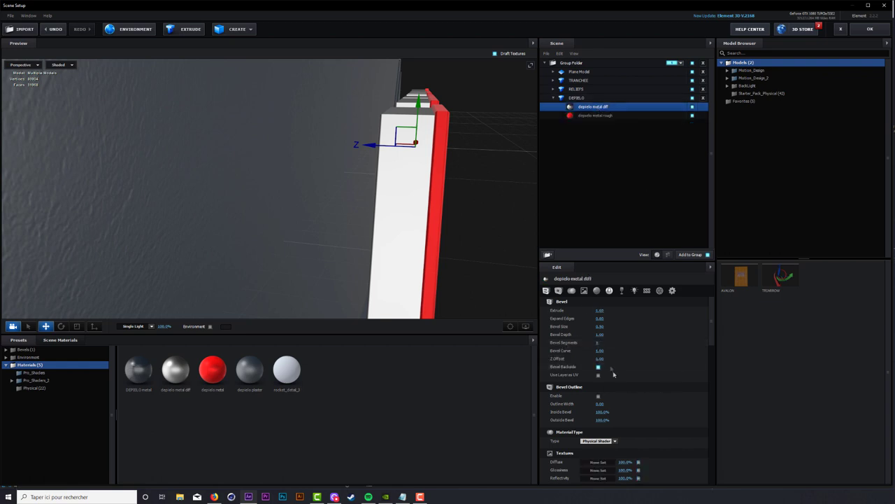
{"action": "left_click", "coordinate": [598, 342]}
{"action": "type", "text": "10"}
{"action": "key", "text": "Return"}
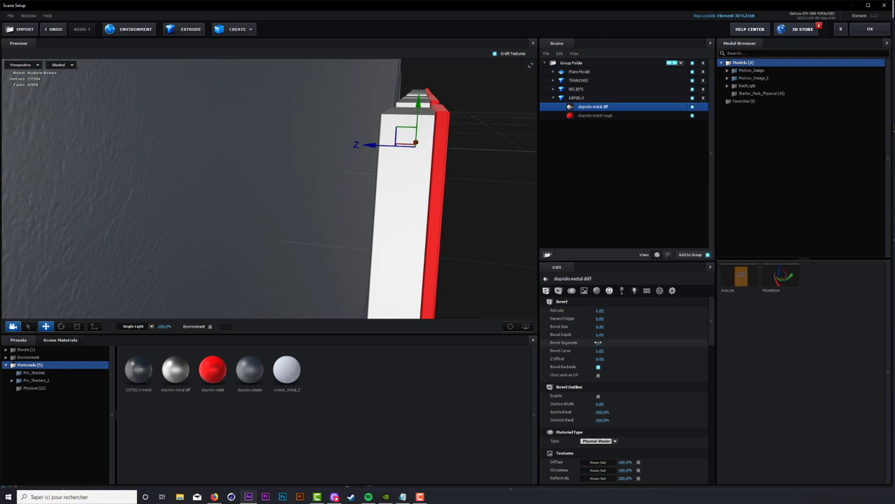
{"action": "mouse_move", "coordinate": [510, 193]}
{"action": "left_mouse_down"}
{"action": "mouse_move", "coordinate": [343, 154]}
{"action": "mouse_move", "coordinate": [446, 218]}
{"action": "mouse_move", "coordinate": [412, 167]}
{"action": "left_mouse_up"}
- Select the DEPIELO model and set both its UV Repeat values to 4.00
{"action": "left_click", "coordinate": [412, 168]}
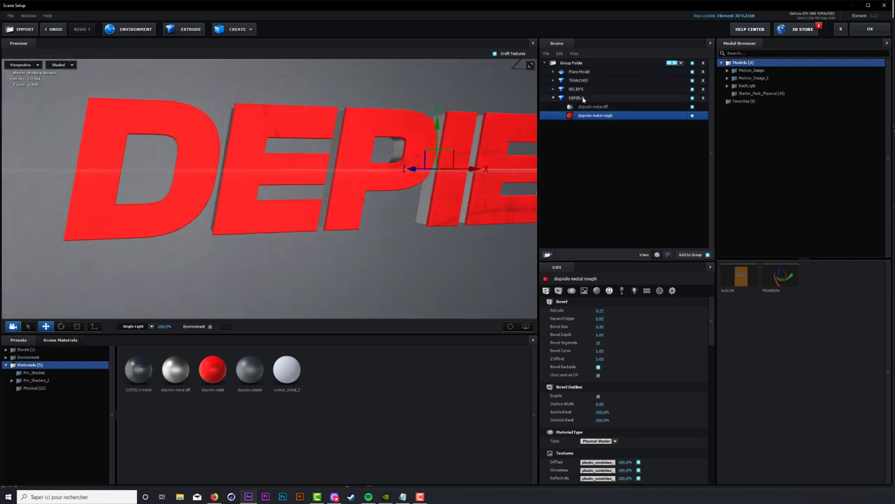
{"action": "left_click", "coordinate": [412, 168]}
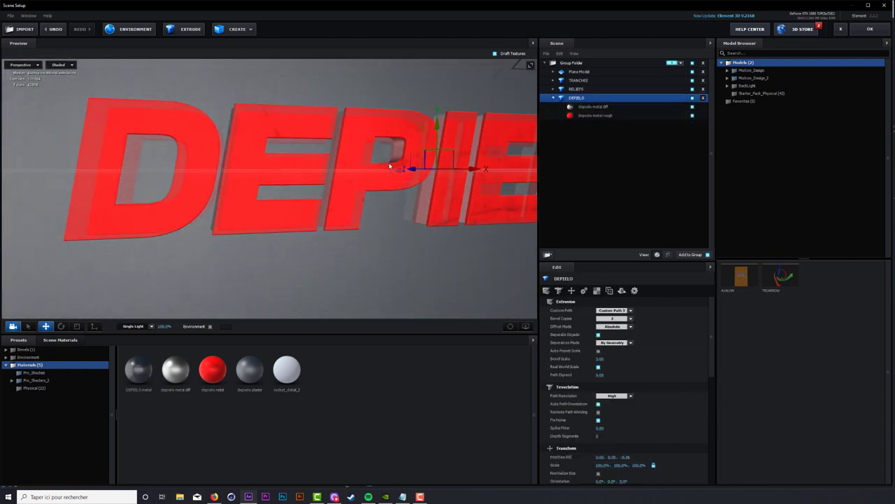
{"action": "left_click_drag", "start_coordinate": [399, 167], "coordinate": [398, 160]}
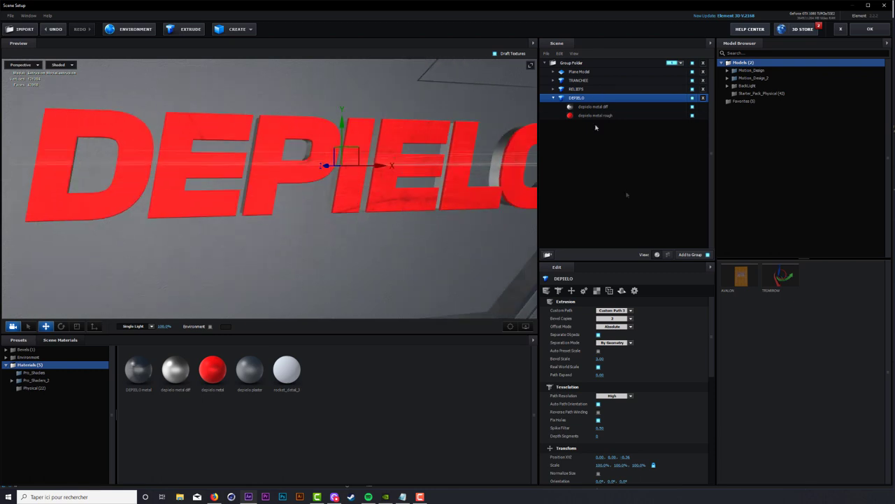
{"action": "scroll", "coordinate": [678, 343], "scroll_direction": "down", "scroll_amount": 3}
{"action": "scroll", "coordinate": [678, 343], "scroll_direction": "down", "scroll_amount": 2}
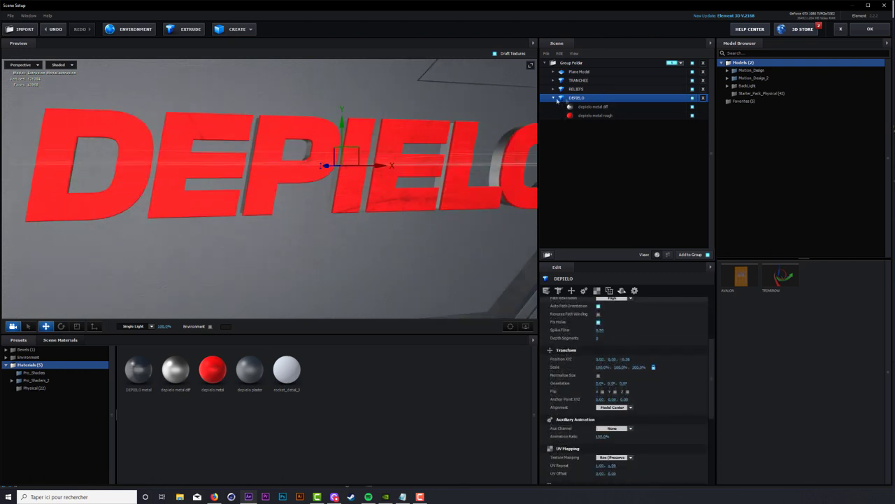
{"action": "scroll", "coordinate": [599, 392], "scroll_direction": "down", "scroll_amount": 4}
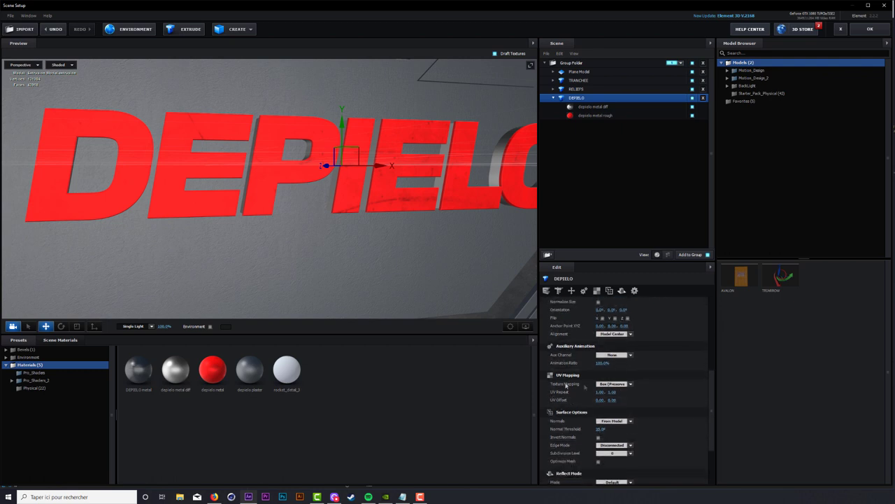
{"action": "left_click", "coordinate": [600, 392]}
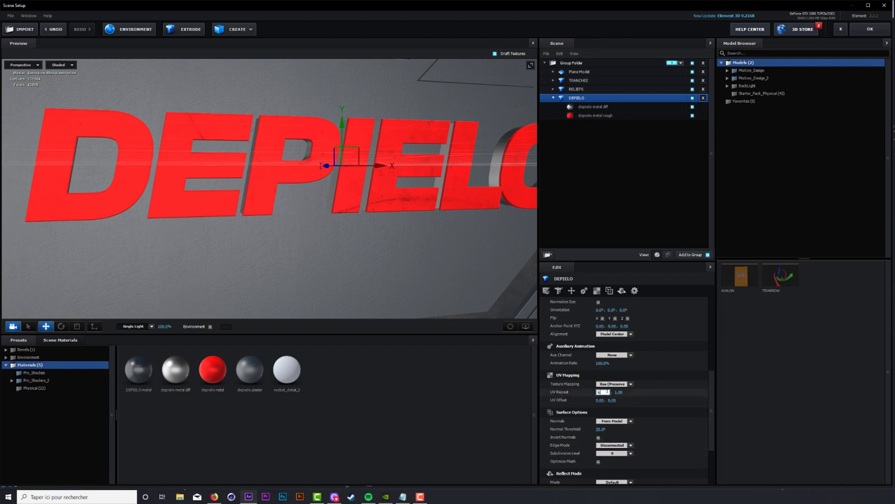
{"action": "key", "text": "Return"}
{"action": "left_click", "coordinate": [611, 392]}
{"action": "type", "text": "4"}
{"action": "key", "text": "Return"}
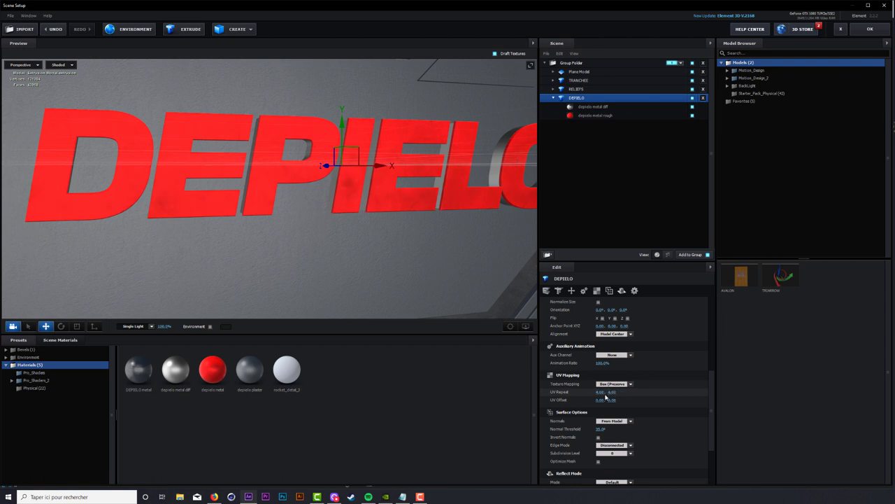
{"action": "mouse_move", "coordinate": [474, 228]}
{"action": "left_mouse_down"}
{"action": "mouse_move", "coordinate": [465, 203]}
{"action": "mouse_move", "coordinate": [209, 266]}
{"action": "left_mouse_up"}
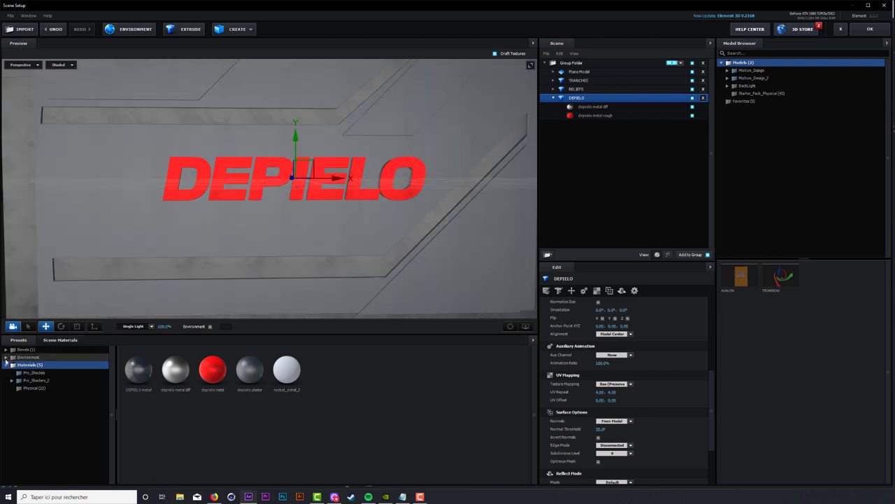
- Apply a dark blue Basic_2K environment map and show it as the preview backdrop
{"action": "left_click", "coordinate": [31, 357]}
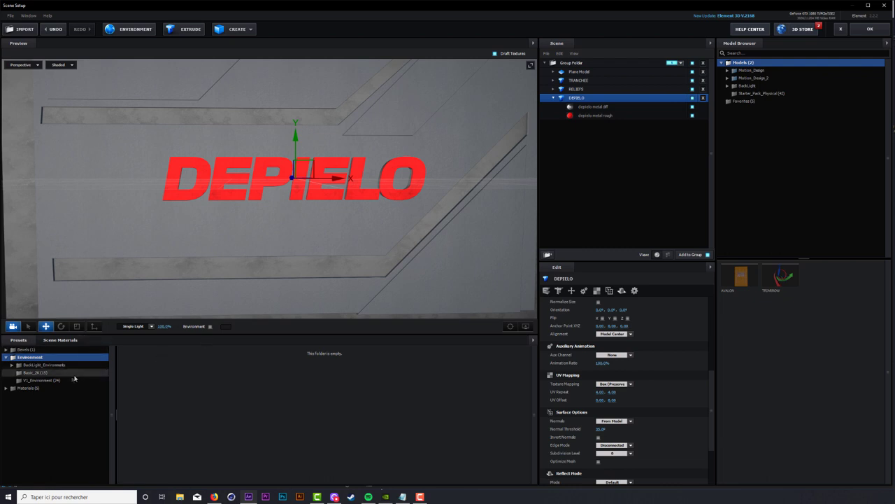
{"action": "left_click", "coordinate": [49, 373]}
{"action": "left_click", "coordinate": [186, 364]}
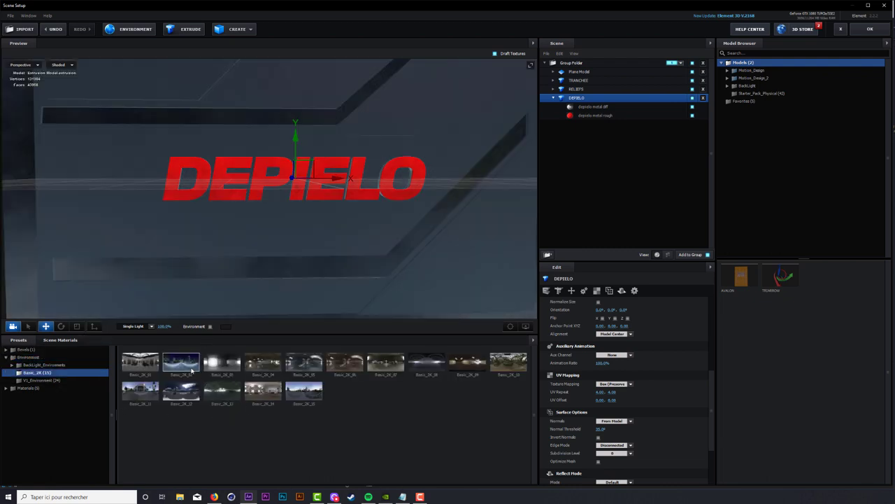
{"action": "scroll", "coordinate": [378, 214], "scroll_direction": "down", "scroll_amount": 3}
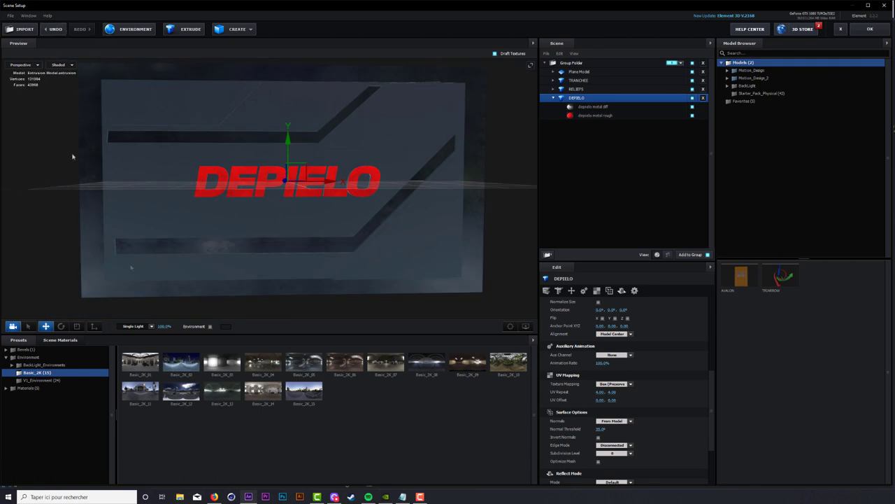
{"action": "left_click", "coordinate": [210, 326]}
{"action": "scroll", "coordinate": [313, 250], "scroll_direction": "down", "scroll_amount": 2}
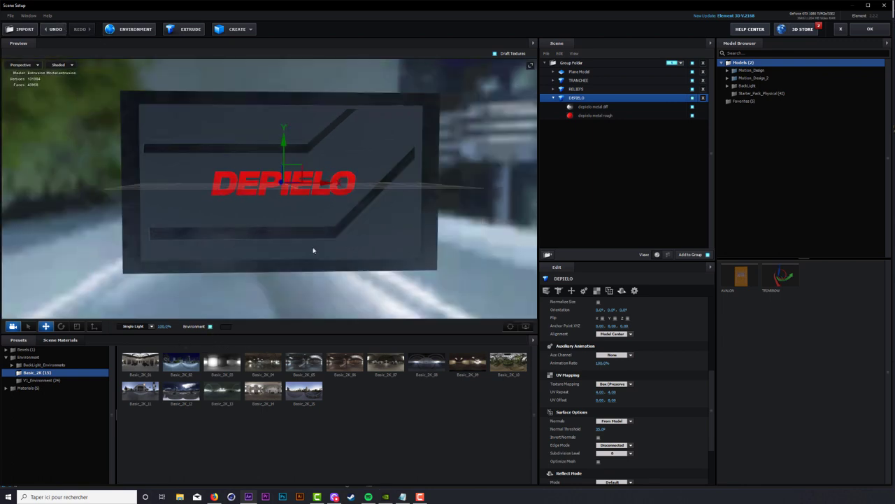
{"action": "mouse_move", "coordinate": [293, 224]}
{"action": "left_mouse_down"}
{"action": "mouse_move", "coordinate": [409, 210]}
{"action": "mouse_move", "coordinate": [399, 196]}
{"action": "mouse_move", "coordinate": [226, 233]}
{"action": "mouse_move", "coordinate": [292, 133]}
{"action": "left_mouse_up"}
{"action": "scroll", "coordinate": [292, 133], "scroll_direction": "up", "scroll_amount": 5}
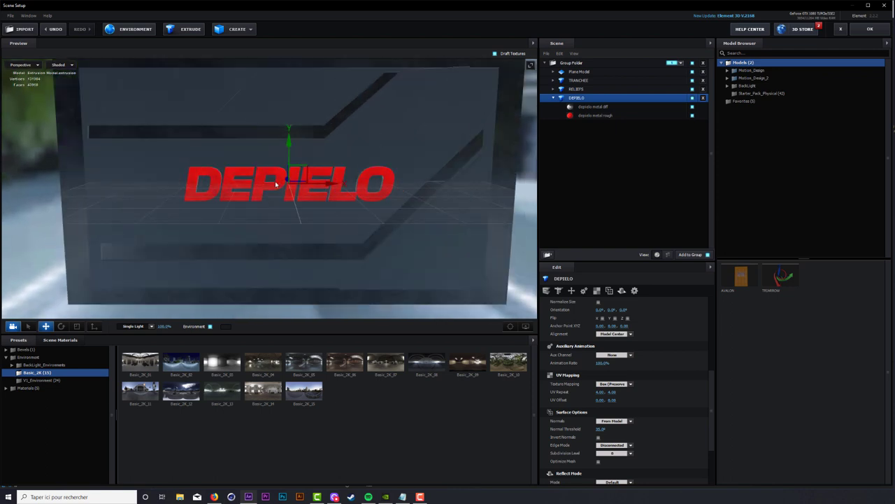
{"action": "scroll", "coordinate": [314, 196], "scroll_direction": "down", "scroll_amount": 3}
{"action": "mouse_move", "coordinate": [356, 219]}
{"action": "left_mouse_down"}
{"action": "mouse_move", "coordinate": [322, 217]}
{"action": "mouse_move", "coordinate": [303, 234]}
{"action": "mouse_move", "coordinate": [352, 234]}
{"action": "mouse_move", "coordinate": [280, 186]}
{"action": "mouse_move", "coordinate": [524, 222]}
{"action": "mouse_move", "coordinate": [359, 228]}
{"action": "left_mouse_up"}
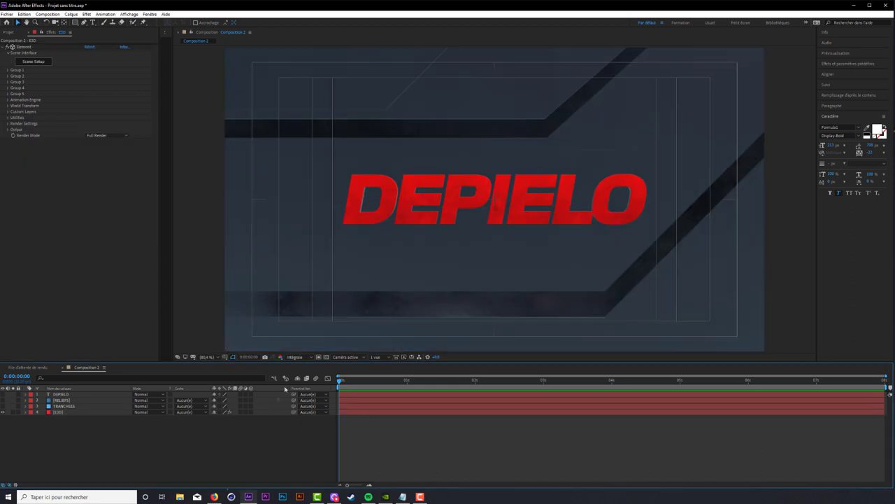
- Set the Physical Environment Lighting Influence to 25 % in Element's render settings
{"action": "left_click", "coordinate": [3, 411]}
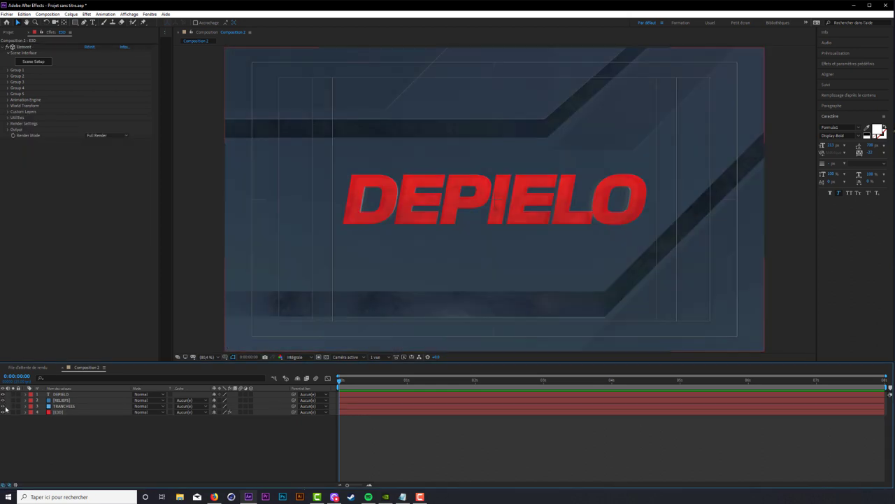
{"action": "left_click", "coordinate": [3, 411]}
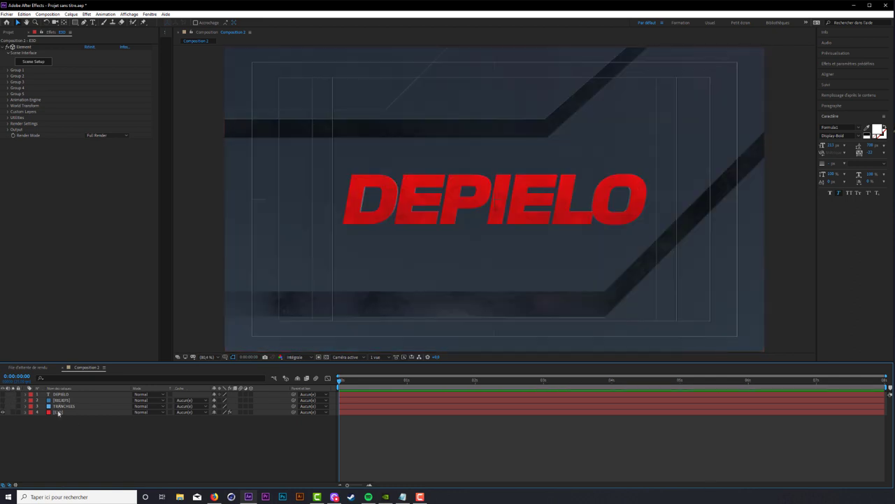
{"action": "left_click", "coordinate": [8, 125]}
{"action": "left_click", "coordinate": [15, 130]}
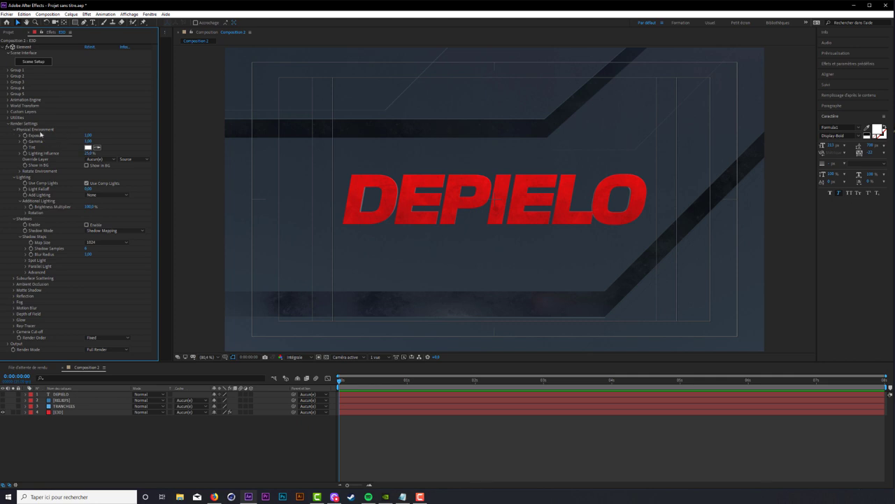
{"action": "left_click", "coordinate": [90, 153]}
{"action": "left_click", "coordinate": [23, 47]}
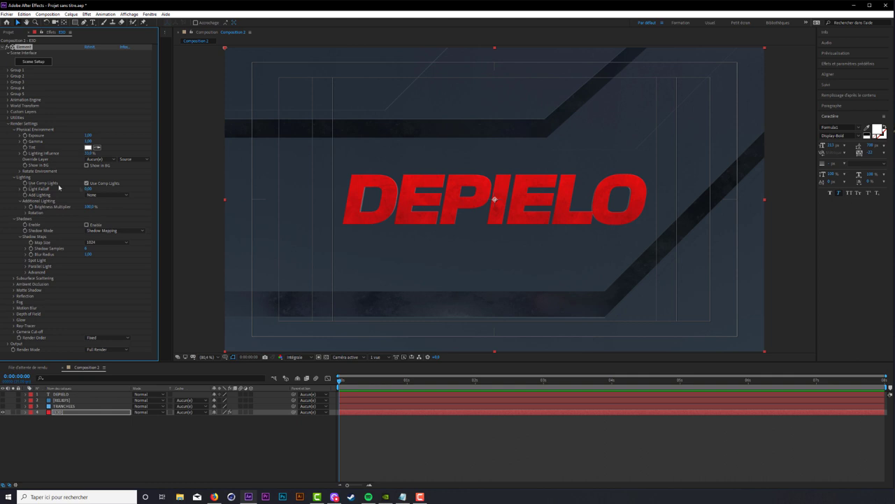
- Add Stylized lighting with a Brightness Multiplier of 140 %
{"action": "left_click", "coordinate": [115, 195]}
{"action": "left_click", "coordinate": [114, 286]}
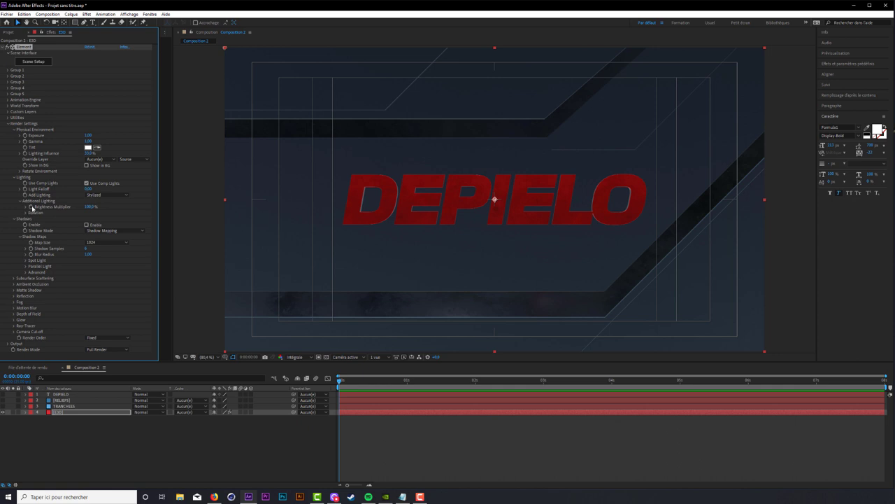
{"action": "left_click", "coordinate": [90, 206]}
{"action": "type", "text": "140"}
{"action": "key", "text": "Return"}
- Enable ray-traced shadows with RT Shadow Multisampling set to 4
{"action": "left_click", "coordinate": [86, 225]}
{"action": "left_click", "coordinate": [106, 232]}
{"action": "left_click", "coordinate": [106, 246]}
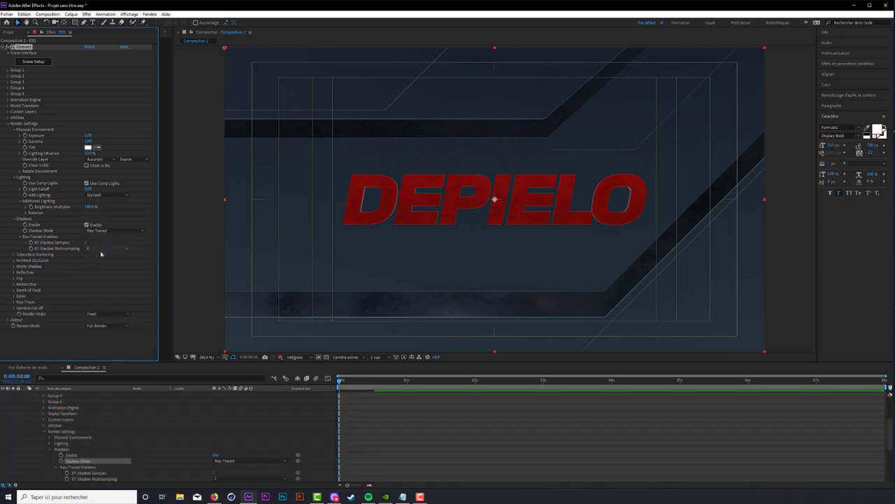
{"action": "left_click", "coordinate": [85, 242]}
{"action": "key", "text": "Return"}
{"action": "left_click", "coordinate": [105, 249]}
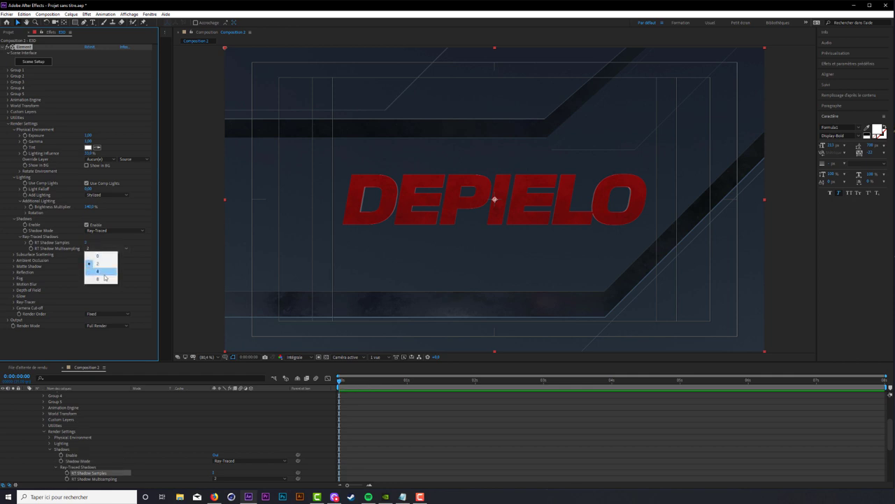
{"action": "left_click", "coordinate": [104, 272]}
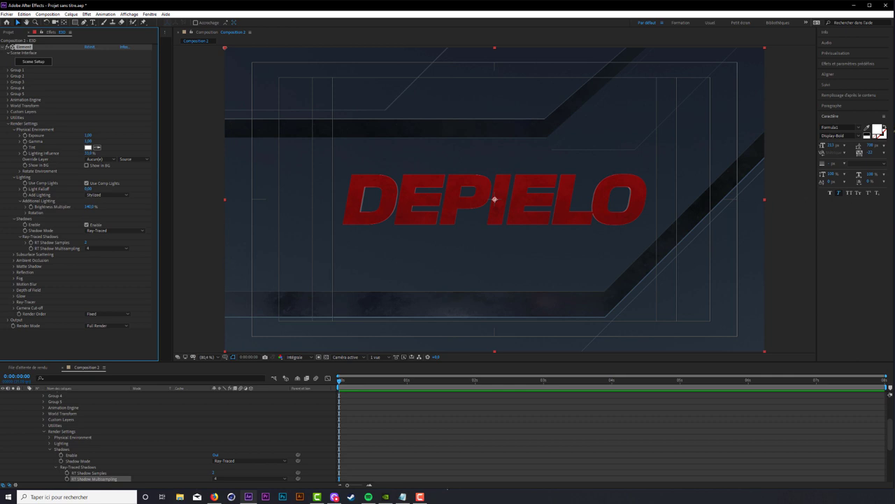
{"action": "left_click", "coordinate": [10, 124]}
{"action": "scroll", "coordinate": [76, 427], "scroll_direction": "up", "scroll_amount": 5}
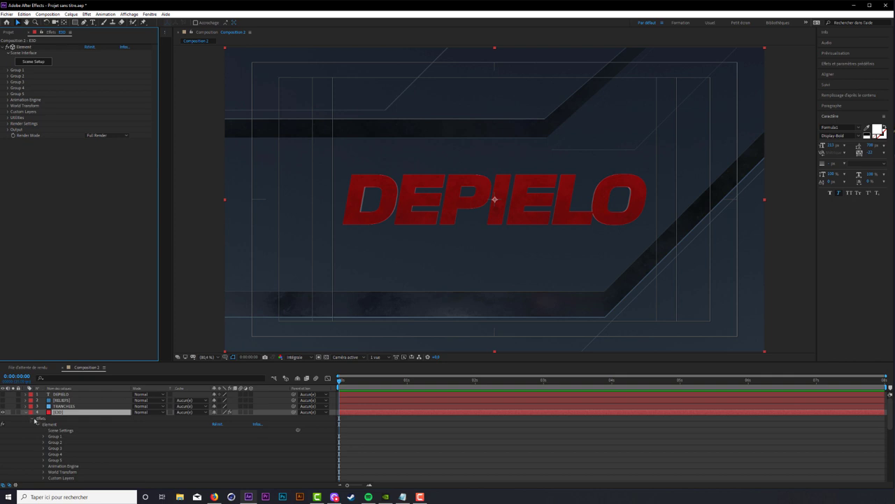
{"action": "left_click", "coordinate": [26, 411]}
- Add a new camera layer, Caméra 1, using the 24 mm lens preset
{"action": "left_click", "coordinate": [110, 441]}
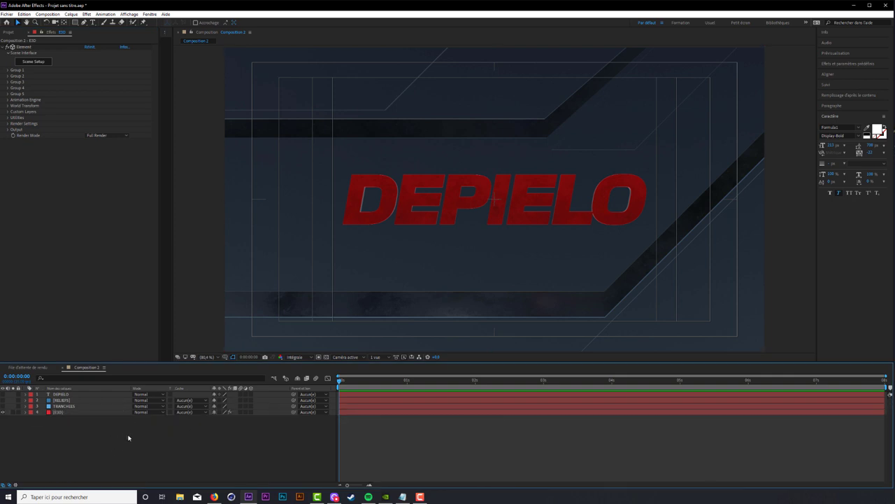
{"action": "right_click", "coordinate": [101, 427]}
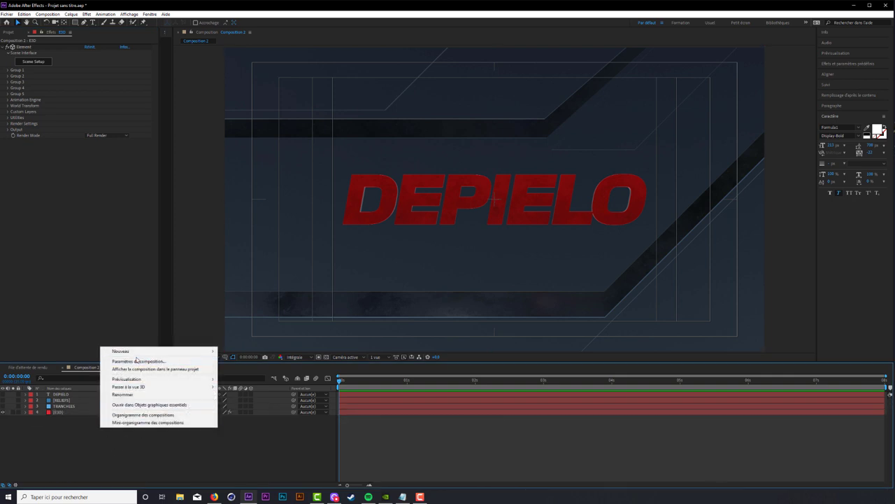
{"action": "mouse_move", "coordinate": [137, 352]}
{"action": "left_click", "coordinate": [123, 447]}
{"action": "right_click", "coordinate": [123, 367]}
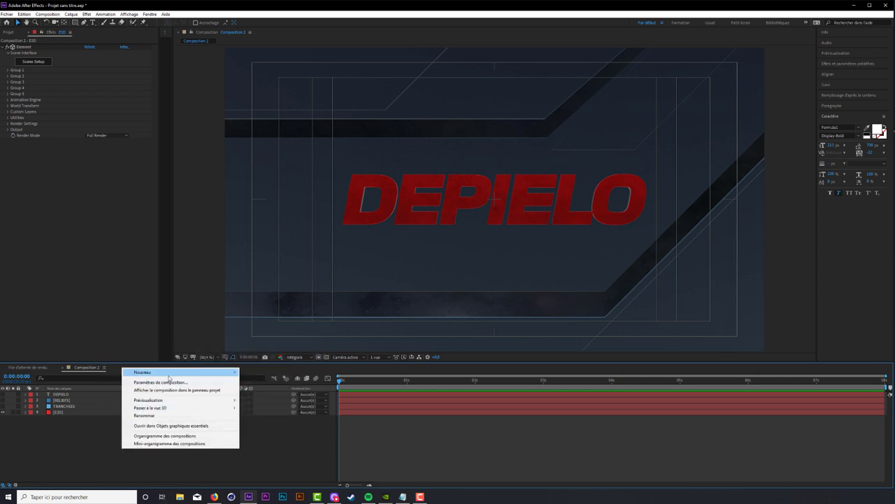
{"action": "mouse_move", "coordinate": [144, 371]}
{"action": "left_click", "coordinate": [282, 404]}
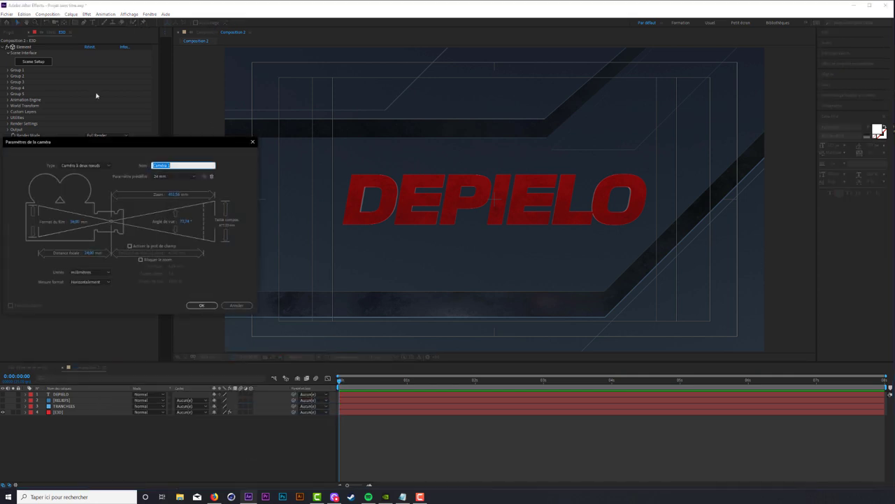
{"action": "left_click", "coordinate": [175, 176]}
{"action": "left_click", "coordinate": [175, 201]}
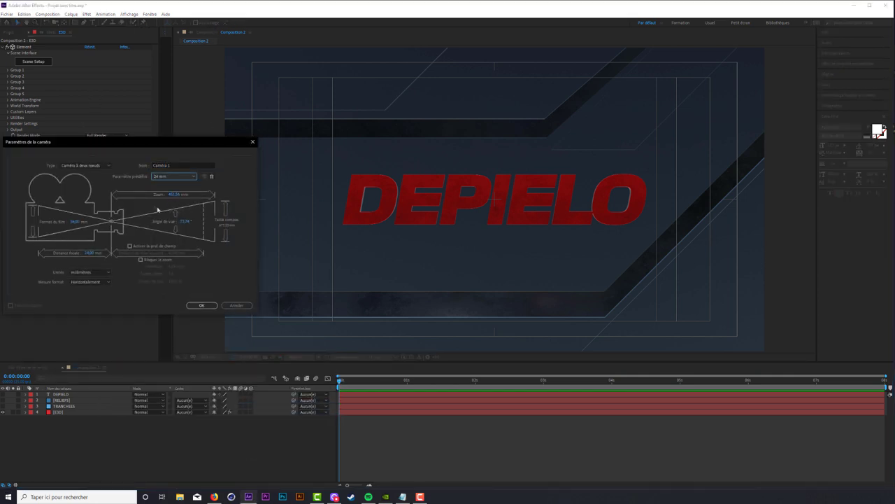
{"action": "left_click", "coordinate": [202, 306]}
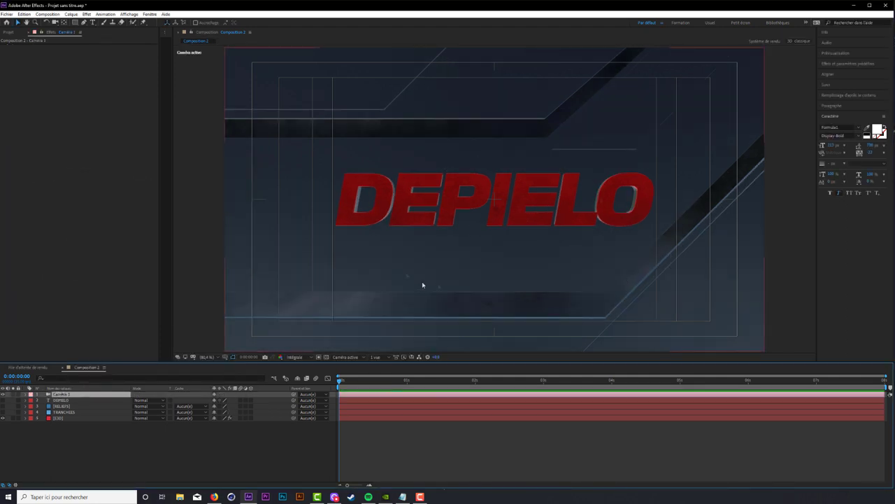
- Enable SSAO ambient occlusion on the E3D layer with SSAO Intensity 2,5
{"action": "left_click", "coordinate": [82, 417]}
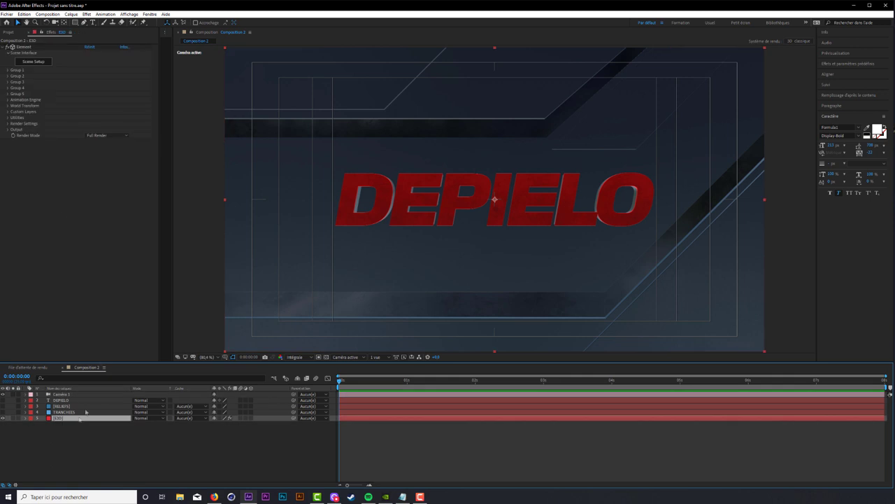
{"action": "left_click", "coordinate": [9, 124]}
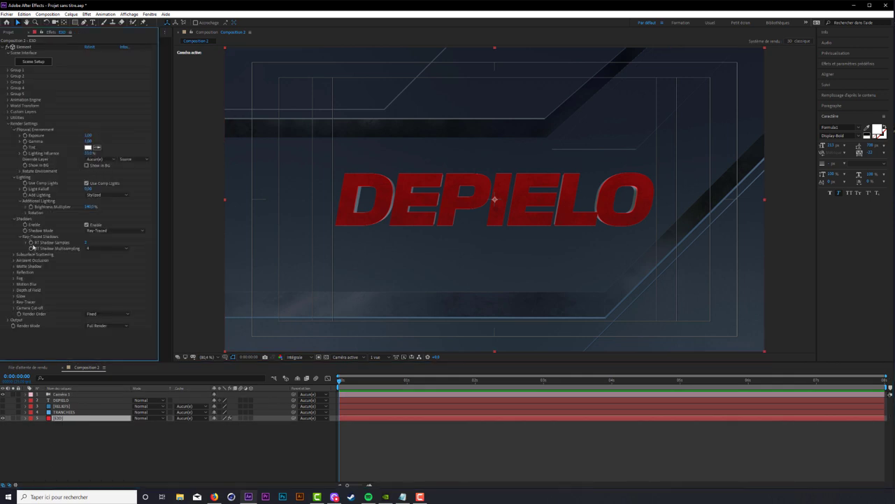
{"action": "left_click", "coordinate": [14, 260]}
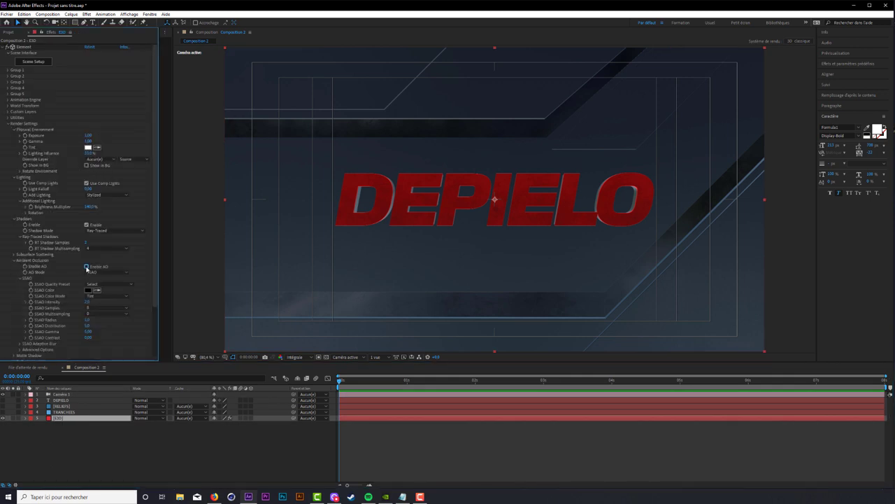
{"action": "left_click_drag", "start_coordinate": [87, 302], "coordinate": [92, 302]}
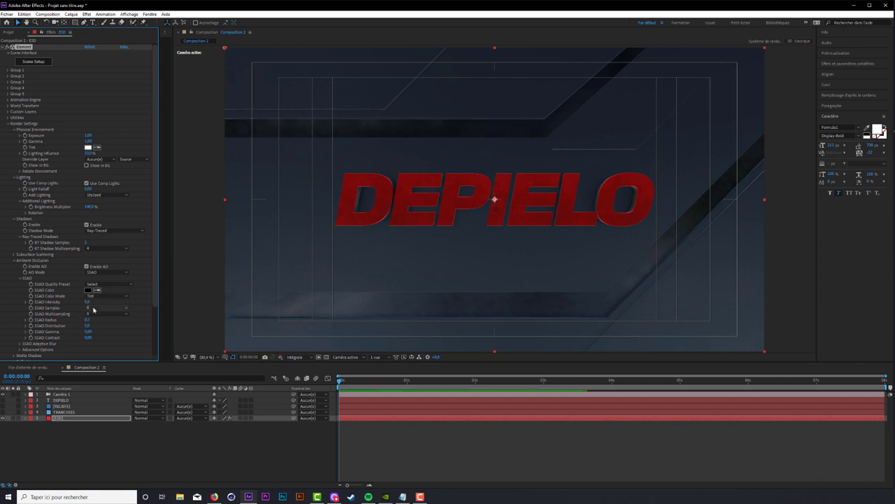
{"action": "left_click", "coordinate": [86, 266]}
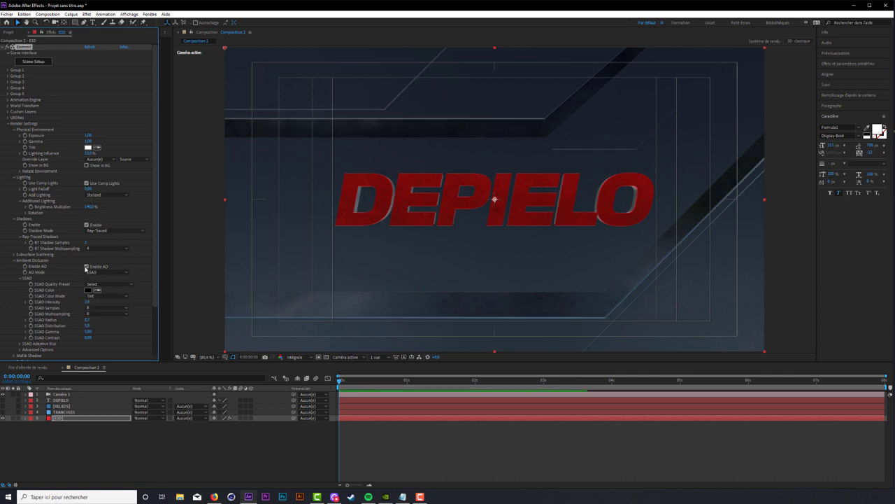
{"action": "left_click", "coordinate": [8, 123]}
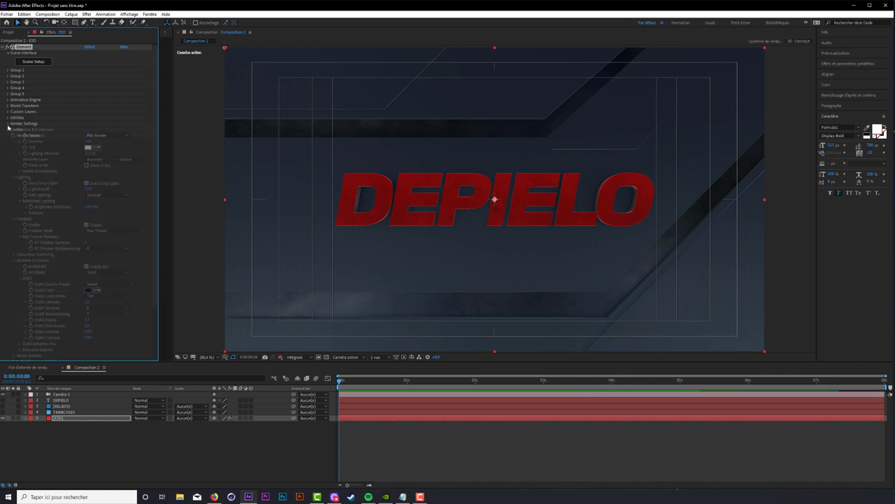
{"action": "left_click", "coordinate": [137, 448]}
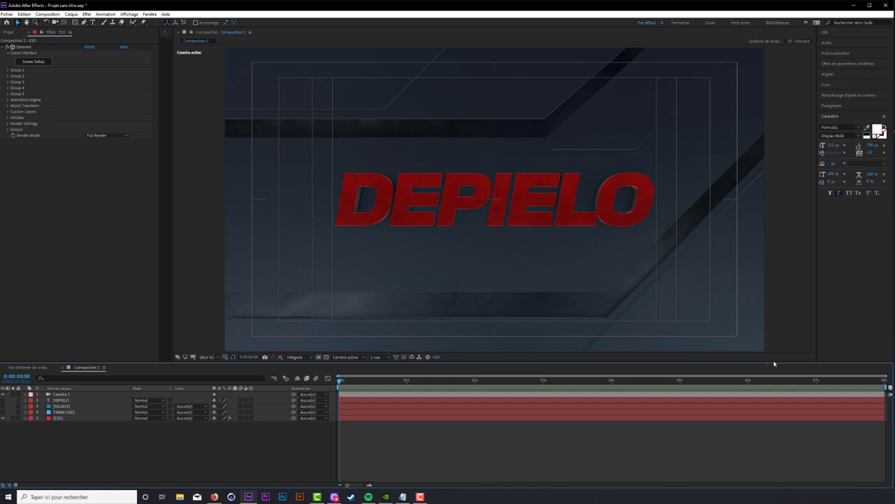
- Create Point Lumière 1, a shadow-casting point light at 100 % intensity
{"action": "right_click", "coordinate": [130, 446]}
{"action": "left_click", "coordinate": [84, 443]}
{"action": "right_click", "coordinate": [133, 446]}
{"action": "mouse_move", "coordinate": [158, 372]}
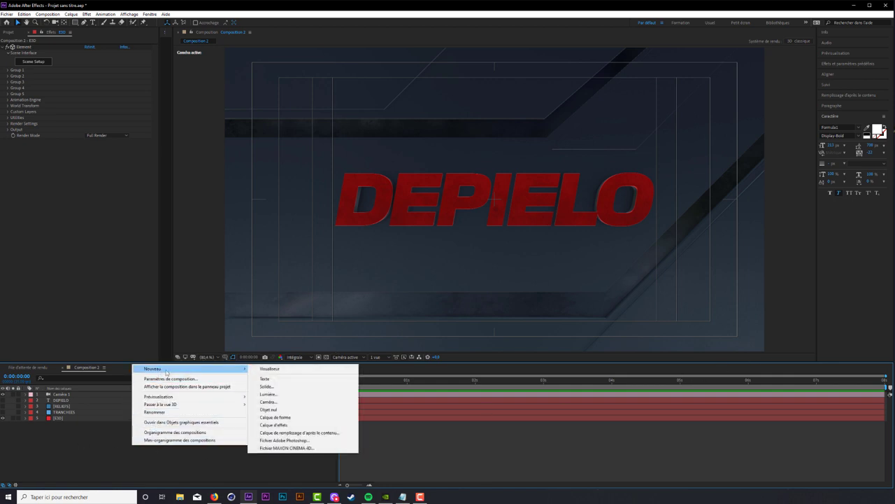
{"action": "left_click", "coordinate": [294, 394]}
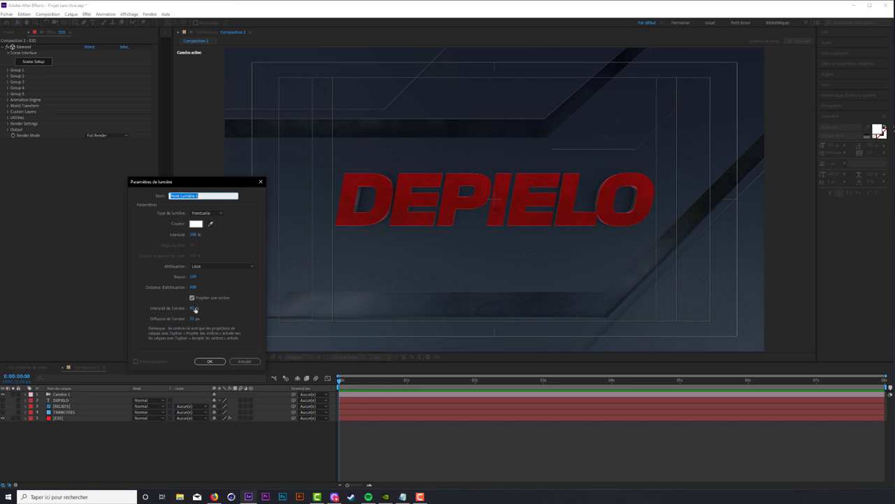
{"action": "left_click", "coordinate": [195, 309]}
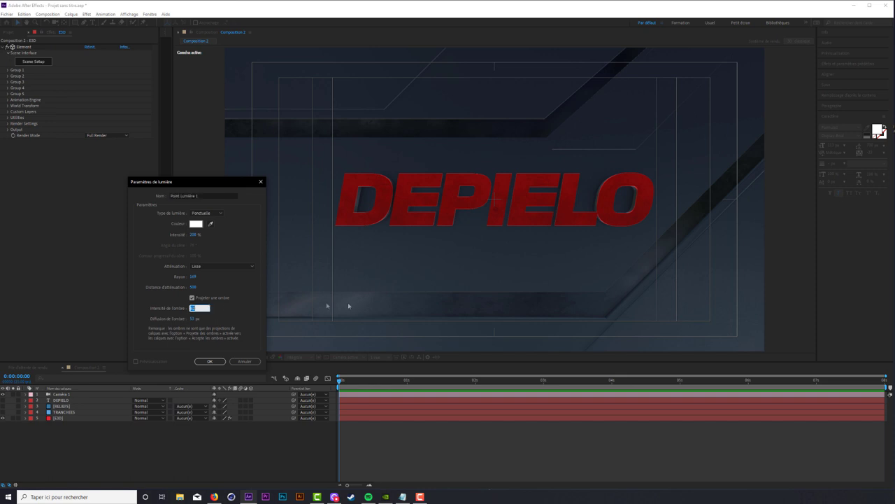
{"action": "left_click", "coordinate": [210, 361]}
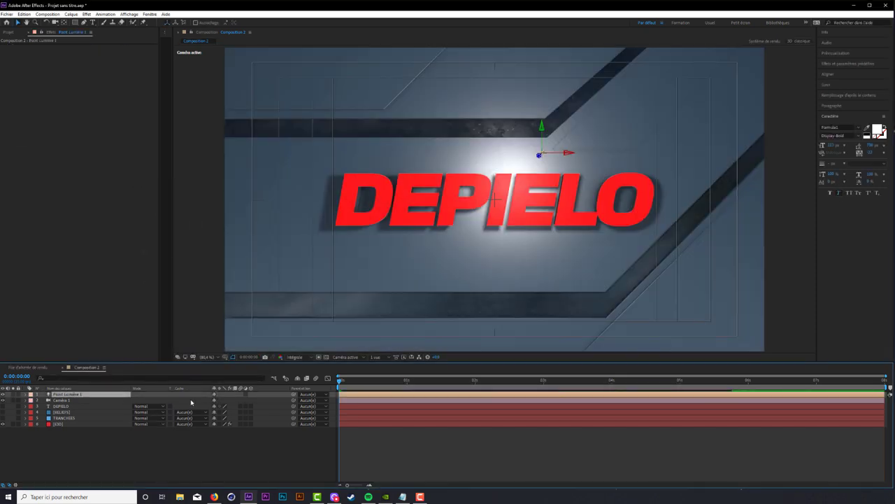
- Move Point Lumière 1 further left above the title and nudge its height
{"action": "key", "text": "p"}
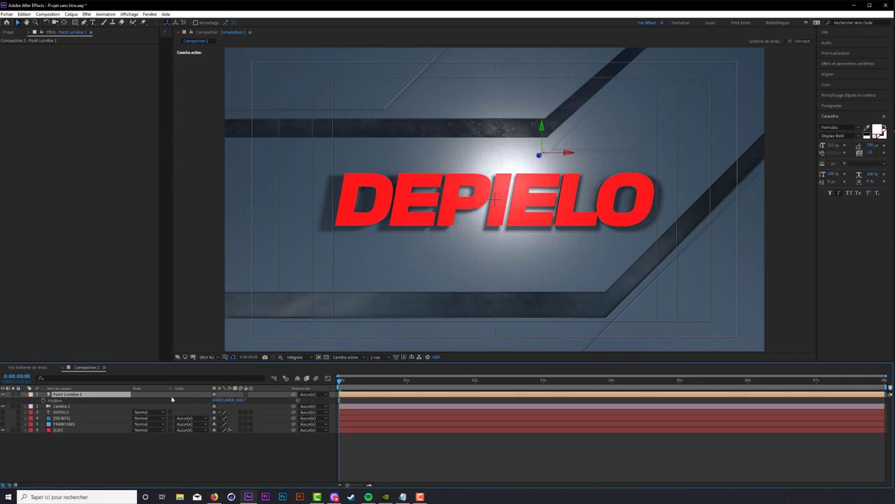
{"action": "left_click", "coordinate": [119, 469]}
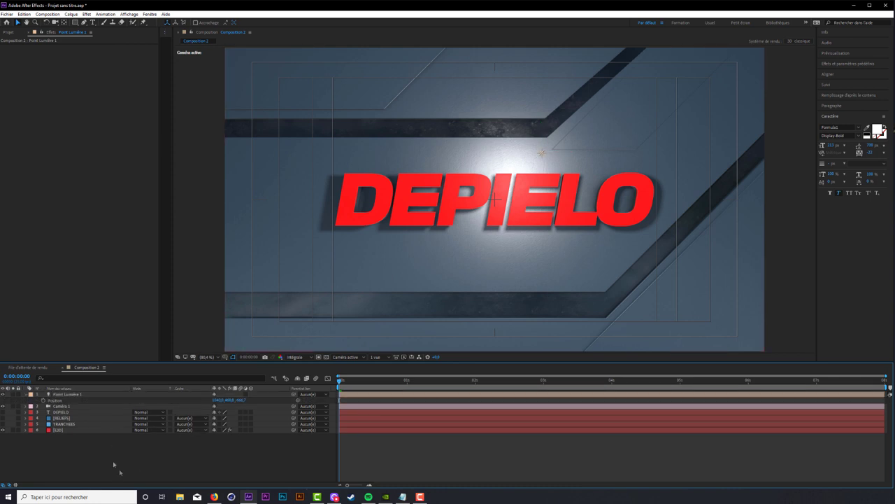
{"action": "left_click", "coordinate": [77, 394]}
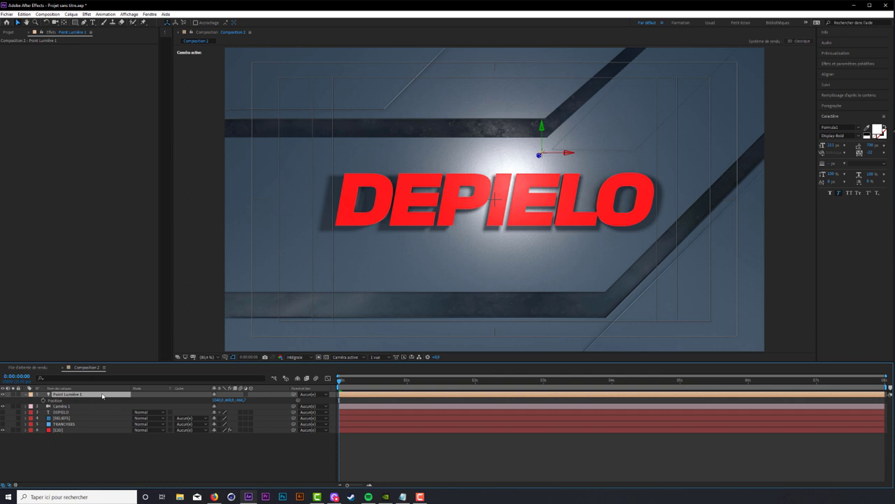
{"action": "key", "text": "p"}
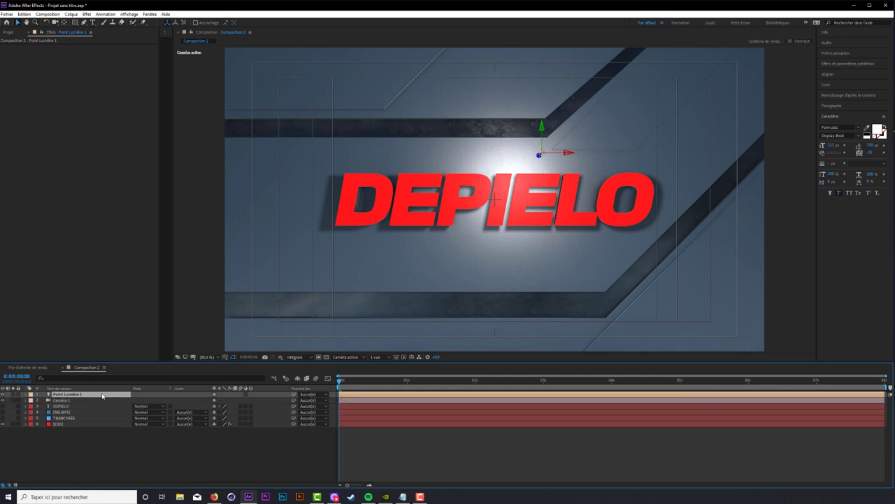
{"action": "key", "text": "p"}
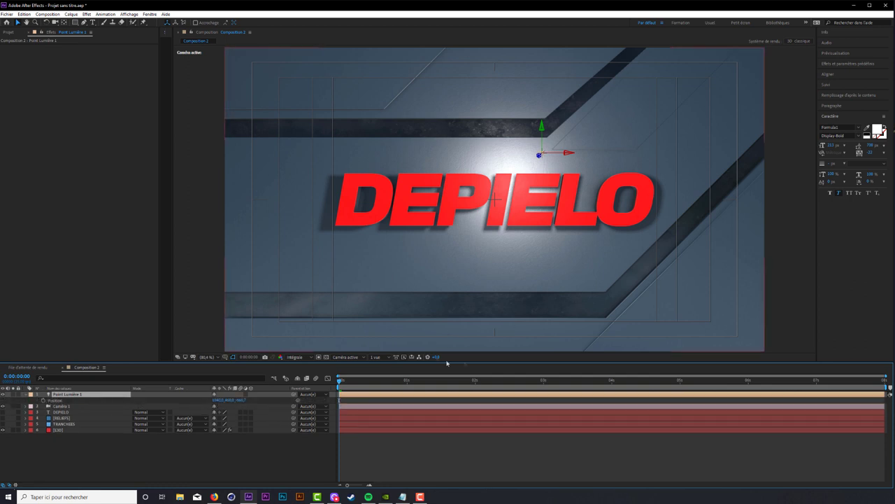
{"action": "mouse_move", "coordinate": [218, 400]}
{"action": "left_mouse_down"}
{"action": "mouse_move", "coordinate": [195, 405]}
{"action": "mouse_move", "coordinate": [273, 400]}
{"action": "left_mouse_up"}
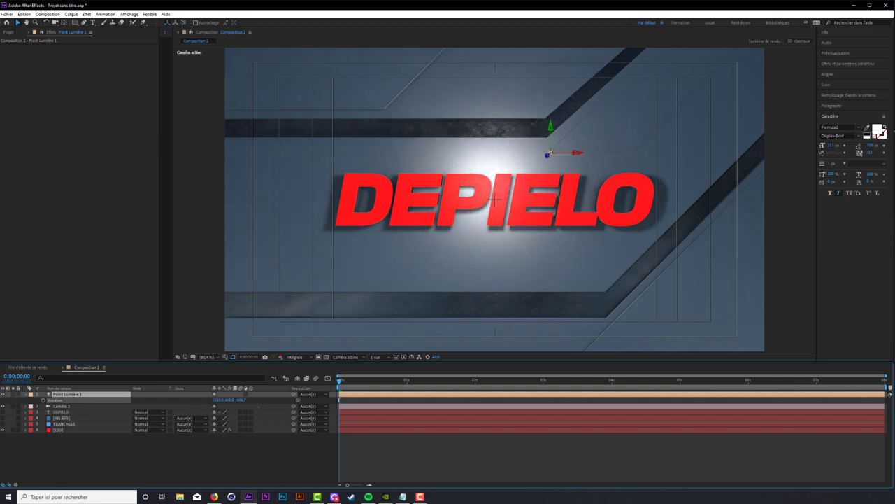
{"action": "left_click_drag", "start_coordinate": [218, 401], "coordinate": [229, 404]}
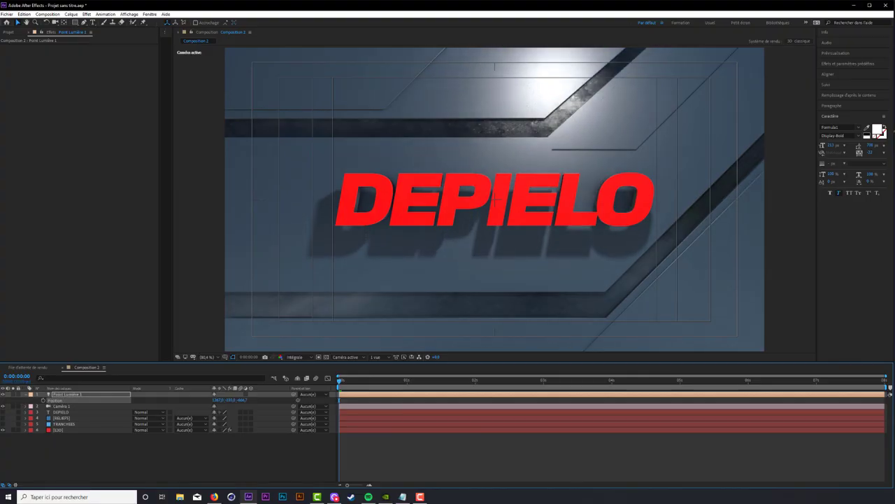
{"action": "left_click_drag", "start_coordinate": [228, 400], "coordinate": [228, 401]}
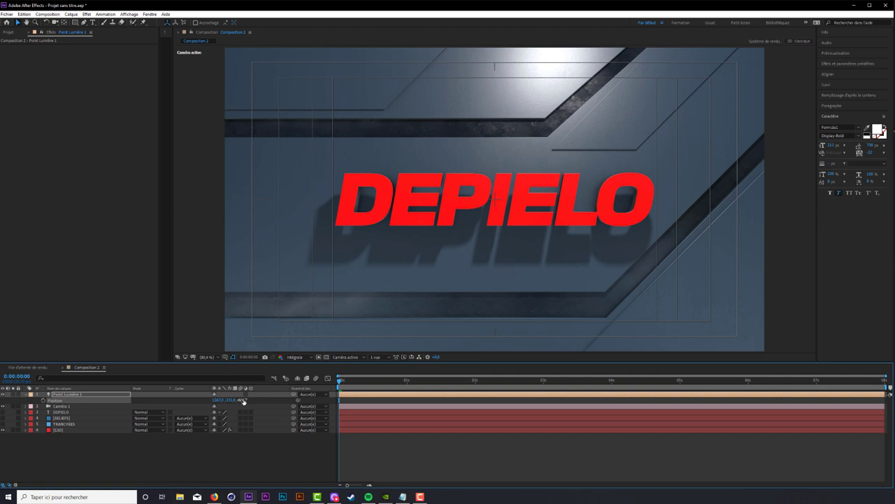
- Set Point Lumière 1's Z position to -250
{"action": "mouse_move", "coordinate": [242, 400]}
{"action": "left_mouse_down"}
{"action": "mouse_move", "coordinate": [273, 400]}
{"action": "mouse_move", "coordinate": [262, 400]}
{"action": "left_mouse_up"}
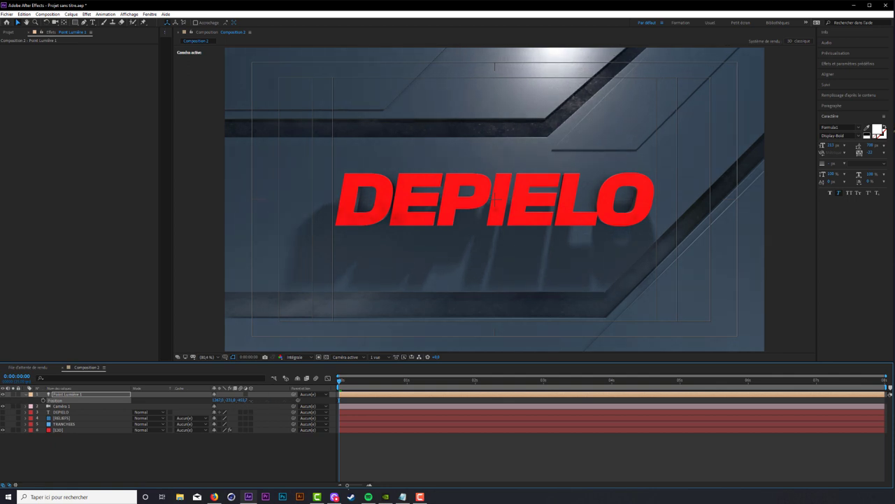
{"action": "left_click", "coordinate": [247, 400]}
{"action": "type", "text": "-23"}
{"action": "left_click", "coordinate": [79, 396]}
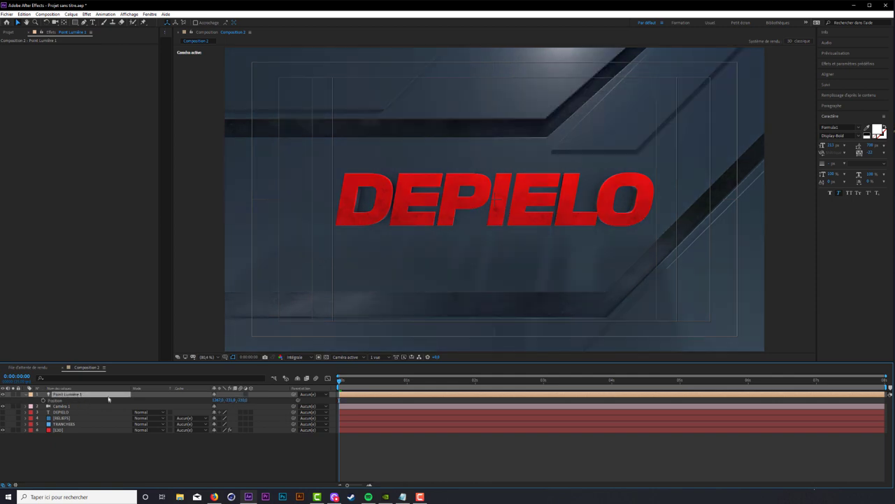
- Duplicate the light into Point Lumière 2 and raise it to Y -300,9
{"action": "key", "text": "ctrl+d"}
{"action": "key", "text": "p"}
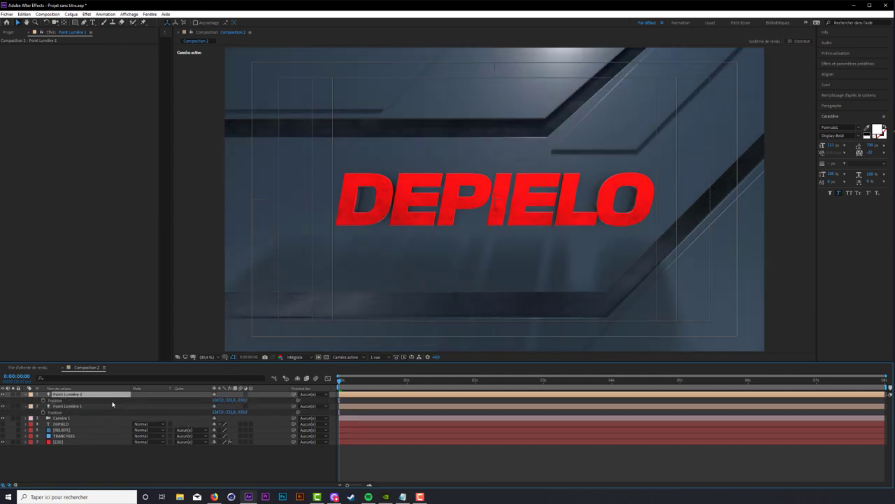
{"action": "left_click_drag", "start_coordinate": [223, 400], "coordinate": [173, 409]}
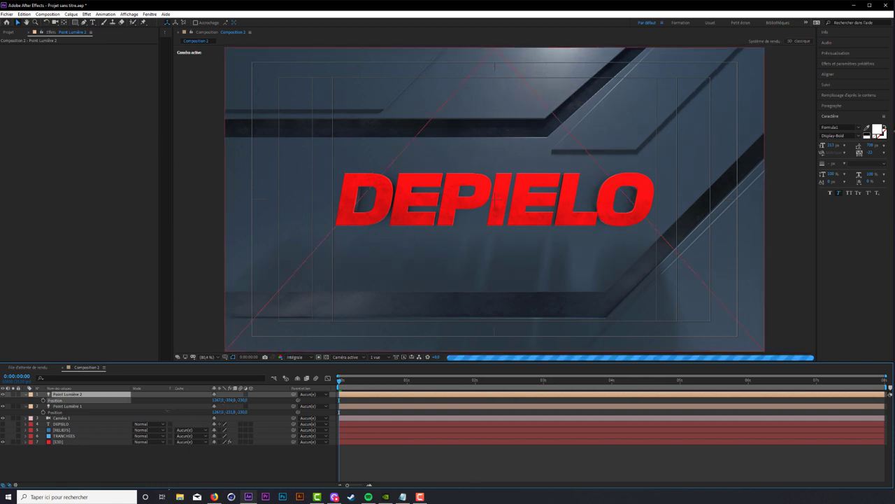
{"action": "key", "text": "Return"}
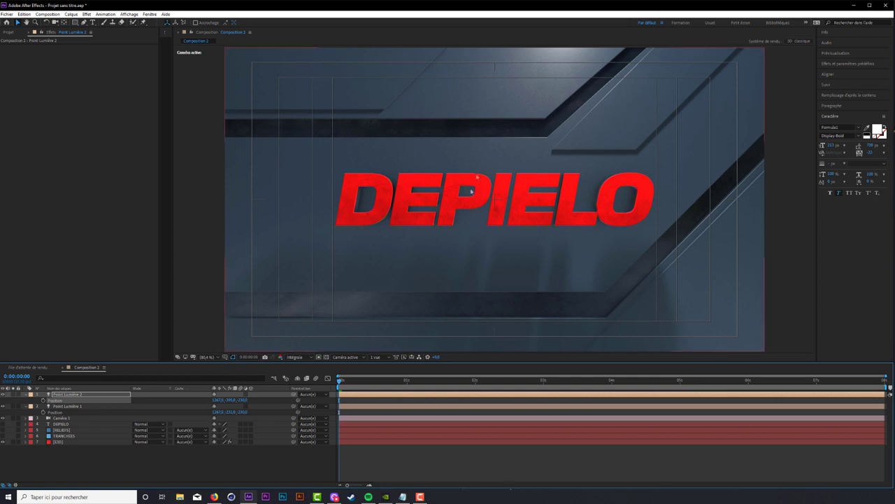
- Slide the DEPIELO text model along its Z axis in Element's Scene Setup and apply
{"action": "left_click", "coordinate": [80, 442]}
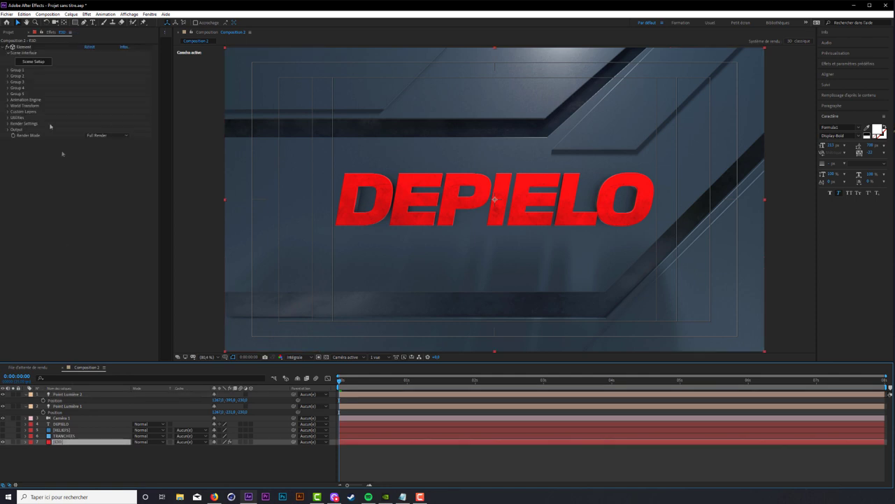
{"action": "left_click", "coordinate": [35, 67]}
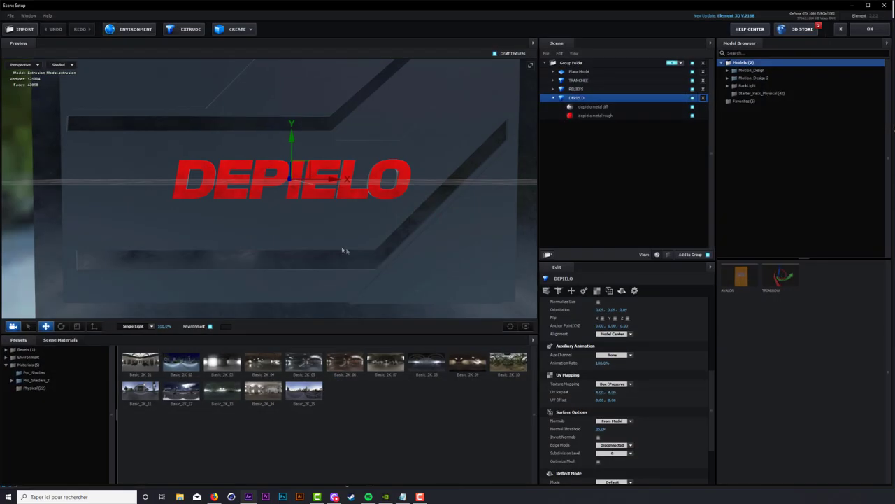
{"action": "left_click_drag", "start_coordinate": [343, 250], "coordinate": [384, 258]}
{"action": "left_click_drag", "start_coordinate": [277, 172], "coordinate": [271, 173]}
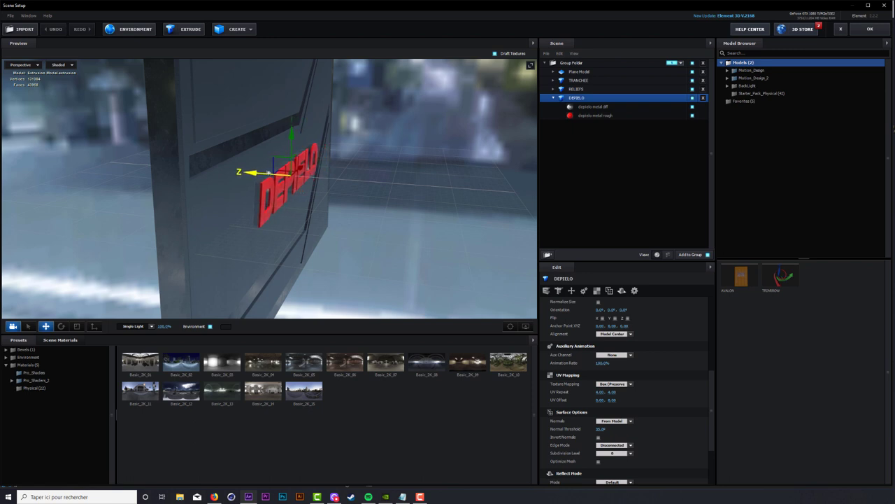
{"action": "left_click", "coordinate": [870, 28]}
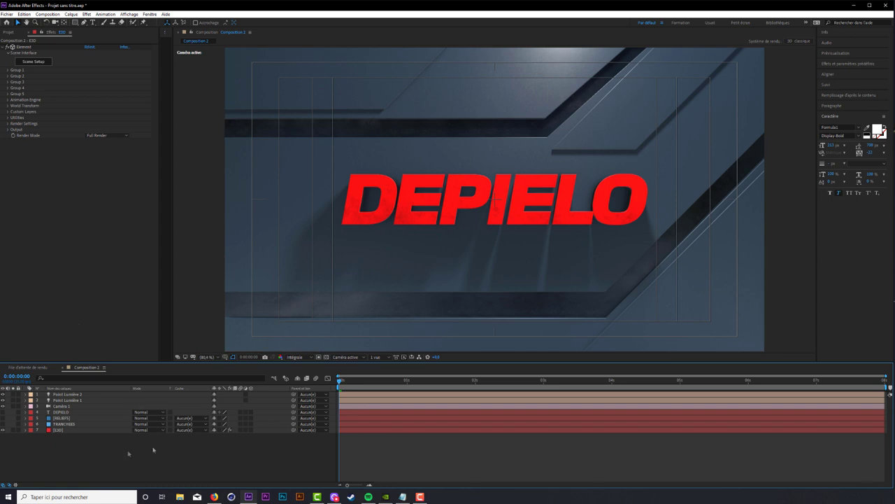
- Duplicate TRANCHES, move TRANCHES 2 above DEPIELO, and select DEPIELO through TRANCHES
{"action": "left_click", "coordinate": [64, 424]}
{"action": "key", "text": "ctrl+d"}
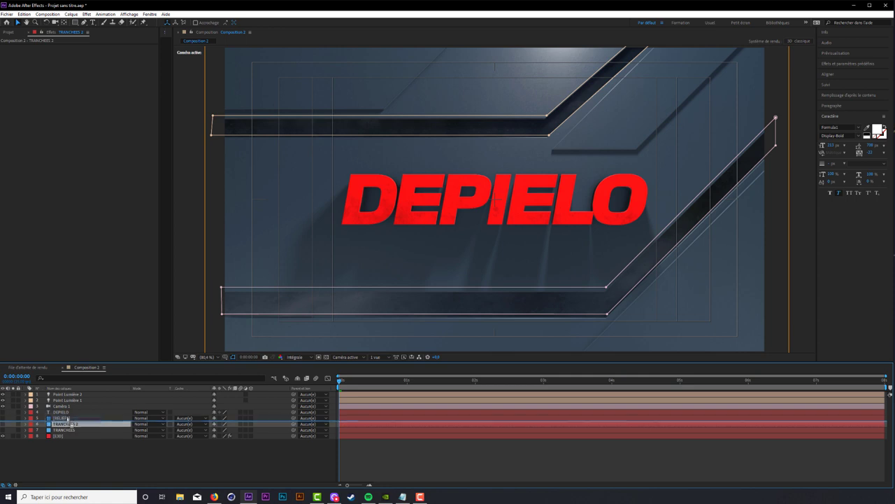
{"action": "left_click_drag", "start_coordinate": [68, 424], "coordinate": [67, 409]}
{"action": "left_click", "coordinate": [66, 419]}
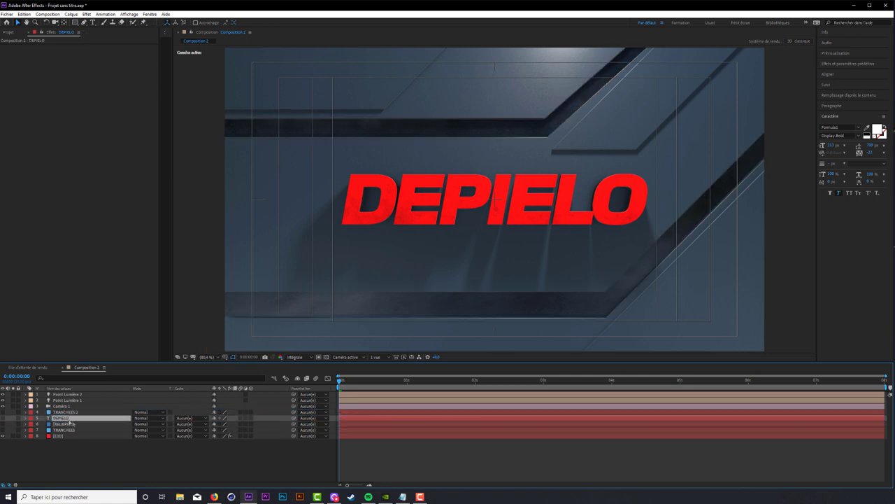
{"action": "left_click", "coordinate": [67, 430], "text": "shift"}
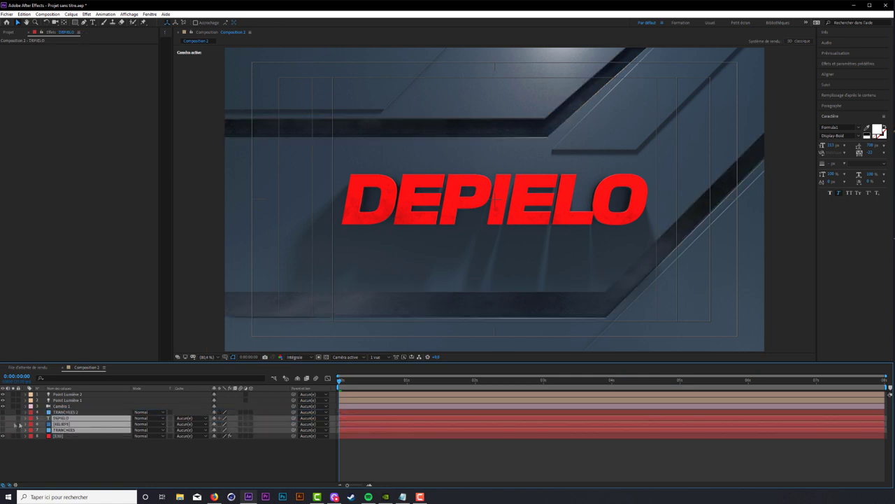
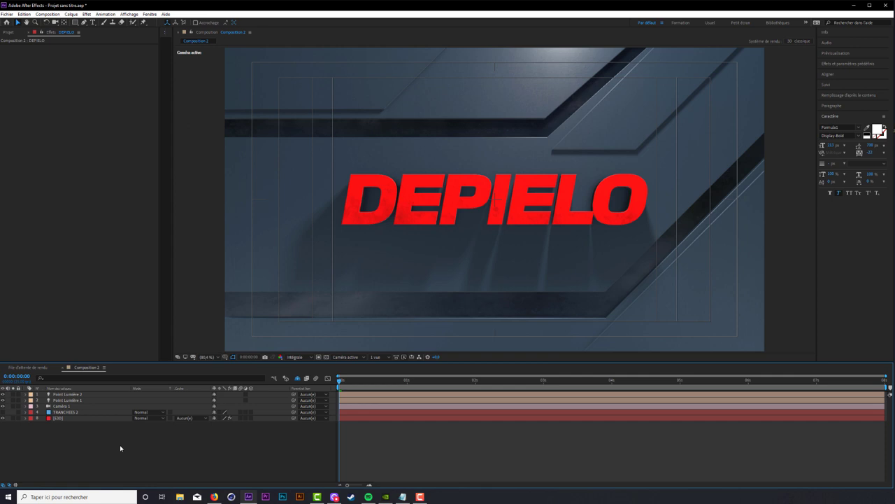
- Make TRANCHEES 2 a 3D layer and split the viewer into two views
{"action": "left_click", "coordinate": [69, 417]}
{"action": "left_click", "coordinate": [70, 412]}
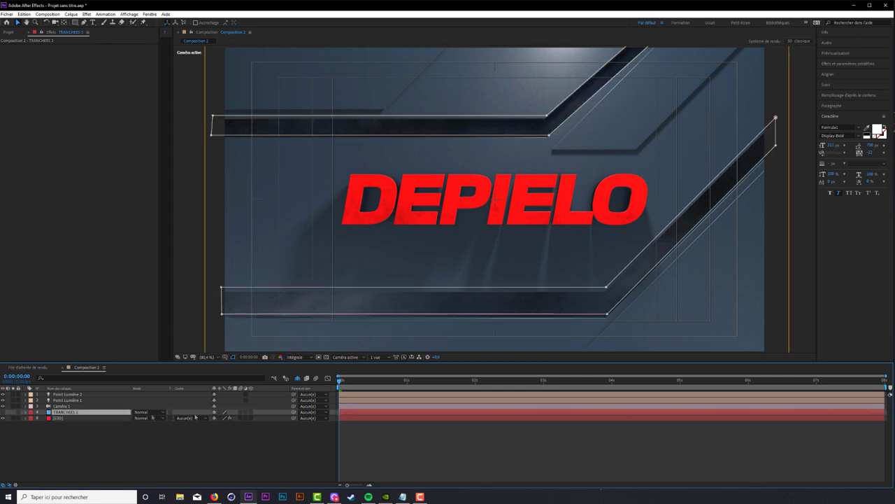
{"action": "left_click", "coordinate": [251, 412]}
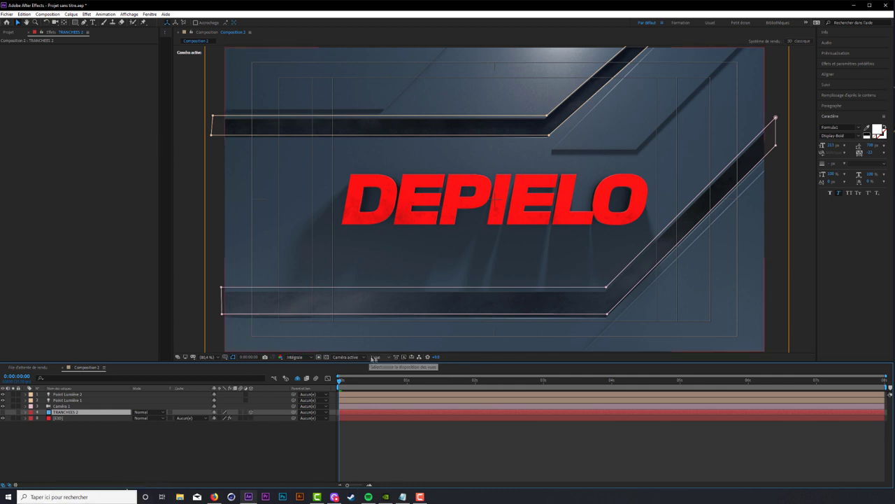
{"action": "left_click", "coordinate": [383, 359]}
{"action": "left_click", "coordinate": [389, 376]}
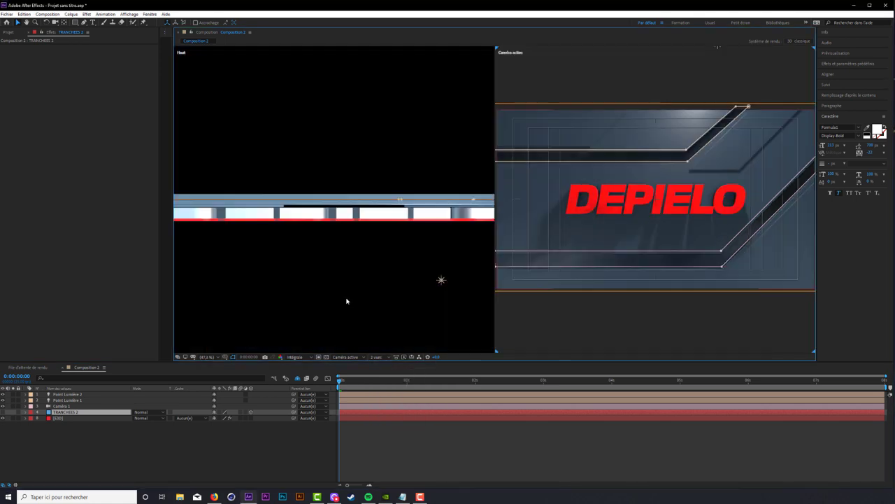
- Set the left view to show the 3D title layer from the side
{"action": "left_click", "coordinate": [328, 320]}
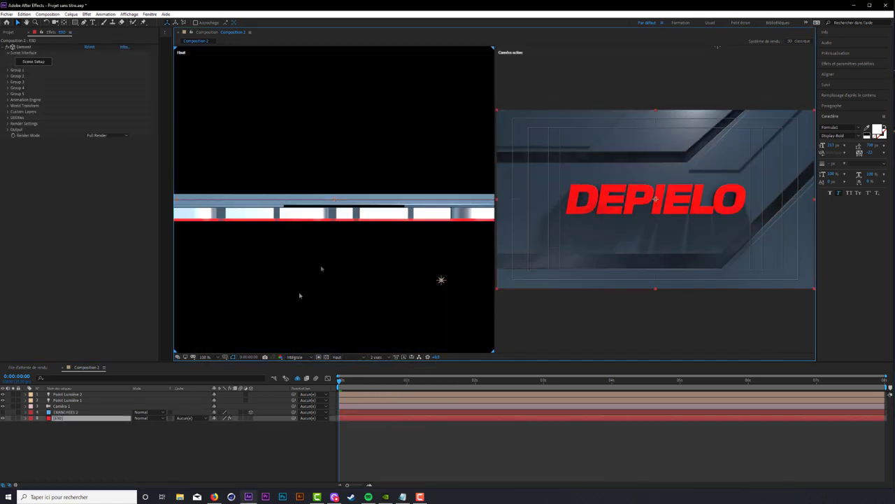
{"action": "left_click", "coordinate": [342, 357]}
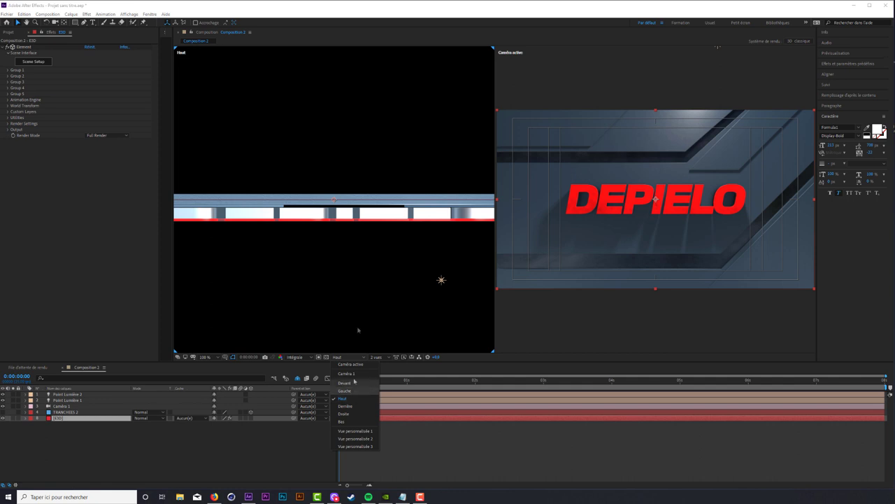
{"action": "left_click", "coordinate": [350, 391]}
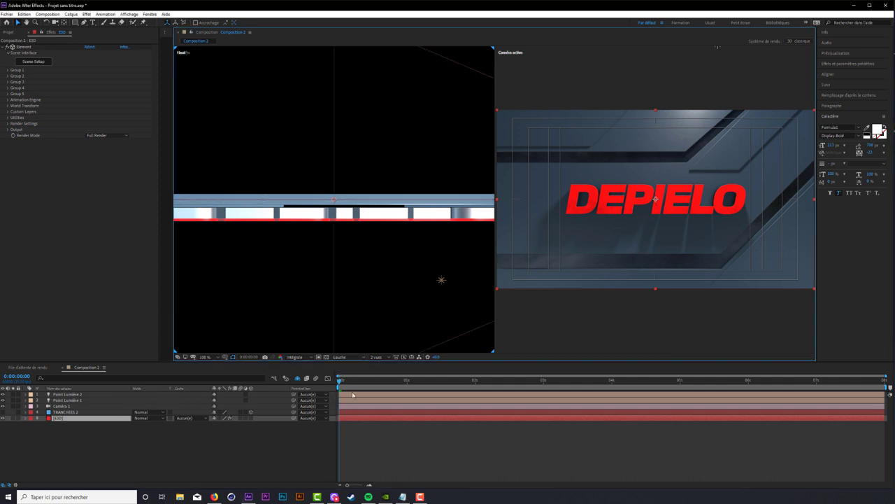
- Hide the DEPIELO title and backdrop, then return to a single camera view
{"action": "left_click", "coordinate": [72, 412]}
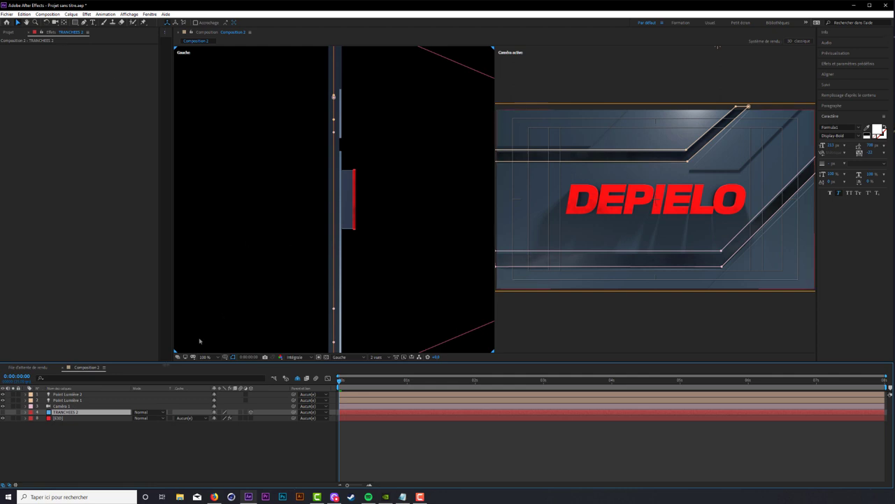
{"action": "left_click", "coordinate": [4, 412]}
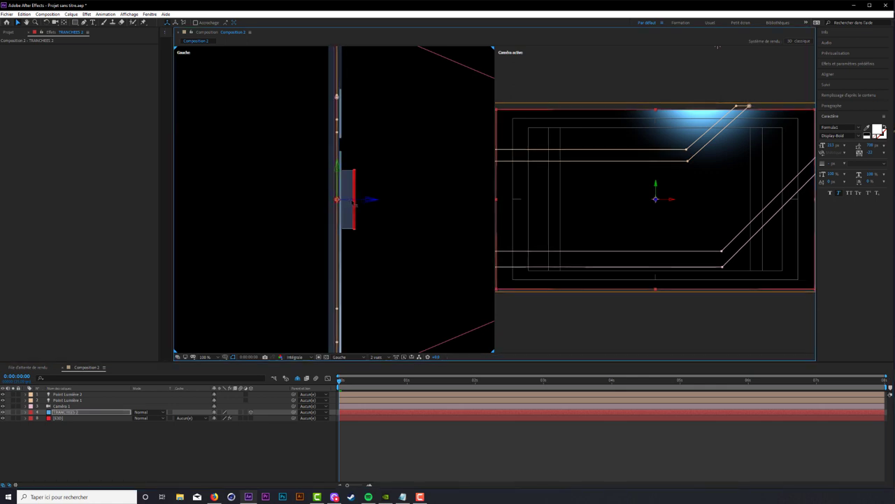
{"action": "scroll", "coordinate": [352, 239], "scroll_direction": "up", "scroll_amount": 3}
{"action": "scroll", "coordinate": [352, 239], "scroll_direction": "up", "scroll_amount": 2}
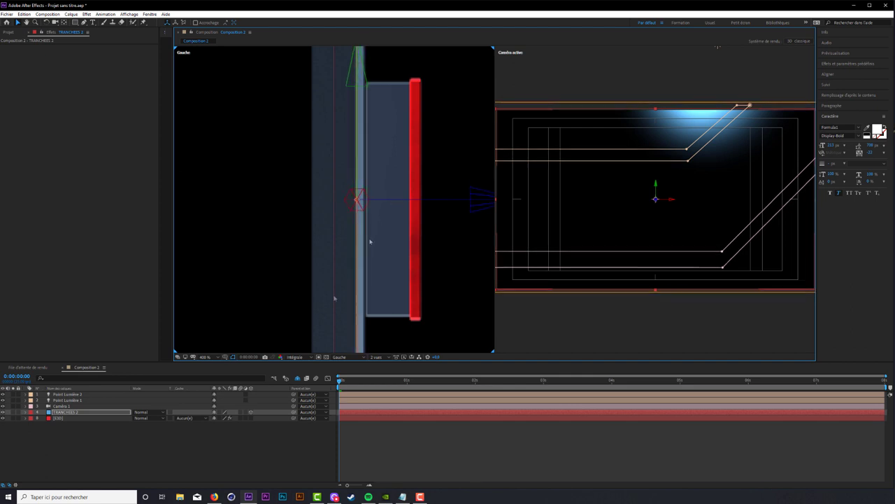
{"action": "left_click", "coordinate": [376, 357]}
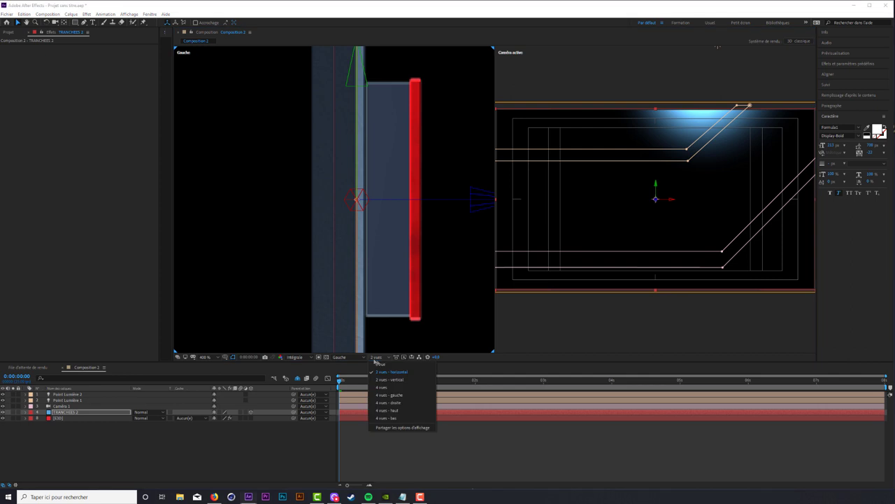
{"action": "left_click", "coordinate": [379, 364]}
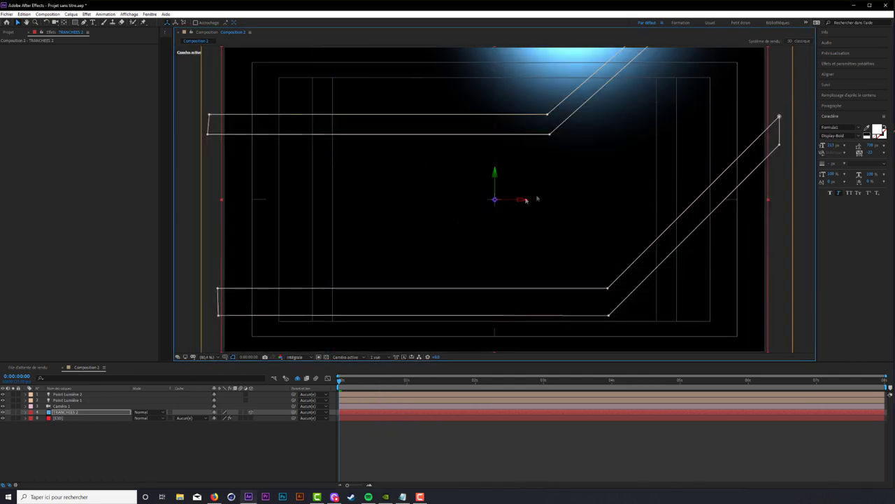
- Set TRANCHEES 2's Utilise les lumières and Accepte les ombres to Non, then reveal its masks
{"action": "key", "text": "comma"}
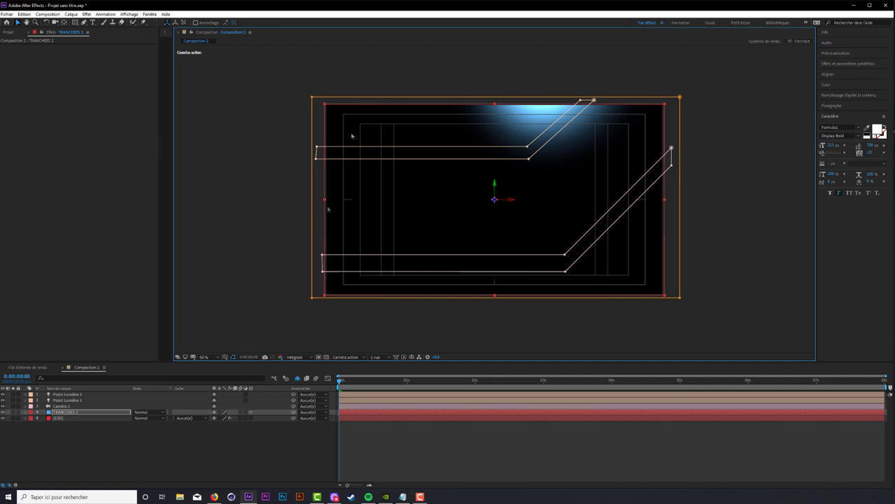
{"action": "left_click", "coordinate": [27, 413]}
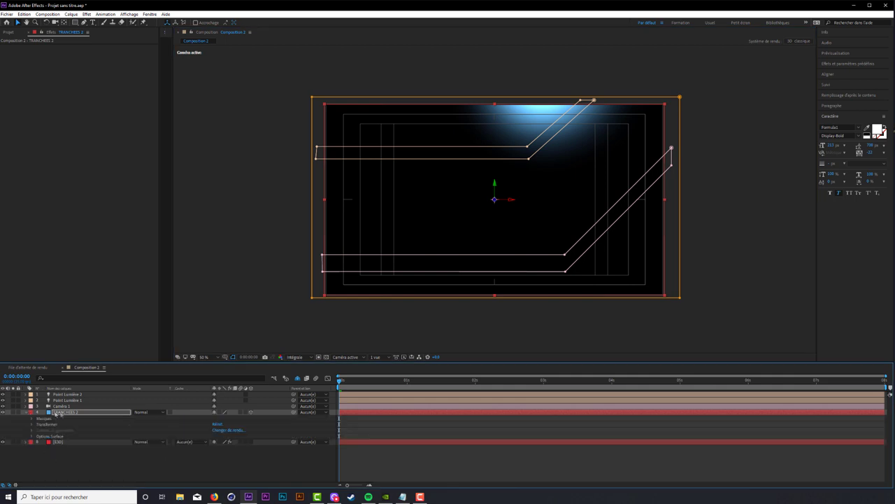
{"action": "left_click", "coordinate": [68, 412]}
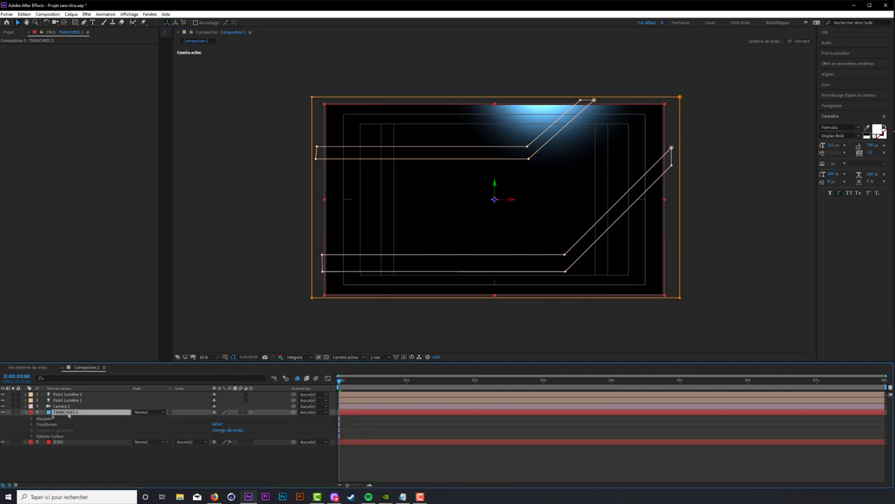
{"action": "left_click", "coordinate": [31, 437]}
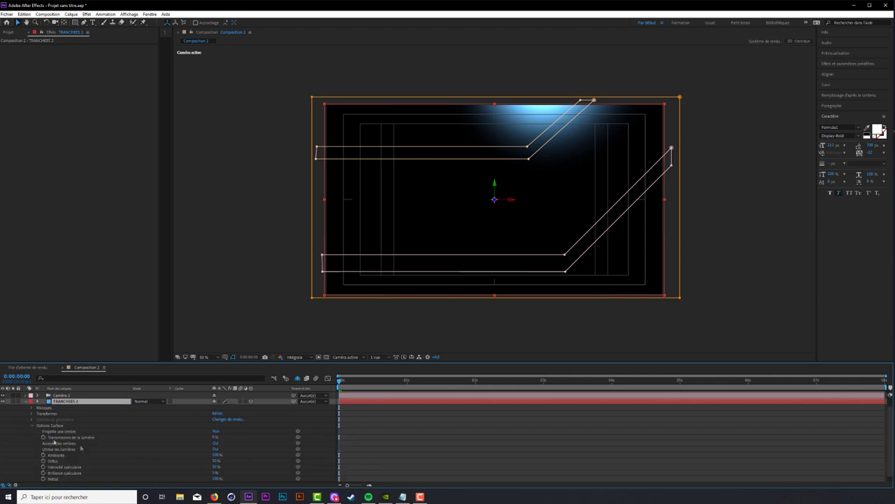
{"action": "left_click", "coordinate": [216, 449]}
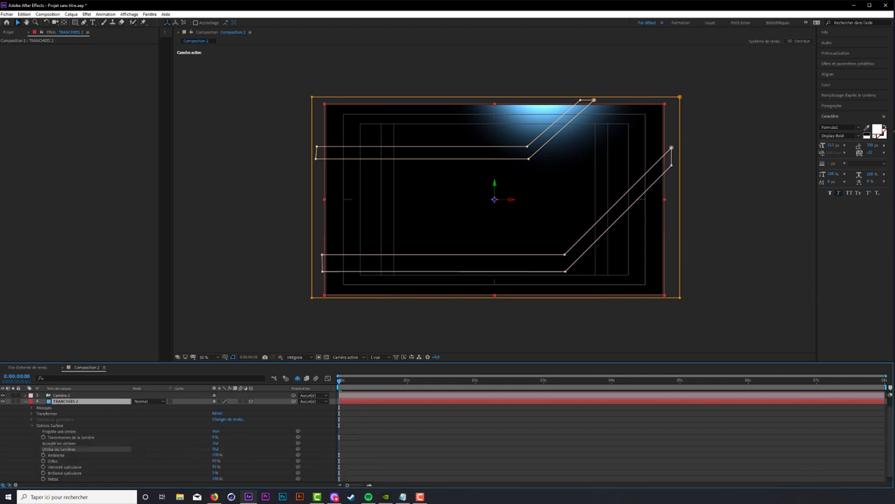
{"action": "left_click", "coordinate": [216, 443]}
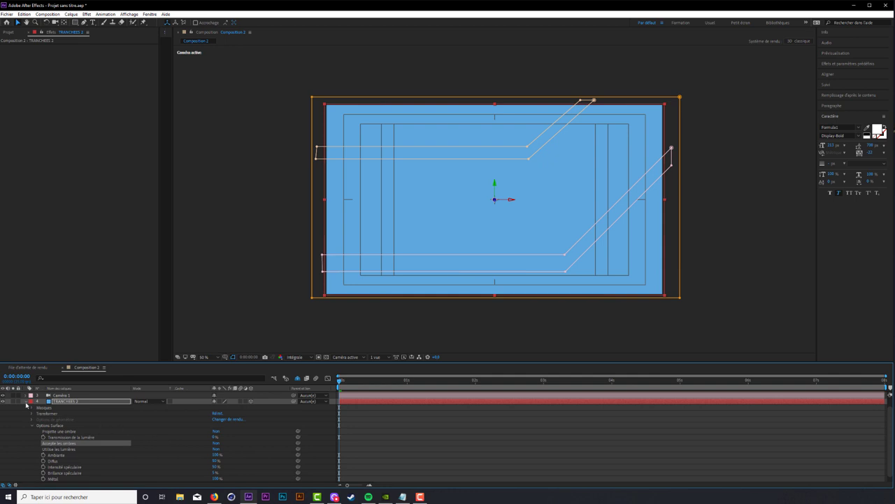
{"action": "left_click", "coordinate": [32, 424]}
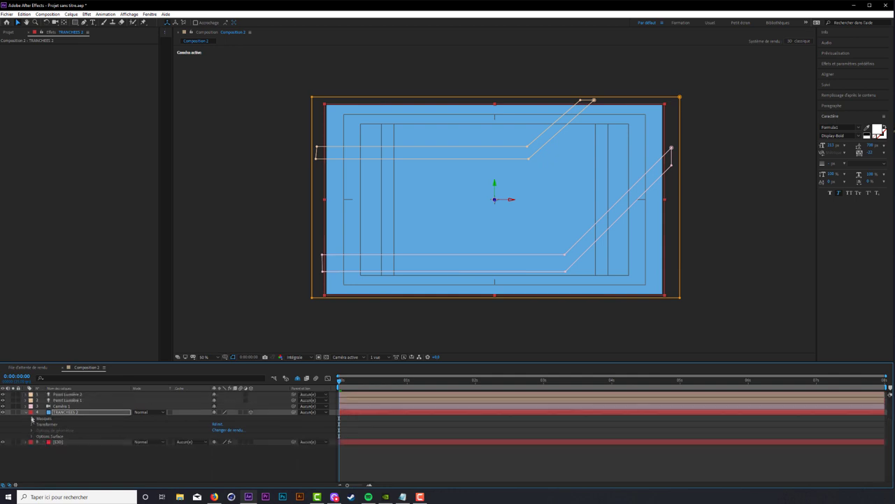
{"action": "left_click", "coordinate": [31, 418]}
- Delete Masque 3 from TRANCHEES 2 and preview the result at 100%
{"action": "left_click", "coordinate": [55, 437]}
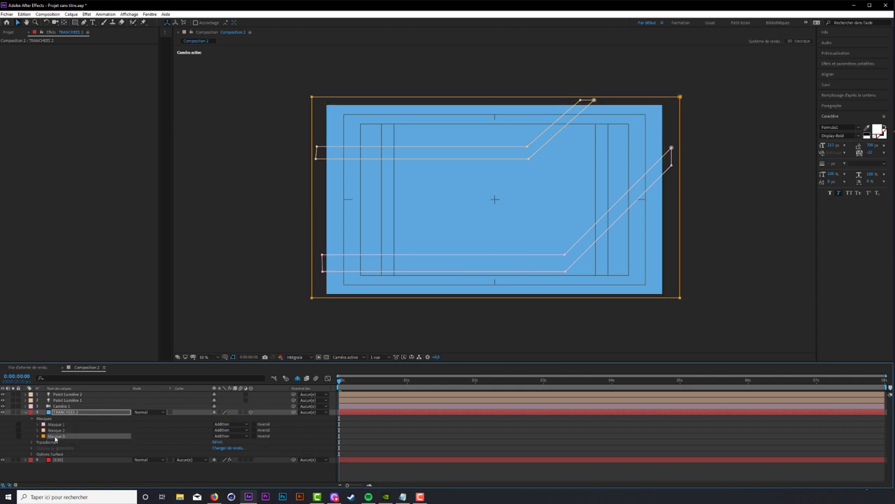
{"action": "key", "text": "Delete"}
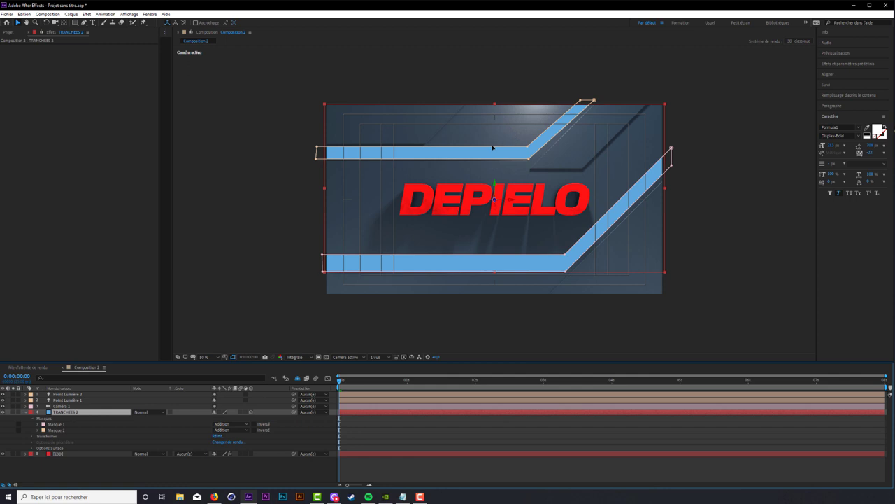
{"action": "key", "text": "period"}
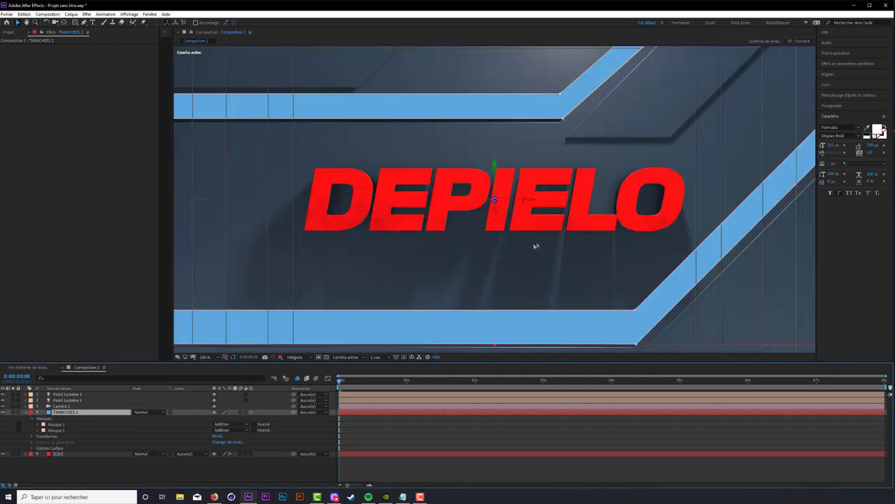
{"action": "key", "text": "comma"}
{"action": "key", "text": "comma"}
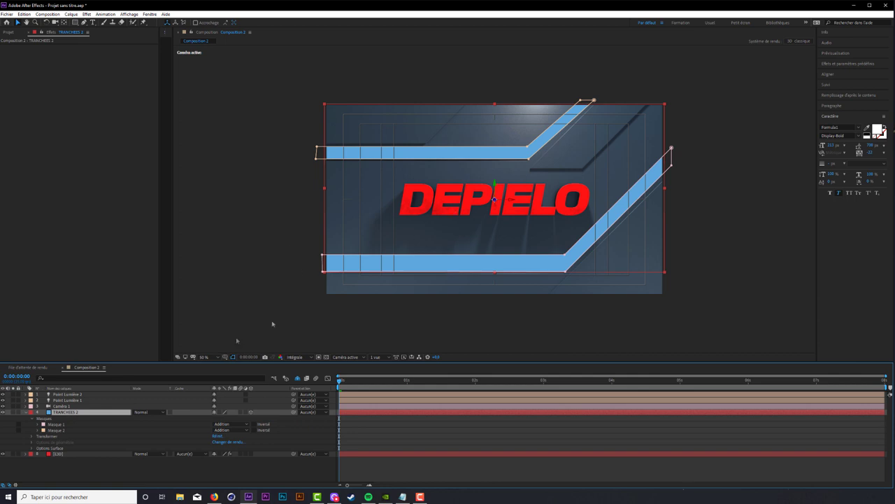
- Hide the TRANCHEES 2 blue bands and zoom in to 200% on DEPIELO
{"action": "left_click", "coordinate": [2, 412]}
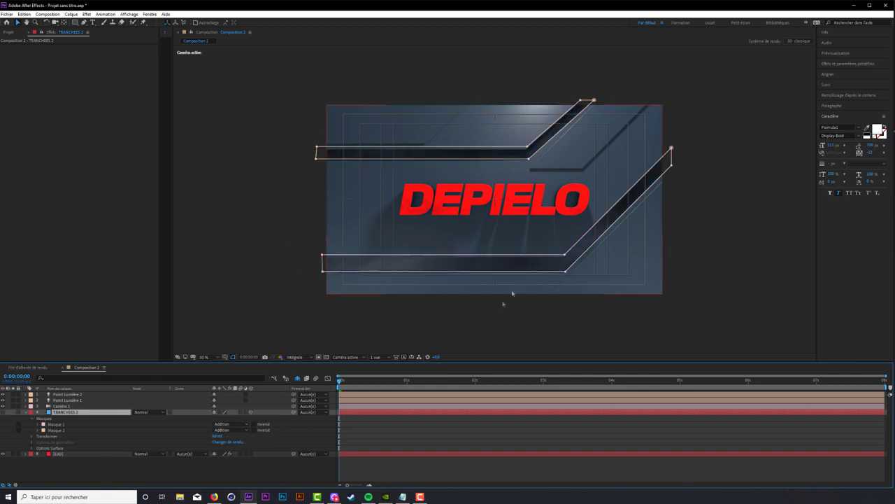
{"action": "key", "text": "period"}
{"action": "key", "text": "period"}
{"action": "key", "text": "period"}
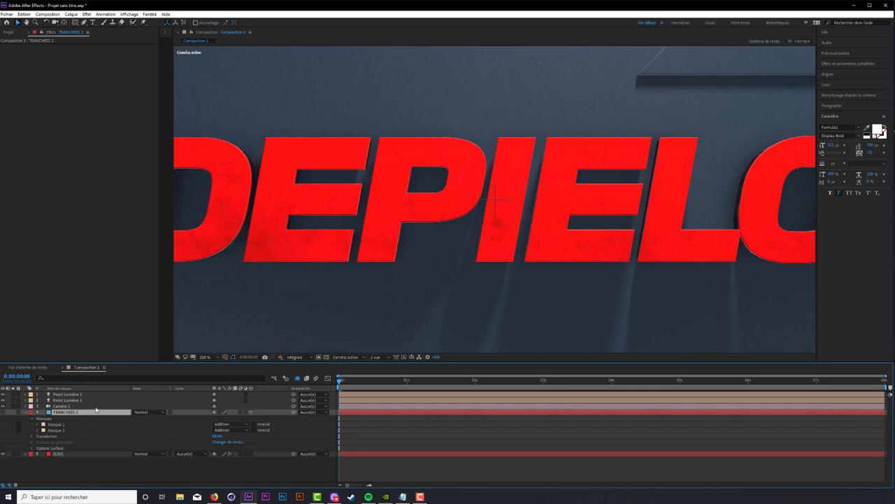
{"action": "scroll", "coordinate": [396, 261], "scroll_direction": "up", "scroll_amount": 3}
{"action": "scroll", "coordinate": [396, 261], "scroll_direction": "up", "scroll_amount": 3}
- Show TRANCHEES 2's Opacité at 0% and zoom the viewer to 100%
{"action": "key", "text": "comma"}
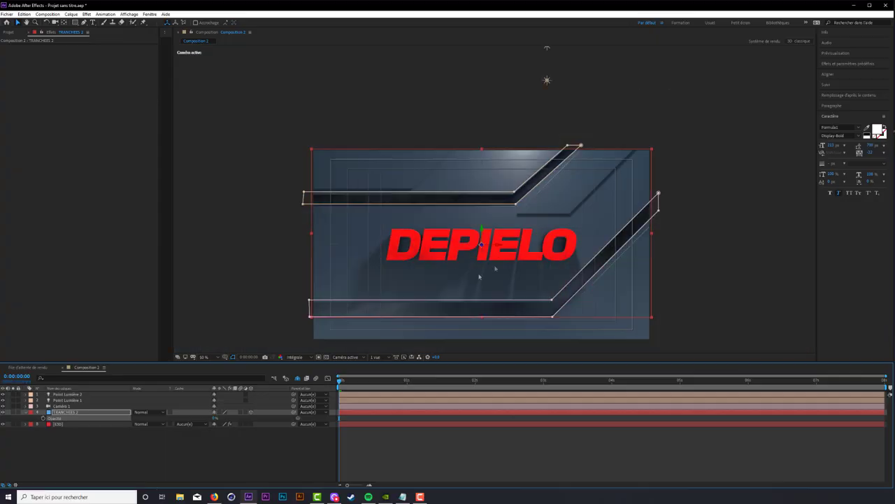
{"action": "scroll", "coordinate": [479, 277], "scroll_direction": "up", "scroll_amount": 1}
{"action": "scroll", "coordinate": [482, 275], "scroll_direction": "up", "scroll_amount": 1}
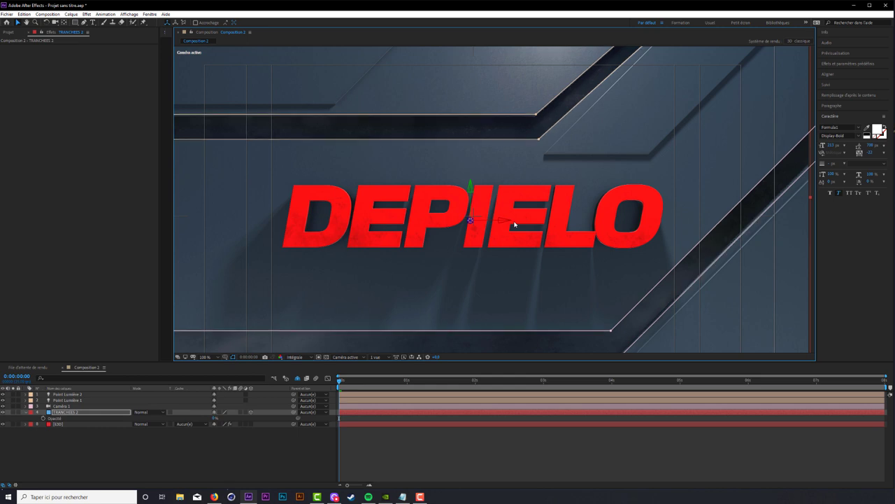
- Orbit the camera to reframe the title and show TRANCHEES 2's opacity
{"action": "mouse_move", "coordinate": [519, 167]}
{"action": "left_mouse_down"}
{"action": "mouse_move", "coordinate": [594, 258]}
{"action": "mouse_move", "coordinate": [766, 196]}
{"action": "left_mouse_up"}
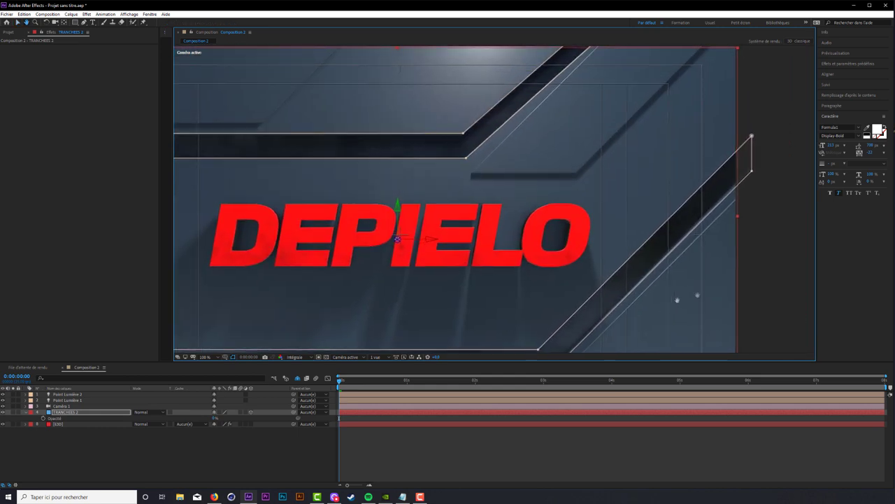
{"action": "left_click_drag", "start_coordinate": [405, 200], "coordinate": [461, 181]}
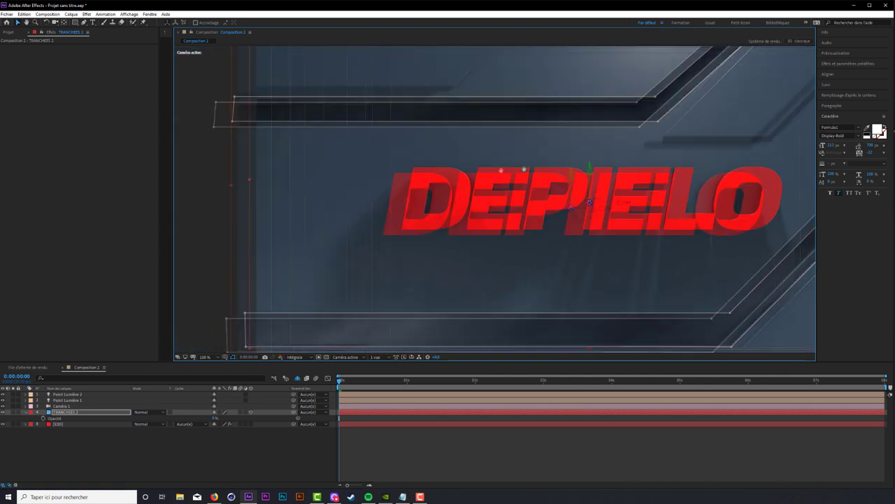
{"action": "scroll", "coordinate": [629, 175], "scroll_direction": "down", "scroll_amount": 2}
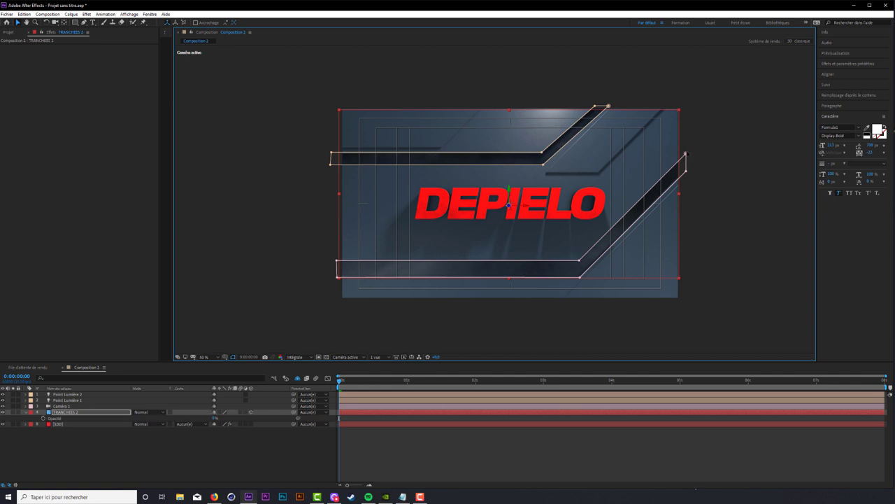
{"action": "scroll", "coordinate": [484, 85], "scroll_direction": "up", "scroll_amount": 3}
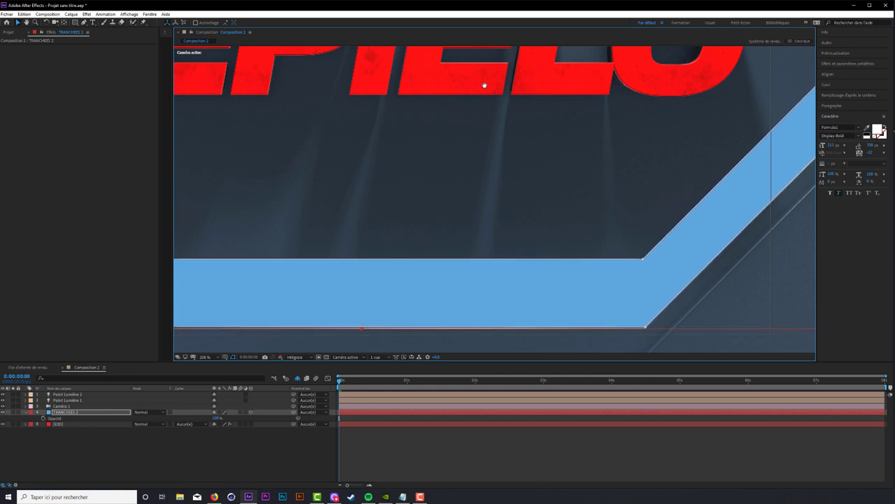
{"action": "key", "text": "t"}
{"action": "key", "text": "t"}
{"action": "key", "text": "t"}
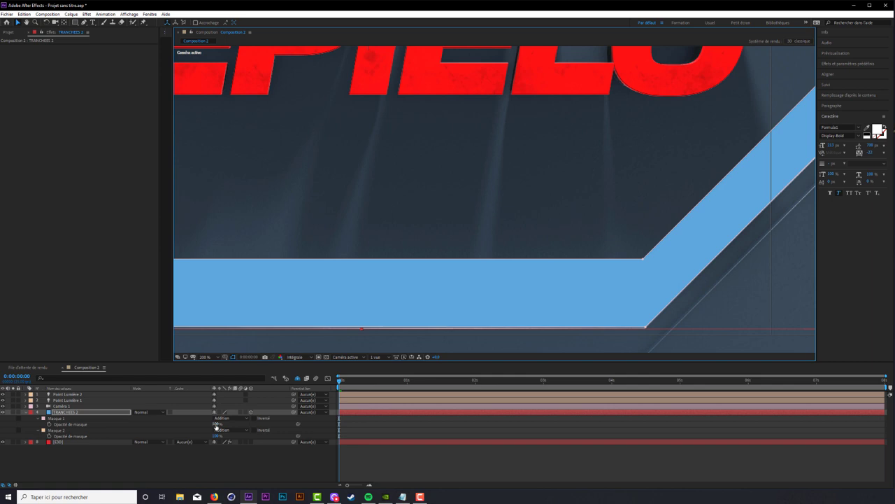
{"action": "key", "text": "t"}
- Set TRANCHEES 2's opacity to 100%, then collapse and reselect the layer
{"action": "left_click_drag", "start_coordinate": [214, 417], "coordinate": [196, 418]}
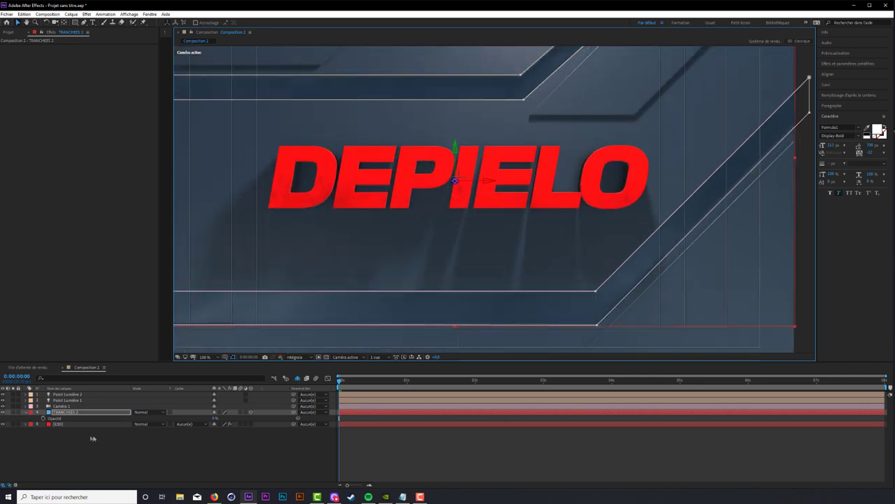
{"action": "left_click_drag", "start_coordinate": [214, 419], "coordinate": [238, 420]}
{"action": "left_click", "coordinate": [247, 463]}
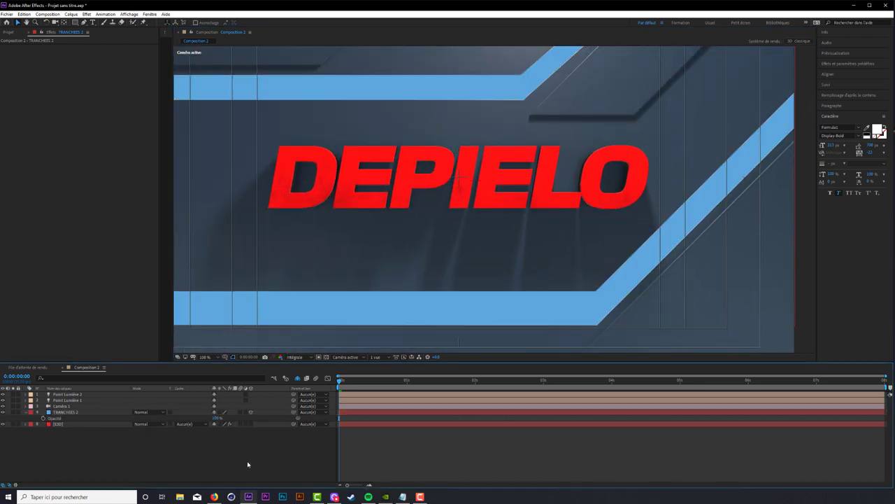
{"action": "scroll", "coordinate": [344, 286], "scroll_direction": "down", "scroll_amount": 2}
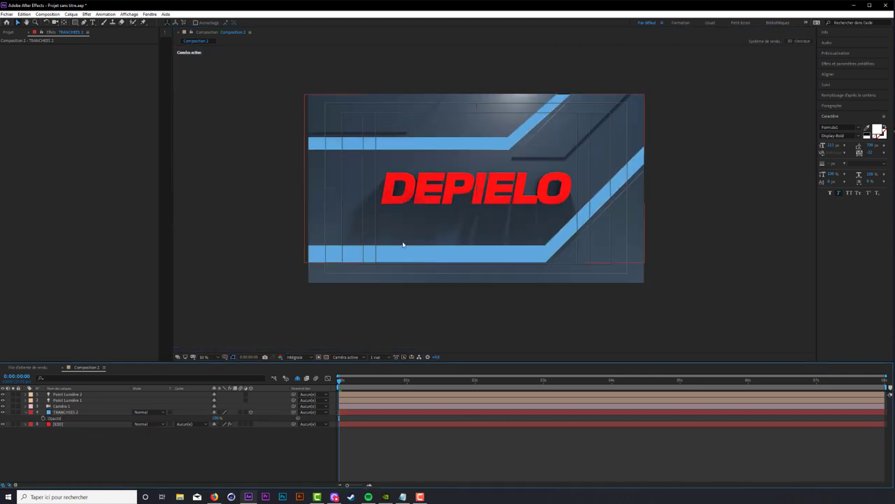
{"action": "left_click", "coordinate": [26, 412]}
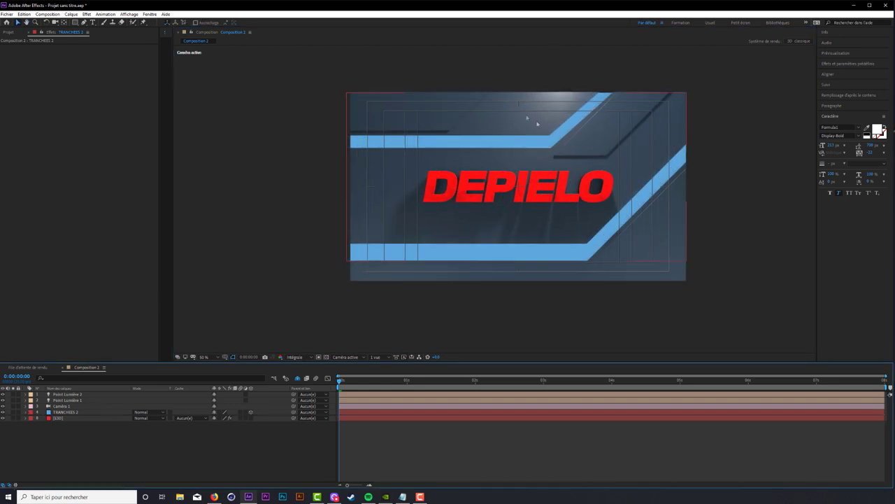
{"action": "left_click", "coordinate": [66, 412]}
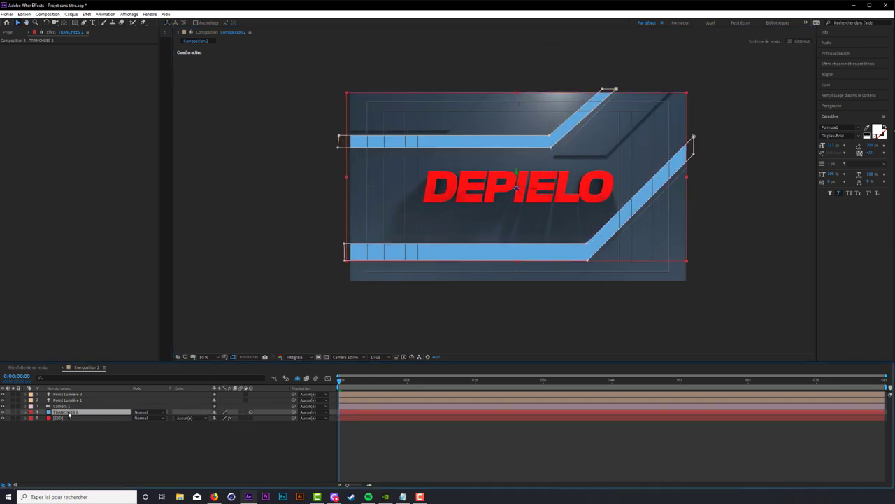
- Apply the Video Copilot Saber effect to TRANCHEES 2
{"action": "left_click", "coordinate": [86, 14]}
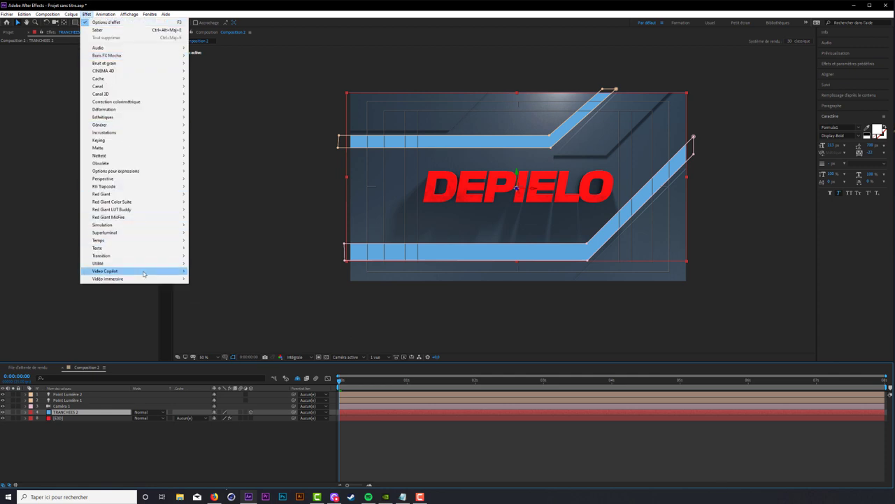
{"action": "mouse_move", "coordinate": [140, 270]}
{"action": "left_click", "coordinate": [210, 287]}
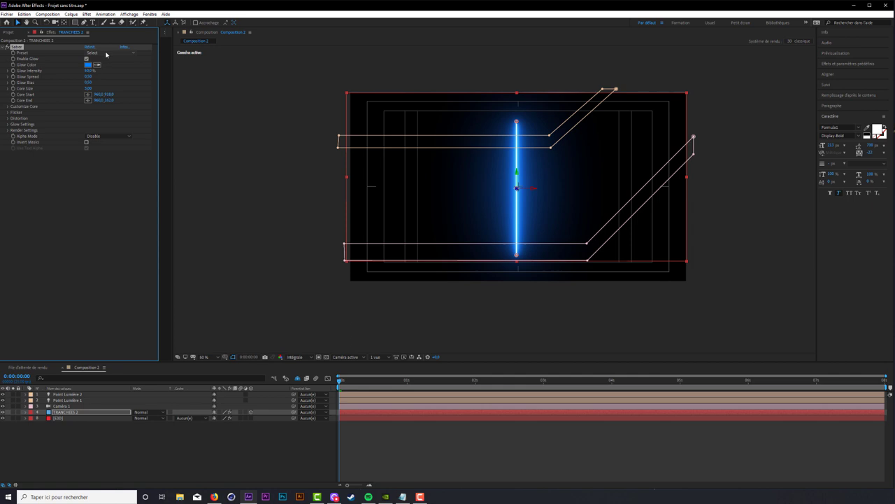
- Set Saber's Core Type to Layer Masks, Preset to Ghost and Alpha Mode to Enable Masks
{"action": "left_click", "coordinate": [8, 106]}
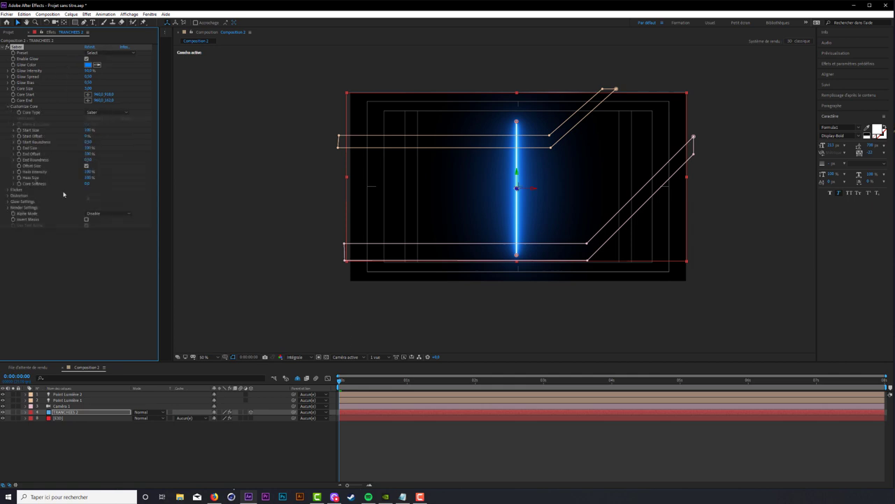
{"action": "left_click", "coordinate": [105, 112]}
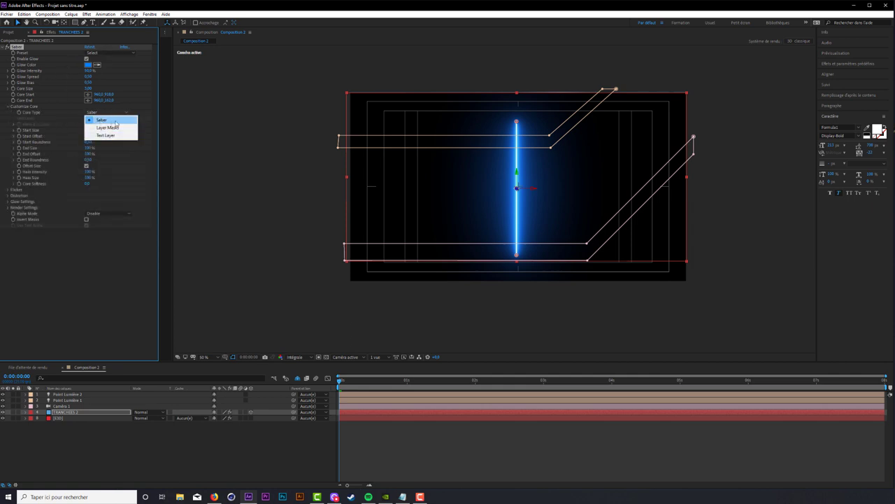
{"action": "left_click", "coordinate": [110, 127]}
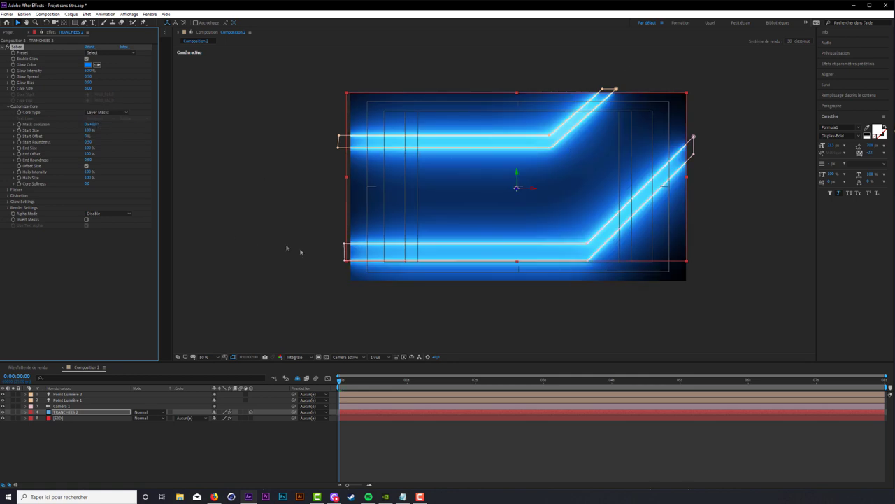
{"action": "left_click", "coordinate": [109, 53]}
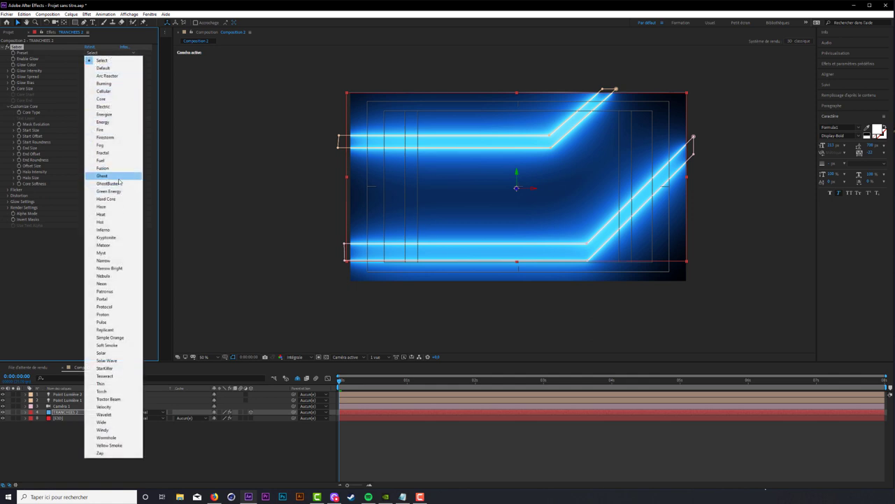
{"action": "left_click", "coordinate": [91, 175]}
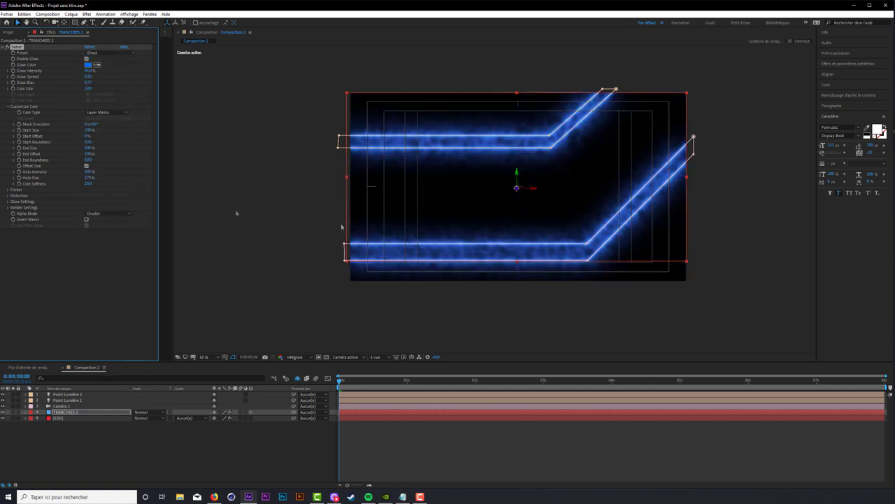
{"action": "left_click", "coordinate": [98, 214]}
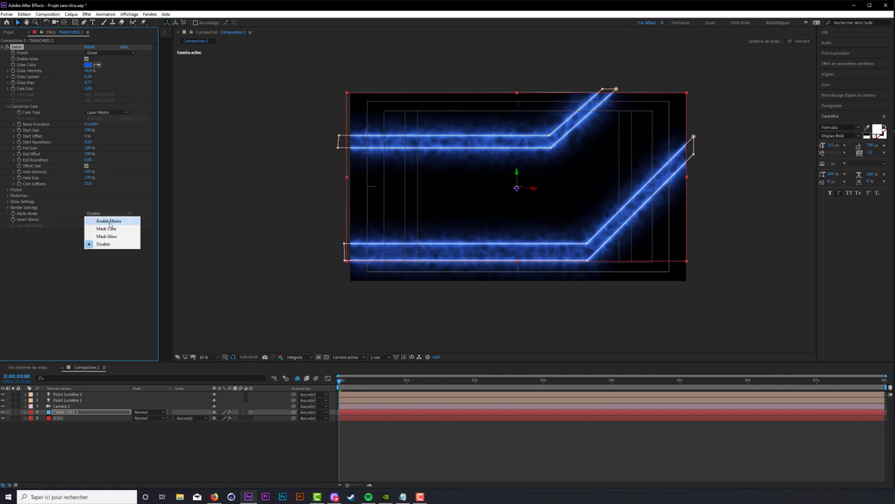
{"action": "left_click", "coordinate": [109, 221]}
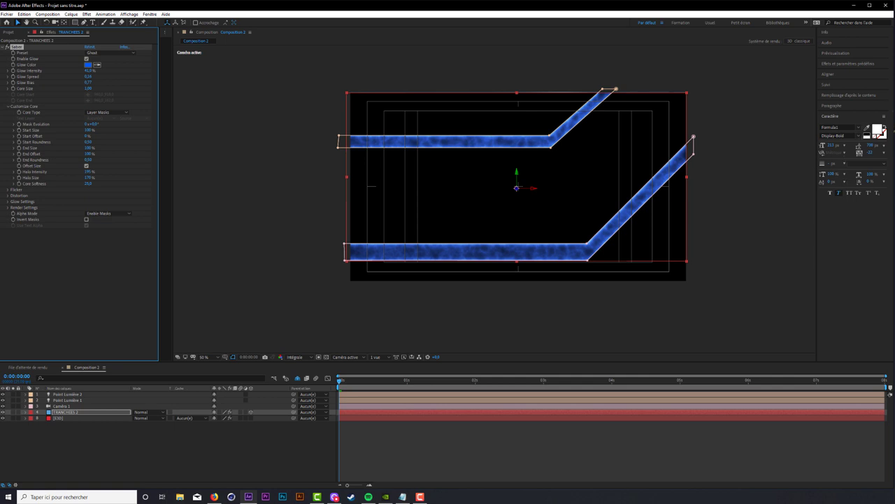
- Raise Saber Glow Intensity, lower Glow Speed, set Glow Spread 0,09 and Glow Bias about 0,58
{"action": "left_click_drag", "start_coordinate": [89, 71], "coordinate": [112, 70]}
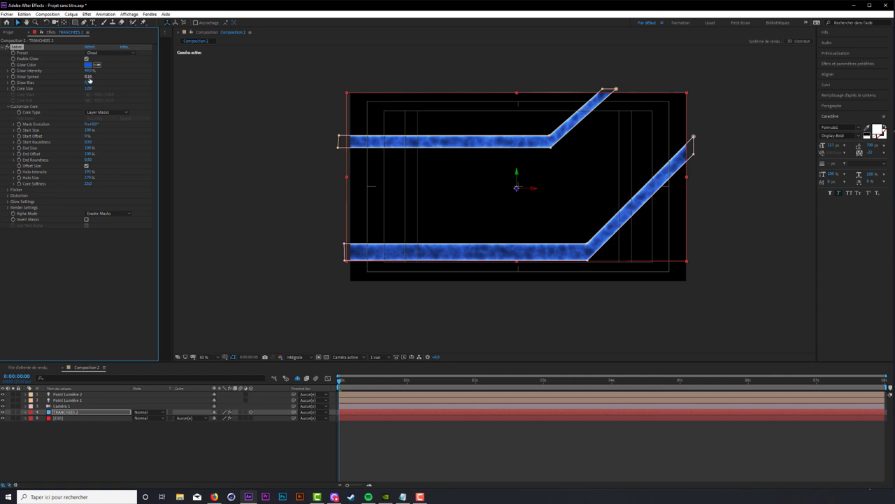
{"action": "left_click_drag", "start_coordinate": [88, 76], "coordinate": [78, 76]}
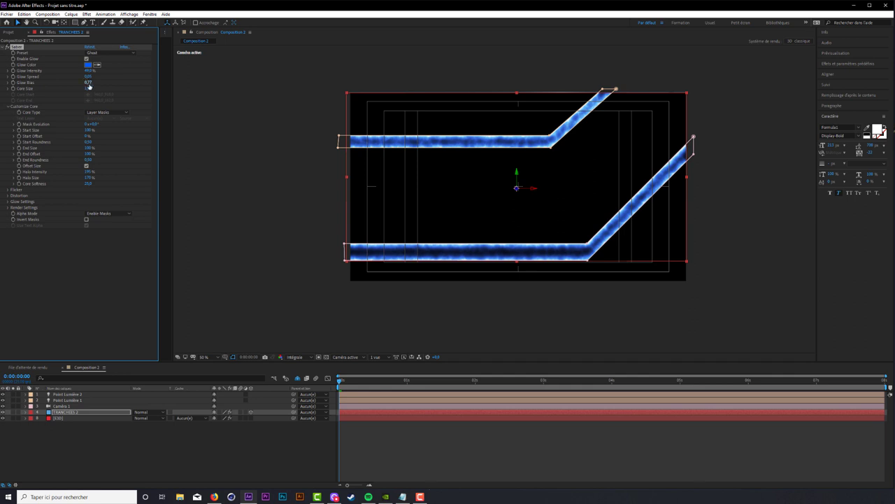
{"action": "left_click", "coordinate": [89, 77]}
{"action": "type", "text": "0,09"}
{"action": "key", "text": "Return"}
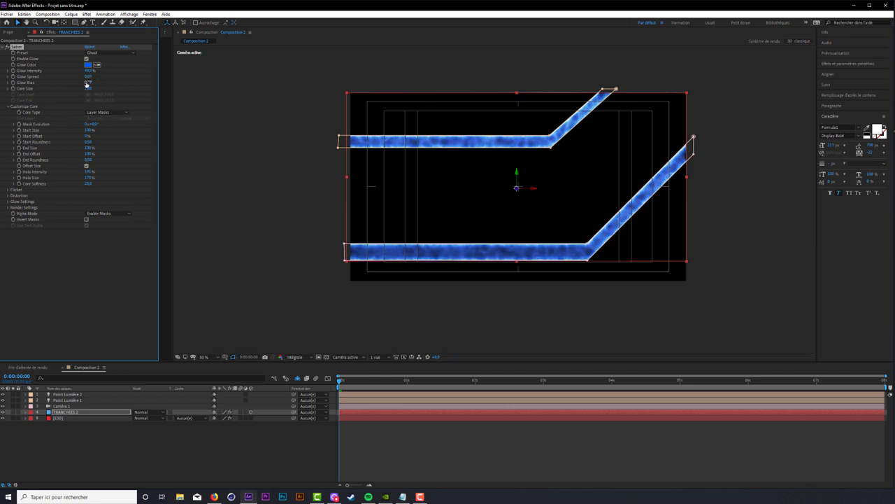
{"action": "left_click_drag", "start_coordinate": [86, 83], "coordinate": [82, 82]}
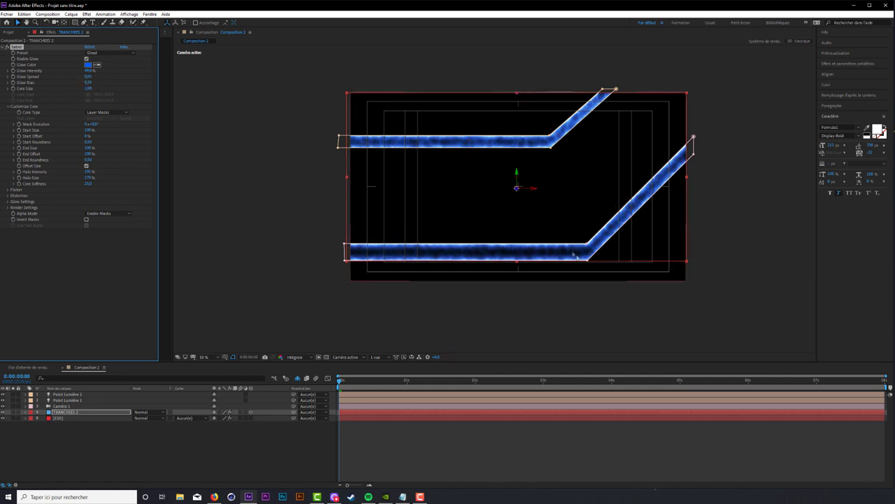
- Add Lueur diffuse to TRANCHEES 2 and raise its Seuil to about 91,5%
{"action": "left_click", "coordinate": [837, 64]}
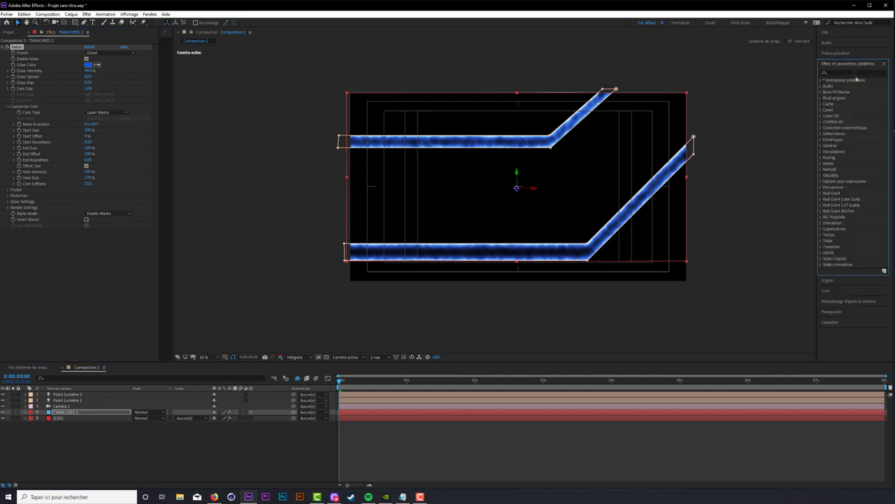
{"action": "left_click", "coordinate": [854, 72]}
{"action": "type", "text": "lueu"}
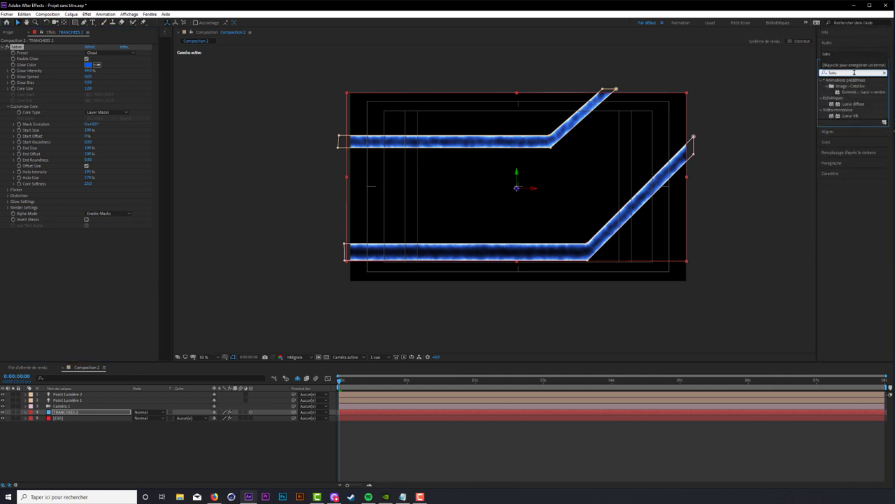
{"action": "left_click_drag", "start_coordinate": [853, 103], "coordinate": [129, 256]}
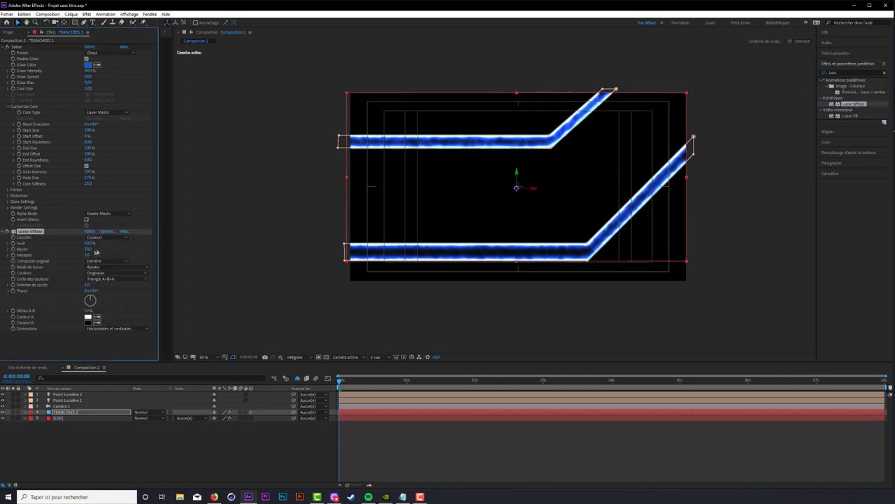
{"action": "left_click_drag", "start_coordinate": [90, 243], "coordinate": [113, 243]}
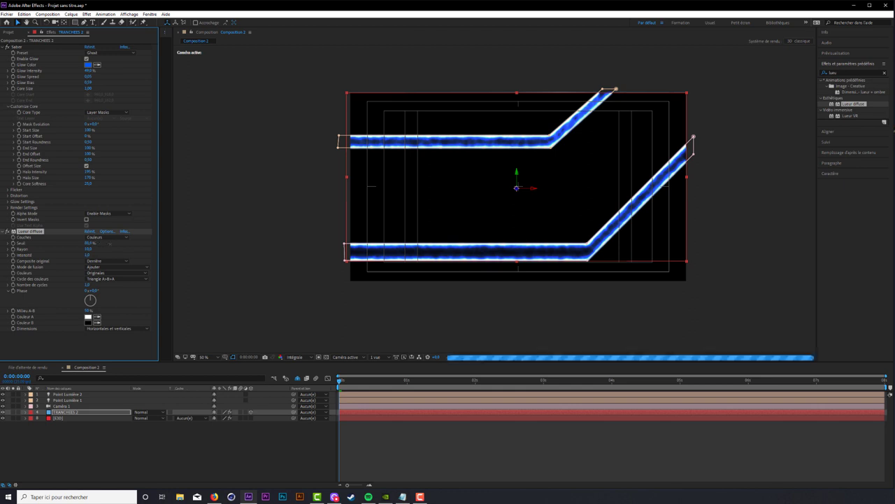
{"action": "left_click_drag", "start_coordinate": [116, 243], "coordinate": [120, 244]}
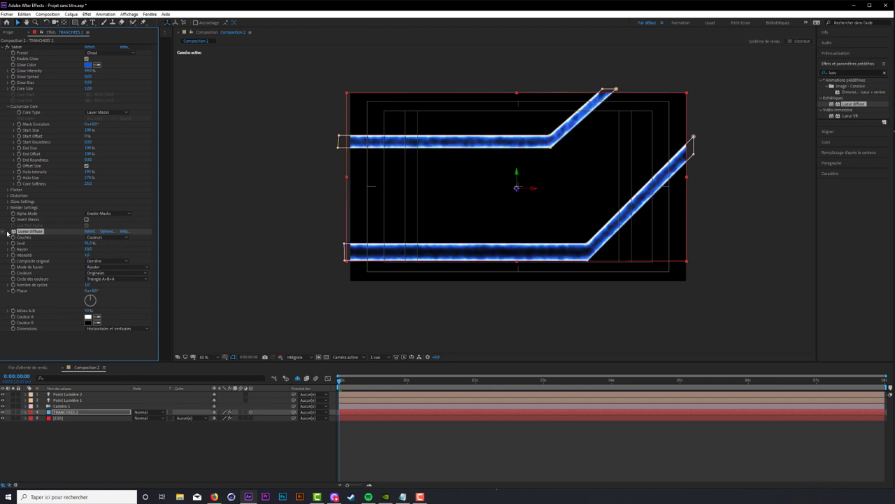
{"action": "key", "text": "period"}
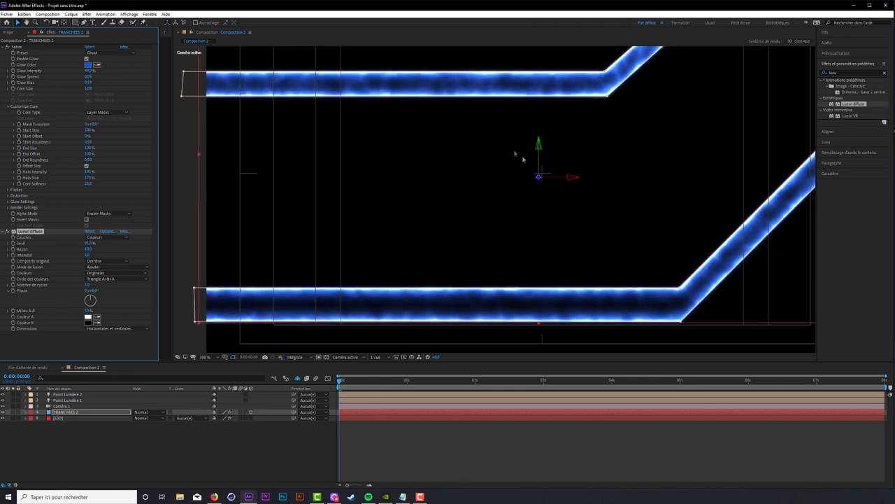
{"action": "key", "text": "comma"}
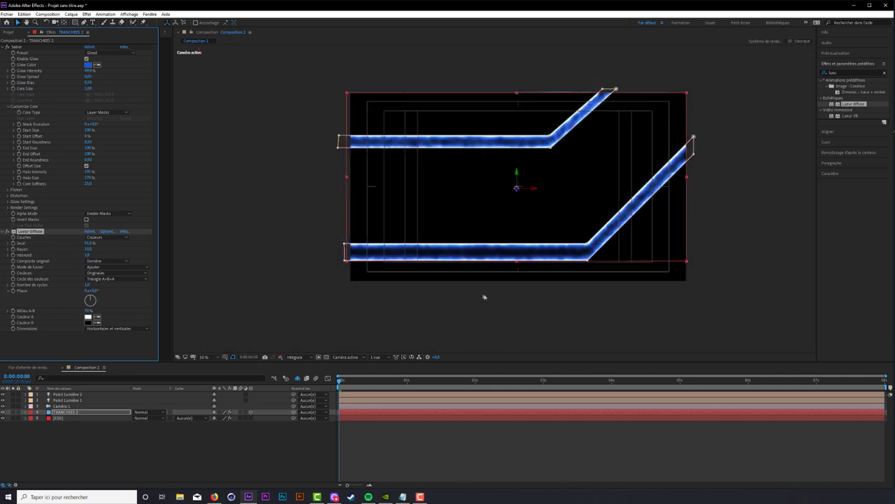
- Set TRANCHEES 2's blend mode to Addition and preview the composite at 100%
{"action": "left_click", "coordinate": [321, 299]}
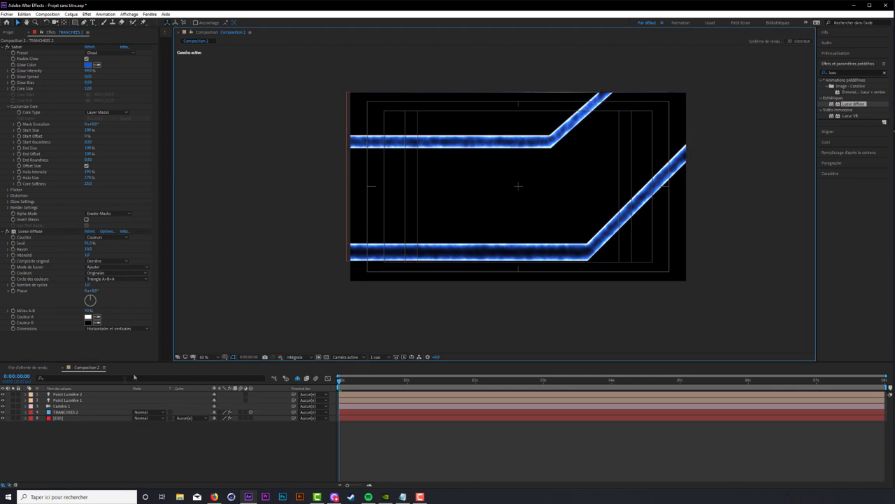
{"action": "left_click", "coordinate": [119, 412]}
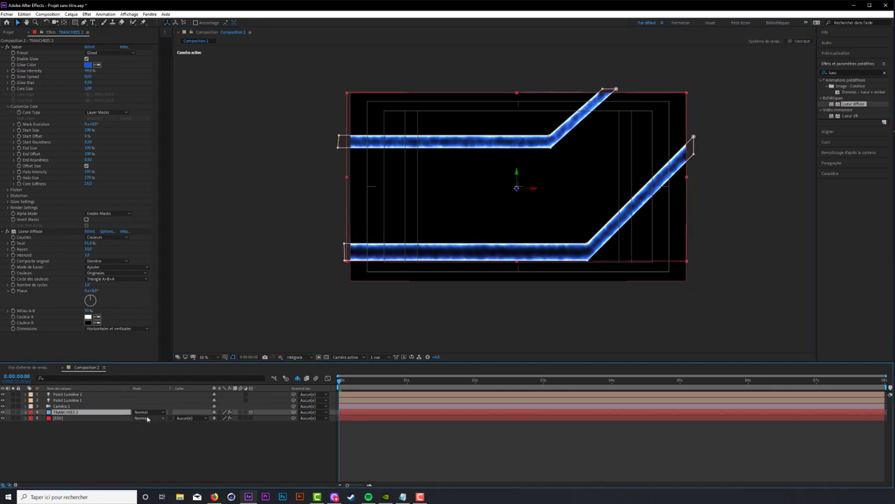
{"action": "left_click", "coordinate": [149, 412]}
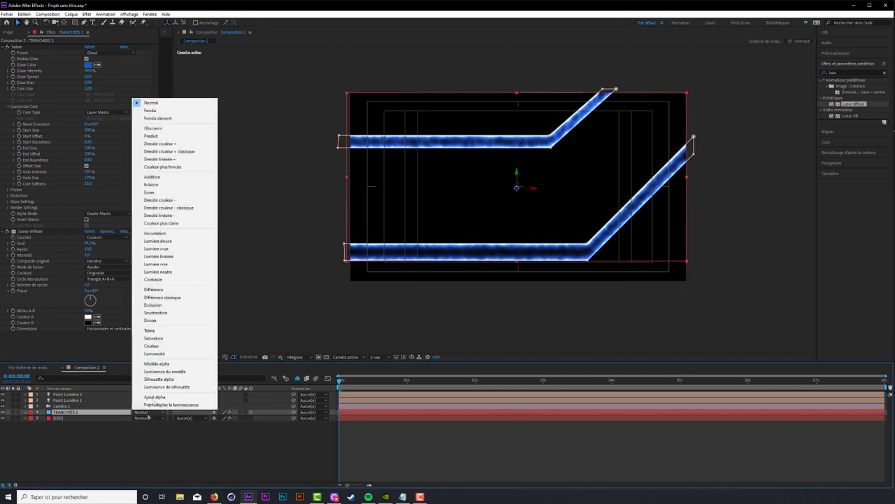
{"action": "left_click", "coordinate": [151, 177]}
{"action": "left_click", "coordinate": [454, 304]}
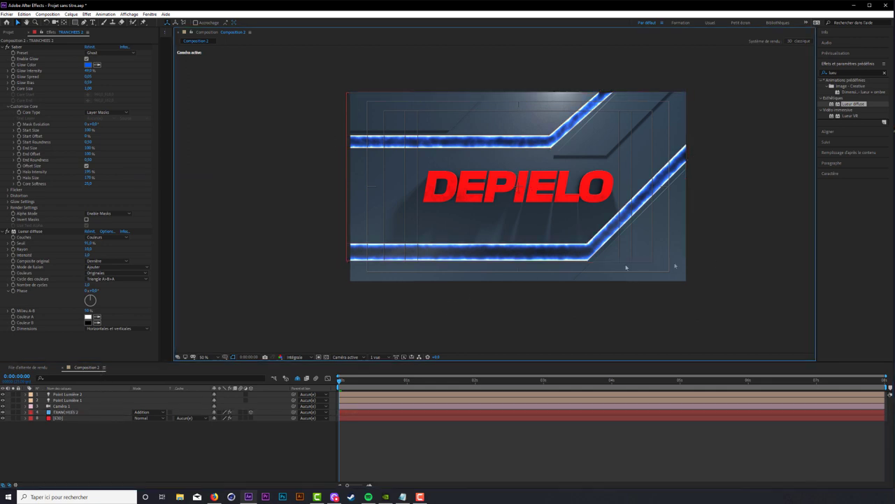
{"action": "key", "text": "slash"}
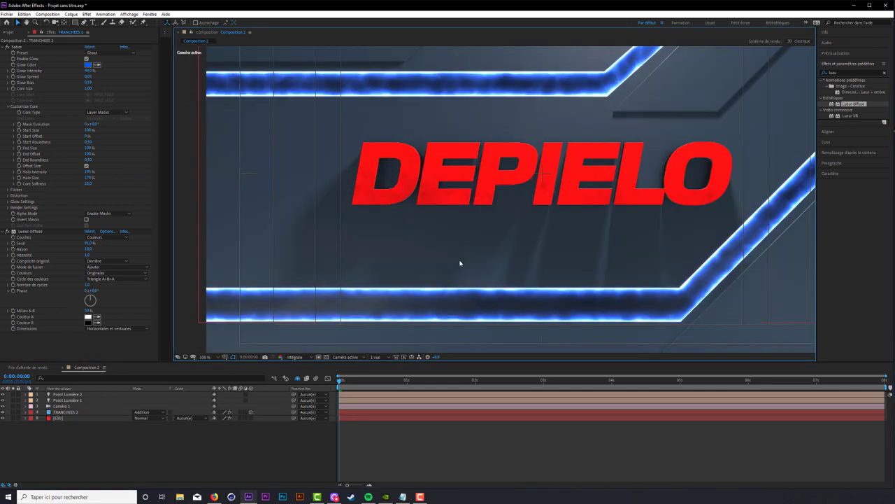
{"action": "key", "text": "comma"}
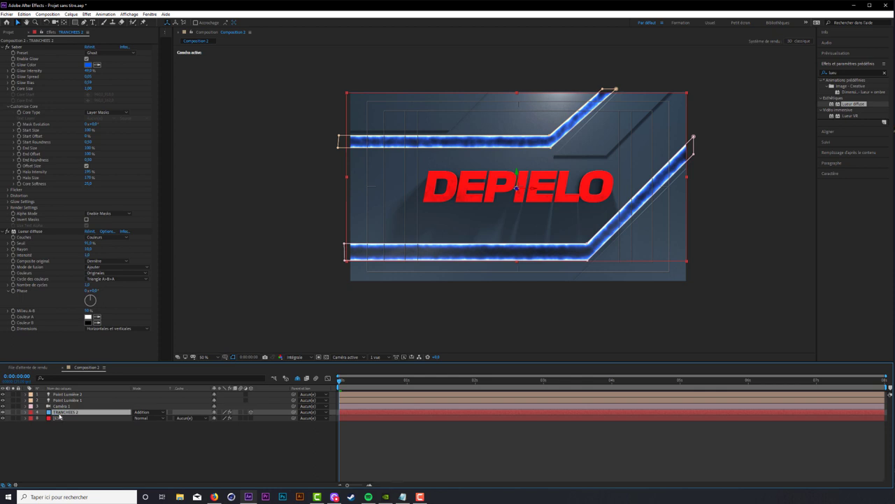
- Rename the layer to SABER 1 and open the composition context menu on empty timeline space
{"action": "key", "text": "backslash"}
{"action": "key", "text": "backslash"}
{"action": "key", "text": "Return"}
{"action": "type", "text": "SABER 1"}
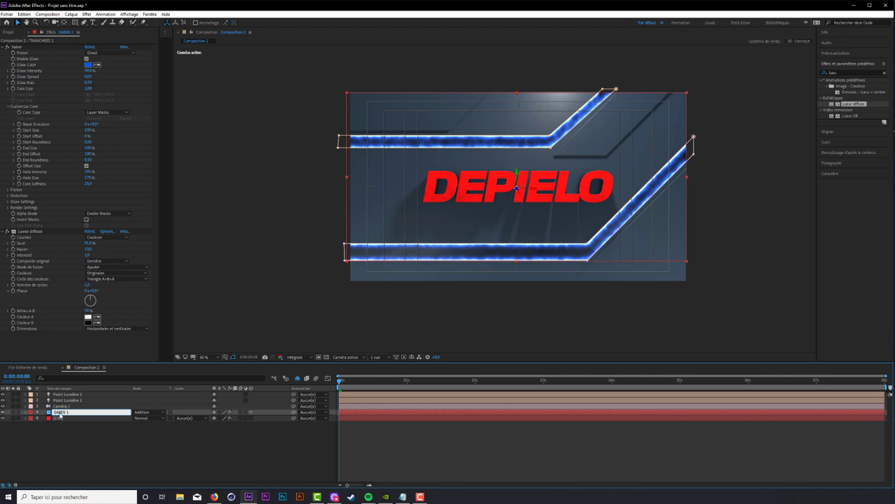
{"action": "key", "text": "Return"}
{"action": "left_click", "coordinate": [100, 470]}
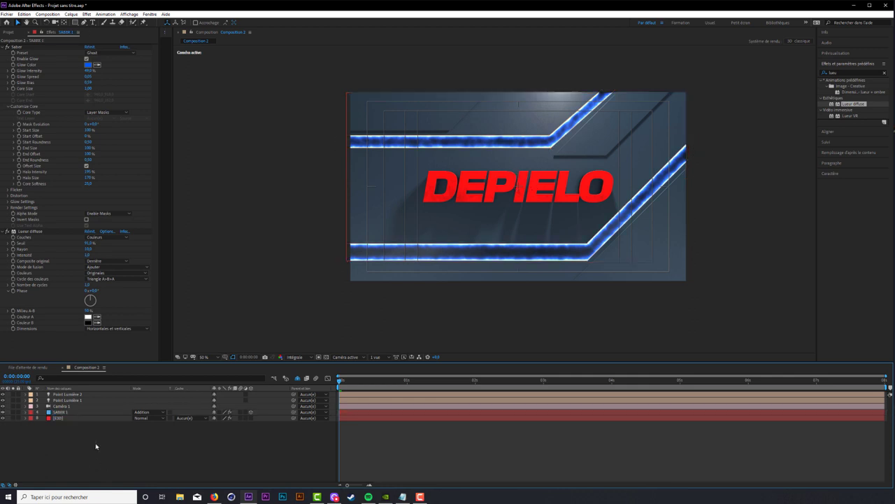
{"action": "right_click", "coordinate": [96, 444]}
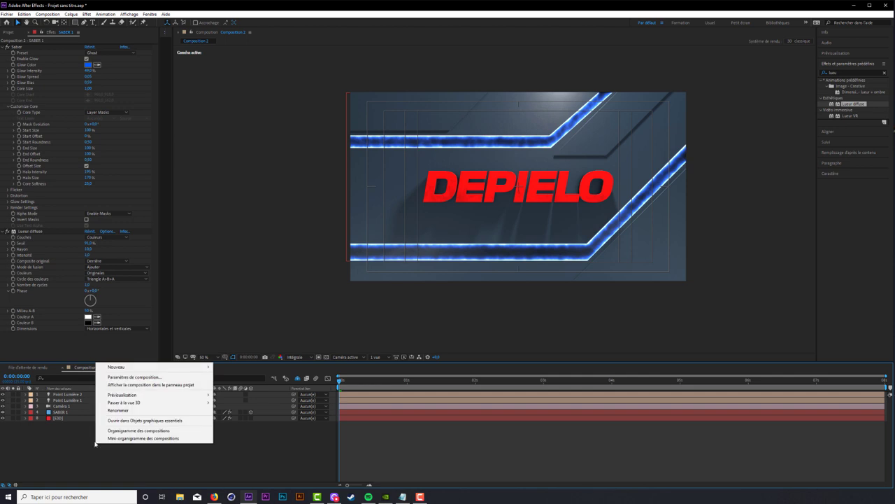
- Create a light-blue solid named ALPHA SABER 1 using a sampled colour and stack it above SABER 1
{"action": "mouse_move", "coordinate": [124, 370]}
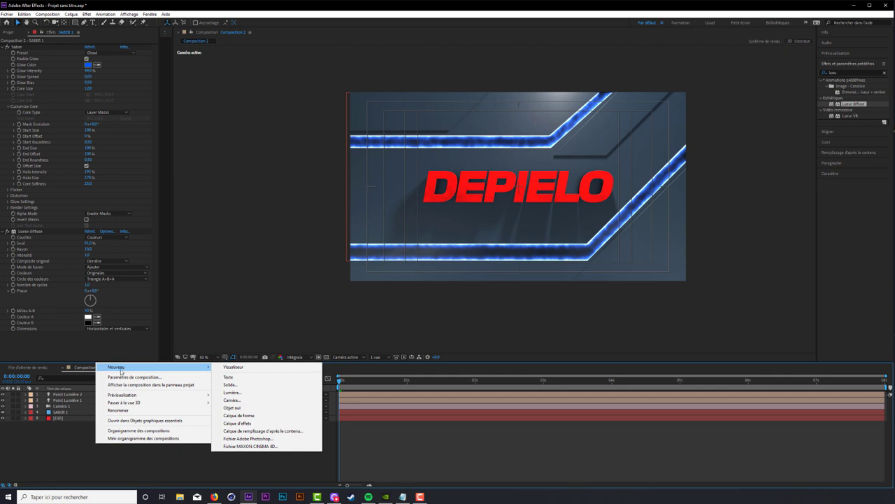
{"action": "left_click", "coordinate": [231, 384]}
{"action": "type", "text": "ALPHA SABER 1"}
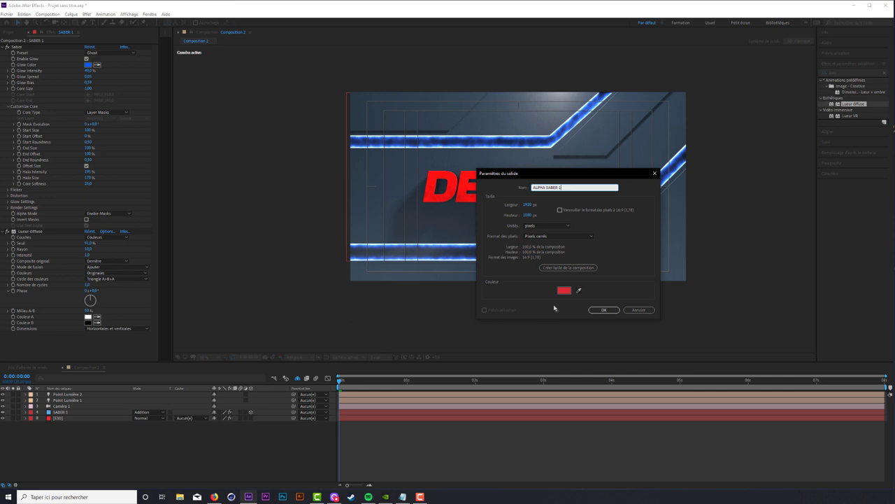
{"action": "left_click", "coordinate": [564, 290]}
{"action": "left_click", "coordinate": [577, 291]}
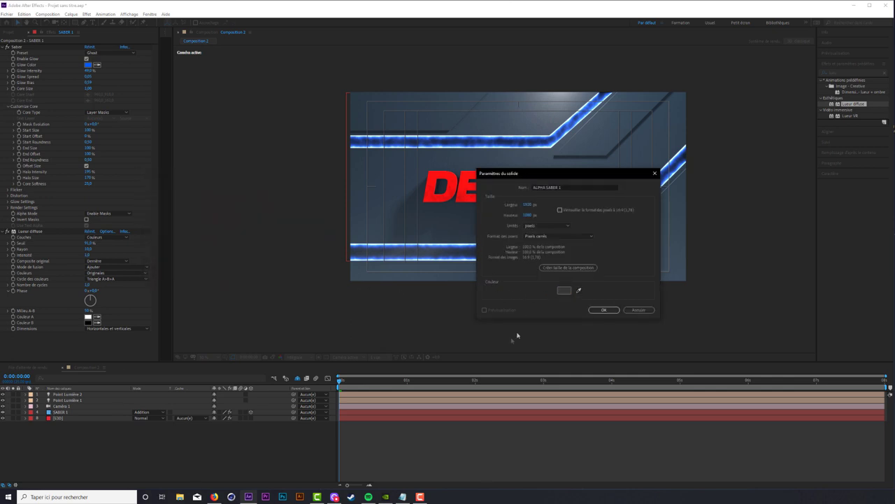
{"action": "left_click", "coordinate": [604, 300]}
{"action": "left_click", "coordinate": [602, 310]}
{"action": "mouse_move", "coordinate": [70, 395]}
{"action": "left_mouse_down"}
{"action": "mouse_move", "coordinate": [75, 418]}
{"action": "mouse_move", "coordinate": [60, 419]}
{"action": "left_mouse_up"}
- Give ALPHA SABER 1 and SABER 1 the Bleu label, then select ALPHA SABER 1 alone
{"action": "left_click", "coordinate": [64, 417], "text": "shift"}
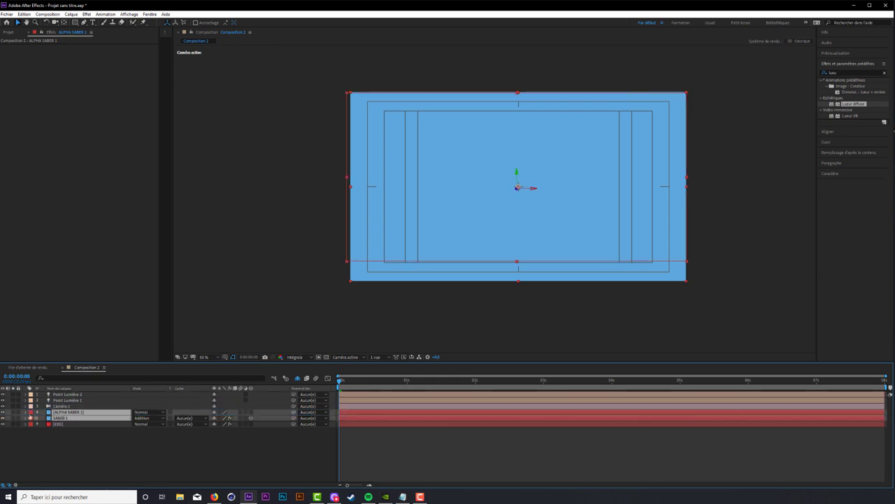
{"action": "left_click", "coordinate": [30, 415]}
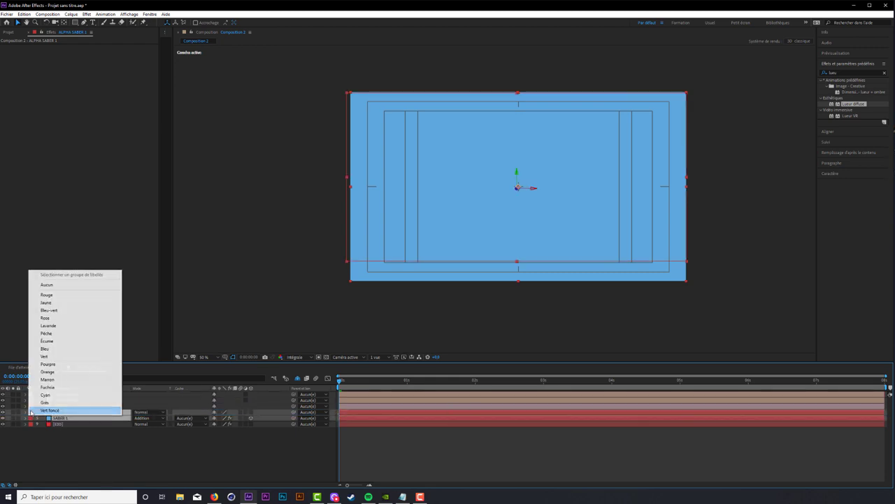
{"action": "left_click", "coordinate": [30, 414]}
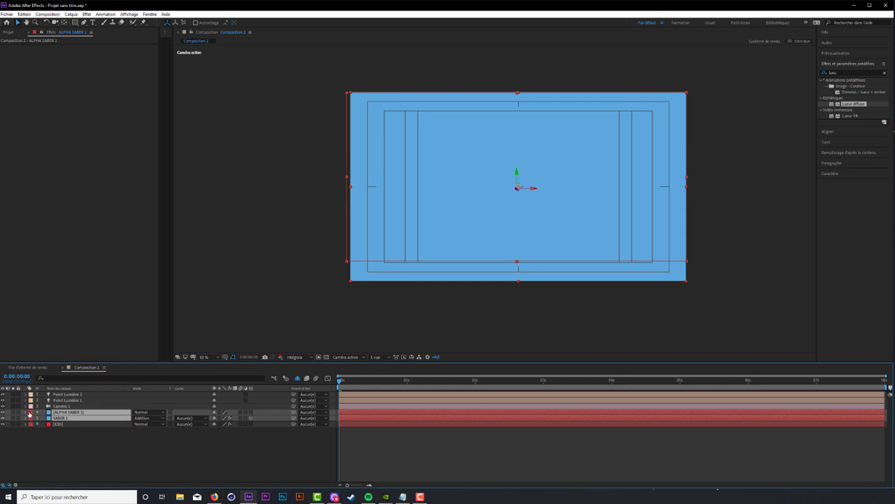
{"action": "left_click", "coordinate": [31, 414]}
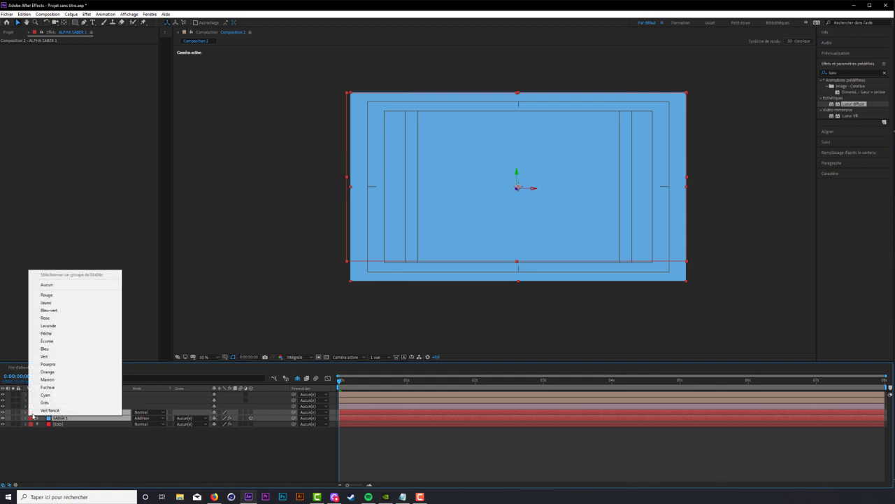
{"action": "left_click", "coordinate": [67, 348]}
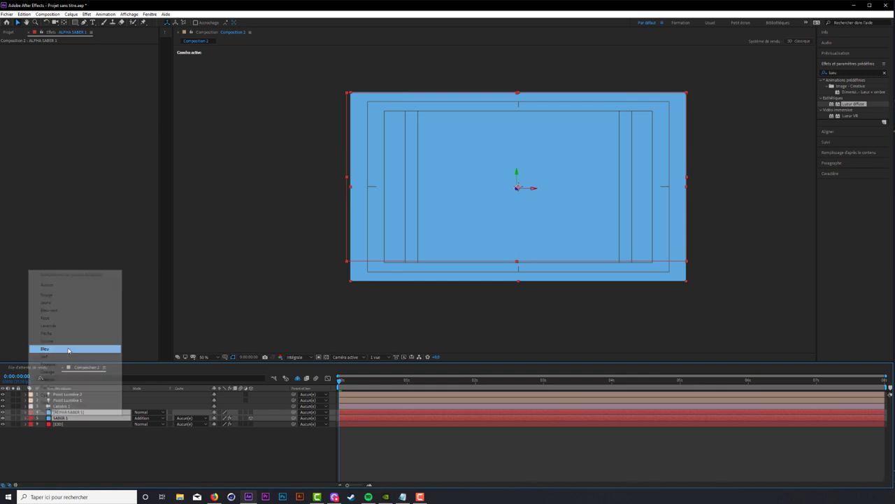
{"action": "left_click", "coordinate": [244, 440]}
{"action": "left_click", "coordinate": [70, 411]}
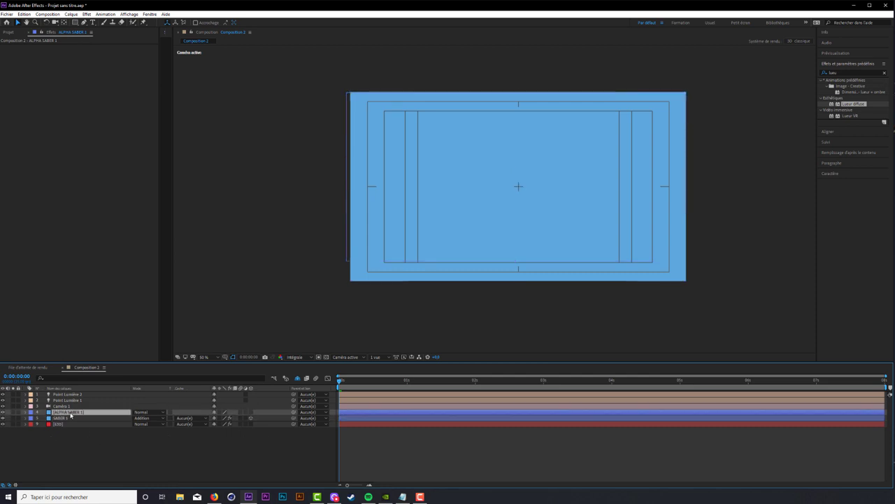
{"action": "left_click", "coordinate": [75, 22]}
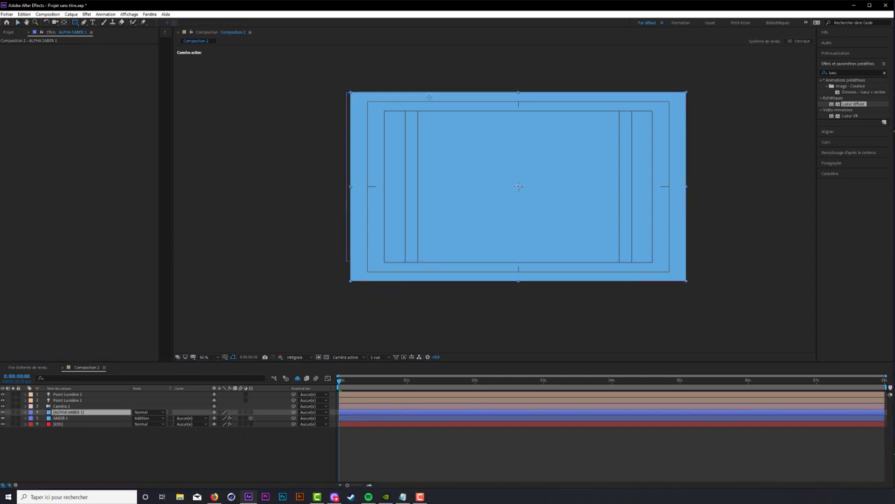
- Draw a tall narrow rectangle mask on ALPHA SABER 1 and raise its feather and expansion
{"action": "left_click_drag", "start_coordinate": [424, 63], "coordinate": [444, 307]}
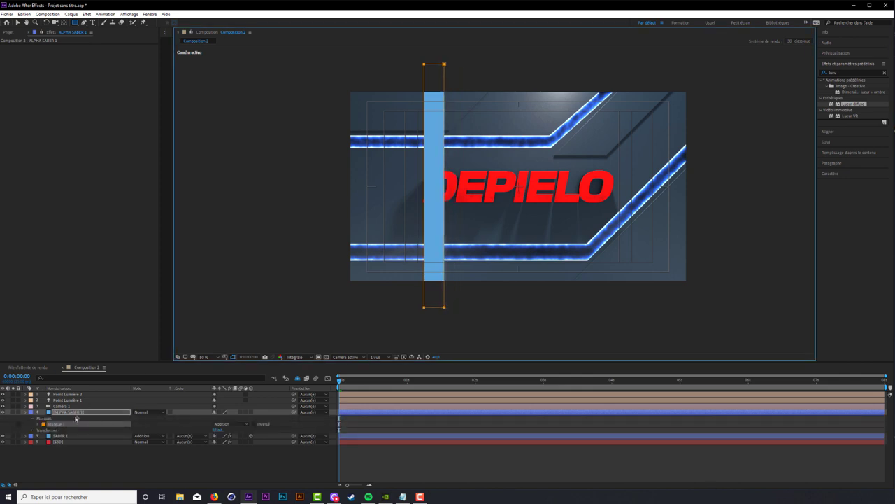
{"action": "left_click", "coordinate": [39, 425]}
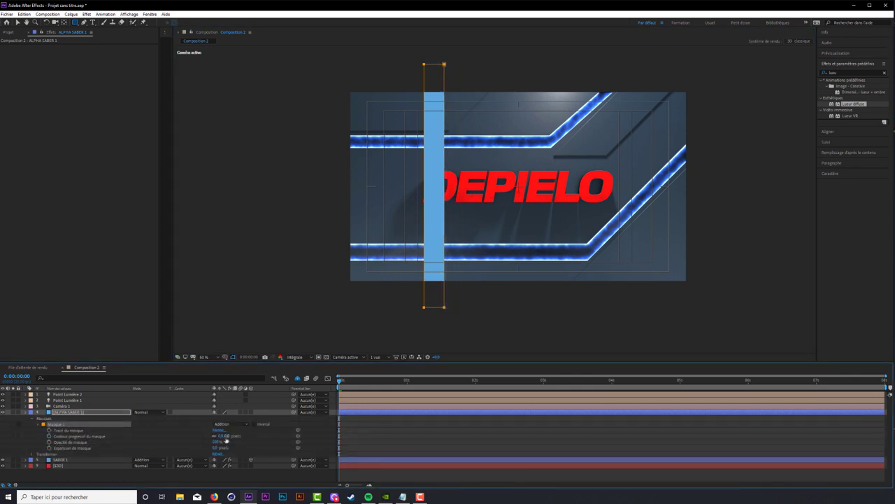
{"action": "left_click_drag", "start_coordinate": [223, 436], "coordinate": [280, 436]}
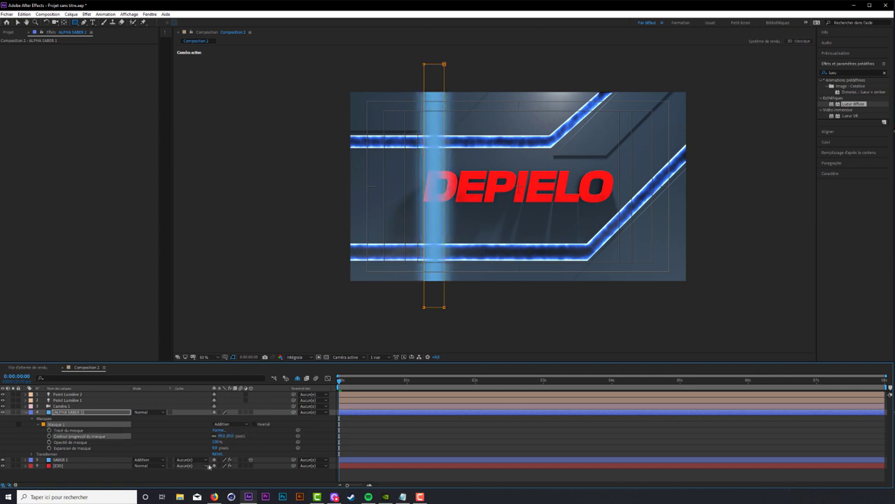
{"action": "left_click_drag", "start_coordinate": [216, 448], "coordinate": [236, 448]}
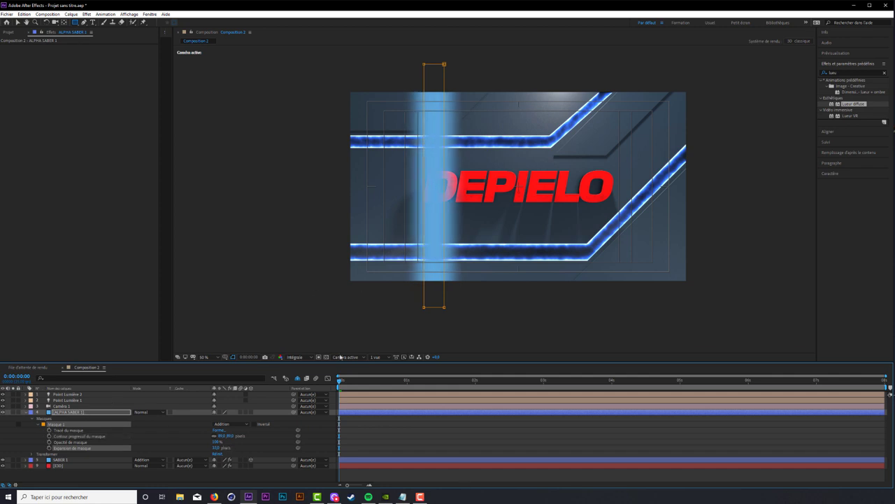
- At 2 seconds, move the mask strip just left of the frame
{"action": "left_click", "coordinate": [475, 384]}
{"action": "left_click", "coordinate": [17, 22]}
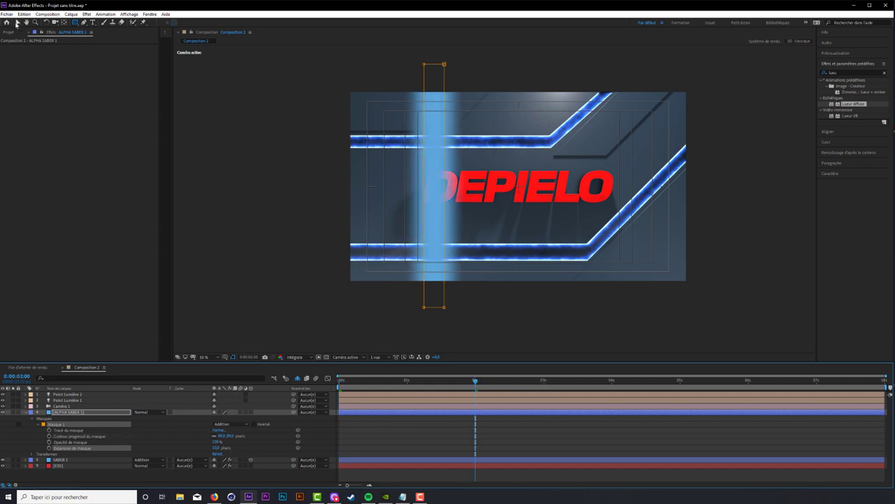
{"action": "left_click", "coordinate": [444, 308]}
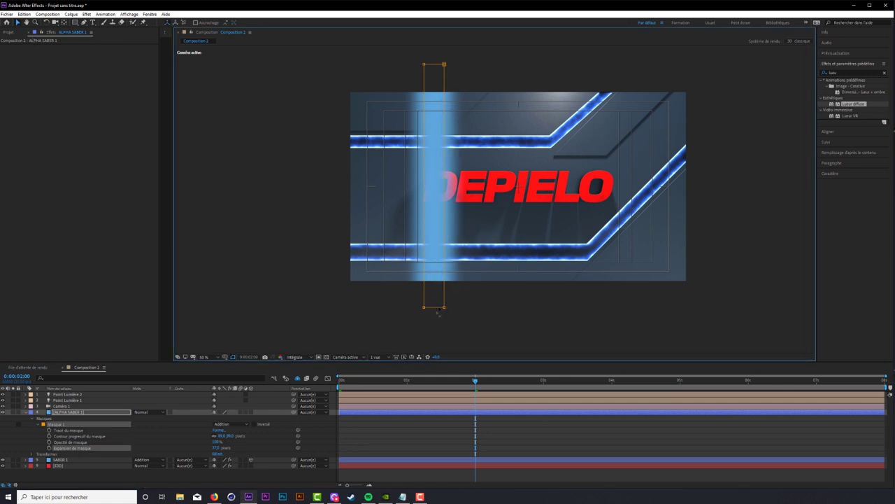
{"action": "left_click", "coordinate": [426, 293]}
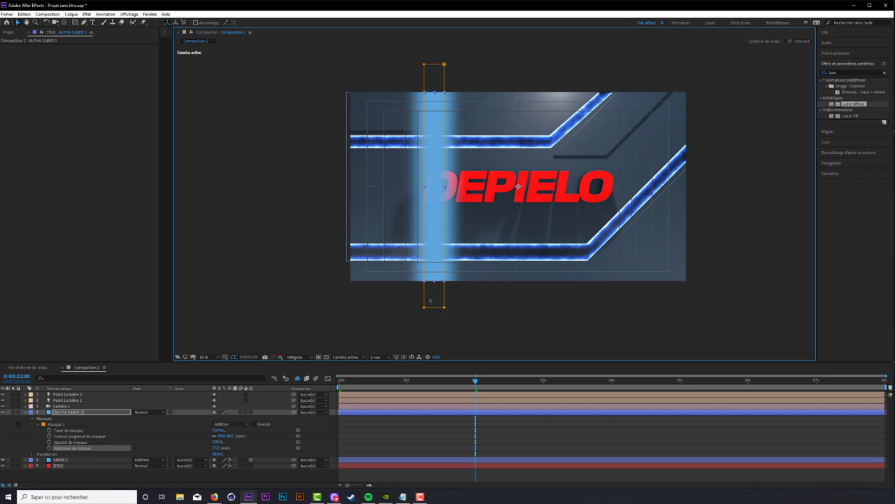
{"action": "left_click", "coordinate": [56, 425]}
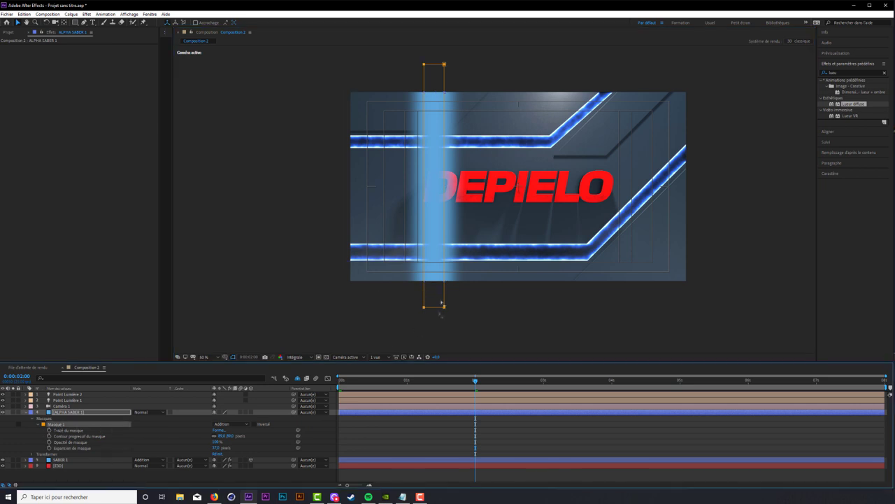
{"action": "left_click_drag", "start_coordinate": [441, 302], "coordinate": [323, 306]}
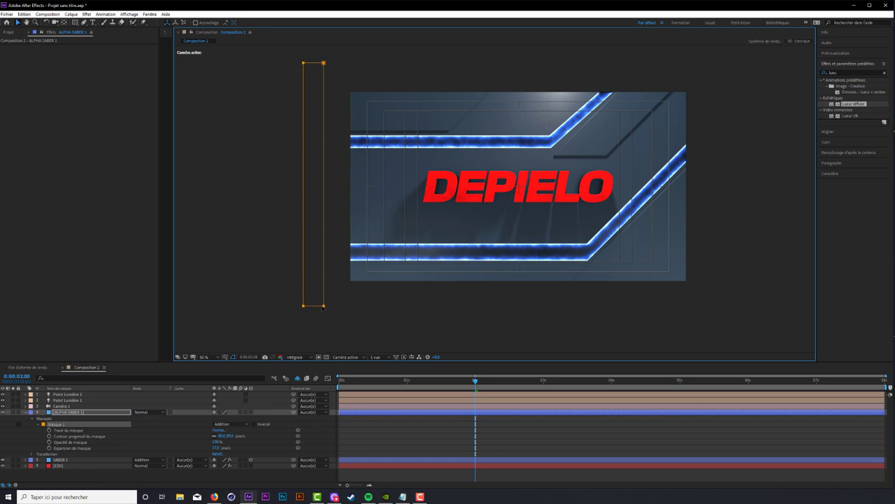
- Keyframe the mask path at 2 s, then drag the strip past the right edge at 3 s
{"action": "left_click", "coordinate": [49, 430]}
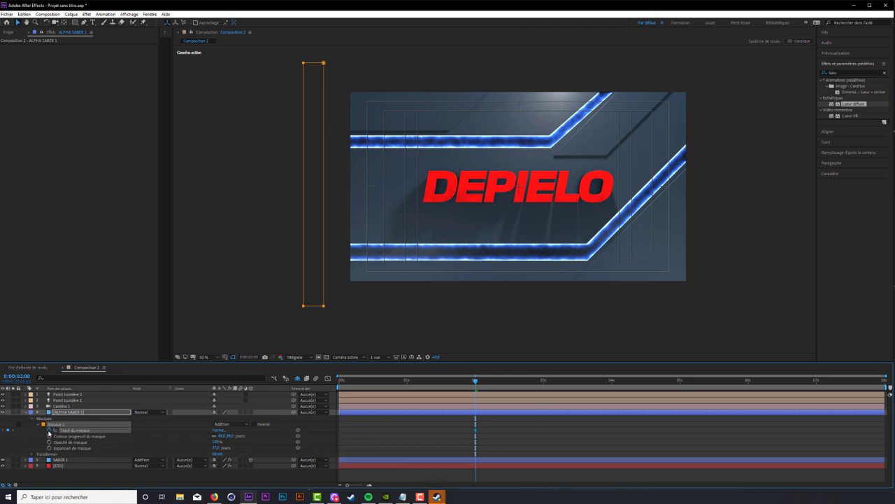
{"action": "left_click", "coordinate": [544, 382]}
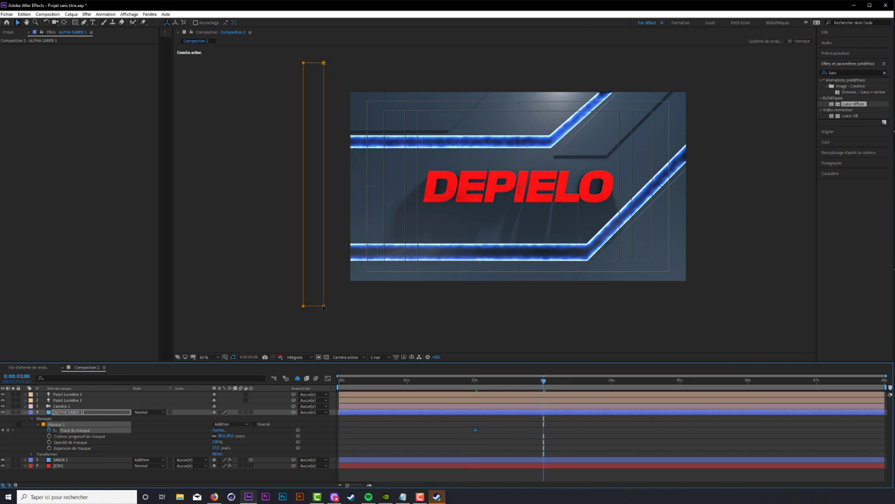
{"action": "left_click_drag", "start_coordinate": [324, 307], "coordinate": [730, 309]}
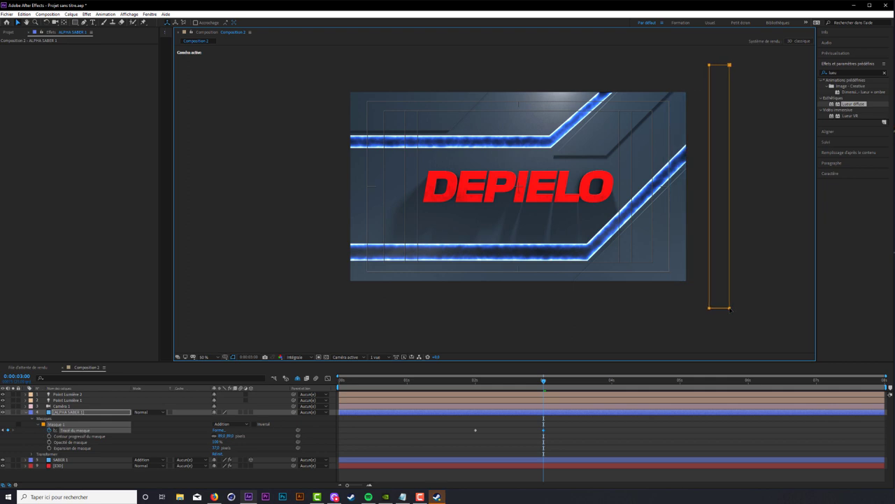
{"action": "left_click", "coordinate": [28, 414]}
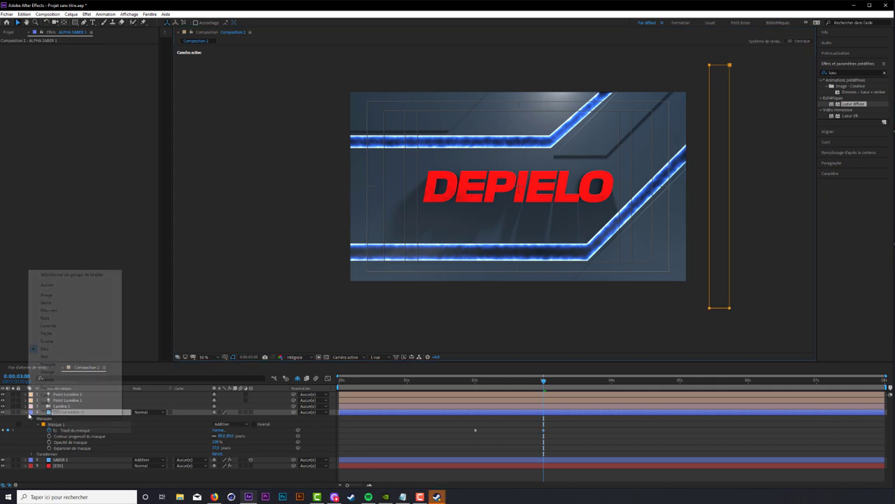
{"action": "left_click", "coordinate": [26, 415]}
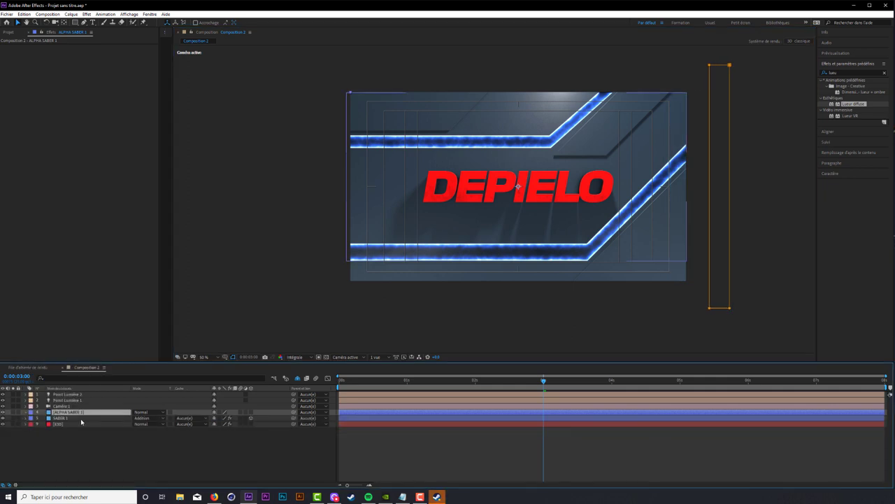
{"action": "left_click", "coordinate": [51, 418]}
{"action": "left_click", "coordinate": [183, 418]}
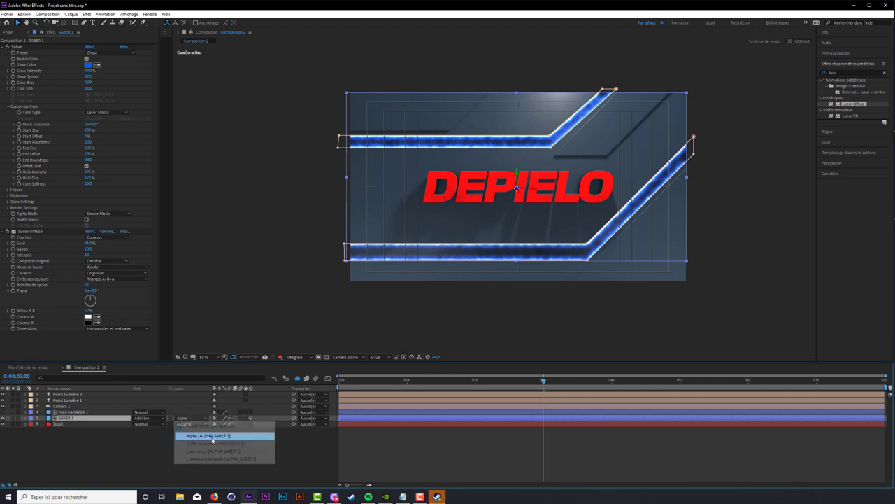
{"action": "left_click", "coordinate": [210, 436]}
{"action": "left_click_drag", "start_coordinate": [543, 382], "coordinate": [518, 382]}
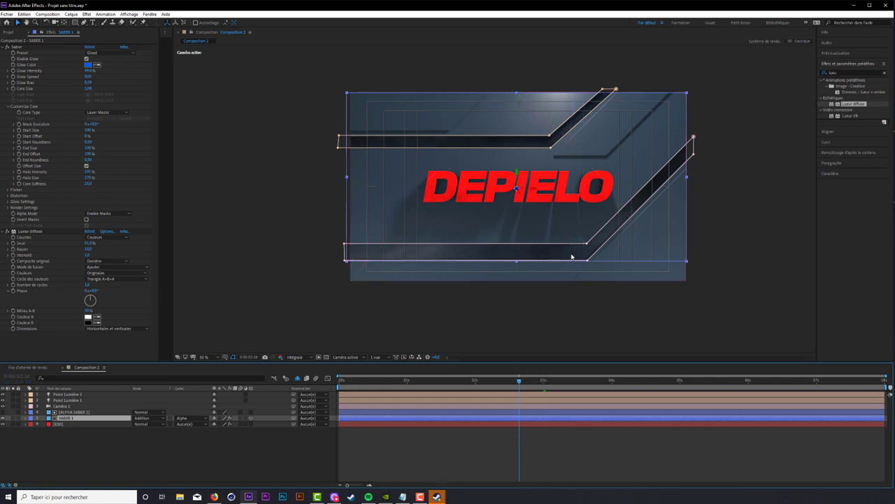
{"action": "left_click", "coordinate": [411, 283]}
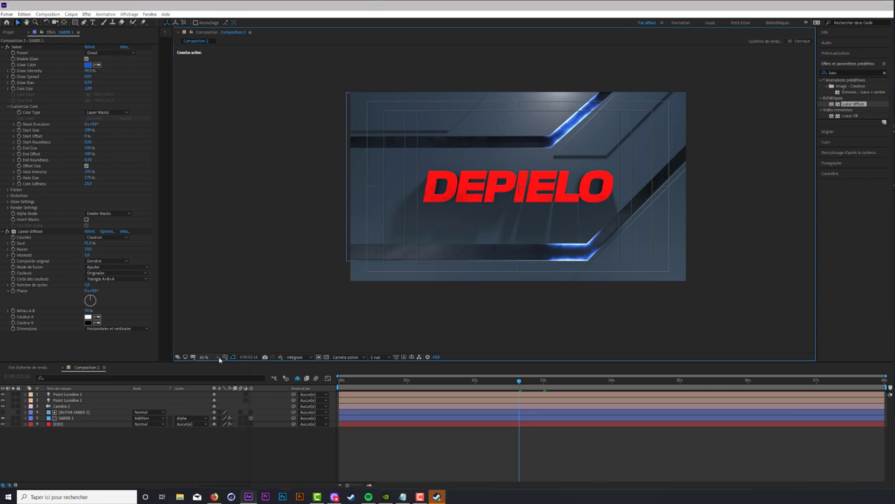
{"action": "key", "text": "shift+slash"}
{"action": "left_click", "coordinate": [225, 356]}
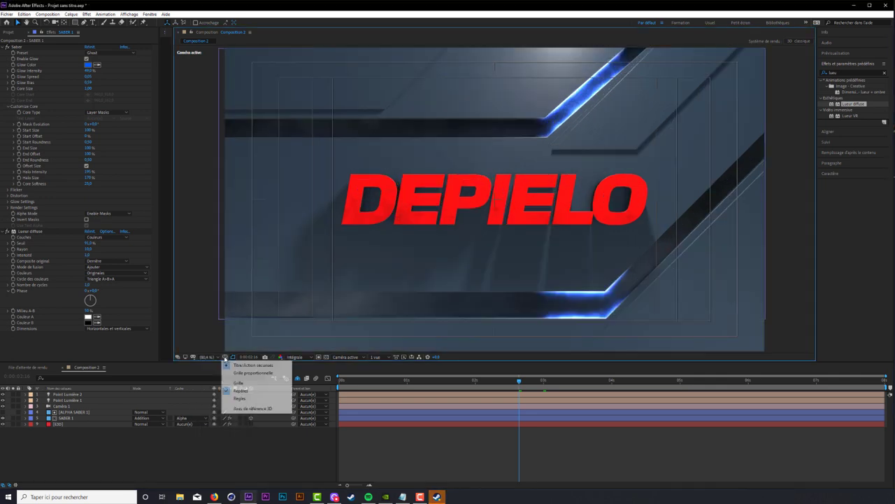
{"action": "left_click", "coordinate": [233, 365]}
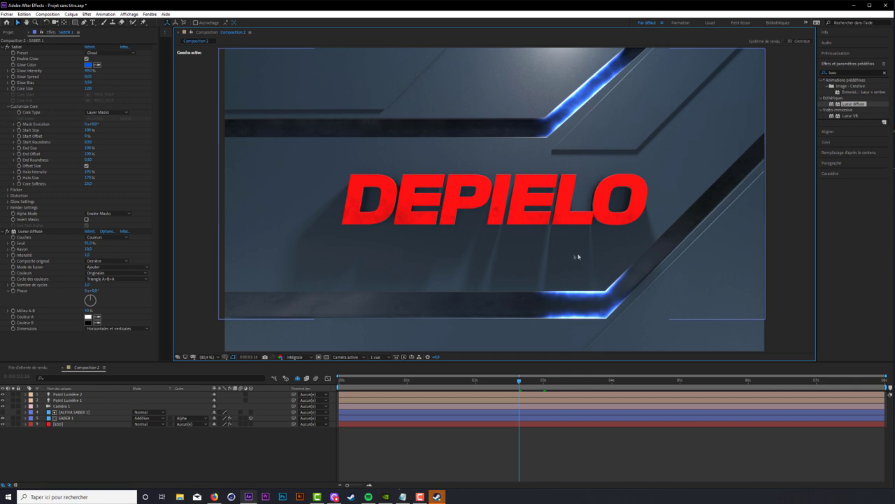
{"action": "left_click", "coordinate": [4, 412]}
{"action": "left_click", "coordinate": [4, 412]}
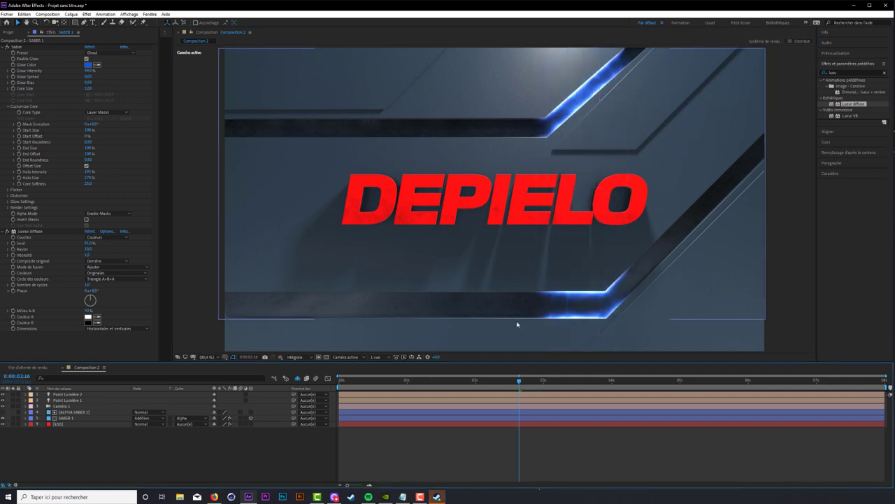
{"action": "mouse_move", "coordinate": [518, 381]}
{"action": "left_mouse_down"}
{"action": "mouse_move", "coordinate": [508, 382]}
{"action": "mouse_move", "coordinate": [524, 389]}
{"action": "left_mouse_up"}
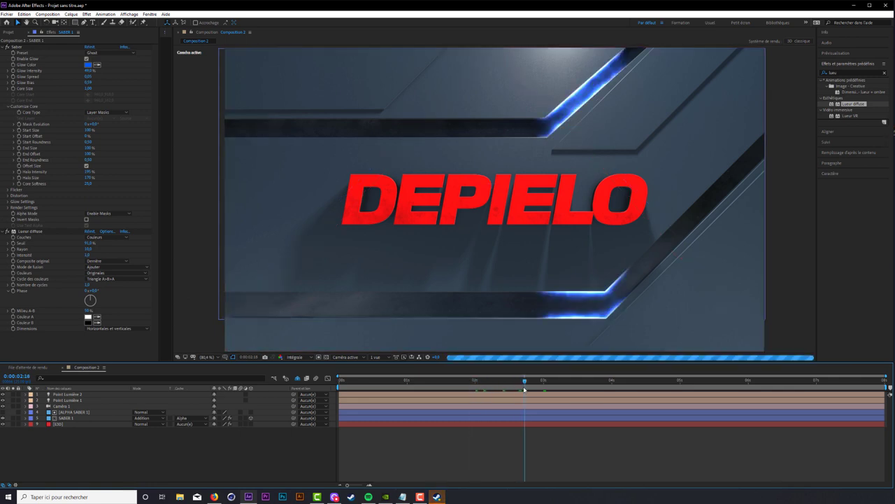
{"action": "key", "text": "comma"}
{"action": "key", "text": "comma"}
{"action": "key", "text": "comma"}
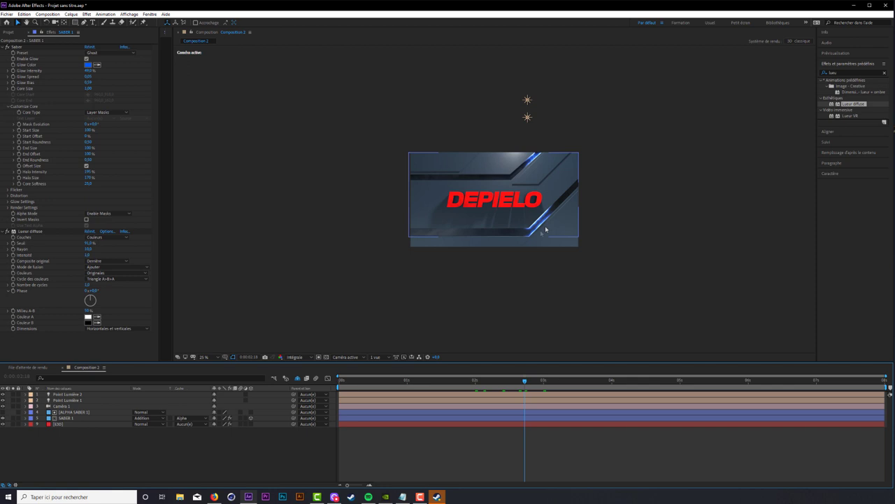
{"action": "key", "text": "period"}
{"action": "key", "text": "period"}
{"action": "key", "text": "period"}
{"action": "left_click_drag", "start_coordinate": [524, 381], "coordinate": [509, 383]}
{"action": "key", "text": "comma"}
{"action": "key", "text": "comma"}
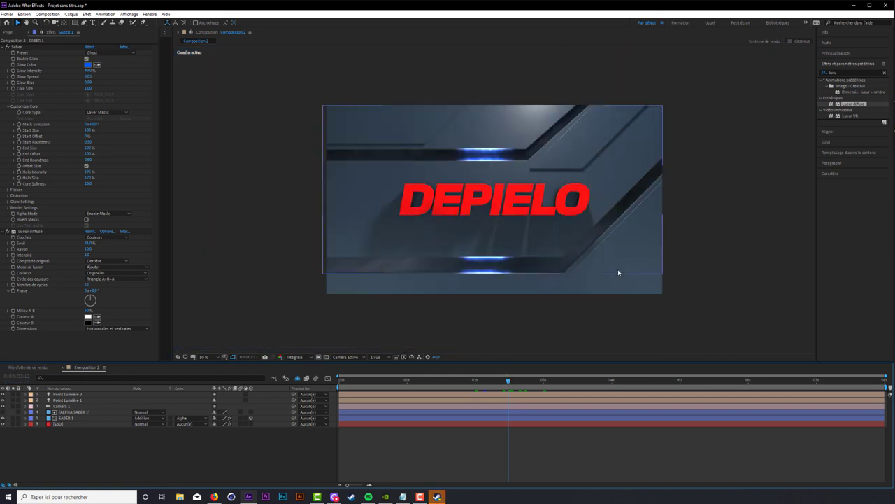
{"action": "left_click", "coordinate": [68, 412]}
- Duplicate SABER 1 with its ALPHA SABER 1 matte and label the copies Pourpre
{"action": "left_click", "coordinate": [74, 418], "text": "shift"}
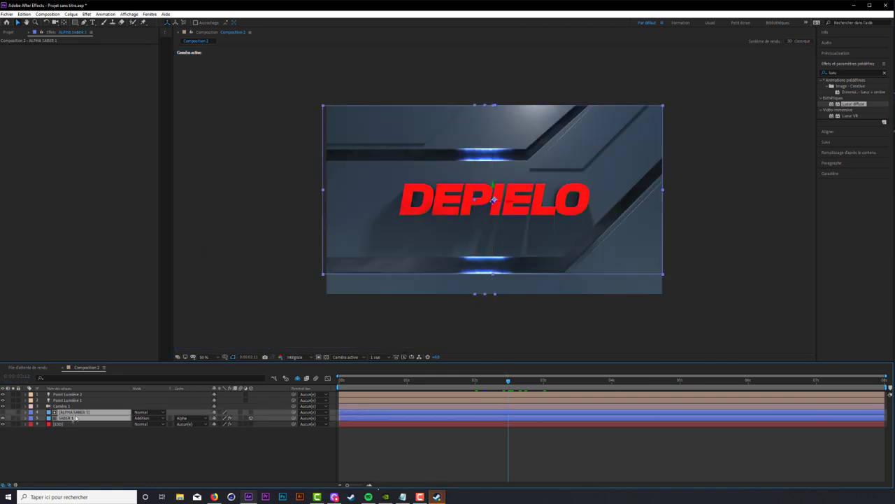
{"action": "key", "text": "ctrl+d"}
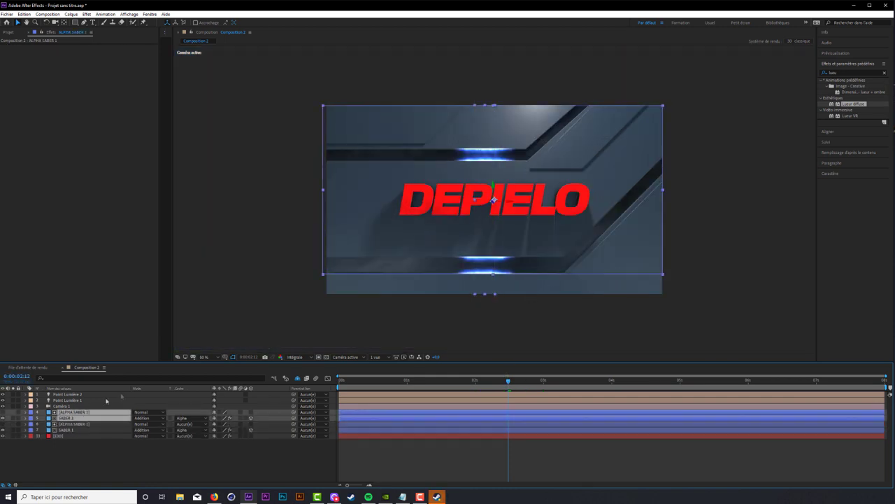
{"action": "left_click", "coordinate": [33, 414]}
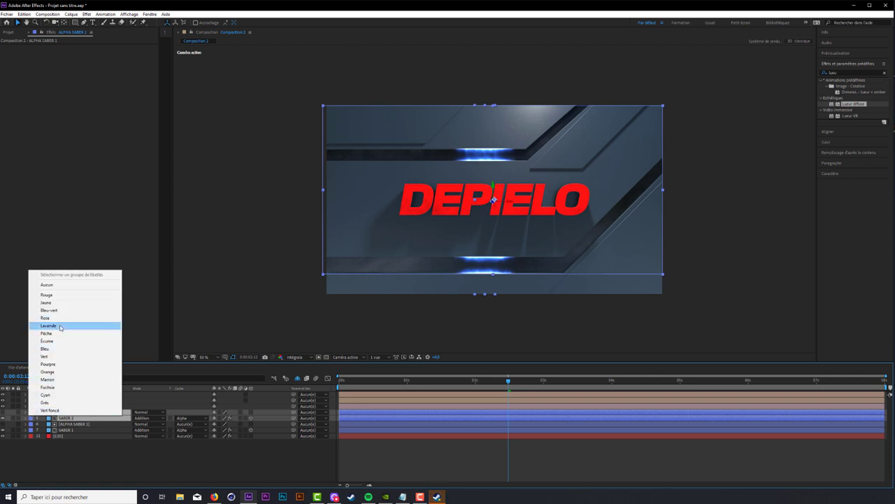
{"action": "left_click", "coordinate": [60, 326]}
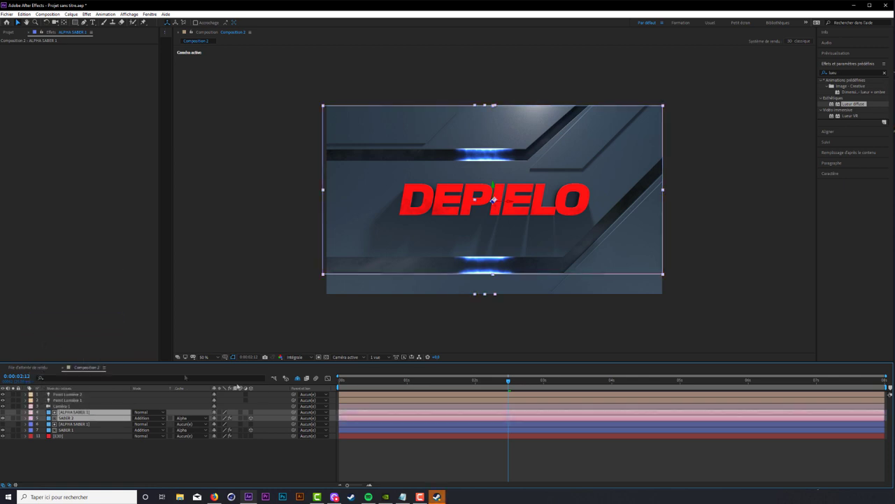
{"action": "left_click", "coordinate": [30, 416]}
{"action": "left_click", "coordinate": [51, 357]}
{"action": "left_click", "coordinate": [30, 415]}
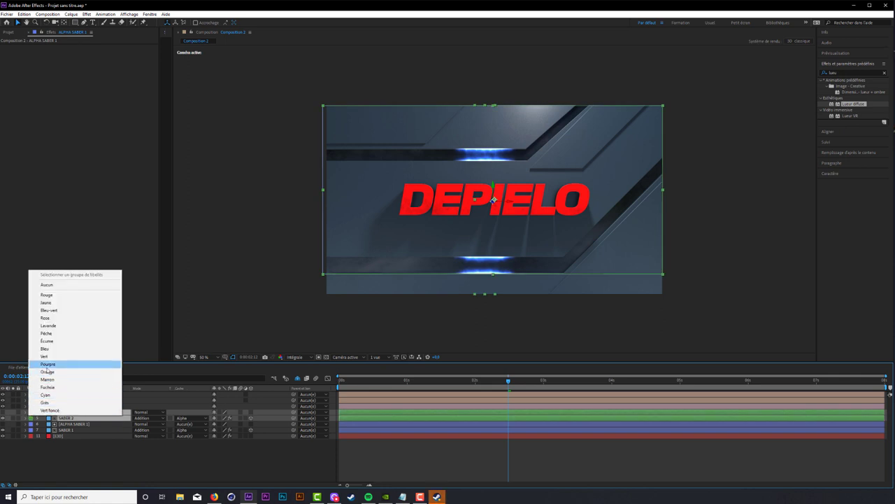
{"action": "left_click", "coordinate": [47, 364]}
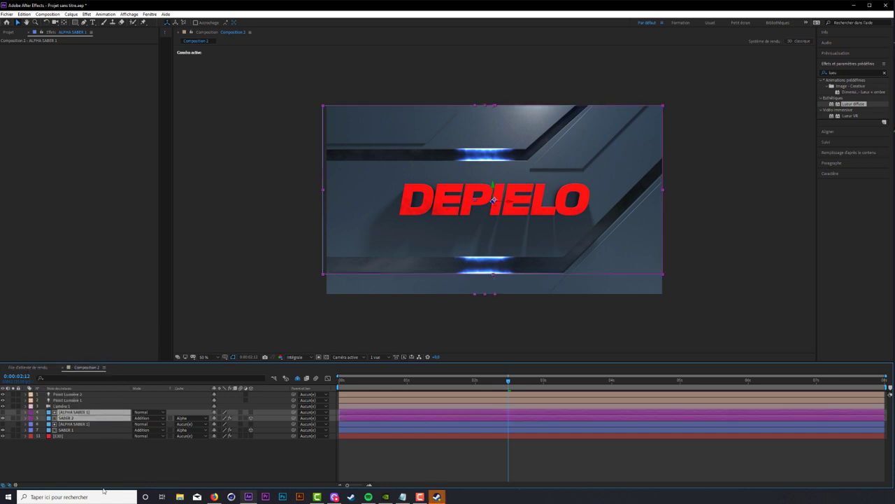
{"action": "left_click", "coordinate": [80, 474]}
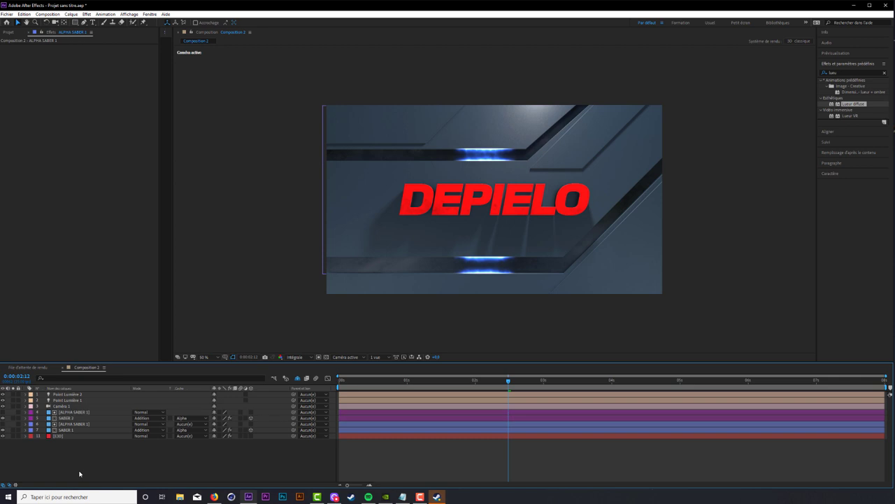
{"action": "left_click", "coordinate": [70, 417]}
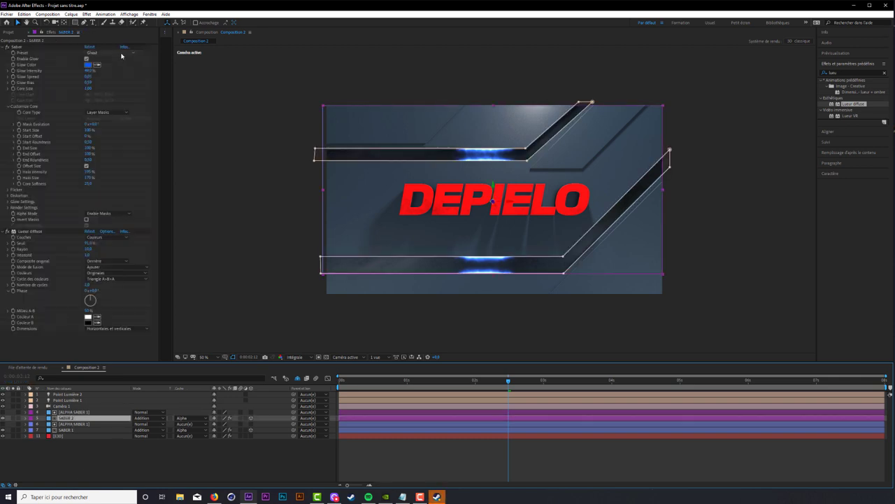
- Switch SABER 2's Saber preset to Wavelet
{"action": "left_click", "coordinate": [122, 53]}
{"action": "left_click", "coordinate": [113, 156]}
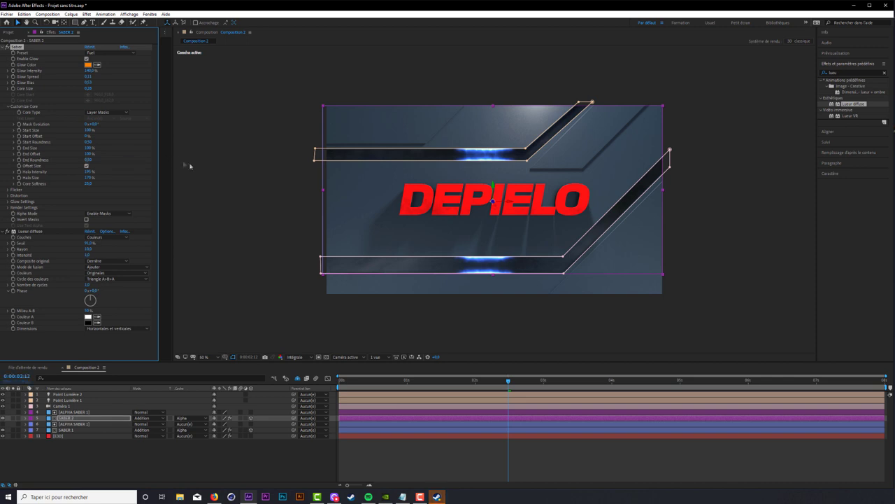
{"action": "left_click", "coordinate": [110, 53]}
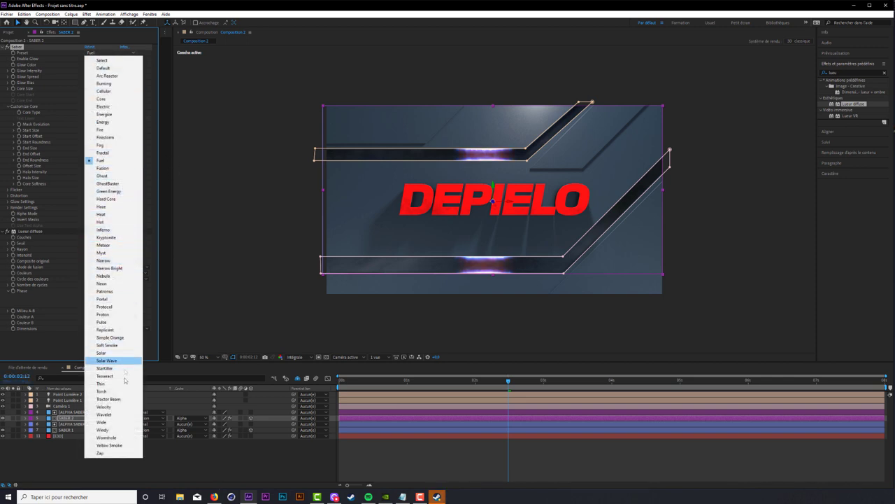
{"action": "left_click", "coordinate": [104, 415]}
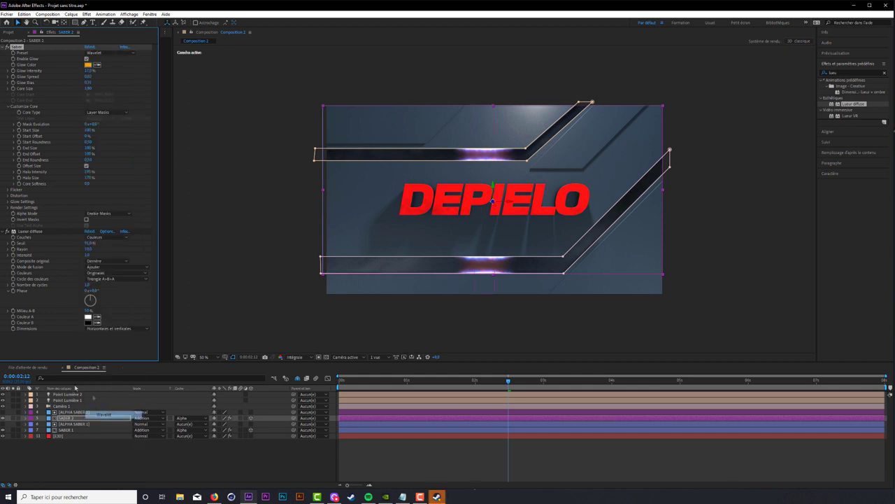
{"action": "key", "text": "slash"}
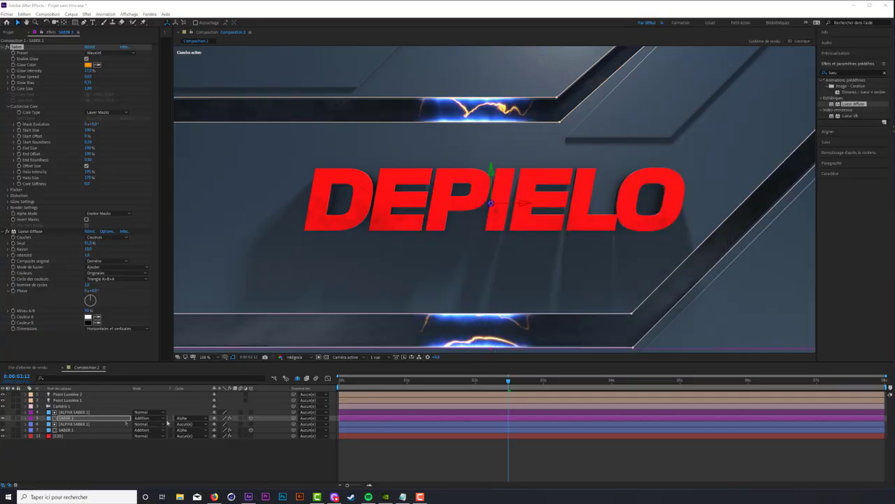
- Change SABER 2's glow colour from orange to blue and preview the sweep
{"action": "left_click", "coordinate": [77, 413]}
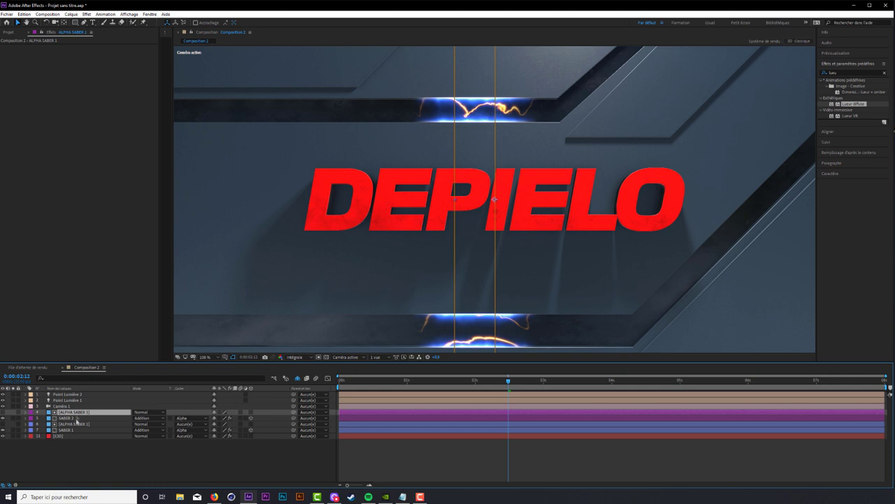
{"action": "left_click", "coordinate": [77, 418]}
{"action": "left_click", "coordinate": [88, 64]}
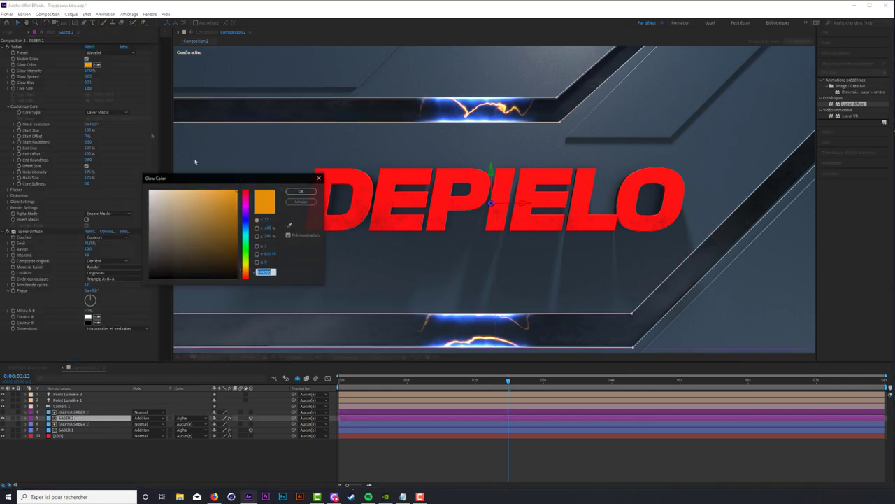
{"action": "left_click_drag", "start_coordinate": [247, 235], "coordinate": [246, 228]}
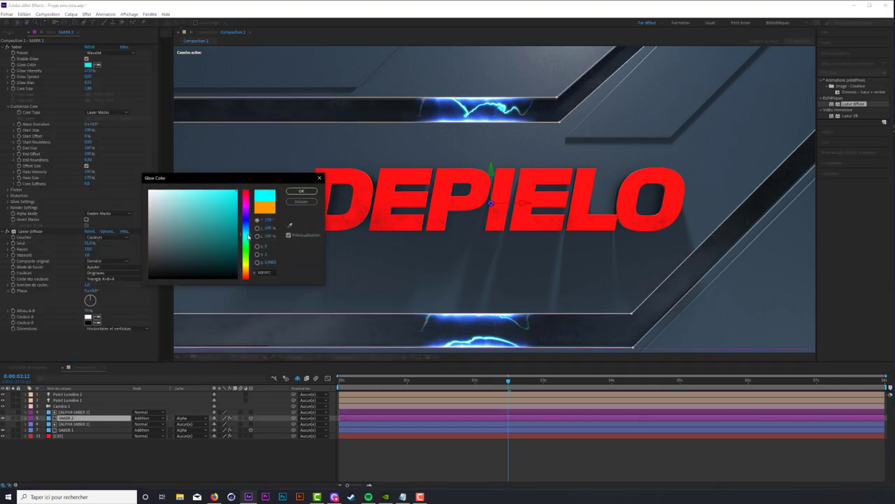
{"action": "left_click", "coordinate": [301, 191]}
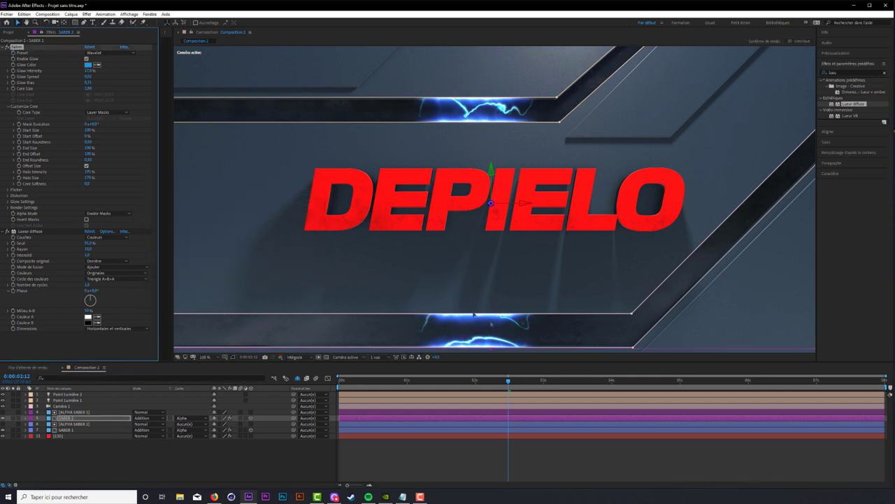
{"action": "key", "text": "space"}
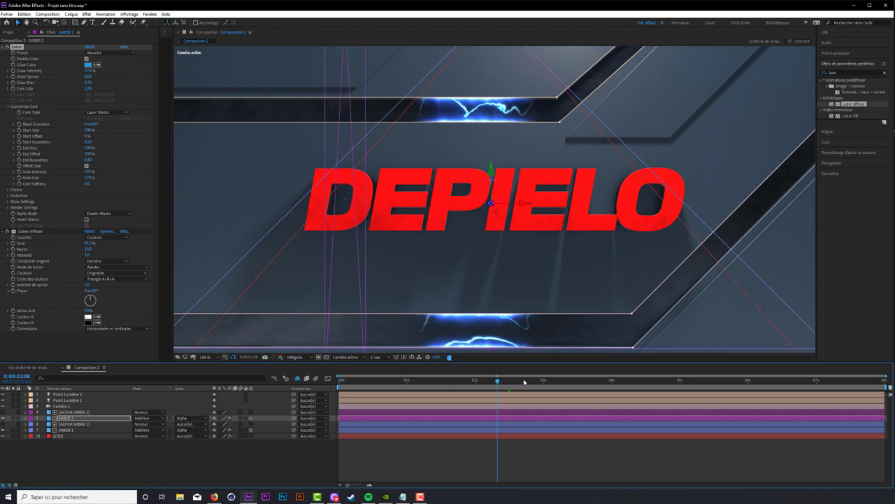
- Reveal the second ALPHA SABER 1's mask path keyframes and shift them slightly later
{"action": "left_click", "coordinate": [95, 412]}
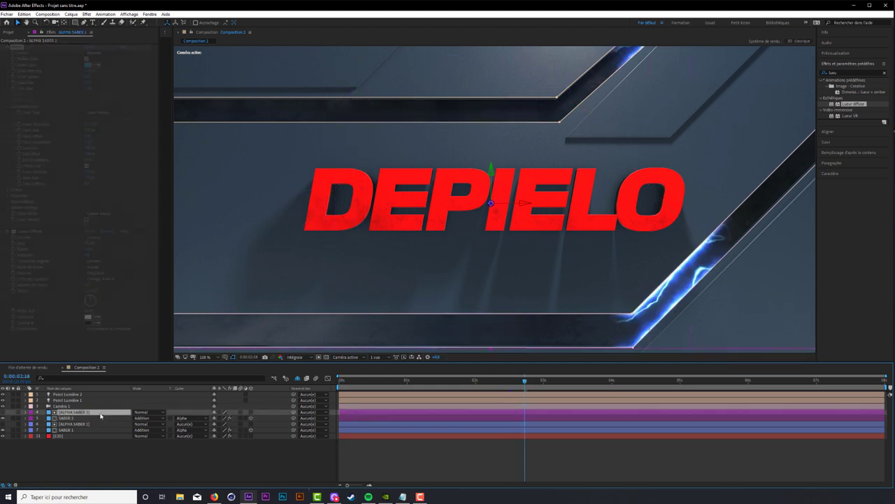
{"action": "left_click", "coordinate": [511, 381]}
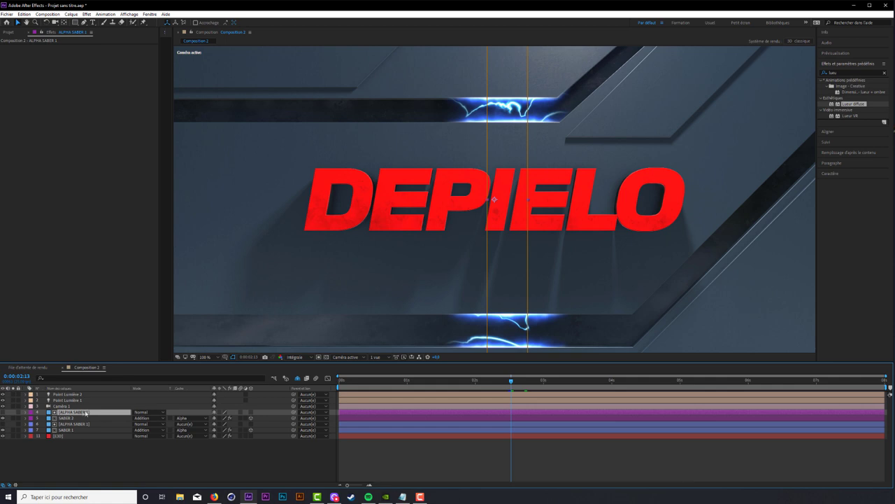
{"action": "key", "text": "m"}
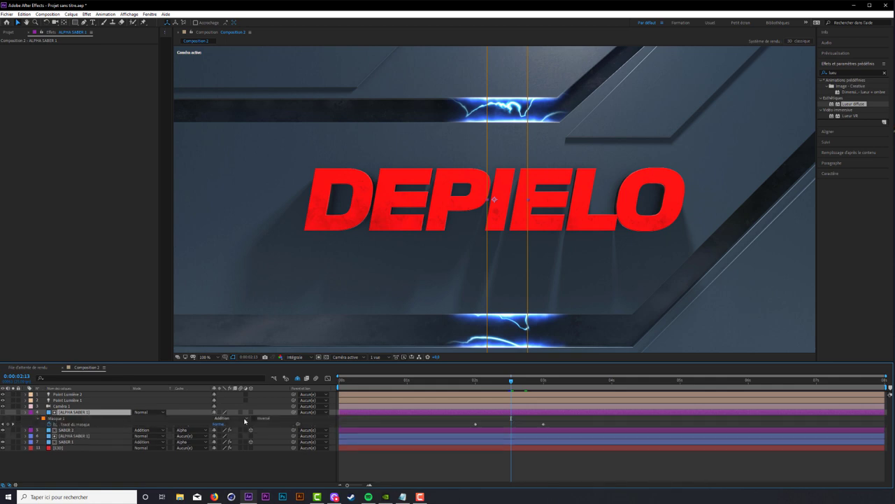
{"action": "mouse_move", "coordinate": [550, 419]}
{"action": "left_mouse_down"}
{"action": "mouse_move", "coordinate": [471, 427]}
{"action": "mouse_move", "coordinate": [480, 426]}
{"action": "left_mouse_up"}
{"action": "mouse_move", "coordinate": [476, 425]}
{"action": "scroll", "coordinate": [478, 285], "scroll_direction": "down", "scroll_amount": 4}
{"action": "scroll", "coordinate": [560, 274], "scroll_direction": "up", "scroll_amount": 2}
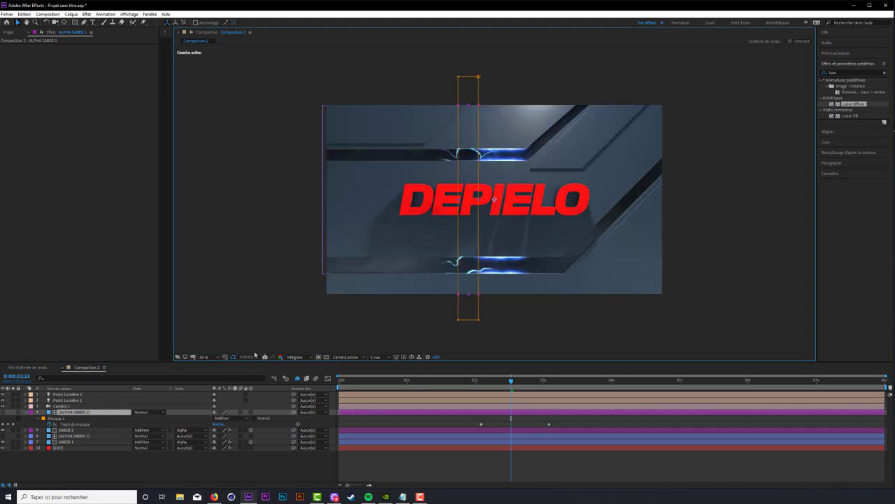
{"action": "left_click", "coordinate": [204, 357]}
{"action": "left_click", "coordinate": [209, 363]}
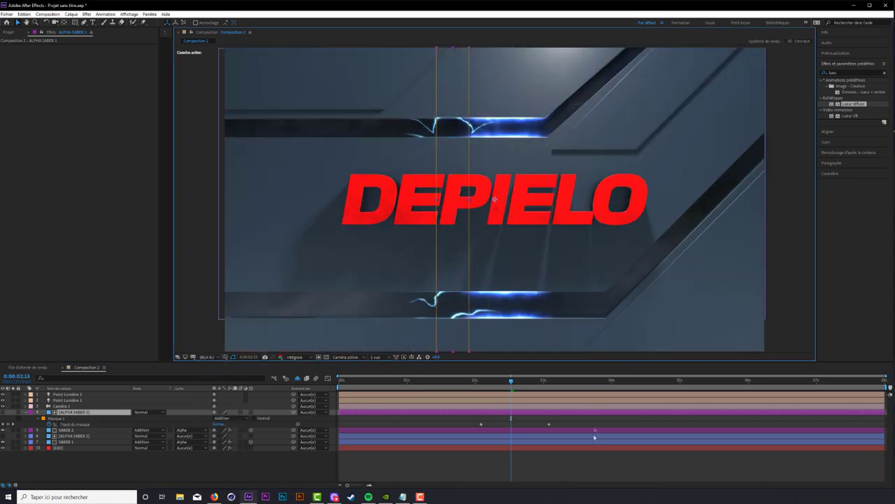
- Scrub around 0:00:02:13 to check the offset lightning sweep
{"action": "left_click", "coordinate": [559, 423]}
{"action": "left_click_drag", "start_coordinate": [511, 382], "coordinate": [531, 386]}
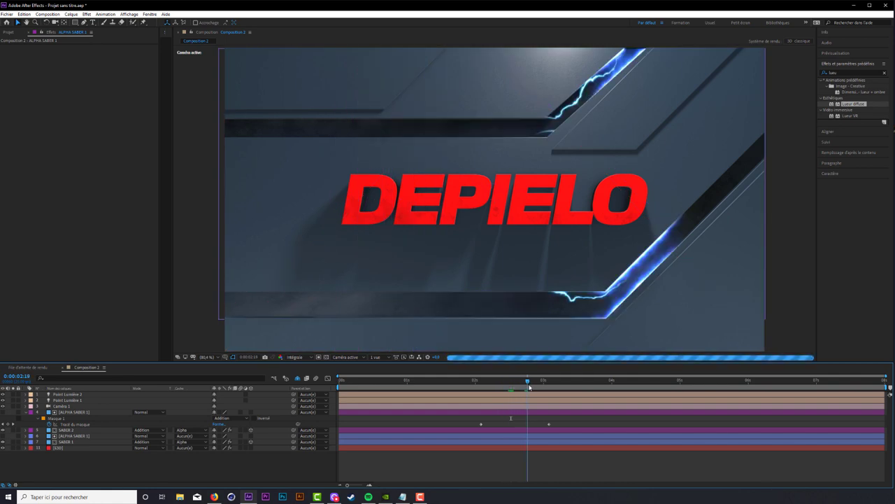
{"action": "key", "text": "comma"}
{"action": "key", "text": "comma"}
{"action": "key", "text": "period"}
{"action": "key", "text": "comma"}
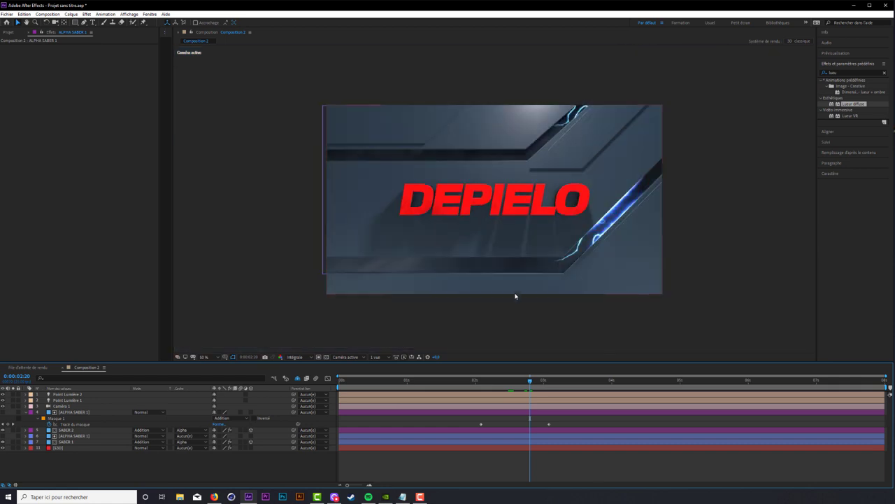
{"action": "left_click_drag", "start_coordinate": [533, 384], "coordinate": [517, 388]}
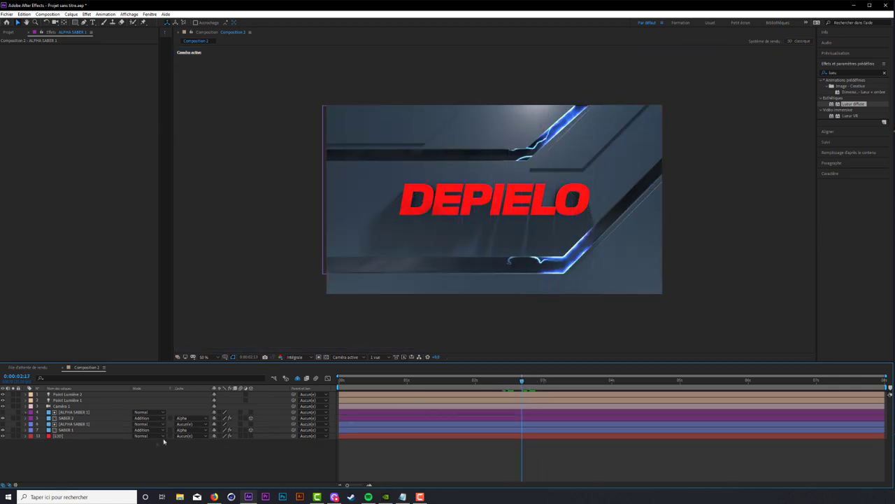
{"action": "left_click", "coordinate": [81, 438]}
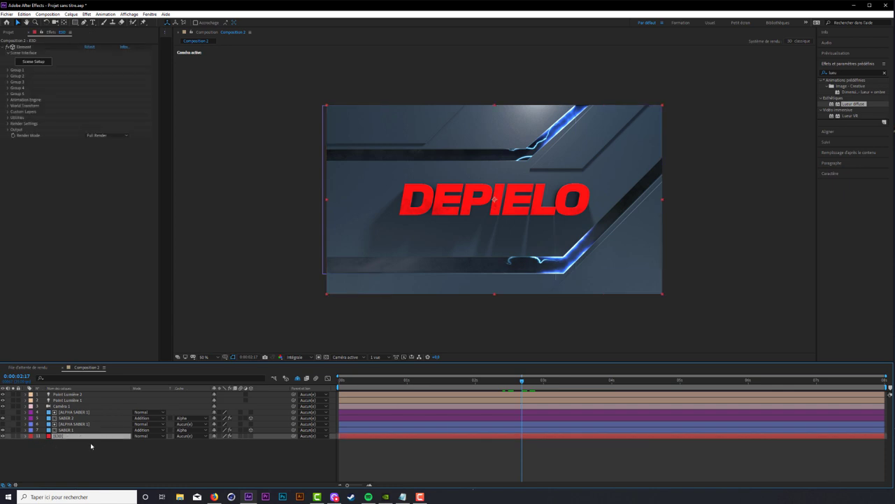
- Duplicate the E3D layer, move the copy above the saber layers, and select the bottom layer's Element effect
{"action": "key", "text": "ctrl+d"}
{"action": "left_click_drag", "start_coordinate": [60, 440], "coordinate": [70, 414]}
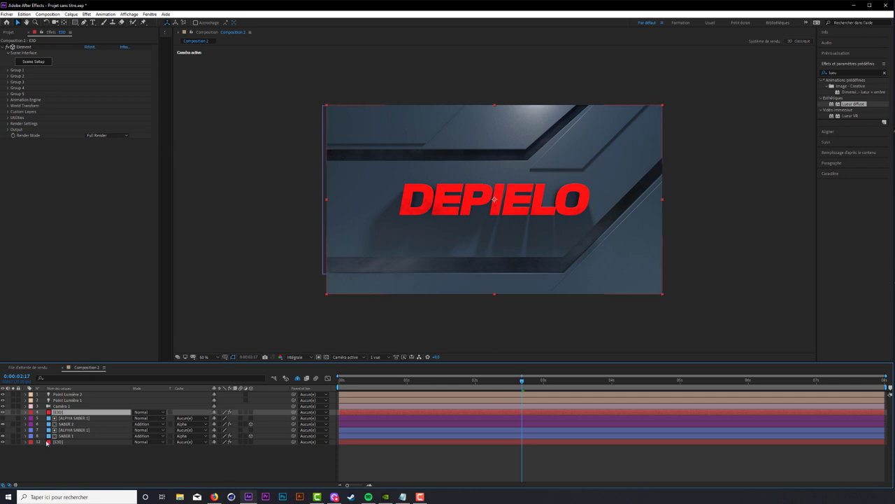
{"action": "left_click", "coordinate": [59, 442]}
{"action": "left_click", "coordinate": [27, 67]}
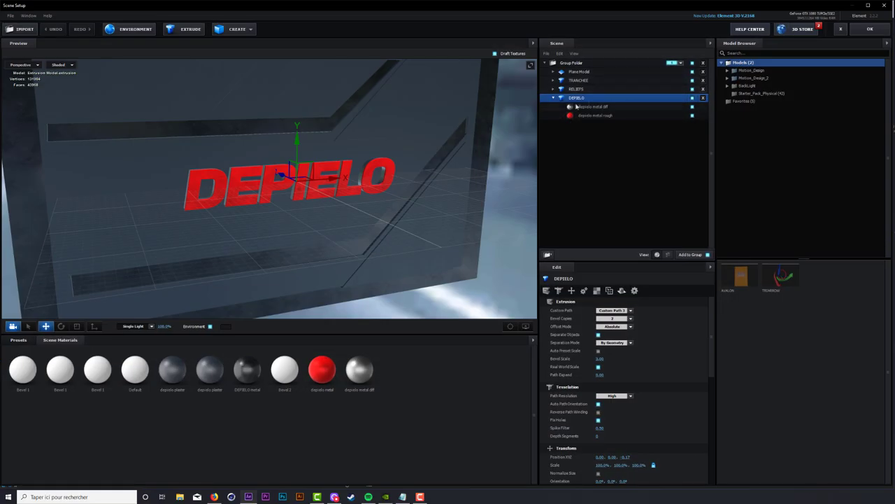
- Hide the DEPIELO model in the bottom E3D layer's scene and apply
{"action": "left_click", "coordinate": [553, 98]}
{"action": "left_click", "coordinate": [692, 97]}
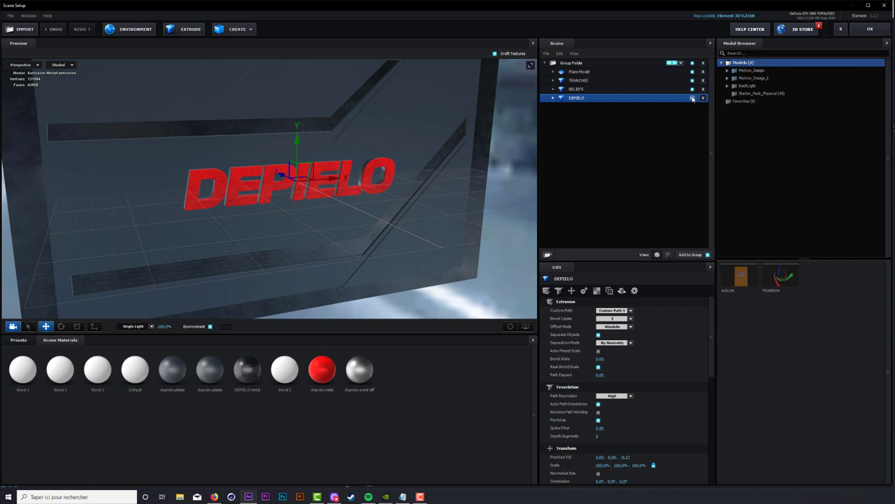
{"action": "left_click", "coordinate": [870, 29]}
- On the upper E3D layer, make the RELIEFS plaster blue material a matte shadow
{"action": "left_click", "coordinate": [70, 411]}
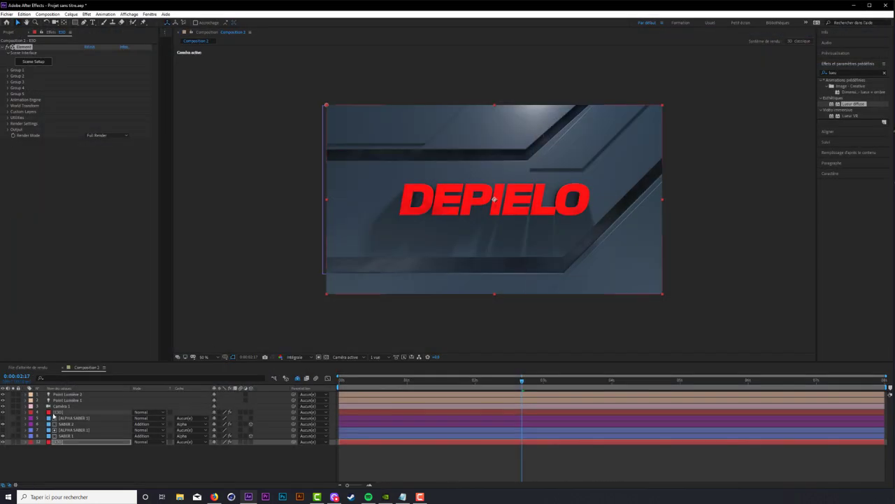
{"action": "left_click", "coordinate": [23, 46]}
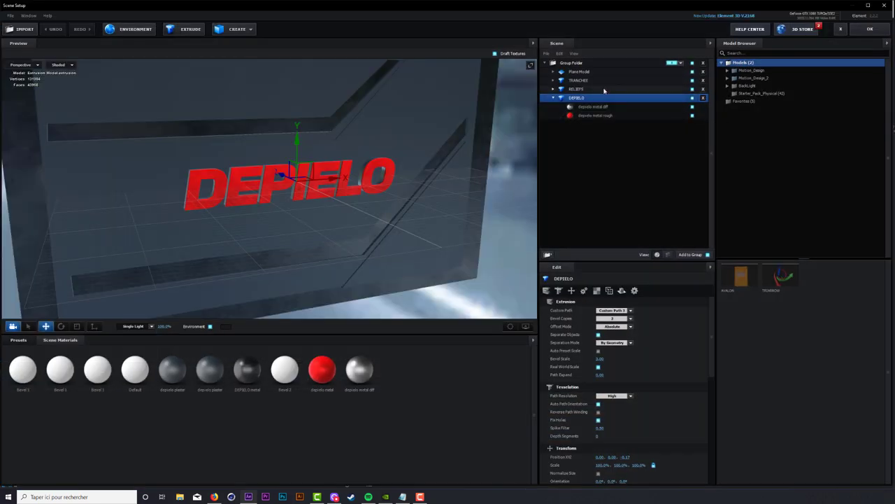
{"action": "left_click", "coordinate": [553, 89]}
{"action": "left_click", "coordinate": [591, 98]}
{"action": "scroll", "coordinate": [635, 363], "scroll_direction": "down", "scroll_amount": 3}
{"action": "scroll", "coordinate": [635, 364], "scroll_direction": "down", "scroll_amount": 3}
{"action": "scroll", "coordinate": [633, 362], "scroll_direction": "down", "scroll_amount": 3}
{"action": "scroll", "coordinate": [615, 353], "scroll_direction": "down", "scroll_amount": 3}
{"action": "scroll", "coordinate": [587, 343], "scroll_direction": "down", "scroll_amount": 3}
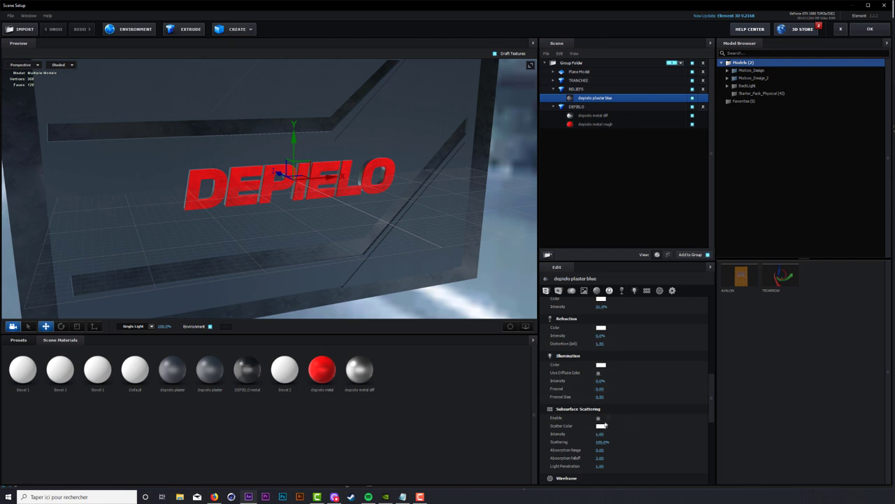
{"action": "scroll", "coordinate": [606, 426], "scroll_direction": "down", "scroll_amount": 3}
{"action": "scroll", "coordinate": [609, 434], "scroll_direction": "down", "scroll_amount": 3}
{"action": "scroll", "coordinate": [611, 442], "scroll_direction": "down", "scroll_amount": 3}
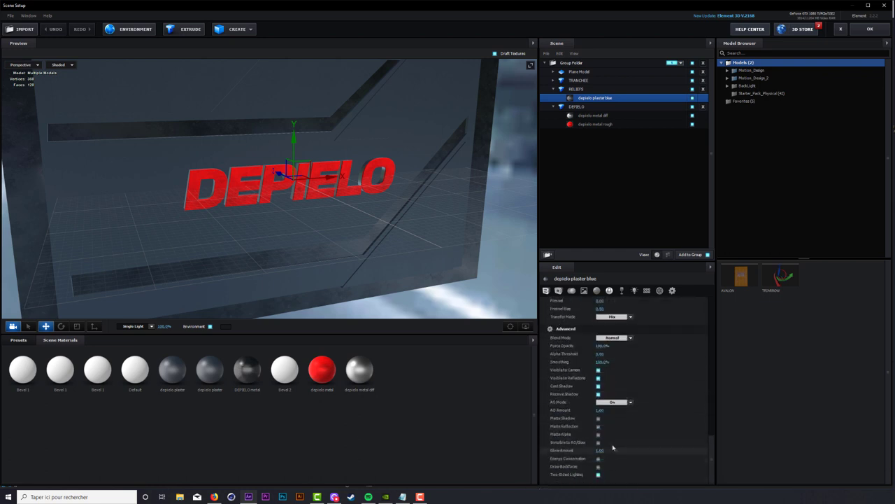
{"action": "left_click", "coordinate": [598, 418]}
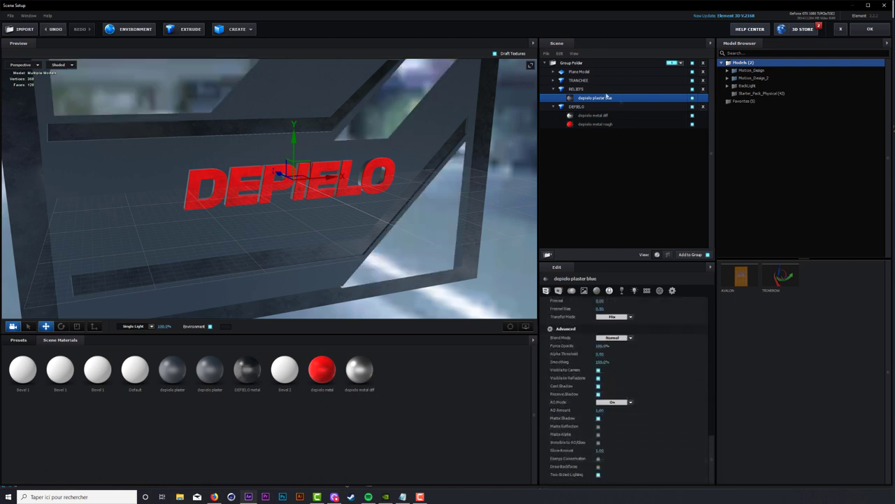
- Make the TRANCHEE plaster and Plane Model black metal materials matte shadows and apply
{"action": "left_click", "coordinate": [554, 79]}
{"action": "left_click", "coordinate": [595, 89]}
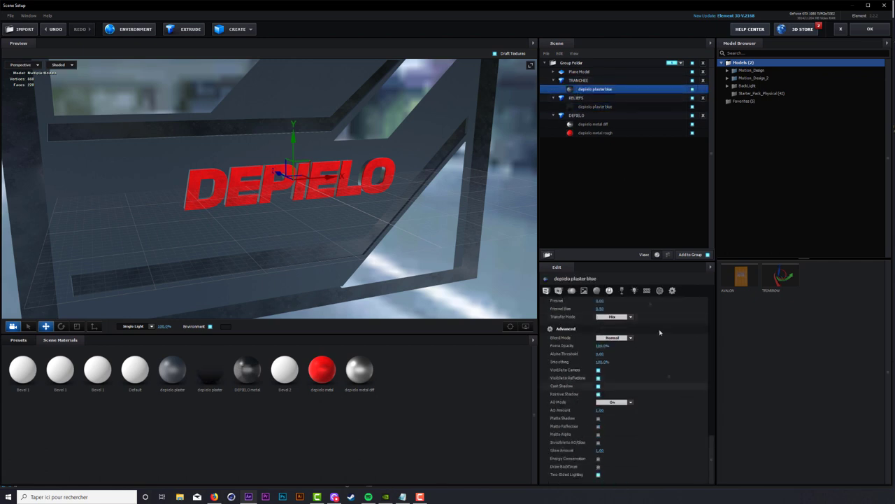
{"action": "left_click", "coordinate": [598, 419]}
{"action": "left_click", "coordinate": [553, 71]}
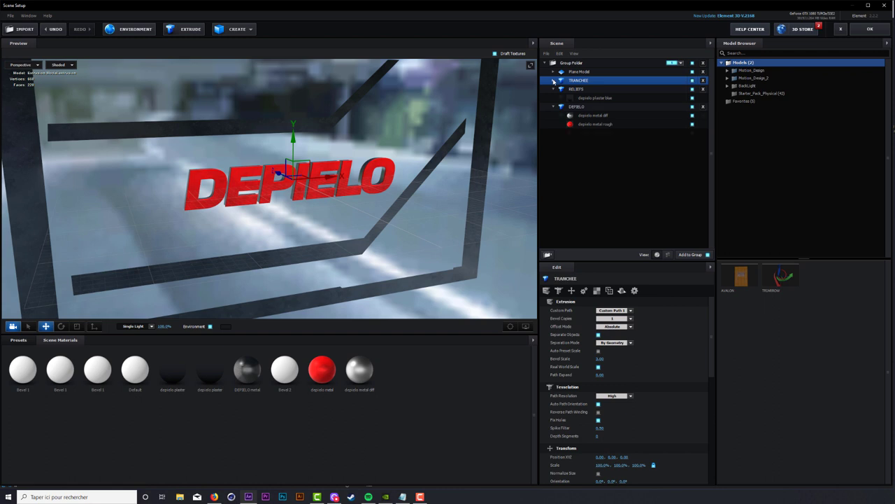
{"action": "left_click", "coordinate": [581, 71]}
{"action": "left_click", "coordinate": [592, 80]}
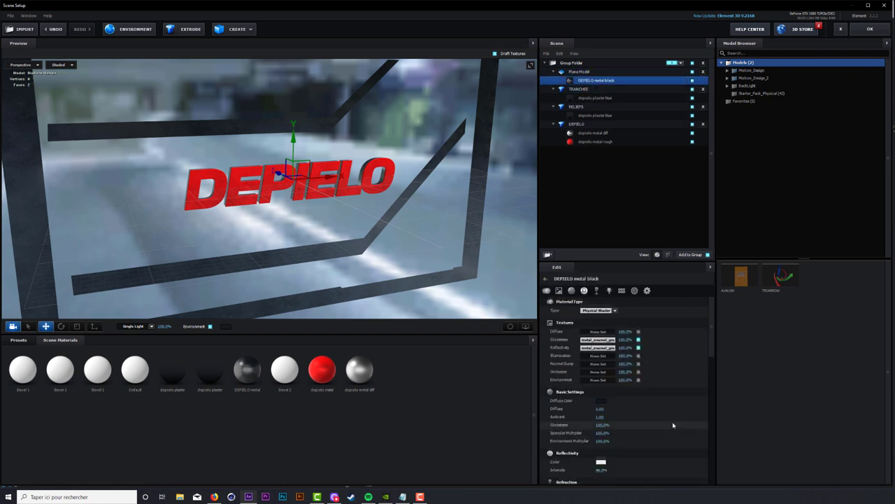
{"action": "scroll", "coordinate": [650, 419], "scroll_direction": "down", "scroll_amount": 5}
{"action": "scroll", "coordinate": [649, 419], "scroll_direction": "down", "scroll_amount": 5}
{"action": "scroll", "coordinate": [650, 418], "scroll_direction": "down", "scroll_amount": 3}
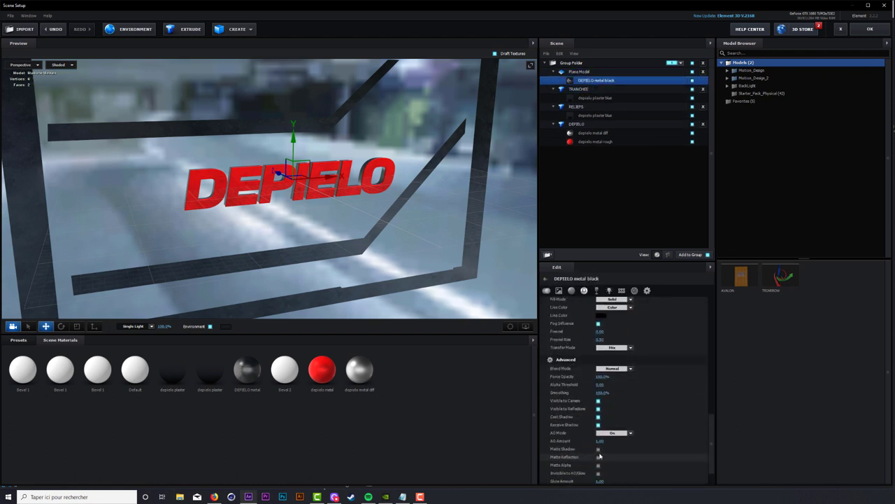
{"action": "left_click", "coordinate": [598, 449]}
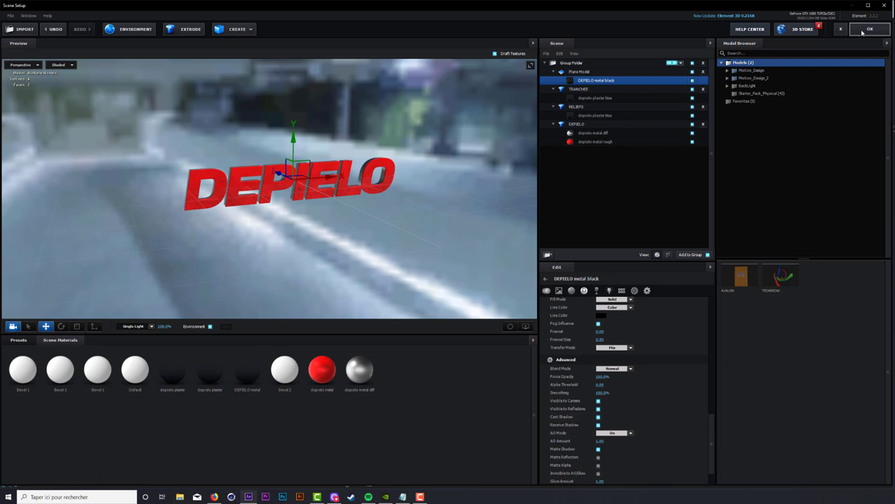
{"action": "left_click", "coordinate": [869, 28]}
{"action": "left_click", "coordinate": [29, 417]}
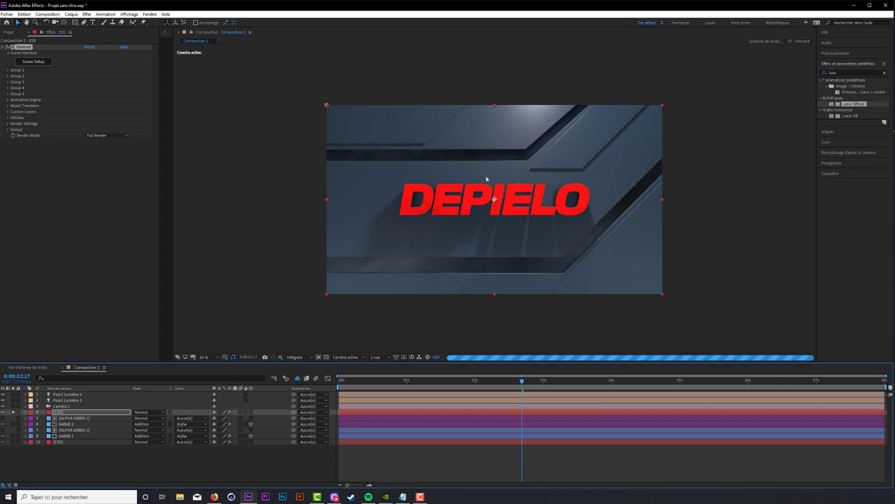
{"action": "left_click", "coordinate": [326, 357]}
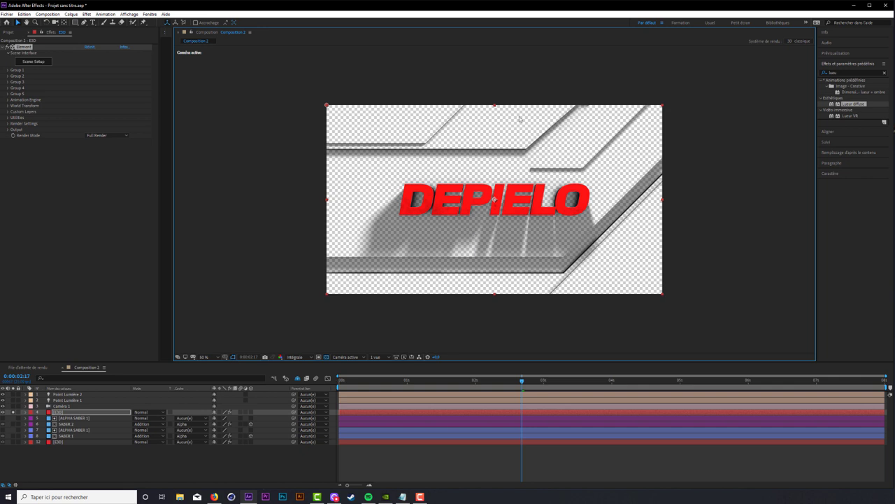
{"action": "left_click", "coordinate": [13, 413]}
{"action": "left_click", "coordinate": [150, 458]}
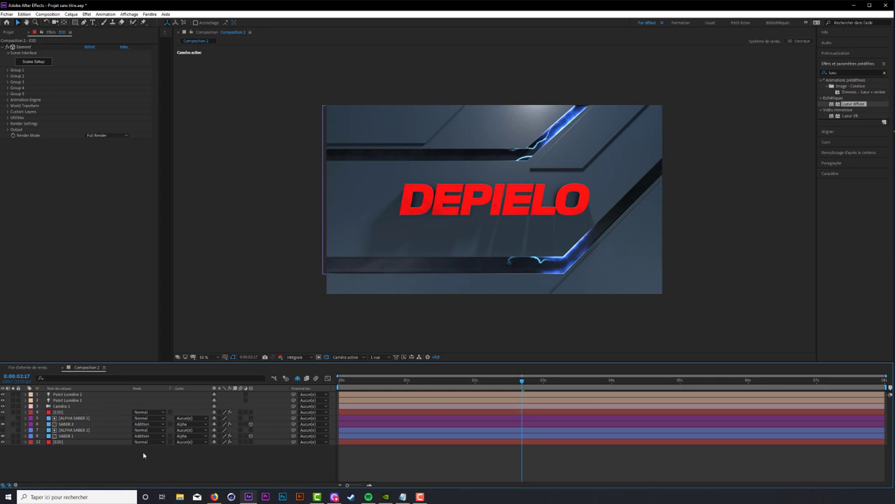
- Add an adjustment layer, Calque d'effets 1, directly above the bottom E3D layer
{"action": "right_click", "coordinate": [100, 459]}
{"action": "mouse_move", "coordinate": [139, 385]}
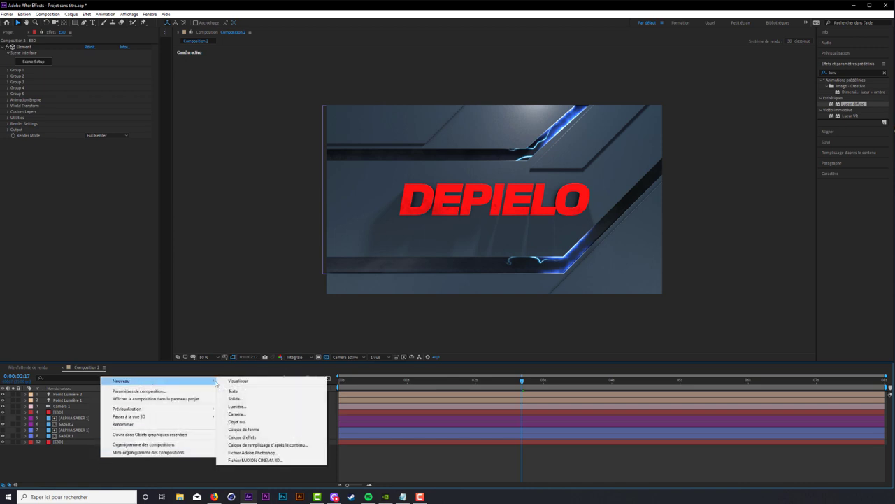
{"action": "left_click", "coordinate": [264, 437]}
{"action": "left_click_drag", "start_coordinate": [95, 394], "coordinate": [115, 445]}
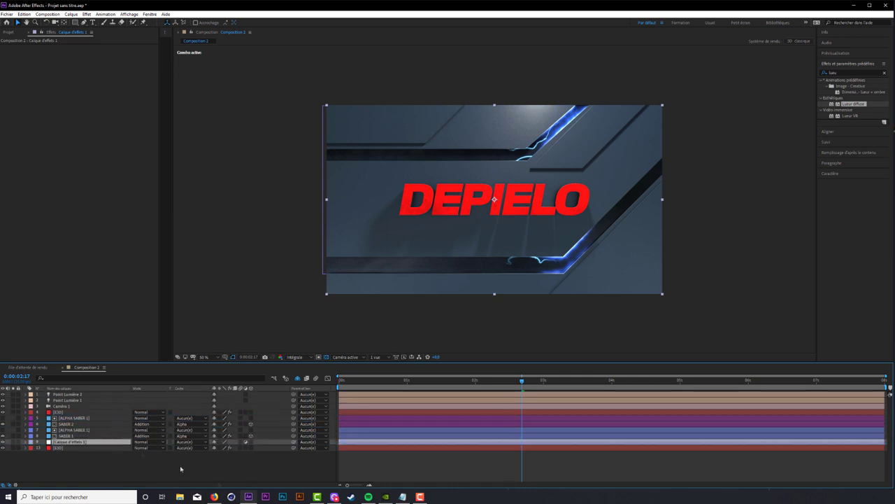
{"action": "left_click", "coordinate": [64, 448]}
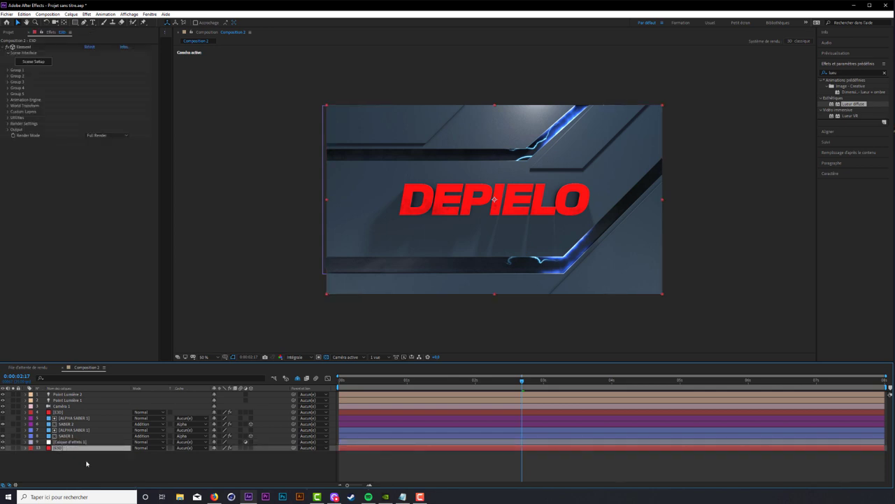
{"action": "left_click", "coordinate": [74, 441]}
- Apply Magic Bullet Looks to Calque d'effets 1
{"action": "left_click", "coordinate": [86, 14]}
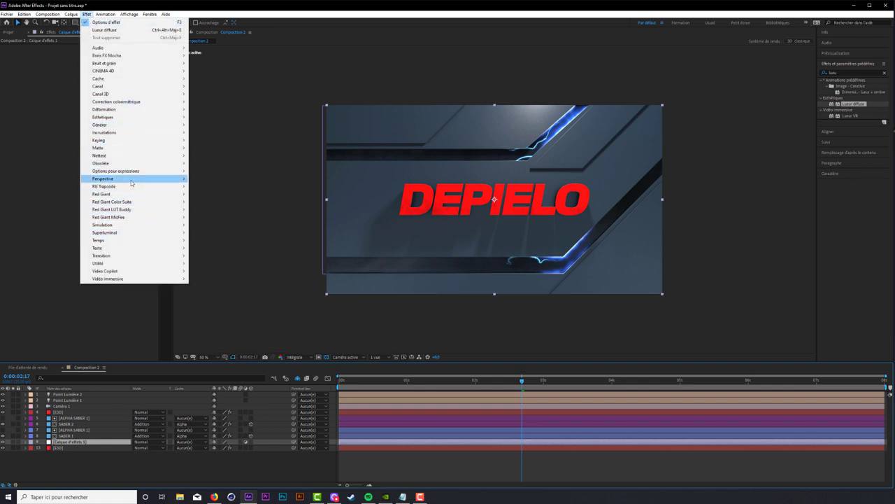
{"action": "mouse_move", "coordinate": [133, 183]}
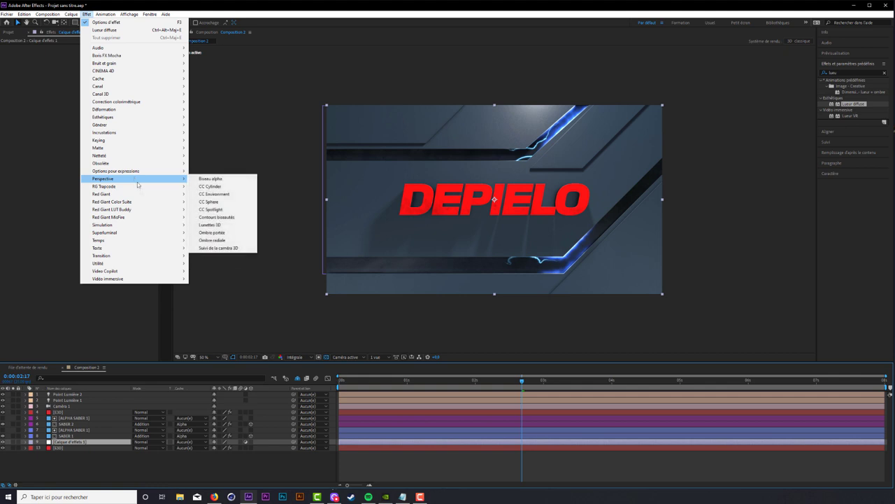
{"action": "mouse_move", "coordinate": [145, 202]}
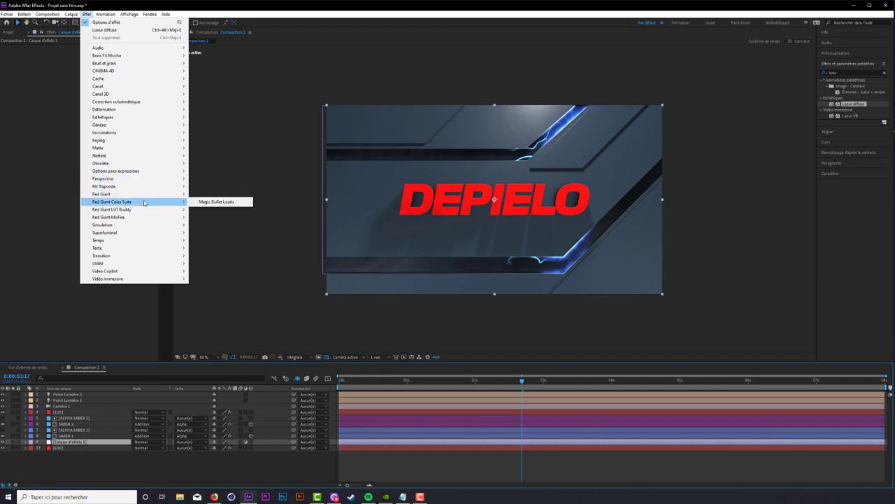
{"action": "left_click", "coordinate": [211, 203]}
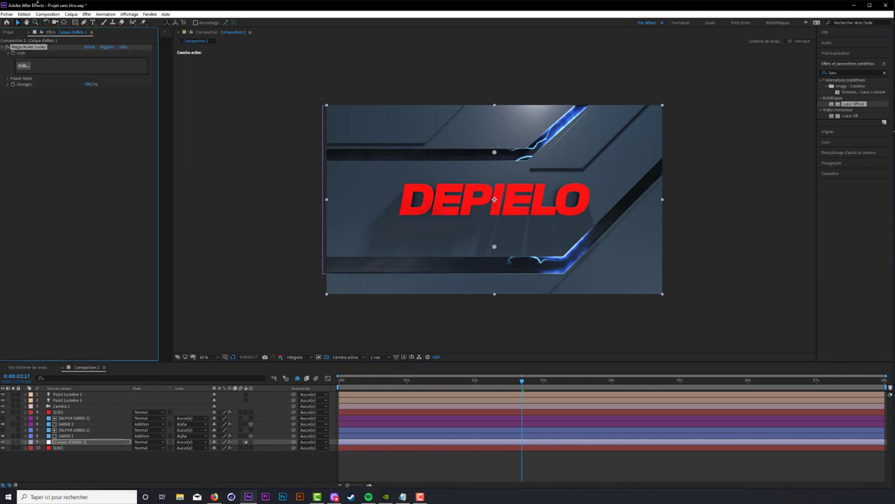
- In Magic Bullet Looks, add a Grad Exposure, raise its lower edge and settle it at 0.90 stops
{"action": "left_click", "coordinate": [25, 66]}
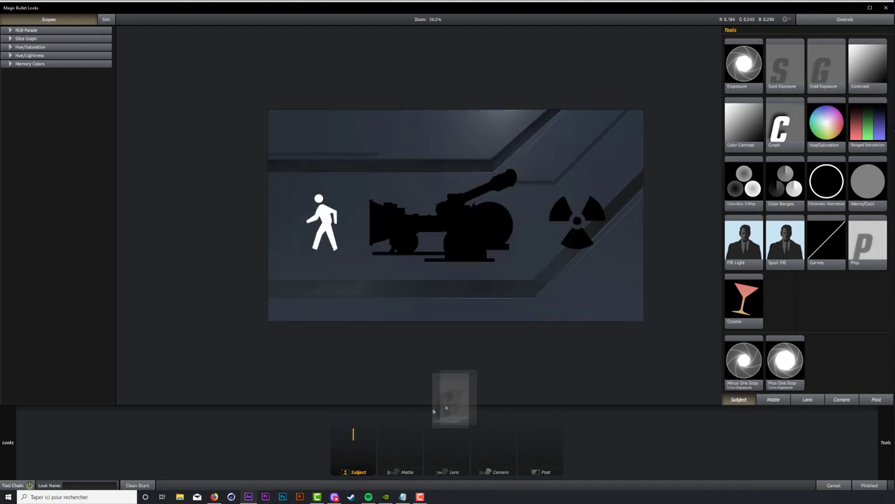
{"action": "mouse_move", "coordinate": [830, 72]}
{"action": "left_mouse_down"}
{"action": "mouse_move", "coordinate": [399, 437]}
{"action": "mouse_move", "coordinate": [356, 440]}
{"action": "left_mouse_up"}
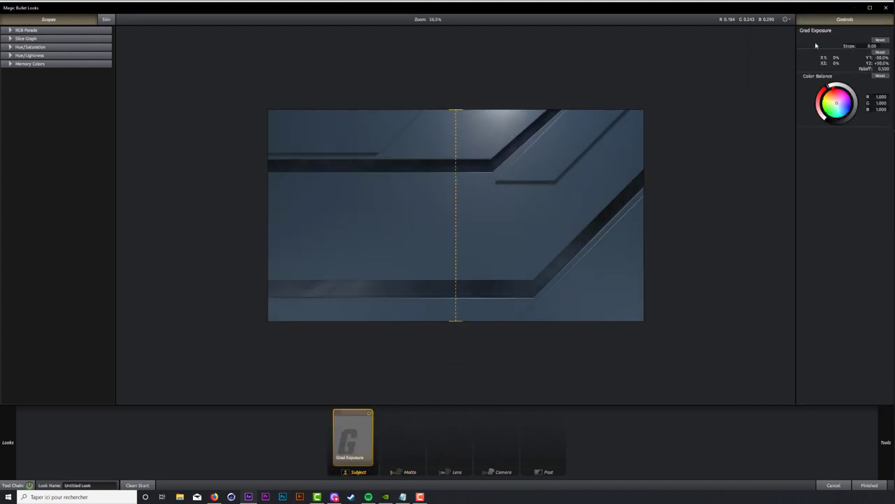
{"action": "type", "text": "1.7"}
{"action": "key", "text": "Return"}
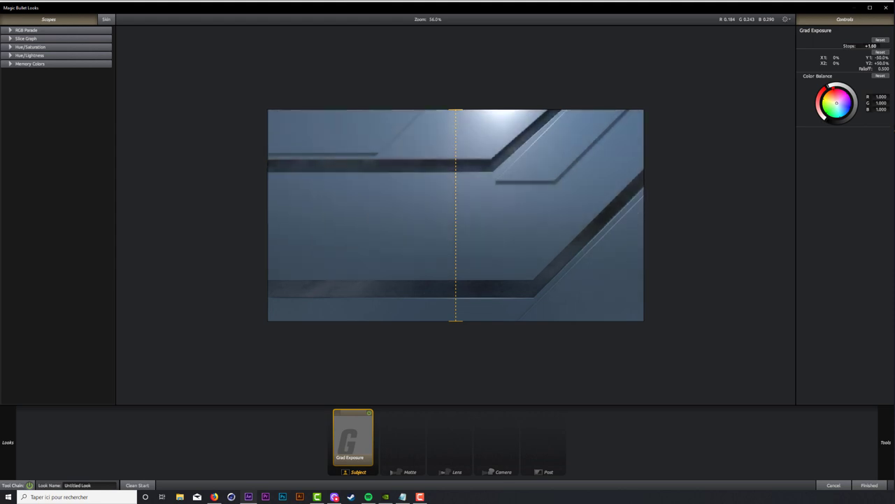
{"action": "key", "text": "Down"}
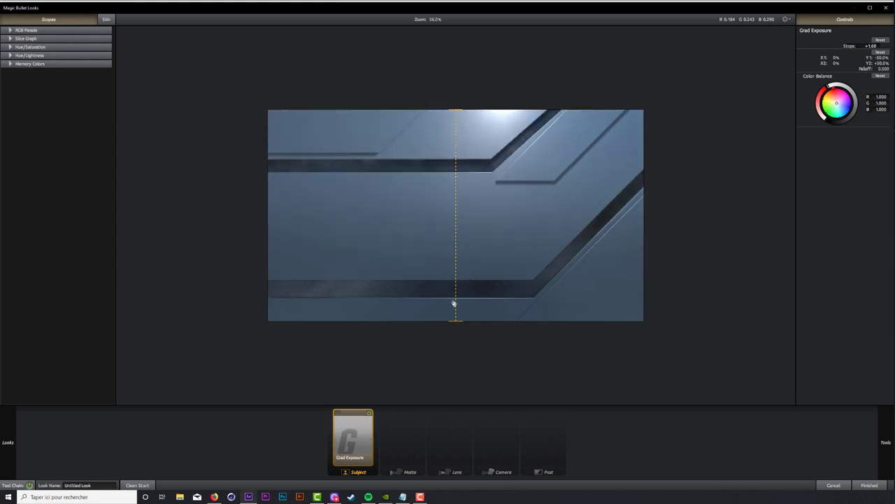
{"action": "left_click_drag", "start_coordinate": [455, 313], "coordinate": [454, 300]}
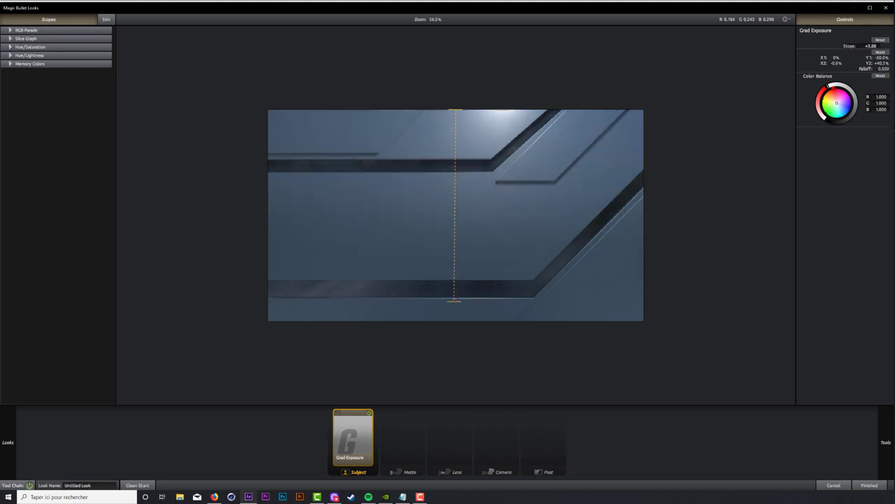
{"action": "key", "text": "Up"}
{"action": "key", "text": "Up"}
{"action": "key", "text": "Up"}
{"action": "key", "text": "Up"}
{"action": "key", "text": "Up"}
{"action": "key", "text": "Up"}
{"action": "key", "text": "Down"}
{"action": "key", "text": "Down"}
{"action": "key", "text": "Down"}
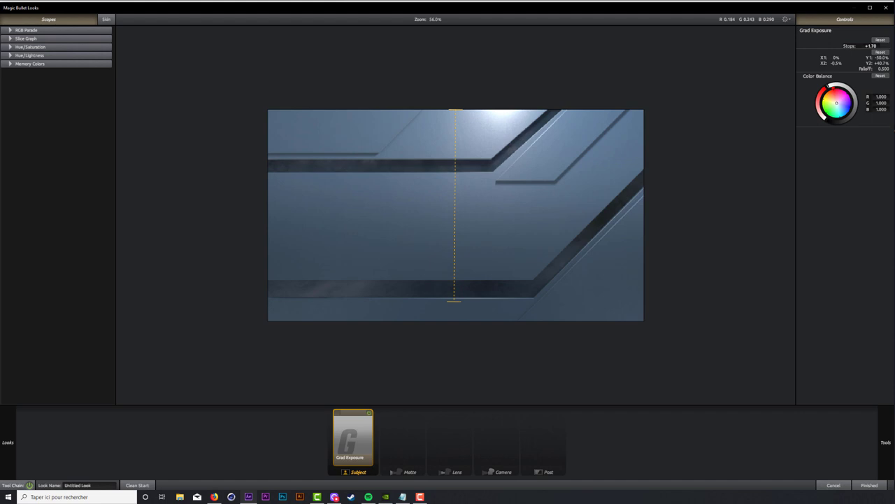
{"action": "key", "text": "Down"}
{"action": "key", "text": "Down"}
{"action": "key", "text": "Down"}
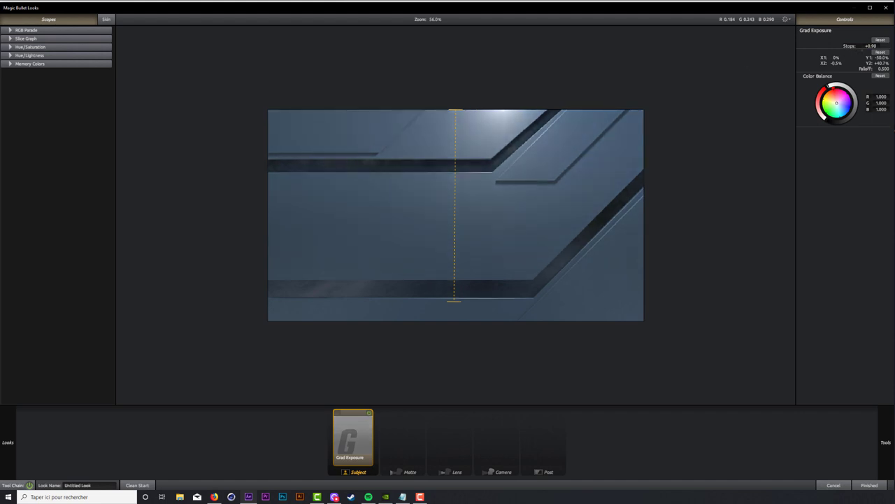
- Add Pop at +31% strength and toggle it to compare the result
{"action": "mouse_move", "coordinate": [888, 442]}
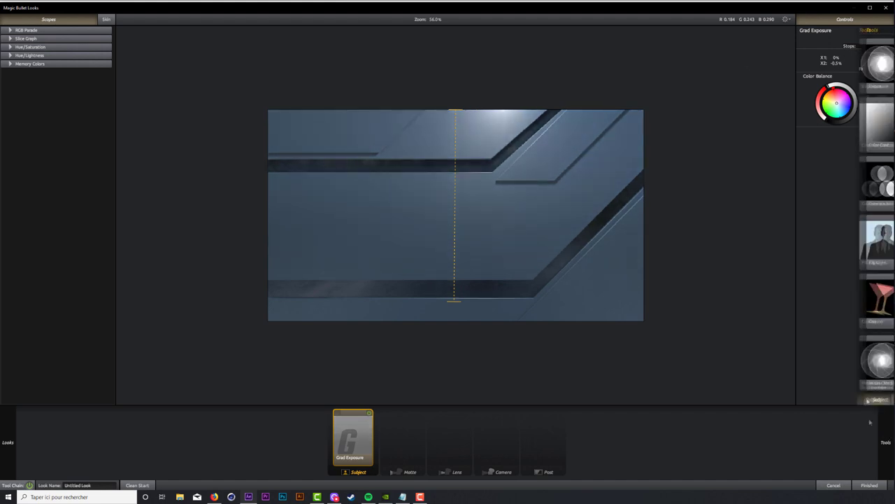
{"action": "left_click_drag", "start_coordinate": [867, 241], "coordinate": [400, 435]}
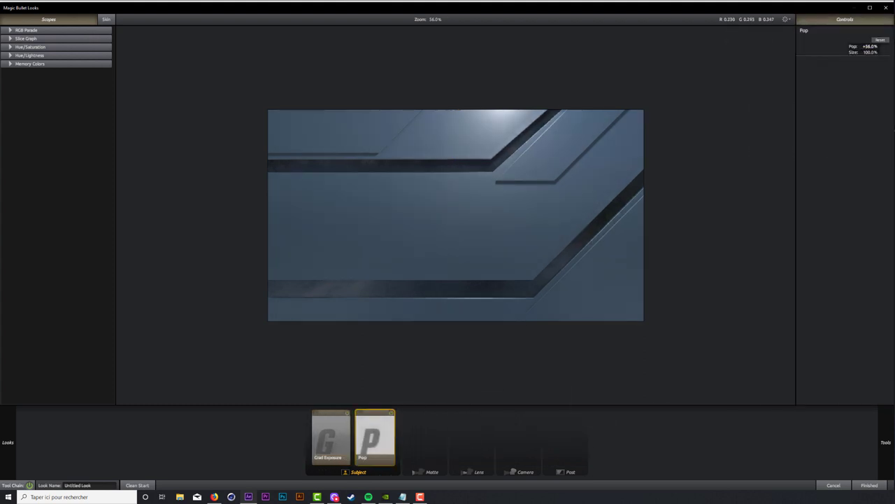
{"action": "type", "text": "31"}
{"action": "key", "text": "Tab"}
{"action": "scroll", "coordinate": [421, 314], "scroll_direction": "up", "scroll_amount": 1}
{"action": "scroll", "coordinate": [416, 348], "scroll_direction": "up", "scroll_amount": 1}
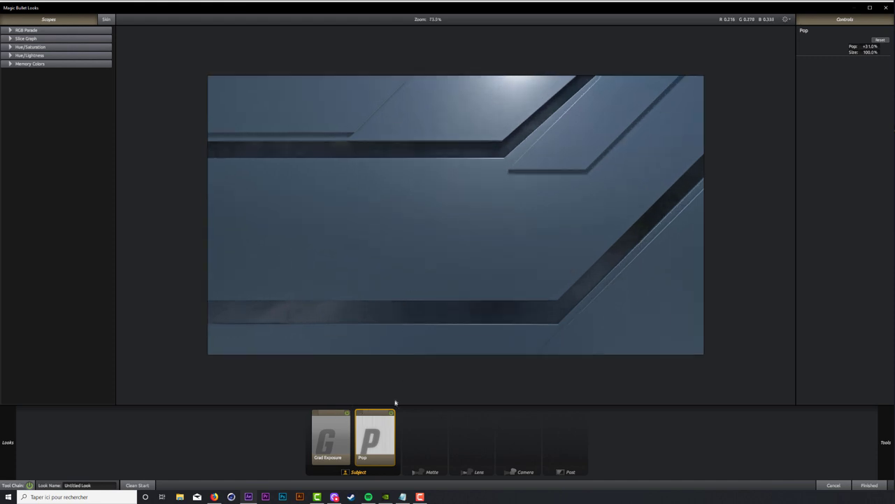
{"action": "left_click", "coordinate": [392, 414]}
{"action": "left_click", "coordinate": [391, 413]}
{"action": "left_click", "coordinate": [392, 413]}
{"action": "left_click", "coordinate": [392, 414]}
{"action": "mouse_move", "coordinate": [891, 421]}
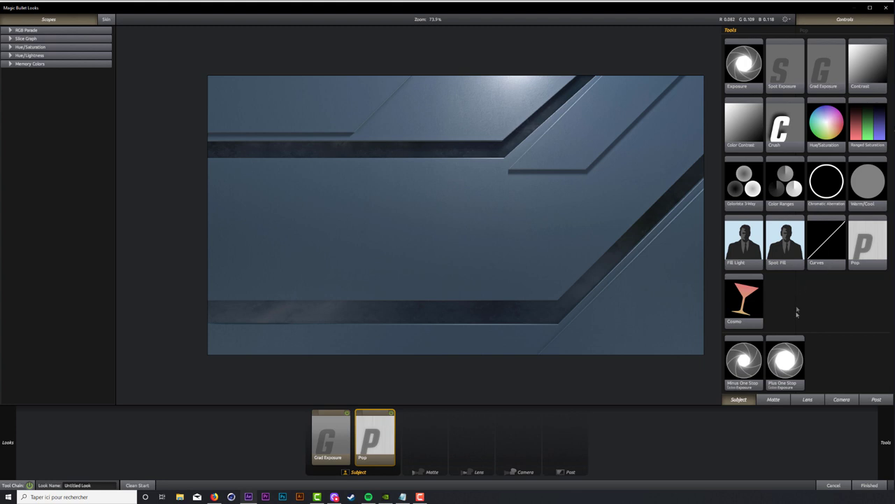
- Add Exposure at +0.60 stops to Subject and a brightened Spot Exposure to Lens
{"action": "left_click_drag", "start_coordinate": [743, 65], "coordinate": [440, 418]}
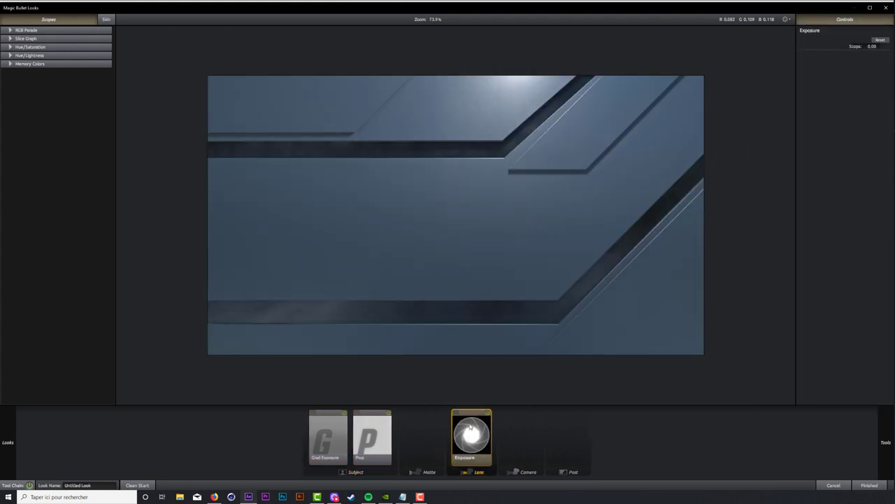
{"action": "mouse_move", "coordinate": [874, 46]}
{"action": "left_mouse_down"}
{"action": "mouse_move", "coordinate": [883, 46]}
{"action": "mouse_move", "coordinate": [868, 46]}
{"action": "left_mouse_up"}
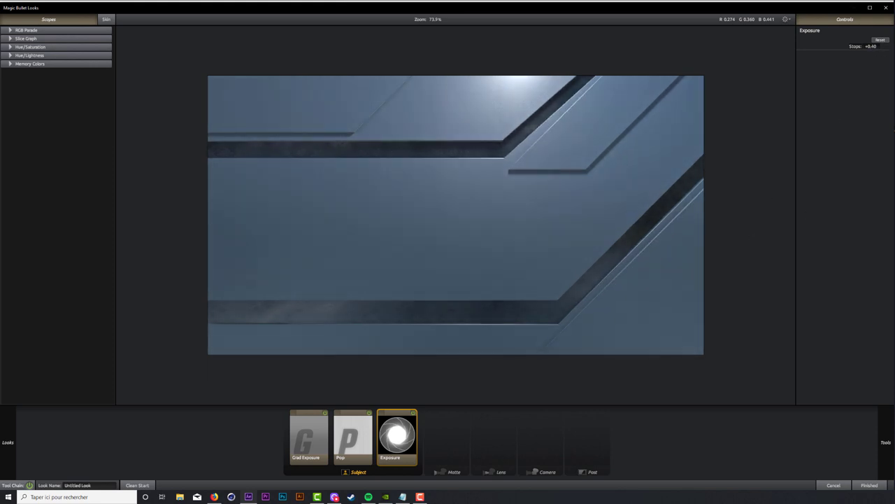
{"action": "left_click", "coordinate": [496, 447]}
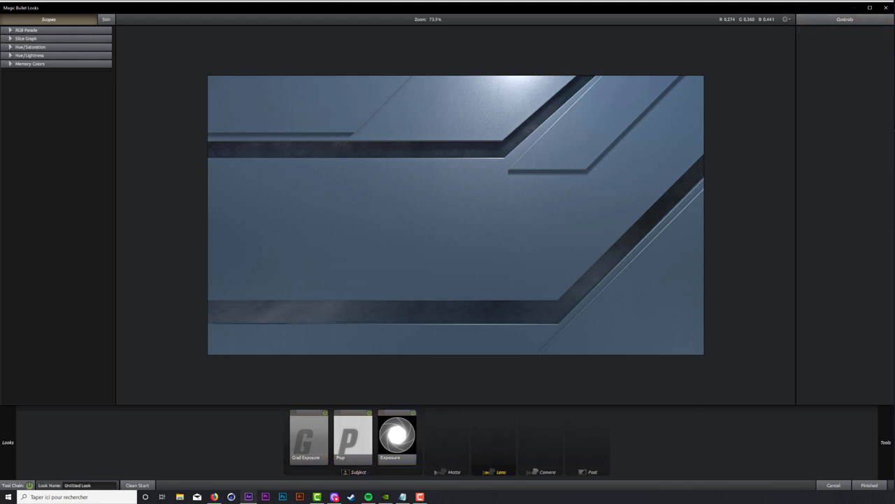
{"action": "mouse_move", "coordinate": [888, 427]}
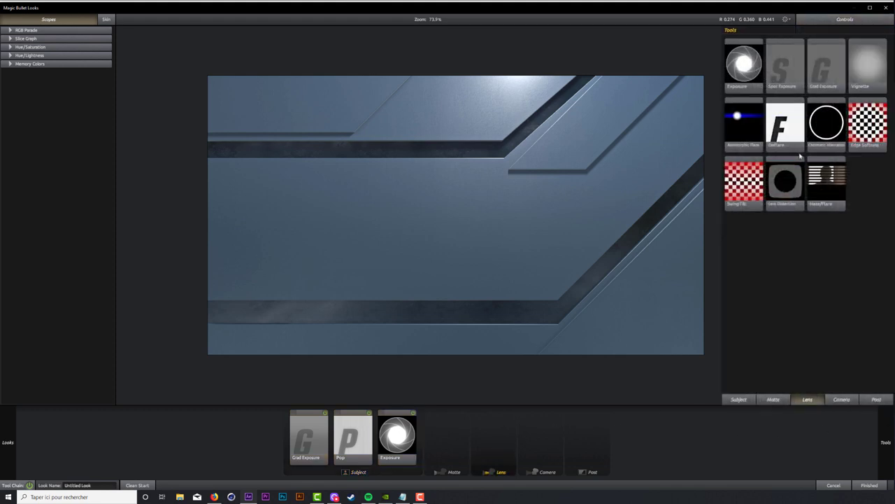
{"action": "mouse_move", "coordinate": [785, 70]}
{"action": "left_mouse_down"}
{"action": "mouse_move", "coordinate": [462, 422]}
{"action": "mouse_move", "coordinate": [493, 433]}
{"action": "left_mouse_up"}
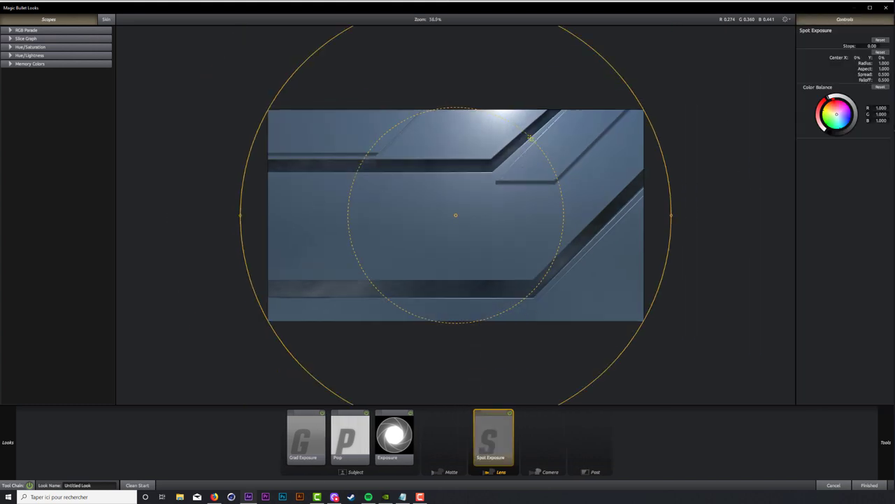
{"action": "mouse_move", "coordinate": [568, 40]}
{"action": "left_mouse_down"}
{"action": "mouse_move", "coordinate": [529, 114]}
{"action": "mouse_move", "coordinate": [528, 103]}
{"action": "left_mouse_up"}
{"action": "mouse_move", "coordinate": [871, 46]}
{"action": "left_mouse_down"}
{"action": "mouse_move", "coordinate": [883, 46]}
{"action": "mouse_move", "coordinate": [873, 46]}
{"action": "left_mouse_up"}
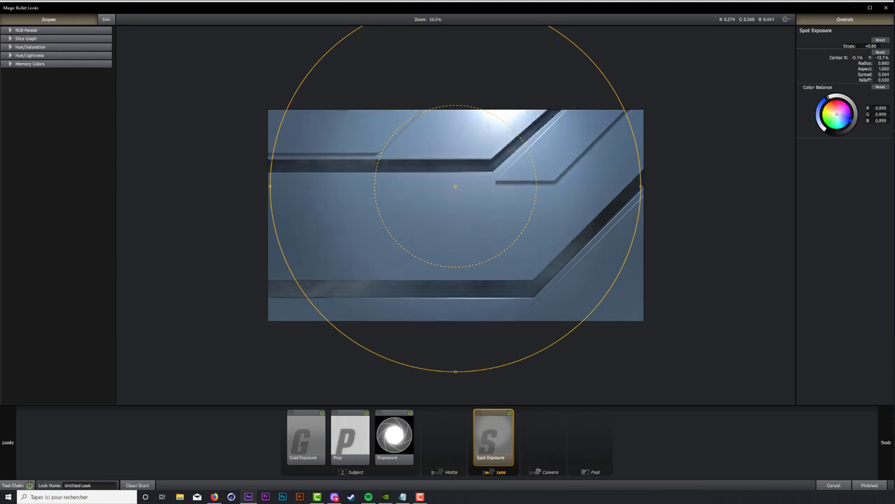
- Tint the spot light blue and reshape its ellipse over the slate's upper centre
{"action": "left_click_drag", "start_coordinate": [837, 113], "coordinate": [841, 115]}
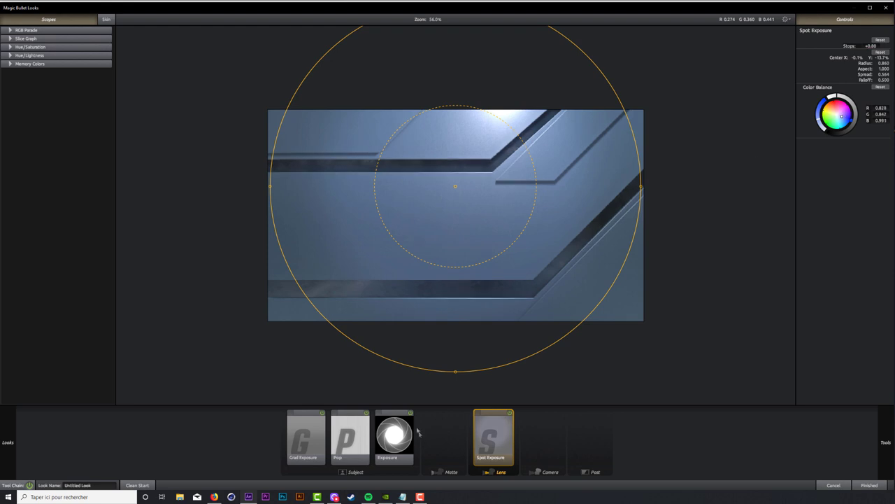
{"action": "left_click_drag", "start_coordinate": [455, 371], "coordinate": [455, 332]}
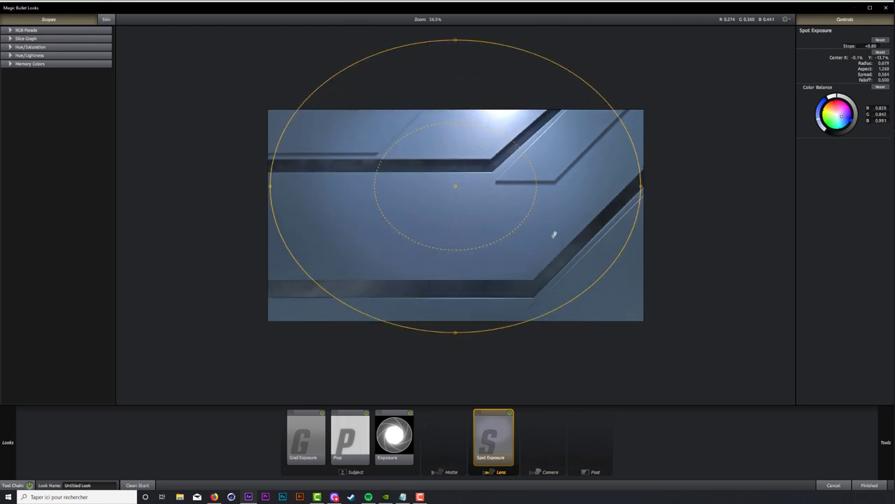
{"action": "left_click_drag", "start_coordinate": [637, 161], "coordinate": [572, 207]}
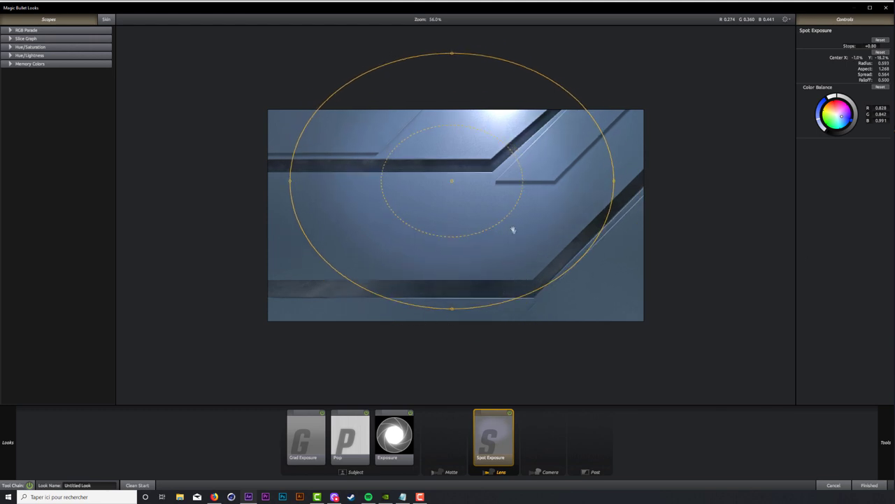
{"action": "left_click_drag", "start_coordinate": [576, 270], "coordinate": [624, 287]}
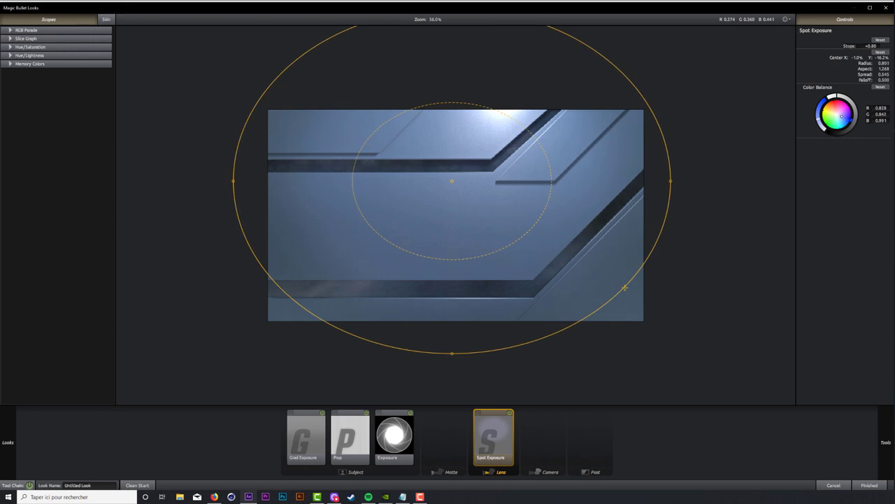
{"action": "left_click_drag", "start_coordinate": [547, 228], "coordinate": [498, 210]}
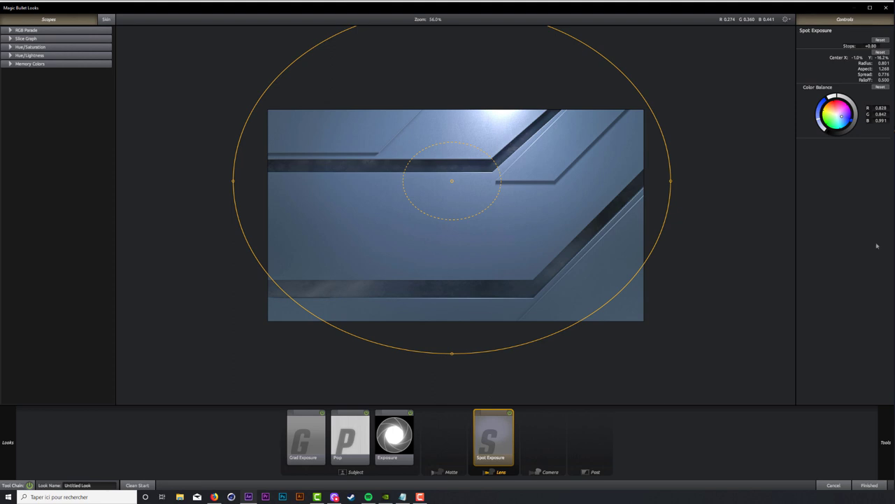
{"action": "mouse_move", "coordinate": [886, 440]}
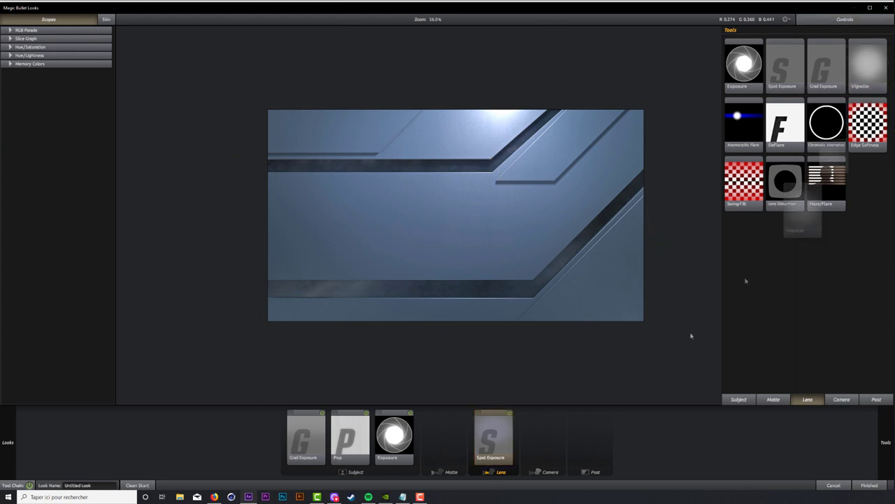
- Add a Vignette to Lens, shape it into a raised ellipse and strengthen the edge darkening
{"action": "left_click_drag", "start_coordinate": [862, 77], "coordinate": [536, 430]}
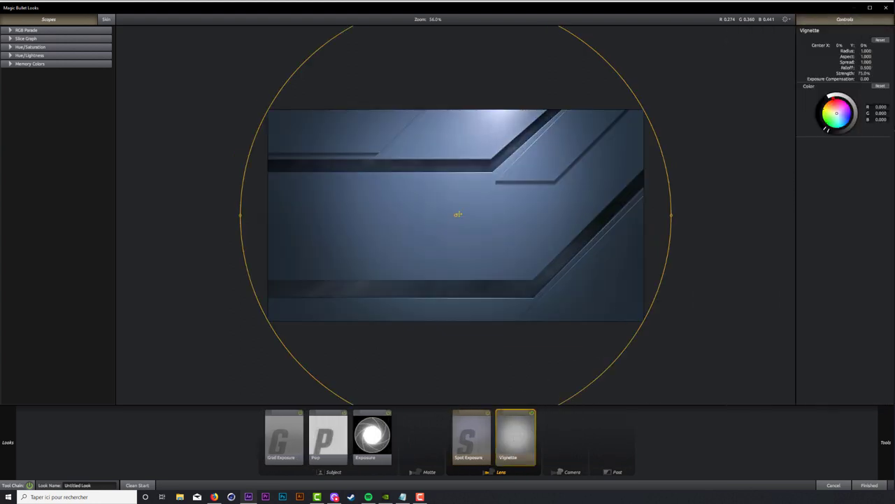
{"action": "left_click_drag", "start_coordinate": [458, 211], "coordinate": [486, 201]}
{"action": "scroll", "coordinate": [549, 320], "scroll_direction": "down", "scroll_amount": 2}
{"action": "left_click_drag", "start_coordinate": [549, 320], "coordinate": [487, 181]}
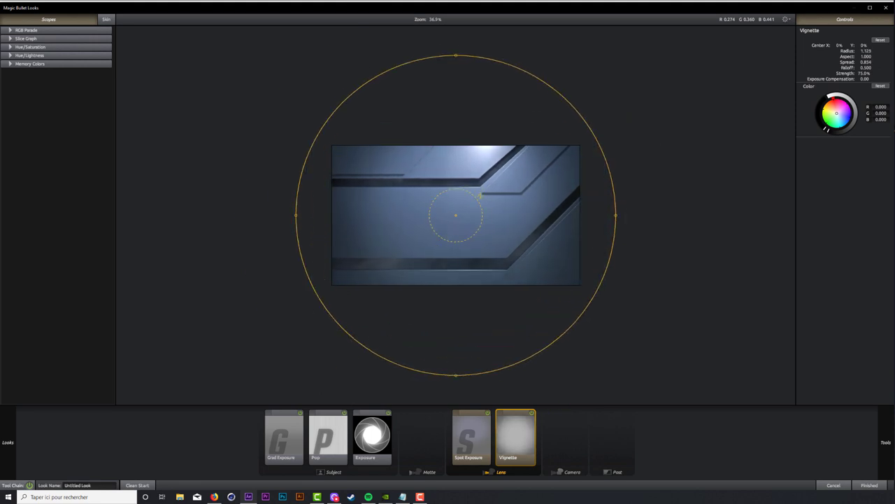
{"action": "mouse_move", "coordinate": [456, 56]}
{"action": "left_mouse_down"}
{"action": "mouse_move", "coordinate": [456, 84]}
{"action": "mouse_move", "coordinate": [452, 75]}
{"action": "left_mouse_up"}
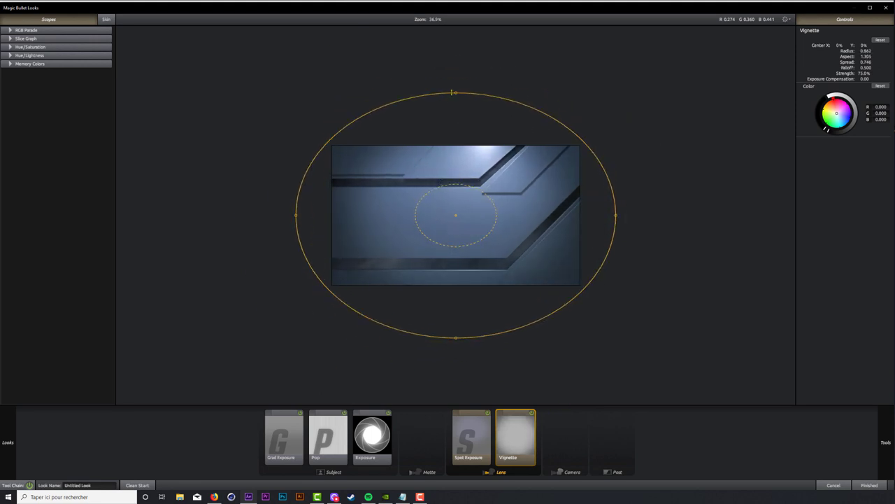
{"action": "left_click_drag", "start_coordinate": [471, 153], "coordinate": [471, 137]}
{"action": "left_click_drag", "start_coordinate": [558, 293], "coordinate": [556, 292]}
{"action": "left_click_drag", "start_coordinate": [490, 221], "coordinate": [500, 225]}
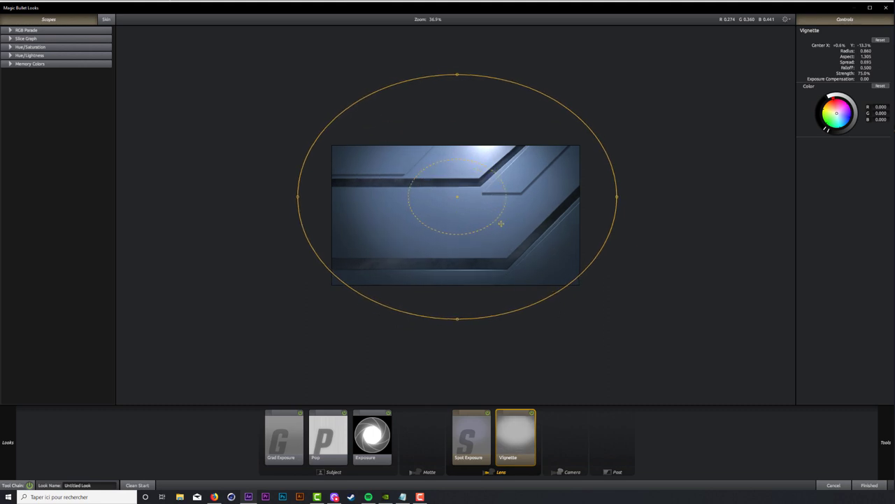
{"action": "left_click_drag", "start_coordinate": [864, 72], "coordinate": [857, 73]}
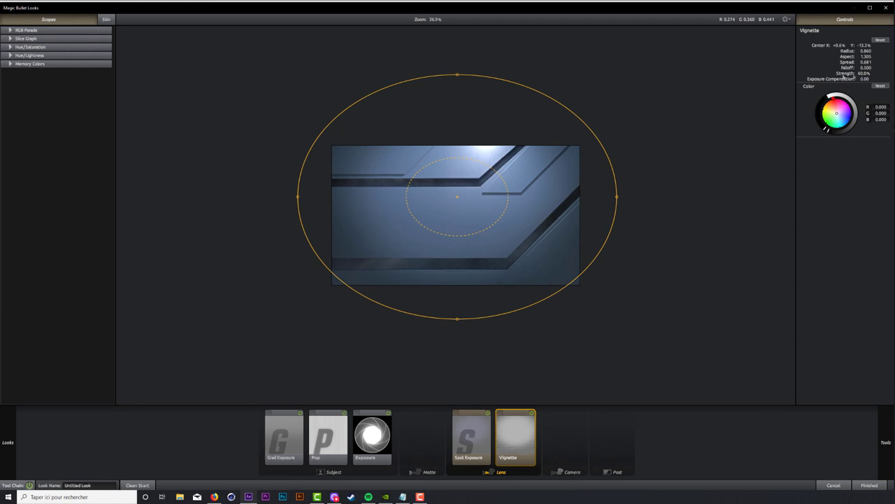
{"action": "left_click_drag", "start_coordinate": [864, 72], "coordinate": [885, 73]}
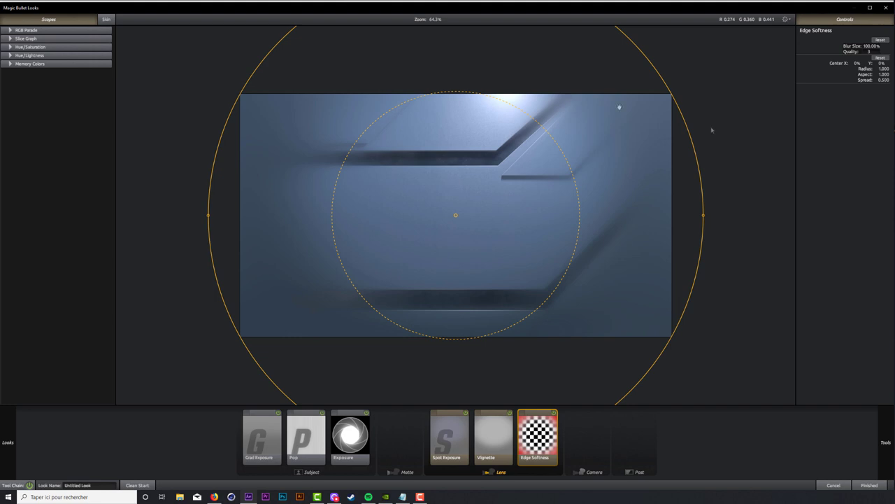
- Lower the Edge Softness blur size to about 1.05%
{"action": "left_click_drag", "start_coordinate": [870, 47], "coordinate": [868, 46]}
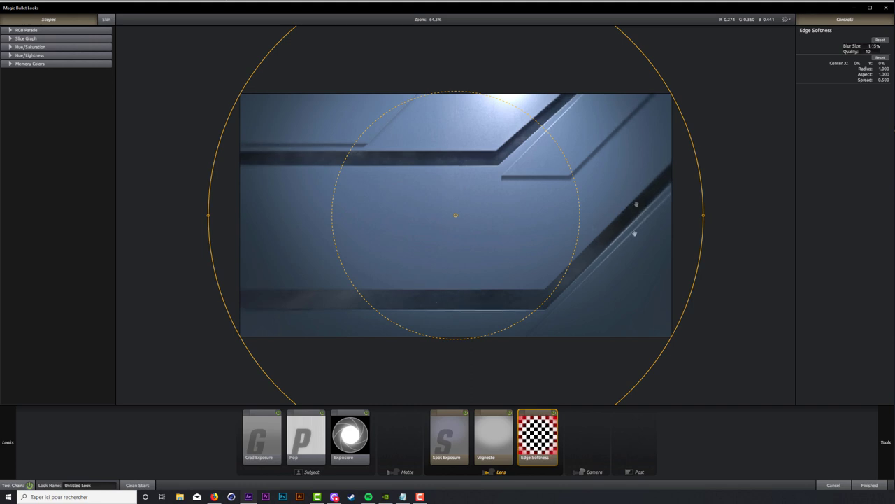
{"action": "scroll", "coordinate": [558, 315], "scroll_direction": "down", "scroll_amount": 2}
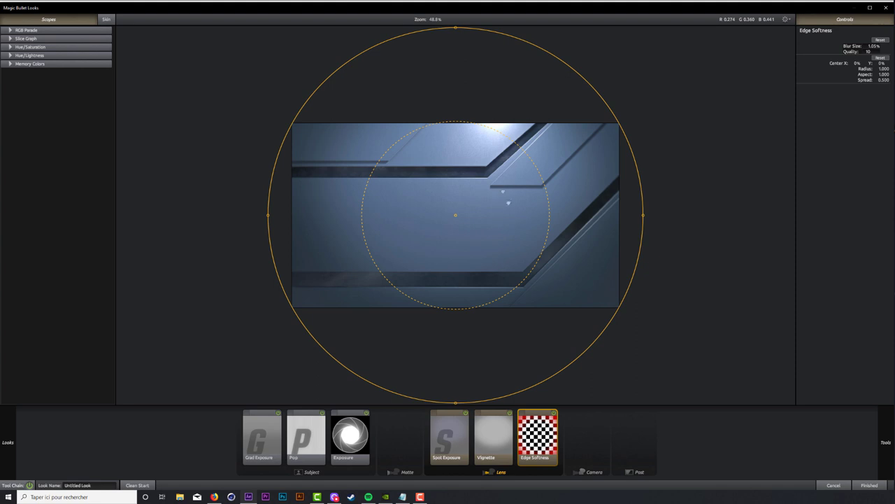
{"action": "left_click_drag", "start_coordinate": [866, 52], "coordinate": [880, 45]}
- Add Ranged Saturation to Post, raise its thresholds and set highlight saturation to 91%
{"action": "left_click", "coordinate": [643, 460]}
{"action": "mouse_move", "coordinate": [885, 442]}
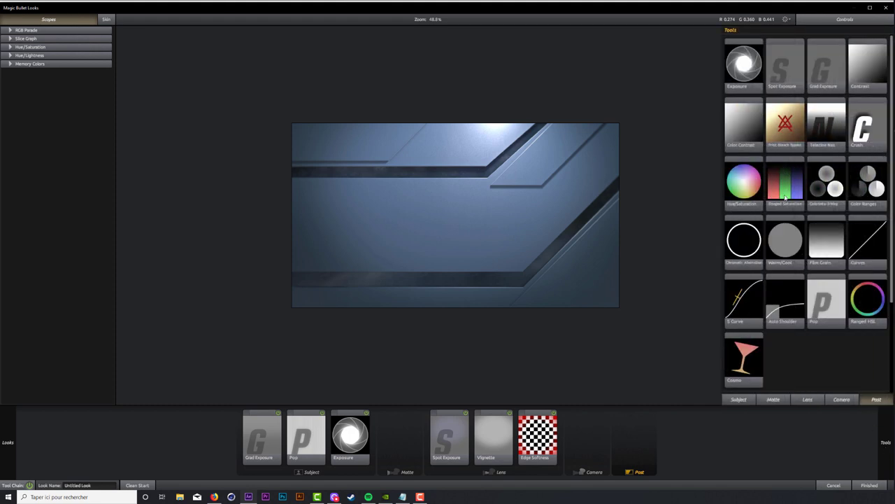
{"action": "left_click_drag", "start_coordinate": [789, 187], "coordinate": [634, 434]}
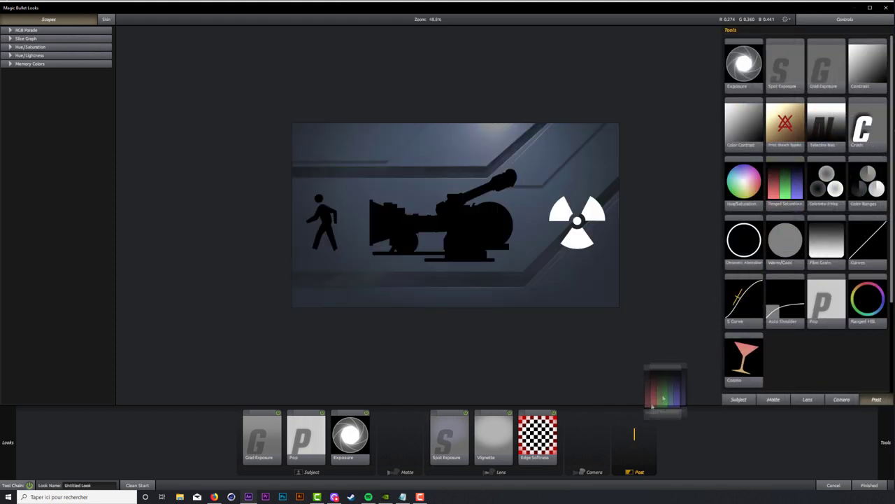
{"action": "left_click_drag", "start_coordinate": [873, 71], "coordinate": [875, 71]}
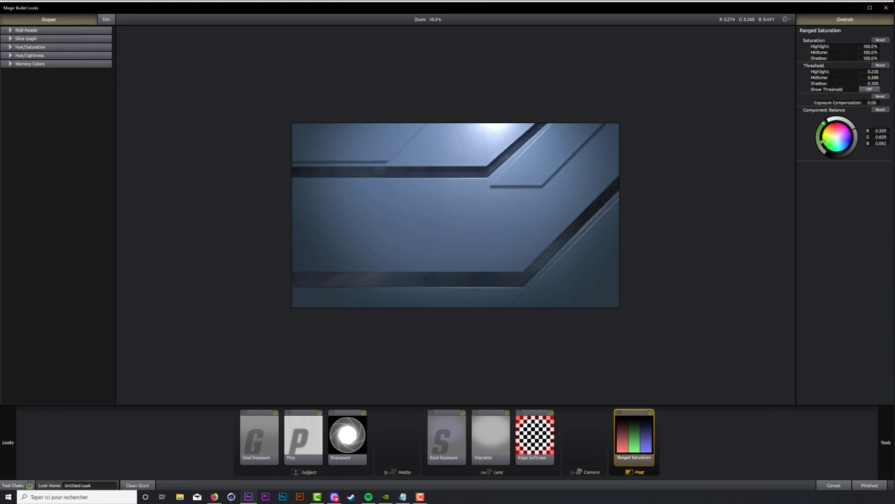
{"action": "left_click_drag", "start_coordinate": [873, 77], "coordinate": [878, 77]}
{"action": "left_click_drag", "start_coordinate": [873, 84], "coordinate": [879, 83]}
{"action": "left_click_drag", "start_coordinate": [873, 46], "coordinate": [867, 46]}
- Add a Curves adjustment with a bent RGB curve, then Auto Shoulder
{"action": "mouse_move", "coordinate": [884, 447]}
{"action": "left_click_drag", "start_coordinate": [855, 264], "coordinate": [661, 434]}
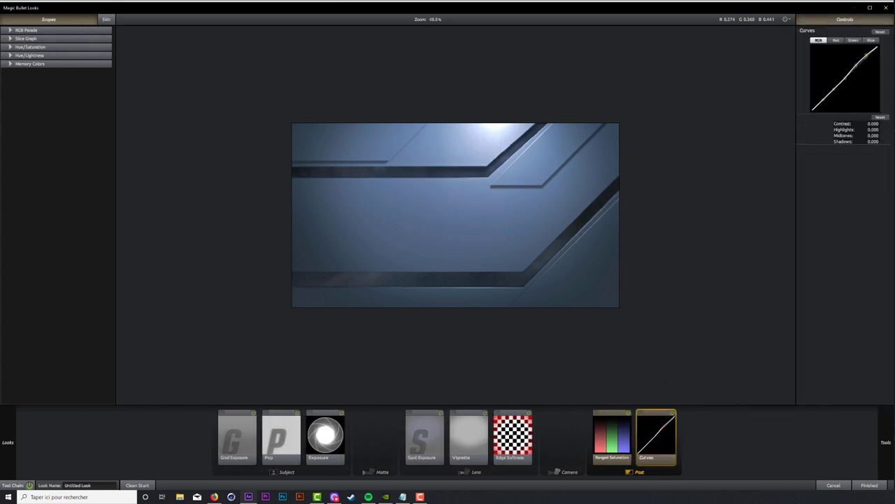
{"action": "left_click_drag", "start_coordinate": [836, 88], "coordinate": [821, 103]}
{"action": "mouse_move", "coordinate": [885, 442]}
{"action": "left_click_drag", "start_coordinate": [792, 305], "coordinate": [677, 435]}
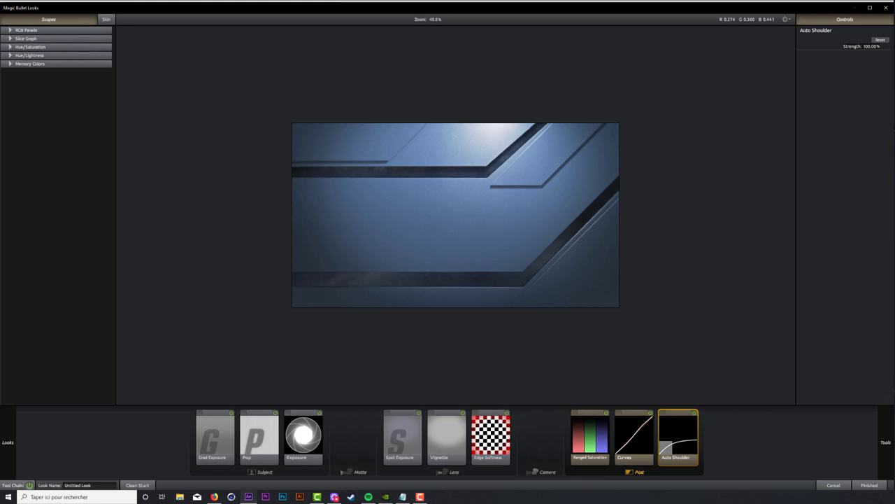
- Add Film Grain at 2% and apply the finished look in After Effects
{"action": "mouse_move", "coordinate": [885, 442]}
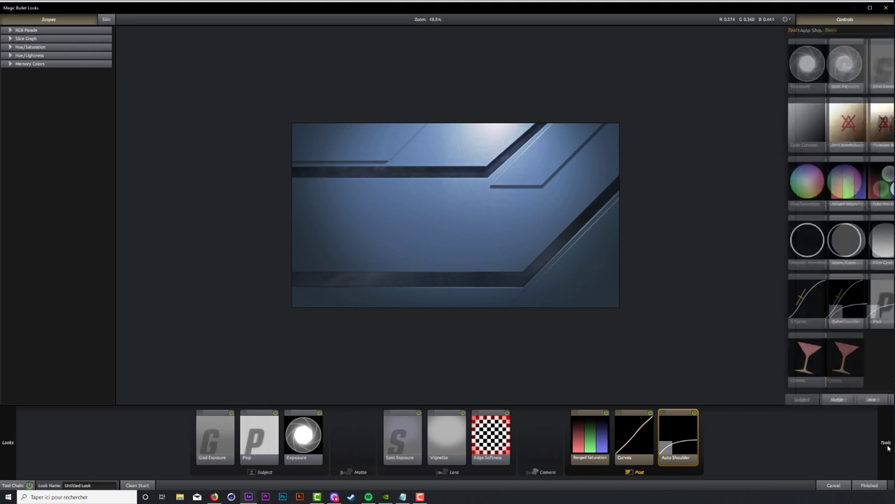
{"action": "left_click_drag", "start_coordinate": [819, 252], "coordinate": [713, 430]}
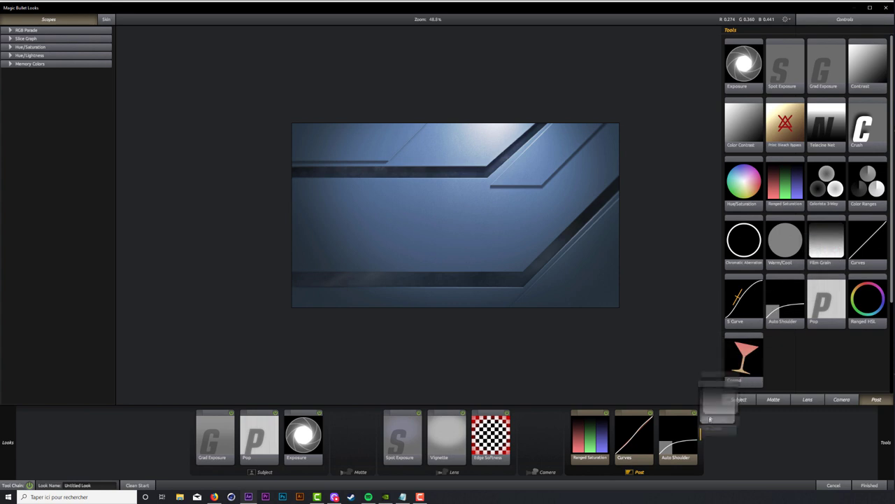
{"action": "left_click_drag", "start_coordinate": [866, 53], "coordinate": [846, 52]}
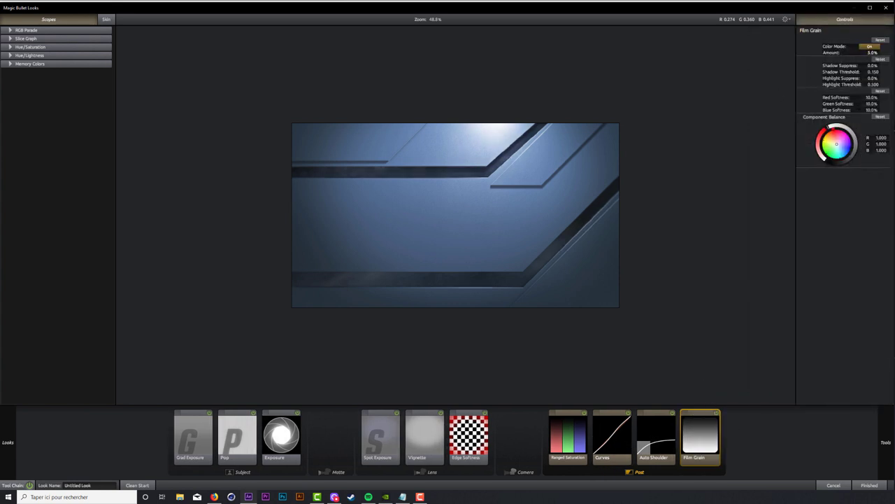
{"action": "left_click", "coordinate": [873, 52]}
{"action": "type", "text": "2"}
{"action": "key", "text": "Return"}
{"action": "left_click", "coordinate": [868, 485]}
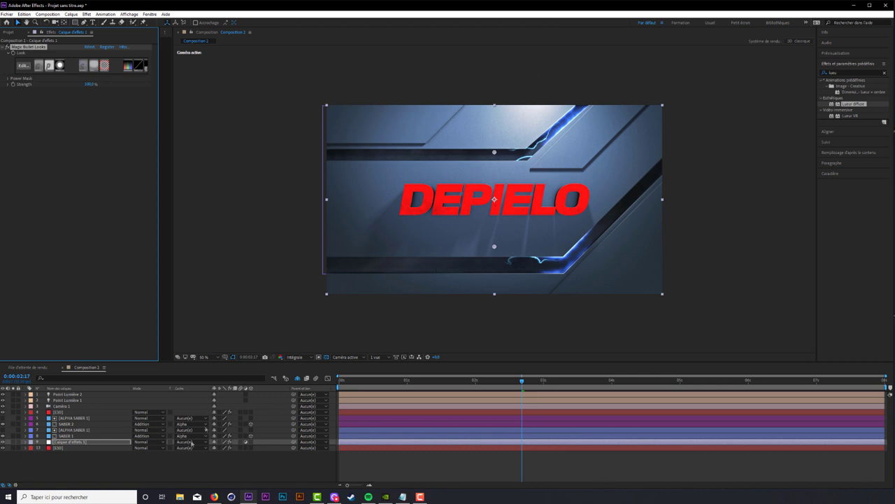
- Create a new adjustment layer below Caméra 1 and apply Courbes to it
{"action": "right_click", "coordinate": [172, 463]}
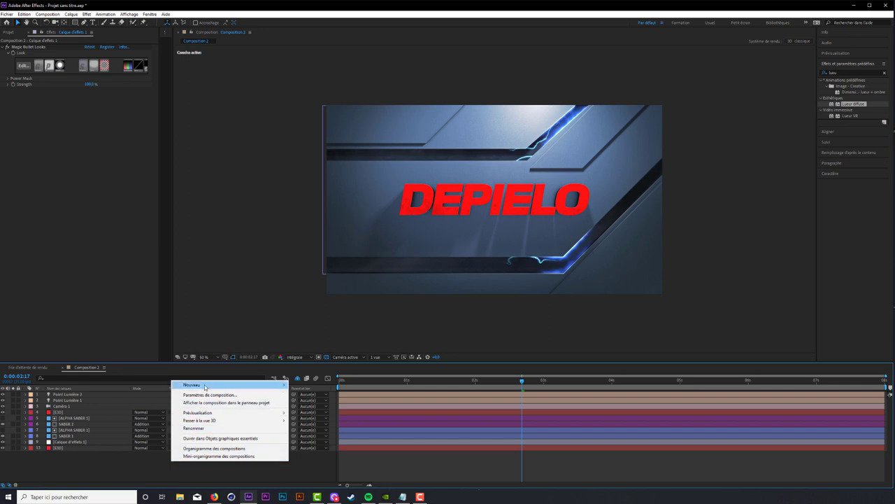
{"action": "mouse_move", "coordinate": [205, 387]}
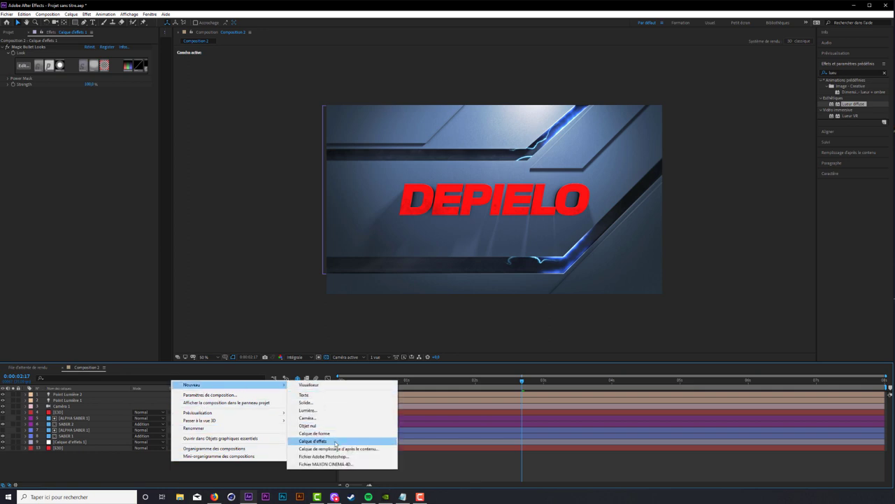
{"action": "left_click", "coordinate": [336, 442]}
{"action": "left_click_drag", "start_coordinate": [87, 395], "coordinate": [88, 414]}
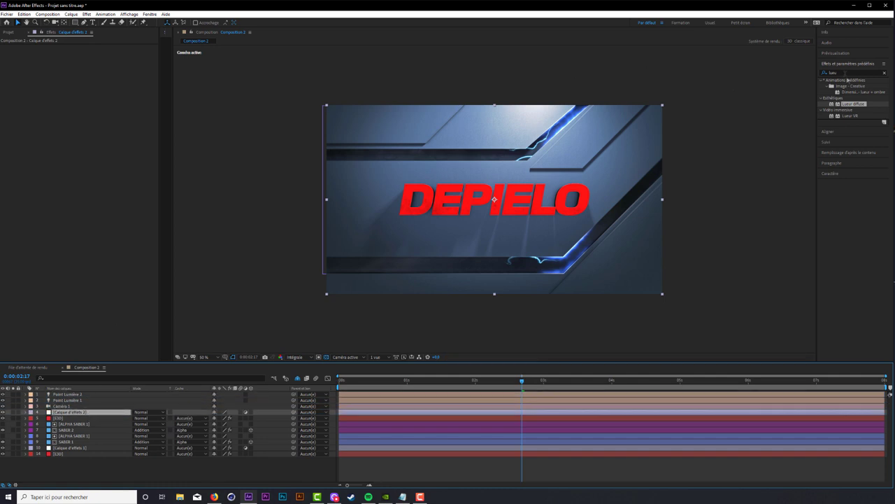
{"action": "left_click", "coordinate": [831, 73]}
{"action": "type", "text": "courb"}
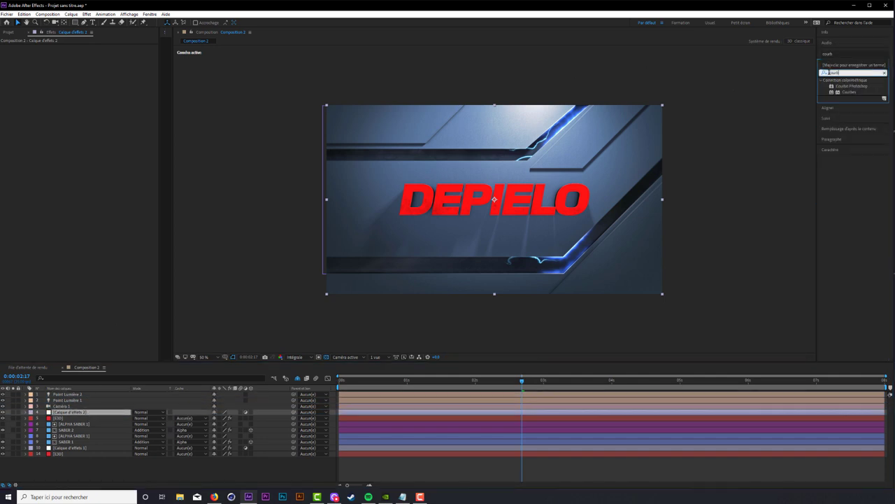
{"action": "left_click_drag", "start_coordinate": [849, 92], "coordinate": [102, 123]}
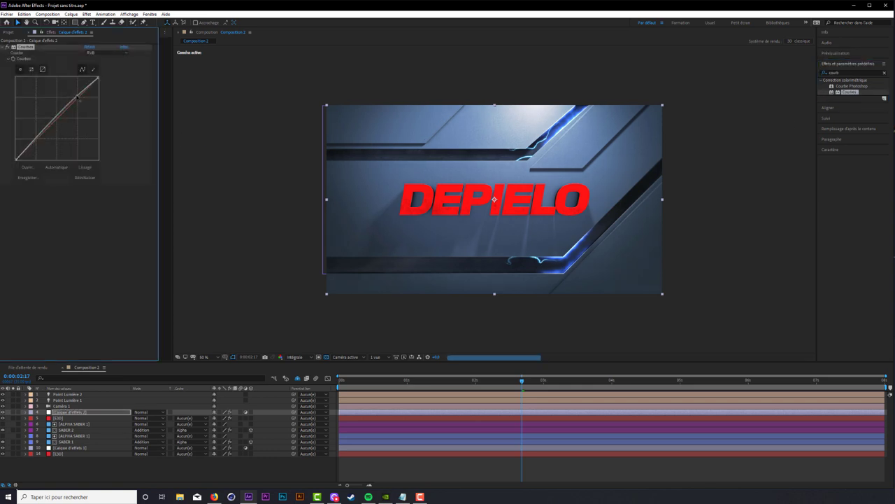
- Lift the RGB curve slightly and pull its lower point down to deepen shadows
{"action": "left_click", "coordinate": [105, 53]}
{"action": "left_click", "coordinate": [98, 60]}
{"action": "left_click_drag", "start_coordinate": [37, 137], "coordinate": [33, 144]}
{"action": "key", "text": "ctrl+z"}
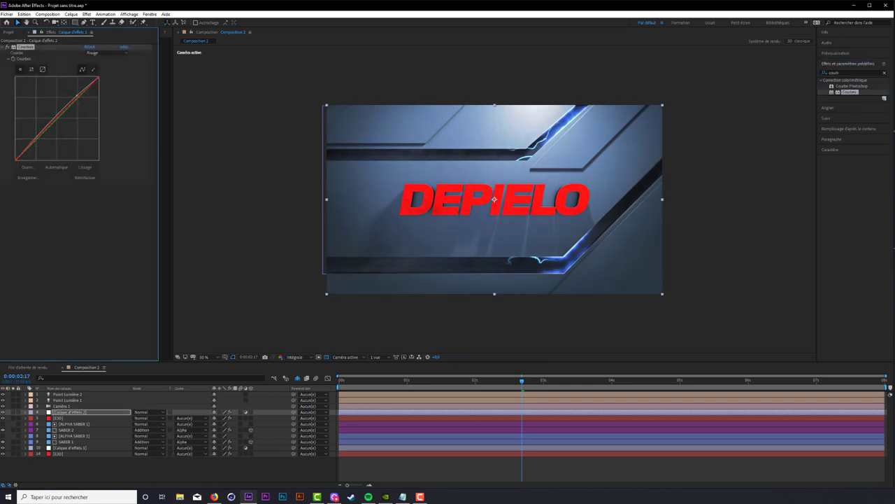
{"action": "key", "text": "ctrl+z"}
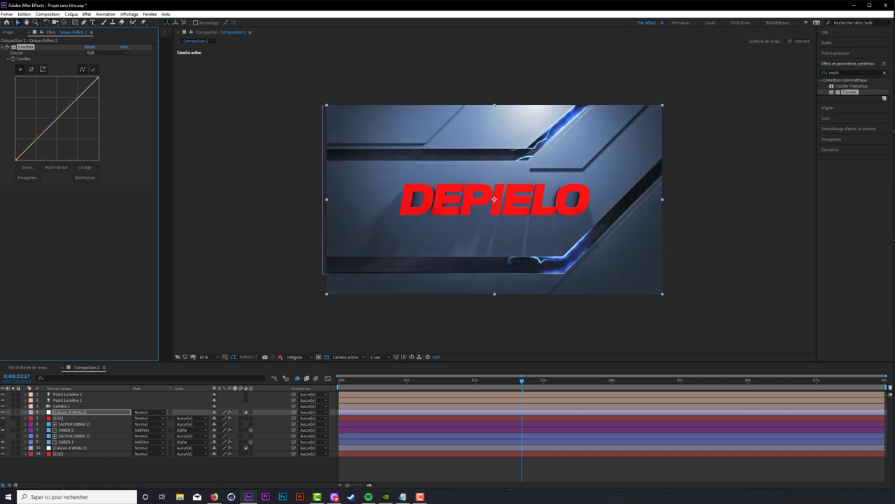
{"action": "left_click_drag", "start_coordinate": [77, 99], "coordinate": [77, 97]}
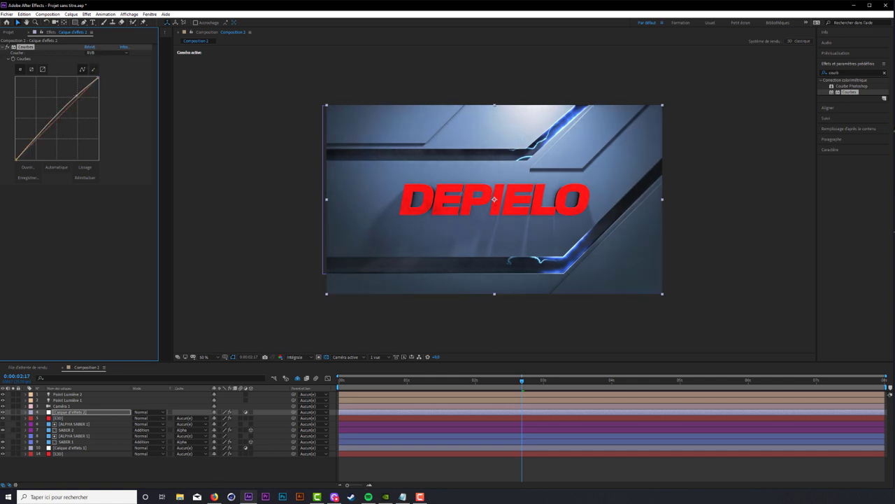
{"action": "left_click_drag", "start_coordinate": [33, 142], "coordinate": [33, 146]}
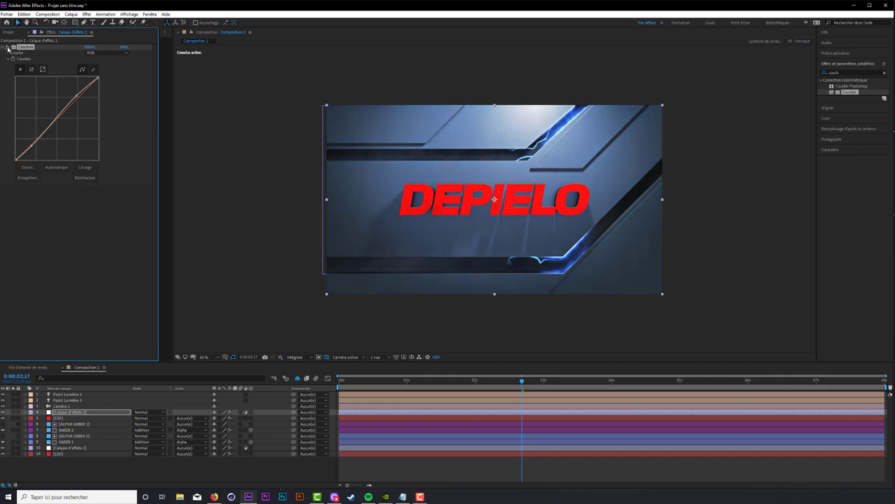
- Reshape the Bleu channel curve and bend the Rouge channel curve
{"action": "left_click", "coordinate": [105, 52]}
{"action": "left_click", "coordinate": [103, 83]}
{"action": "left_click_drag", "start_coordinate": [59, 118], "coordinate": [58, 119]}
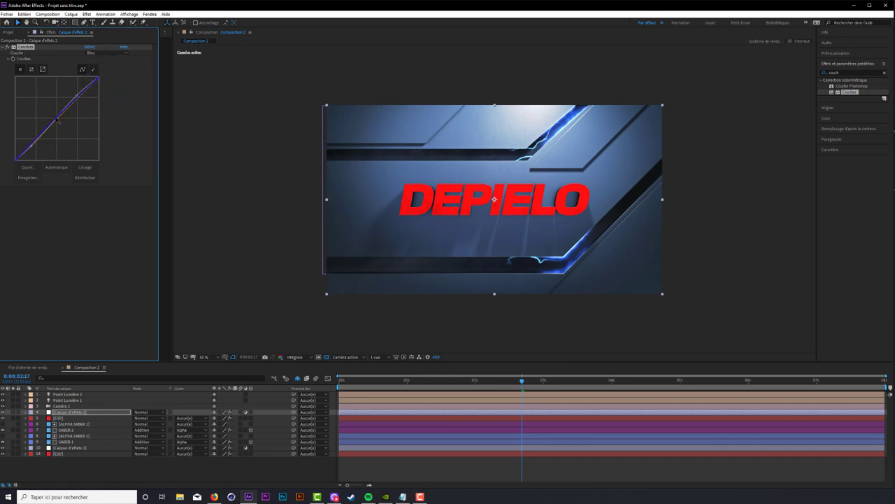
{"action": "left_click_drag", "start_coordinate": [59, 121], "coordinate": [56, 123]}
{"action": "left_click", "coordinate": [105, 52]}
{"action": "left_click", "coordinate": [98, 67]}
{"action": "left_click_drag", "start_coordinate": [79, 95], "coordinate": [79, 95]}
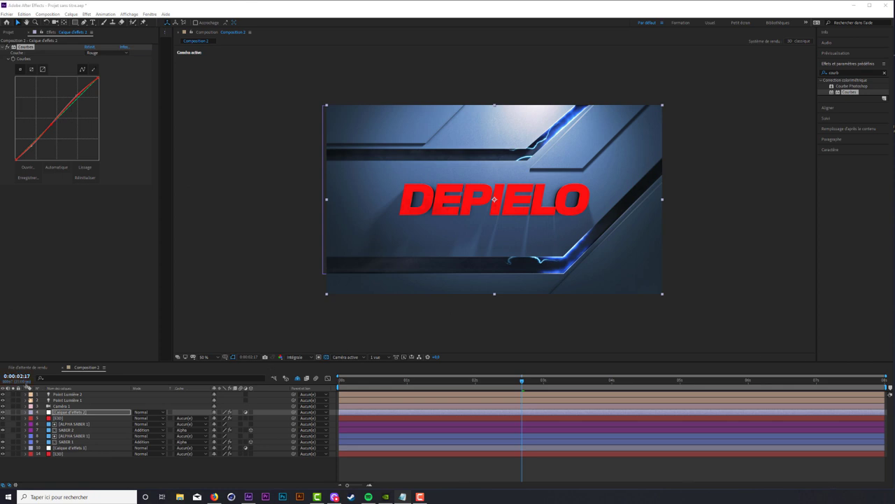
- Set the E3D title layer's Light Falloff to 2,00 in Element's render settings
{"action": "left_click", "coordinate": [61, 419]}
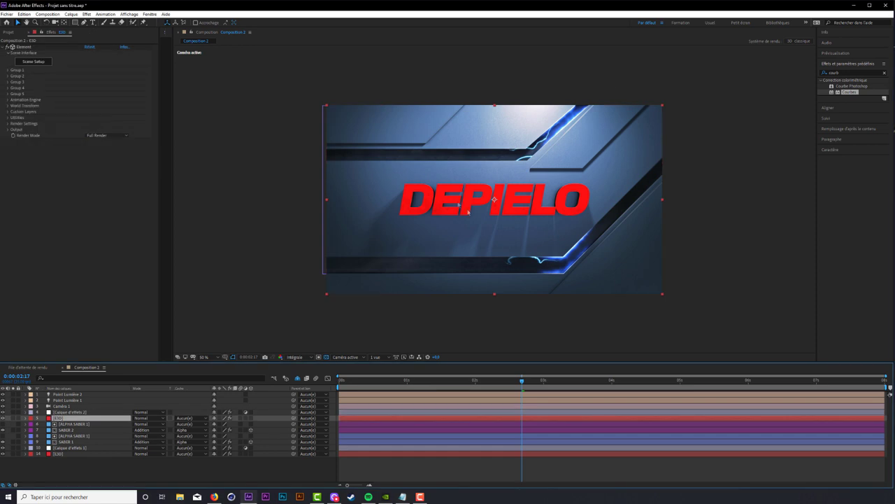
{"action": "left_click", "coordinate": [8, 123]}
{"action": "scroll", "coordinate": [43, 146], "scroll_direction": "down", "scroll_amount": 2}
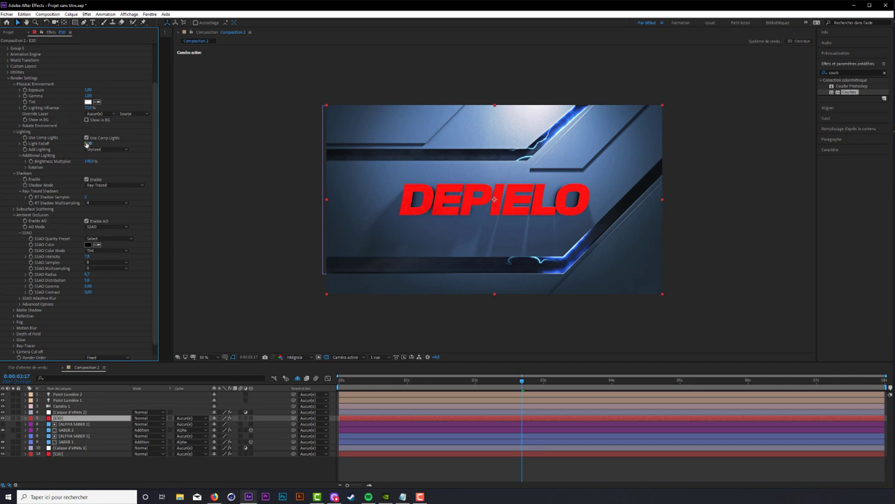
{"action": "key", "text": "period"}
{"action": "key", "text": "period"}
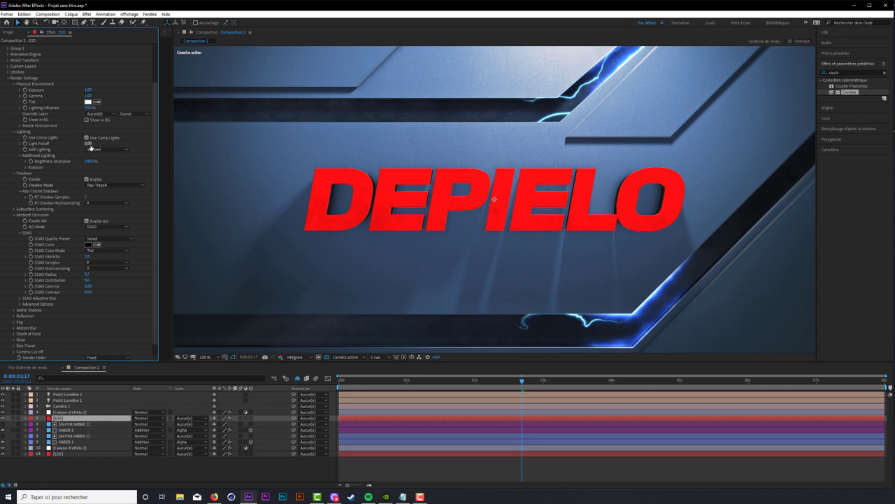
{"action": "left_click_drag", "start_coordinate": [89, 143], "coordinate": [140, 144]}
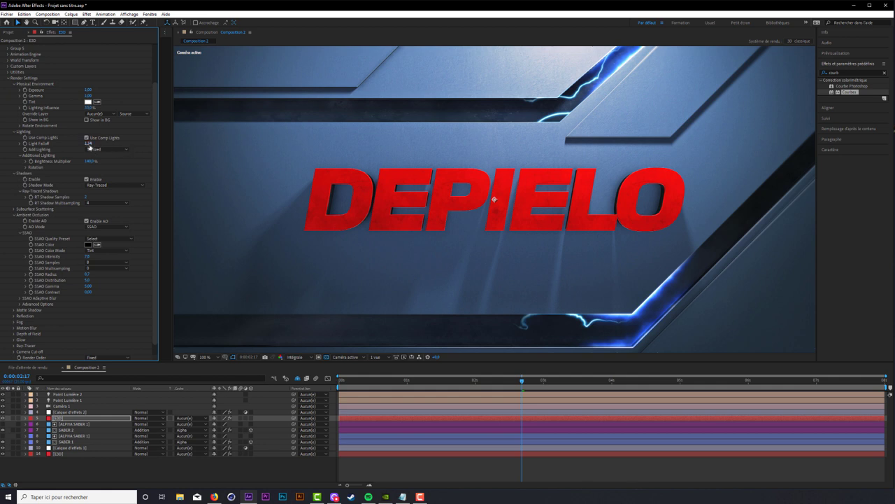
{"action": "left_click", "coordinate": [88, 144]}
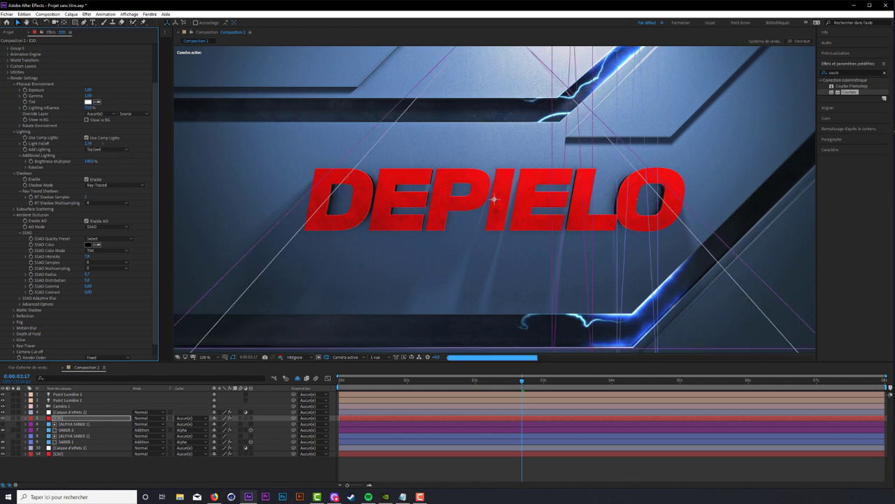
{"action": "type", "text": "2"}
{"action": "key", "text": "Return"}
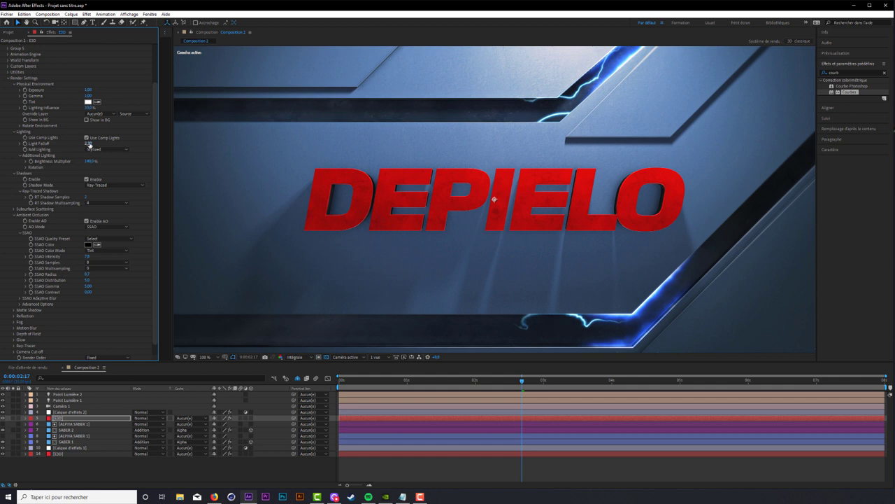
- Recheck Light Falloff, keeping it at 2,00, and review the preview at 50%
{"action": "left_click", "coordinate": [60, 419]}
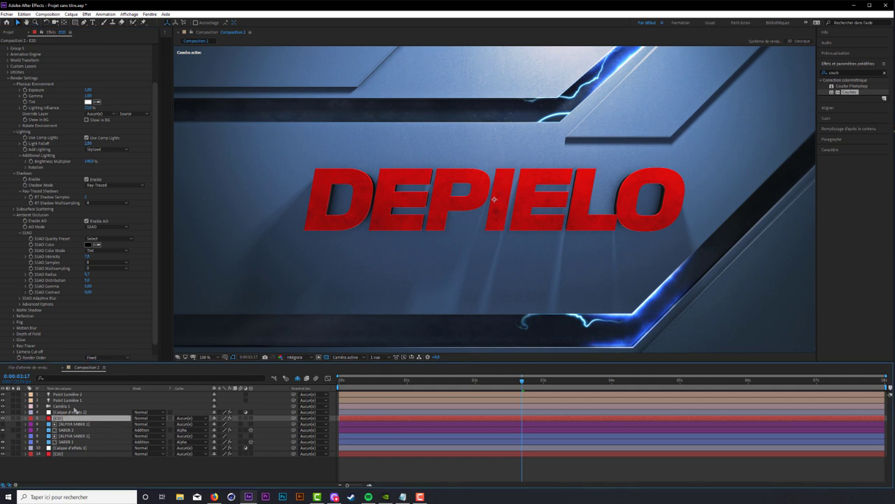
{"action": "left_click", "coordinate": [89, 144]}
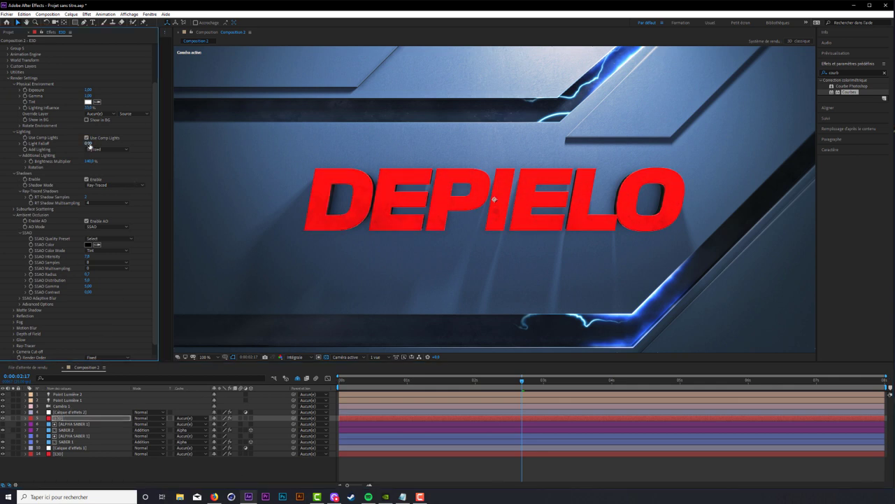
{"action": "key", "text": "Return"}
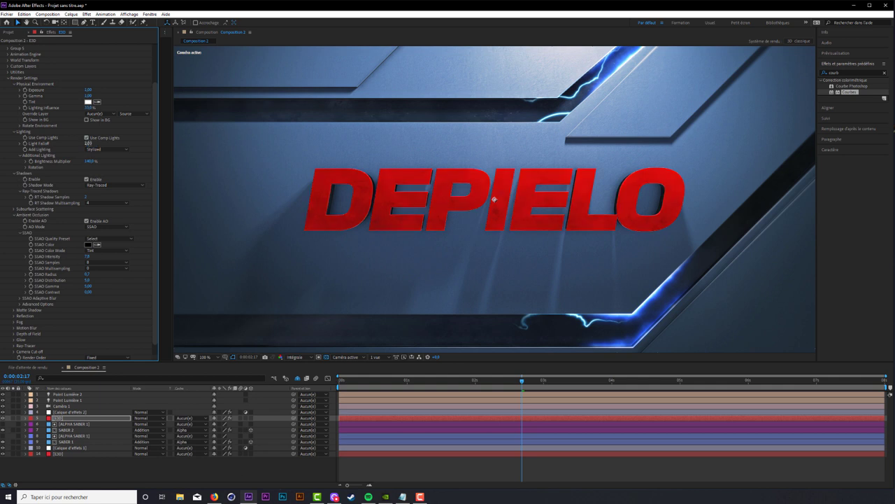
{"action": "key", "text": "ctrl+z"}
{"action": "key", "text": "comma"}
{"action": "key", "text": "comma"}
{"action": "key", "text": "comma"}
{"action": "key", "text": "comma"}
{"action": "key", "text": "period"}
{"action": "key", "text": "period"}
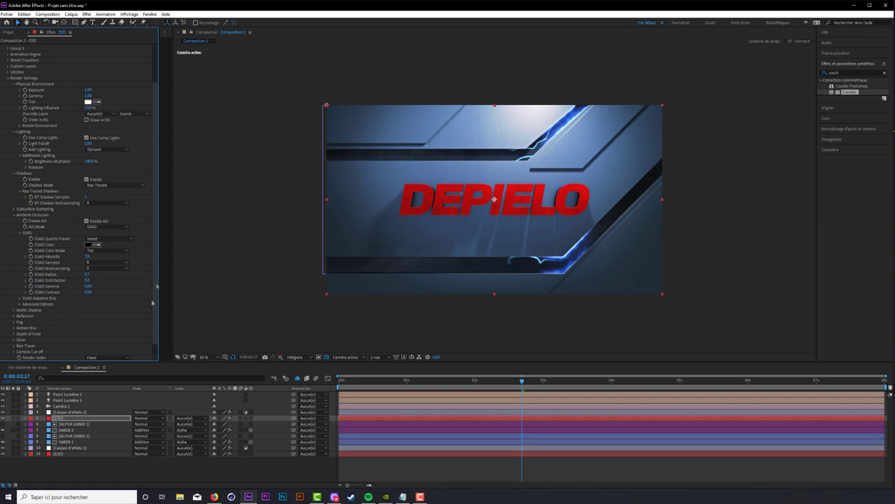
- Create a new green solid layer named 'particular'
{"action": "left_click", "coordinate": [101, 465]}
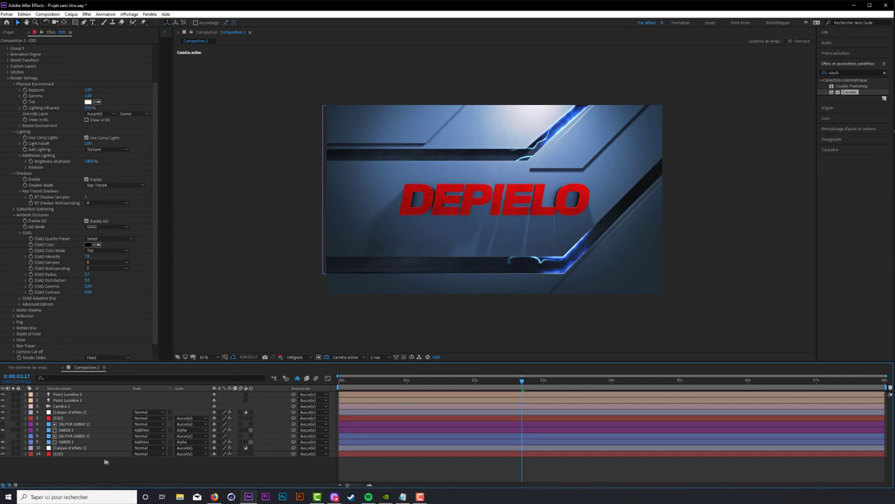
{"action": "right_click", "coordinate": [107, 466]}
{"action": "mouse_move", "coordinate": [161, 389]}
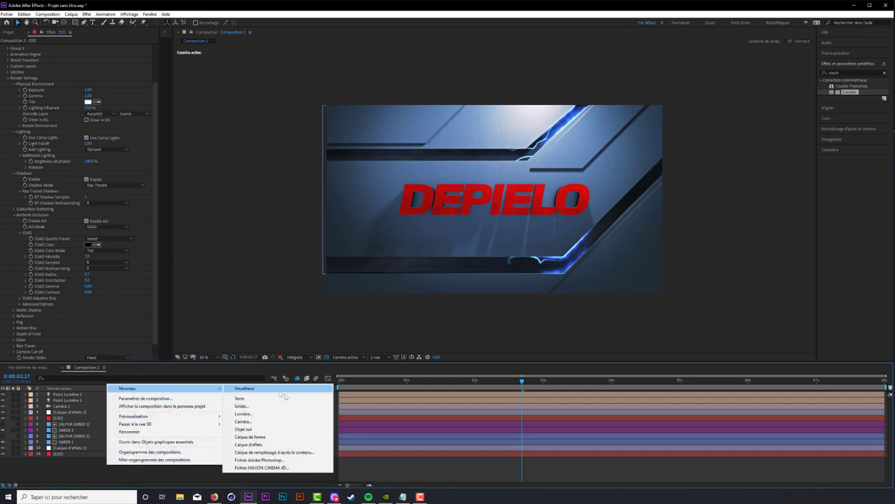
{"action": "left_click", "coordinate": [280, 406]}
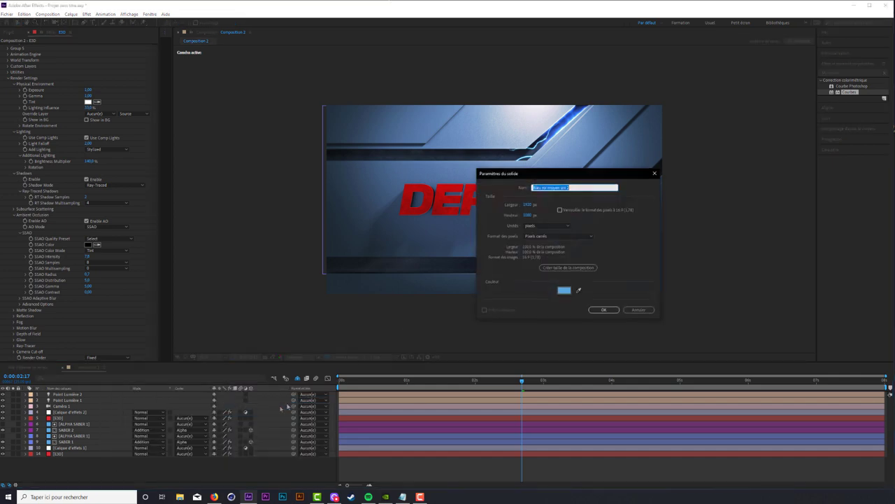
{"action": "left_click", "coordinate": [564, 290]}
{"action": "left_click", "coordinate": [246, 245]}
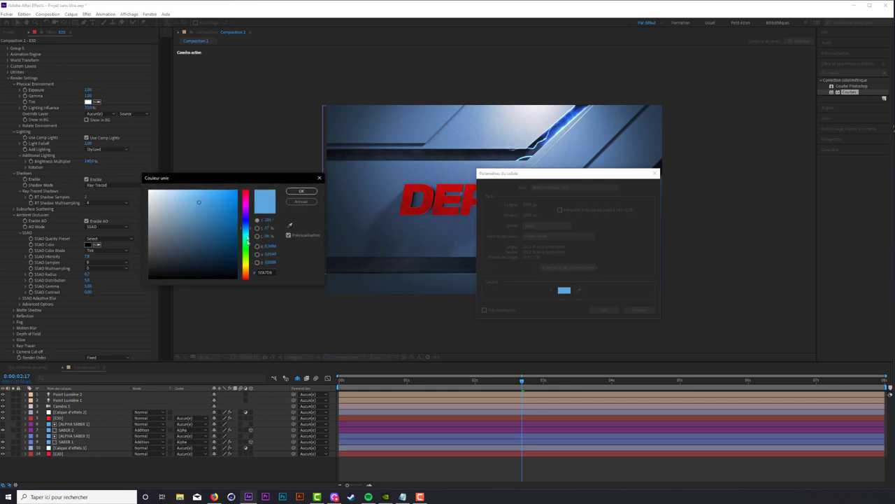
{"action": "left_click", "coordinate": [301, 191]}
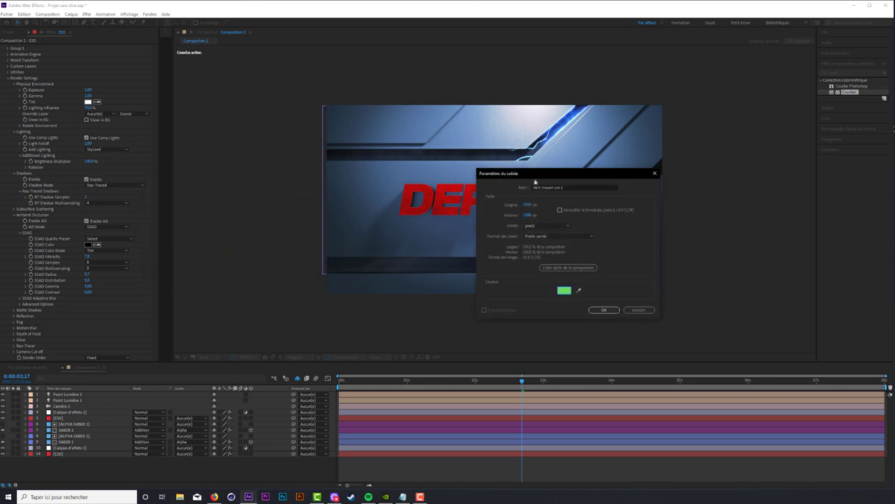
{"action": "triple_click", "coordinate": [564, 187]}
{"action": "type", "text": "zecular"}
{"action": "key", "text": "Return"}
- Apply RG Trapcode Particular to the particular solid
{"action": "left_click", "coordinate": [86, 14]}
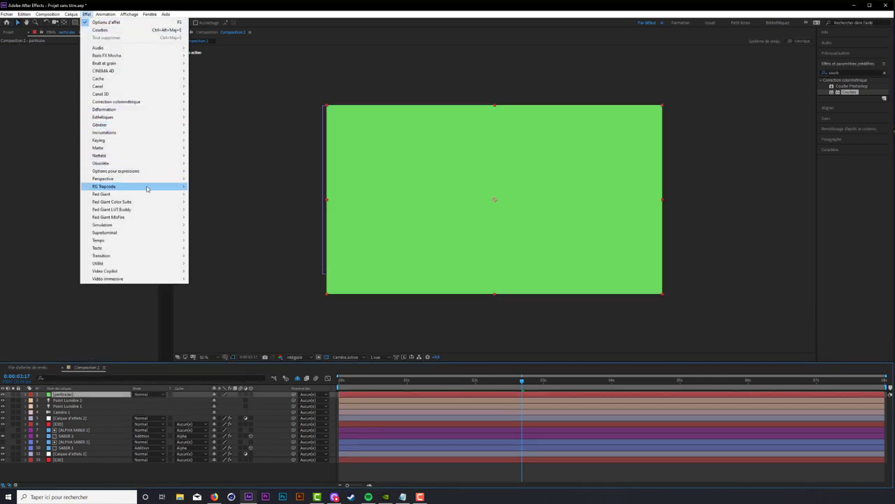
{"action": "mouse_move", "coordinate": [147, 189]}
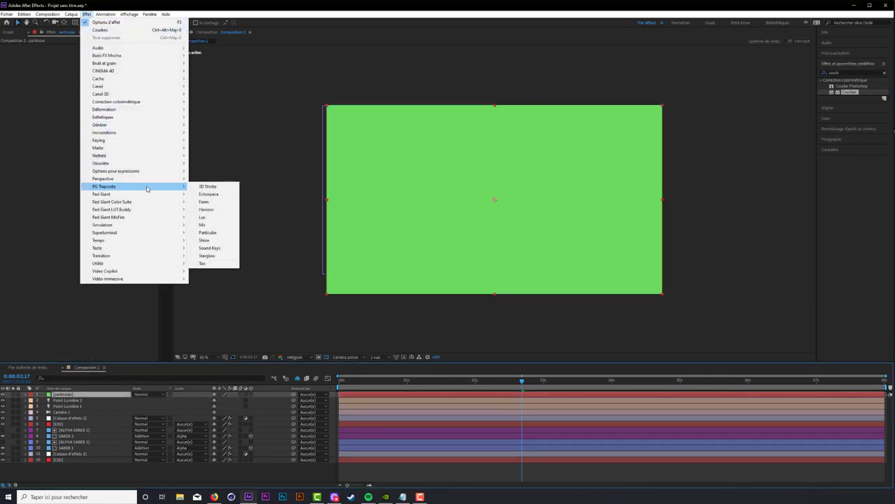
{"action": "left_click", "coordinate": [208, 232]}
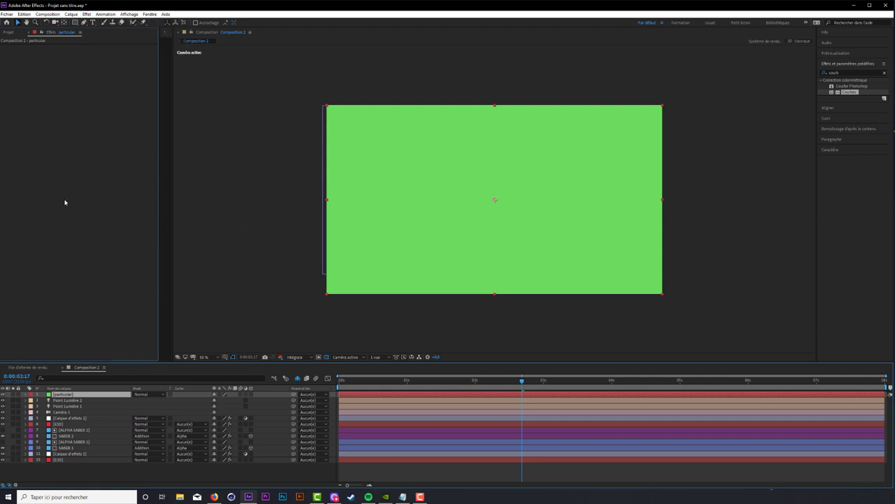
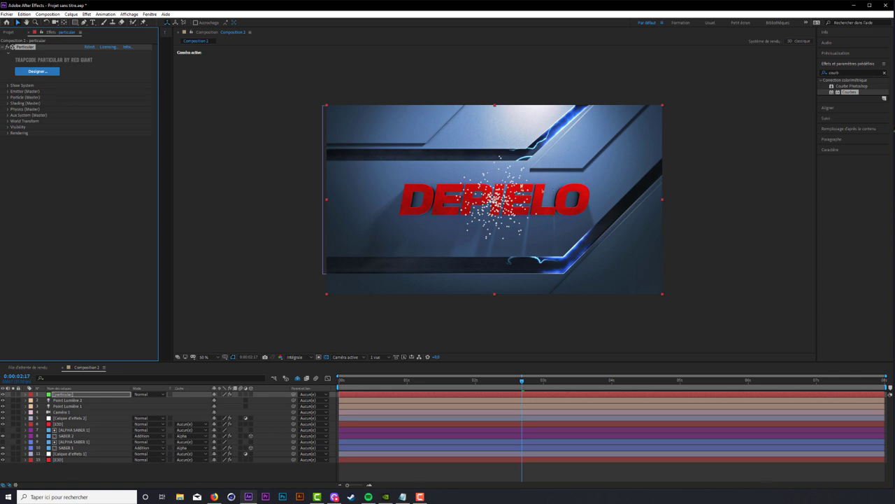
- Make the Particular emitter a Box with Emitter Size set to XYZ Individual
{"action": "left_click", "coordinate": [7, 91]}
{"action": "left_click", "coordinate": [107, 97]}
{"action": "left_click", "coordinate": [107, 102]}
{"action": "left_click", "coordinate": [107, 109]}
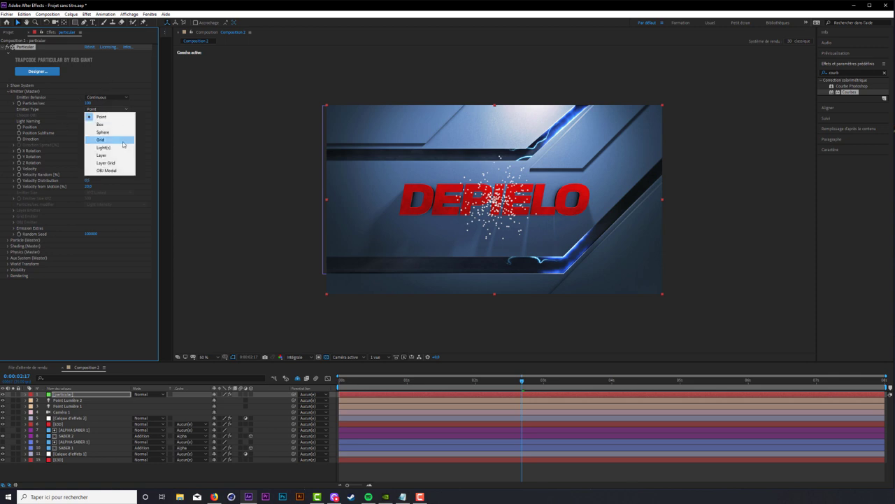
{"action": "left_click", "coordinate": [102, 124]}
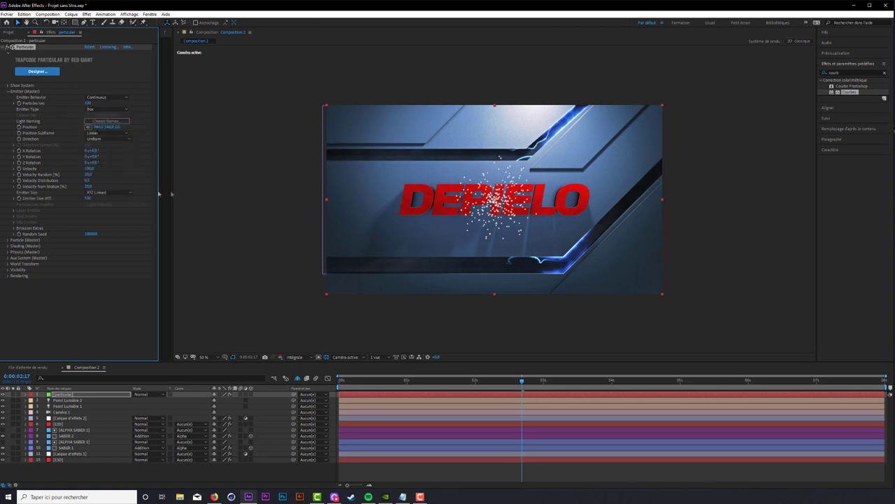
{"action": "left_click", "coordinate": [109, 192]}
{"action": "left_click", "coordinate": [116, 208]}
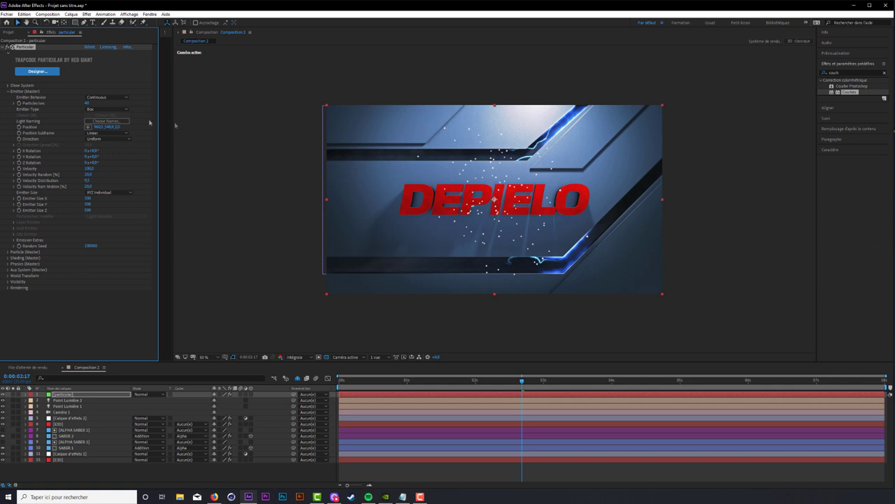
- Push the emitter back to a Z position of -400
{"action": "left_click_drag", "start_coordinate": [119, 127], "coordinate": [107, 137]}
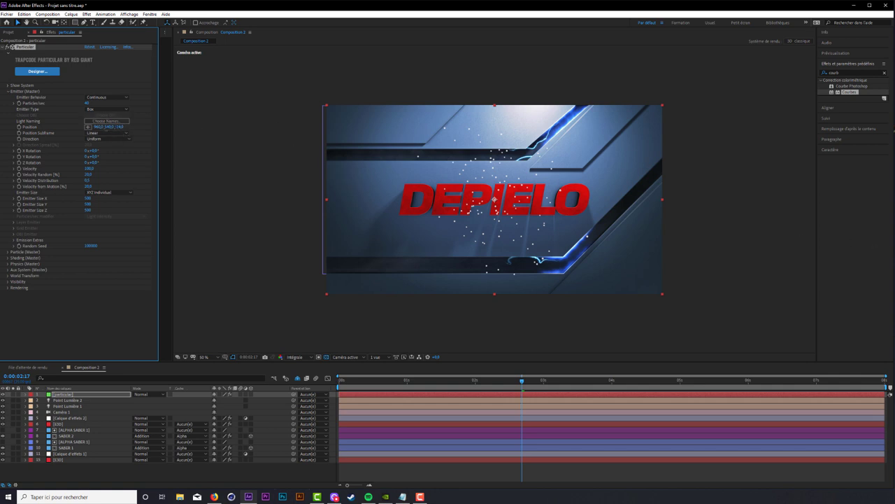
{"action": "left_click", "coordinate": [120, 126]}
{"action": "type", "text": "-400"}
{"action": "key", "text": "Return"}
- Set Velocity to 0, Velocity Random to 5 and Velocity from Motion to 5
{"action": "key", "text": "Page_Up"}
{"action": "key", "text": "Page_Up"}
{"action": "key", "text": "Page_Up"}
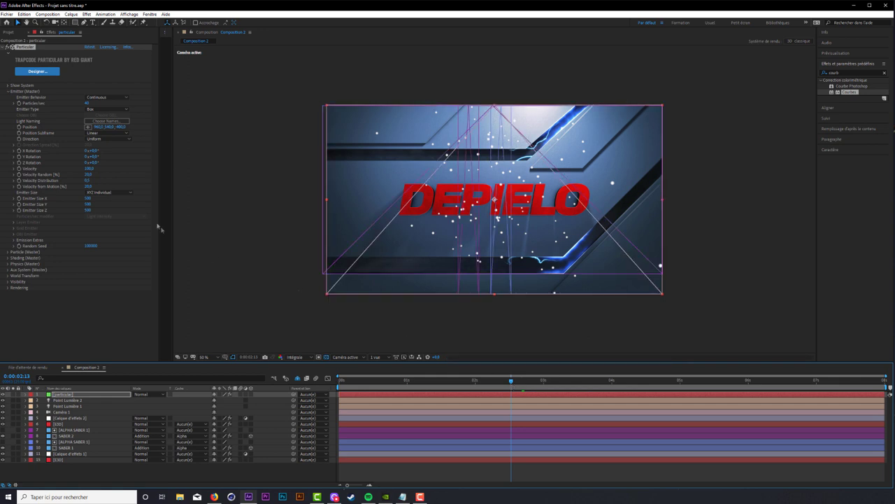
{"action": "left_click", "coordinate": [90, 168]}
{"action": "type", "text": "0"}
{"action": "key", "text": "Tab"}
{"action": "type", "text": "0"}
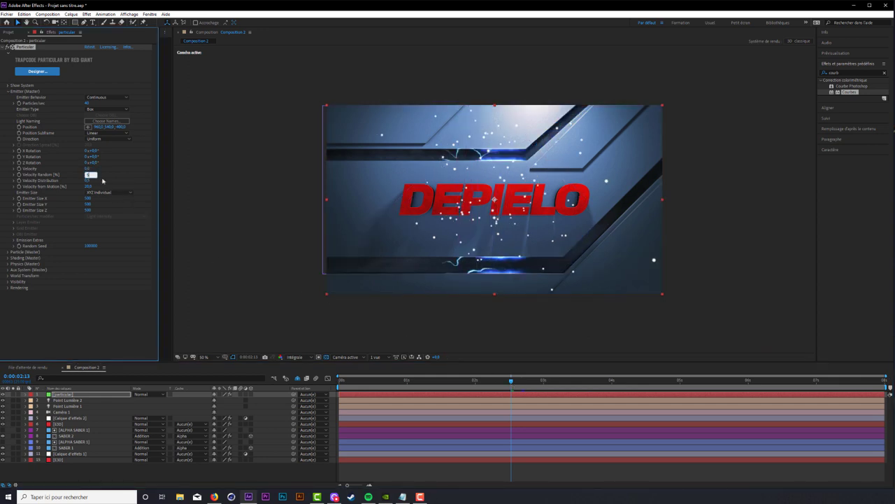
{"action": "left_click", "coordinate": [89, 186]}
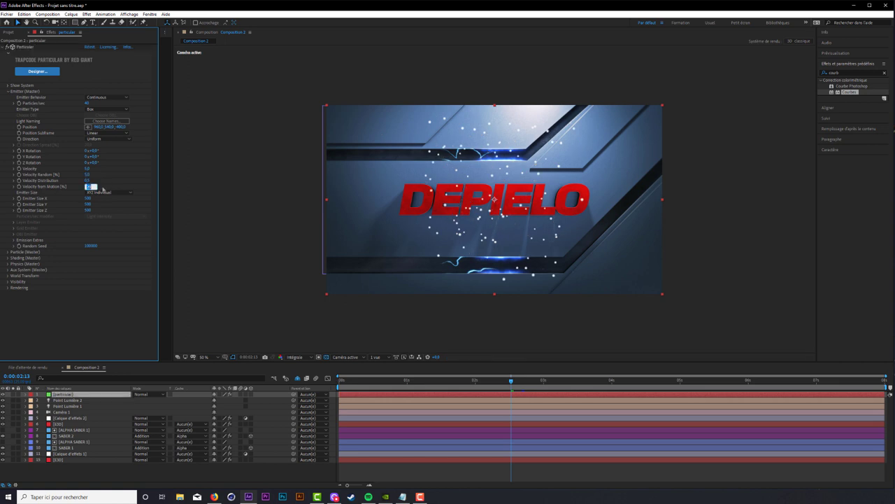
{"action": "type", "text": "0,"}
{"action": "type", "text": "5"}
{"action": "key", "text": "Return"}
- Size the emitter box to X 1900 and Y about 600, and adjust its Z size
{"action": "key", "text": "Return"}
{"action": "left_click", "coordinate": [87, 198]}
{"action": "type", "text": "15"}
{"action": "key", "text": "Return"}
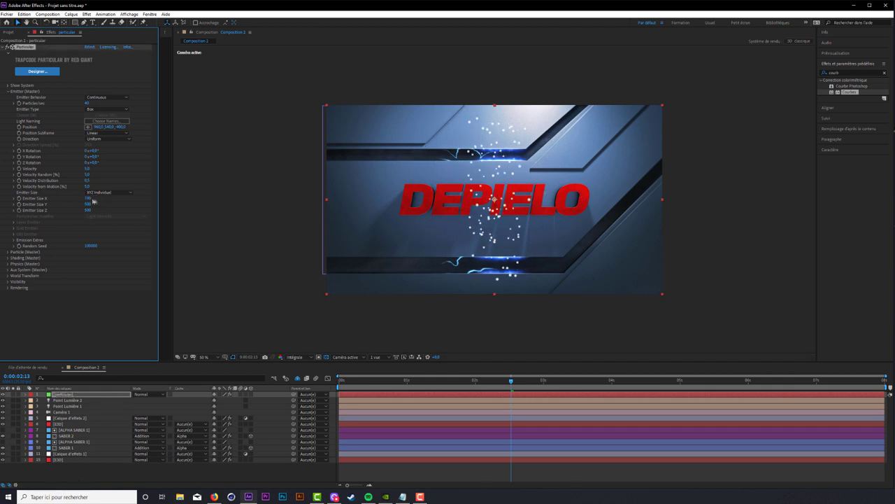
{"action": "left_click", "coordinate": [89, 199]}
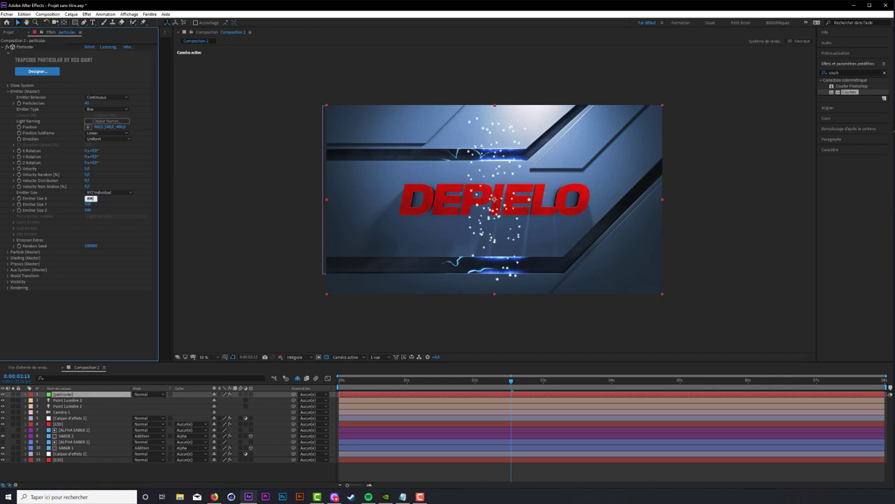
{"action": "type", "text": "1900"}
{"action": "key", "text": "Return"}
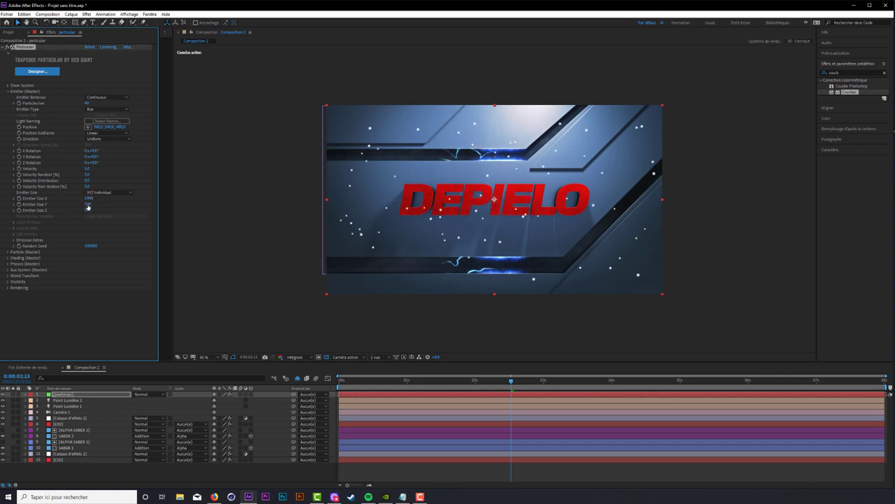
{"action": "left_click_drag", "start_coordinate": [95, 204], "coordinate": [121, 203]}
{"action": "left_click_drag", "start_coordinate": [95, 209], "coordinate": [93, 213]}
- In Particle (Master), set particle Size to 0,5 and Size Random to 14%
{"action": "left_click", "coordinate": [8, 92]}
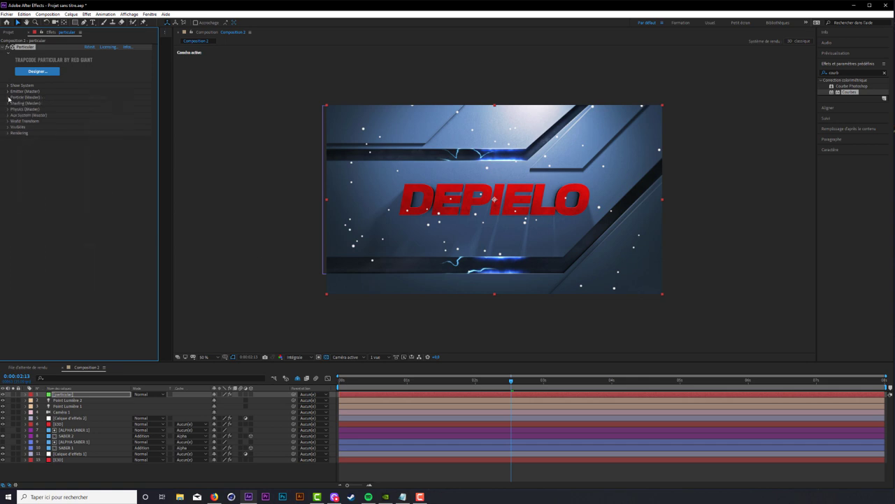
{"action": "left_click", "coordinate": [8, 97]}
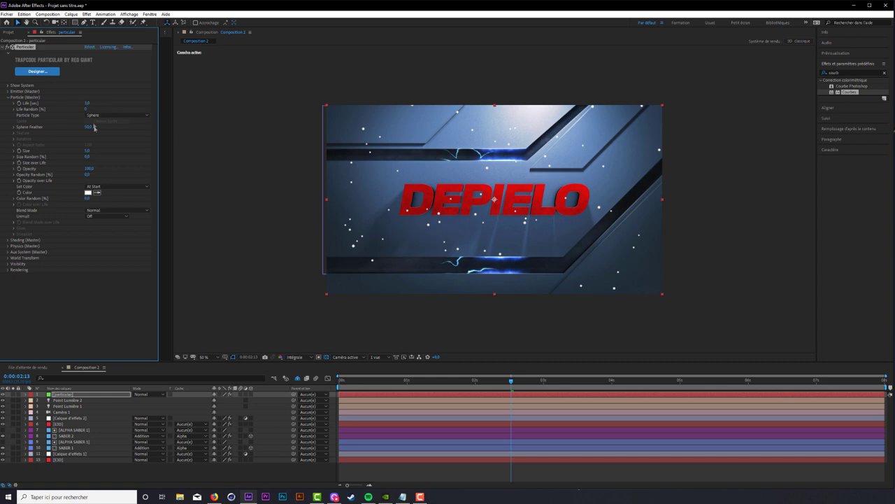
{"action": "left_click", "coordinate": [88, 150]}
{"action": "type", "text": "0,5"}
{"action": "key", "text": "Return"}
{"action": "key", "text": "slash"}
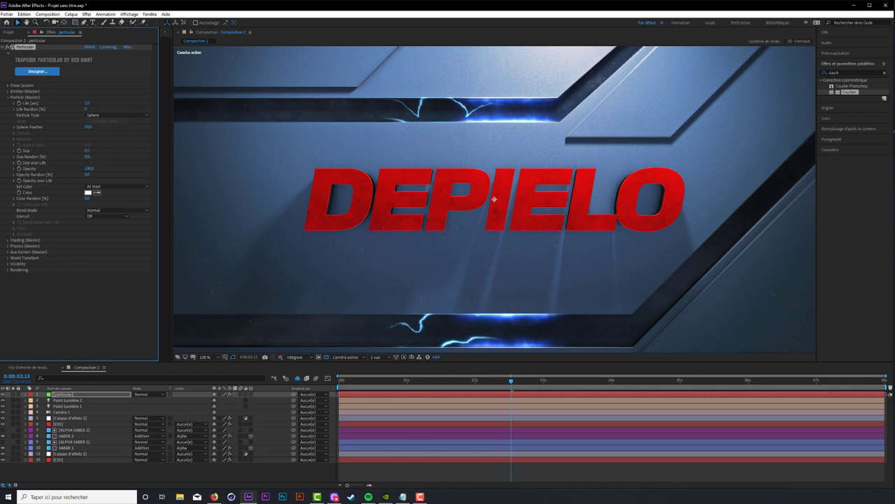
{"action": "left_click_drag", "start_coordinate": [86, 156], "coordinate": [97, 156]}
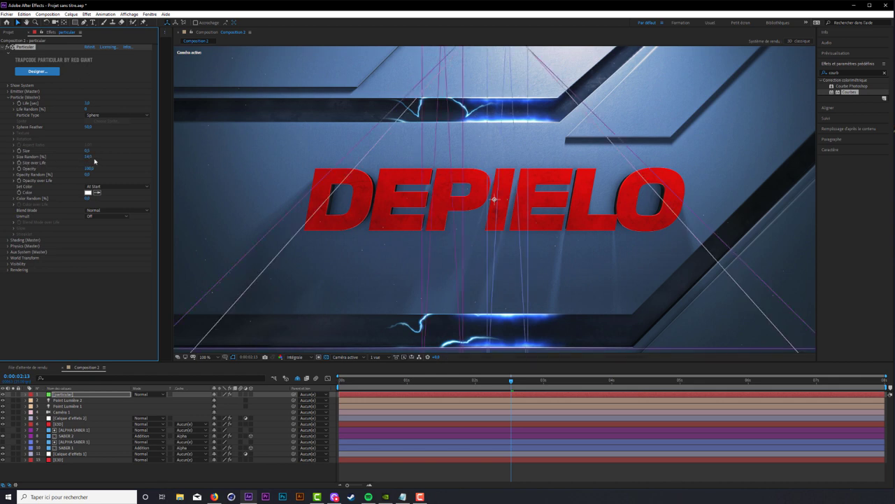
- Apply trapezoid presets to Size over Life and Opacity over Life so particles fade in and out
{"action": "left_click", "coordinate": [14, 162]}
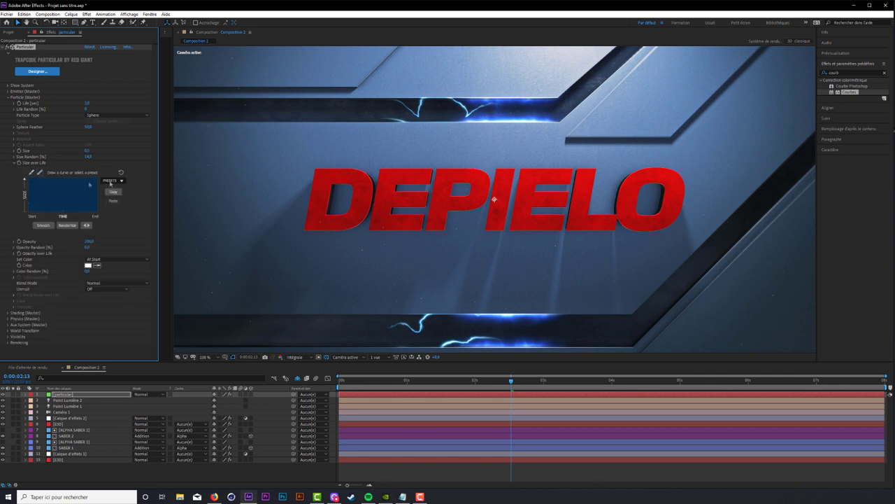
{"action": "left_click", "coordinate": [110, 181]}
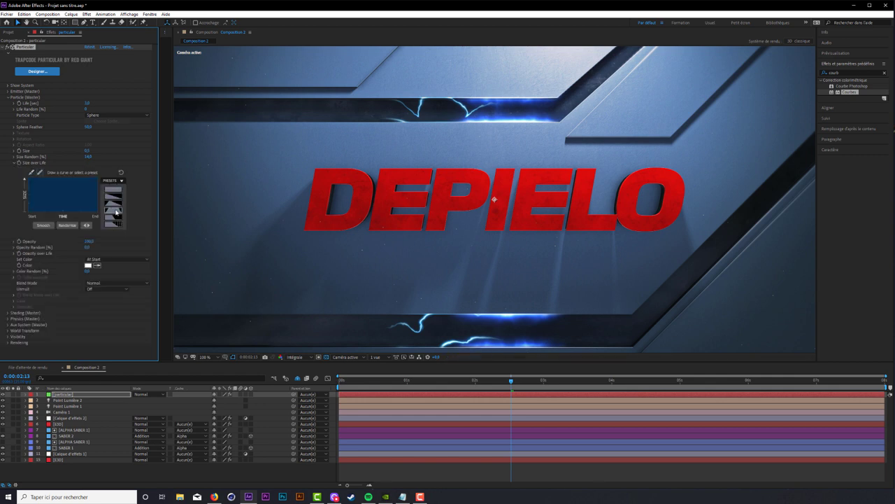
{"action": "left_click", "coordinate": [117, 212]}
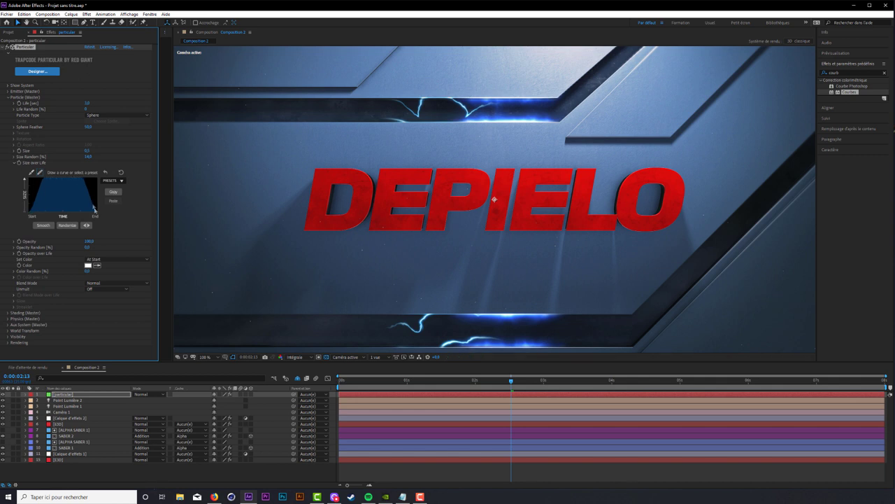
{"action": "left_click", "coordinate": [14, 163]}
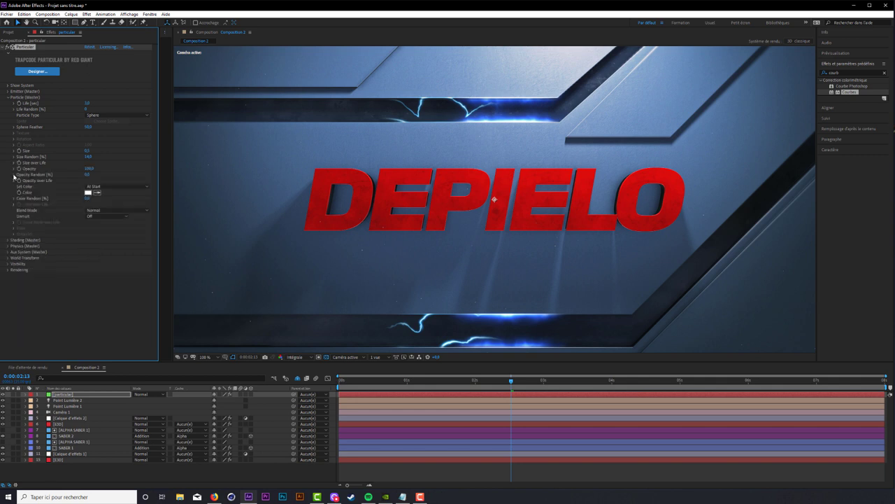
{"action": "left_click", "coordinate": [14, 180]}
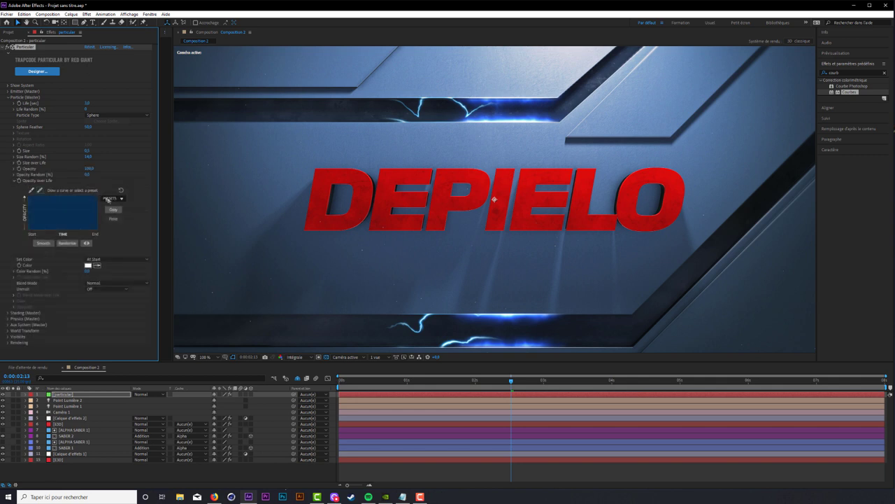
{"action": "left_click", "coordinate": [114, 223]}
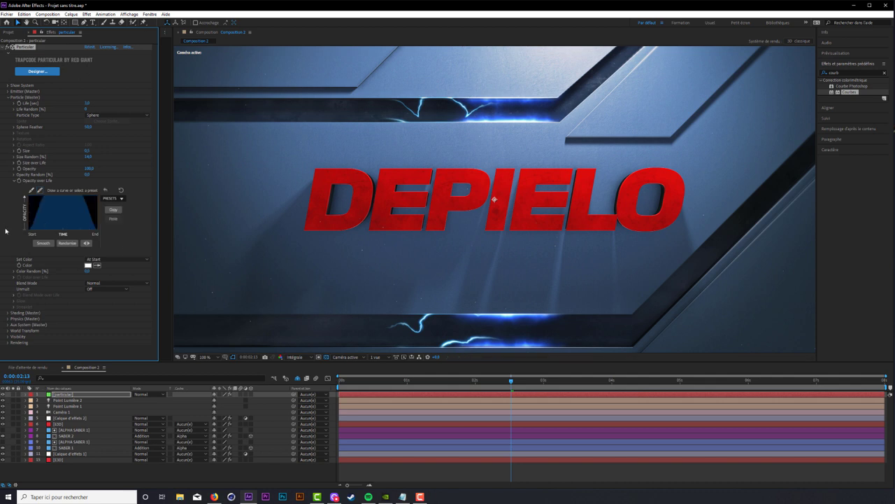
{"action": "left_click", "coordinate": [15, 182]}
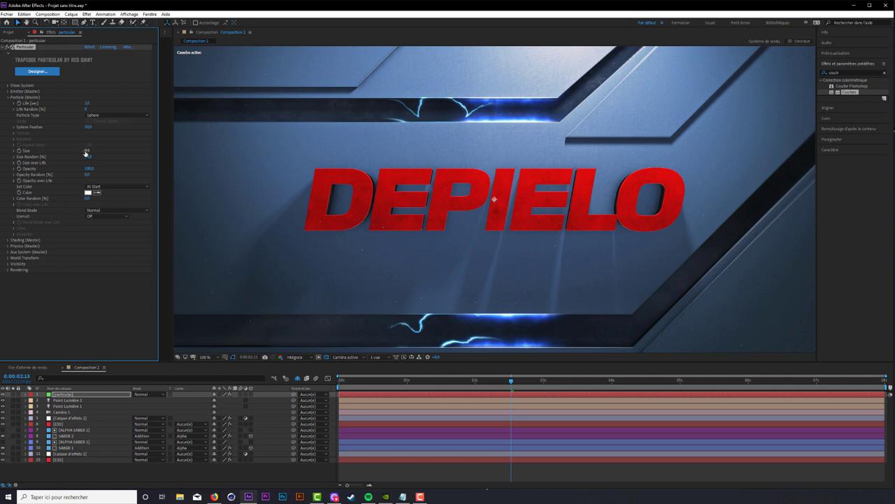
- In Physics > Air, set Wind X to 61
{"action": "left_click", "coordinate": [86, 151]}
{"action": "key", "text": "Return"}
{"action": "left_click", "coordinate": [7, 98]}
{"action": "left_click", "coordinate": [8, 110]}
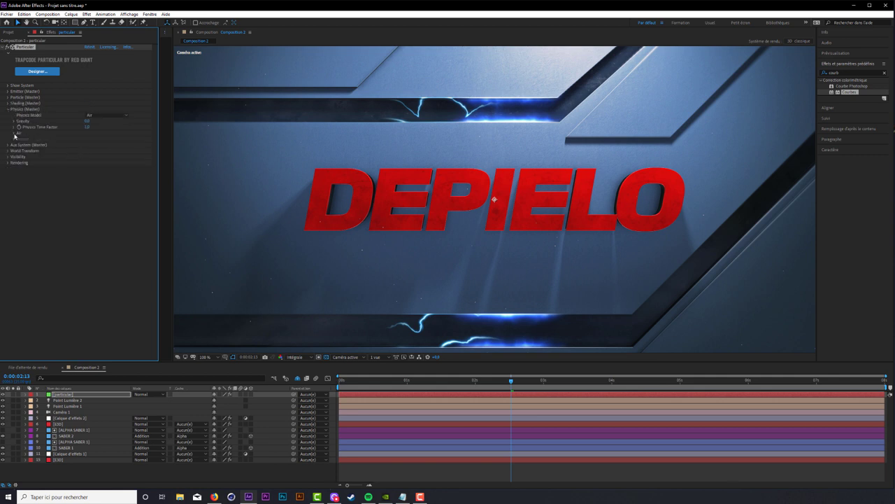
{"action": "left_click", "coordinate": [14, 132]}
{"action": "left_click", "coordinate": [87, 174]}
{"action": "type", "text": "20"}
{"action": "key", "text": "Return"}
{"action": "left_click", "coordinate": [88, 174]}
{"action": "type", "text": "61"}
{"action": "key", "text": "Return"}
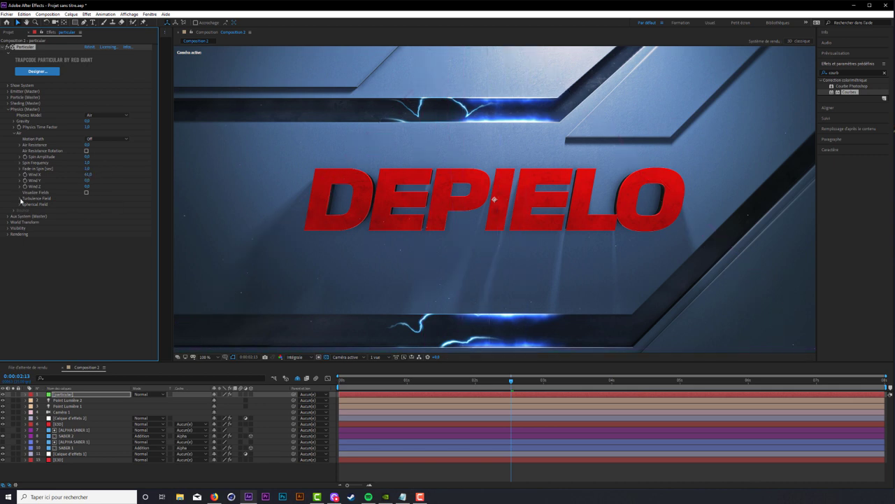
- Set Turbulence Field Affect Position to 15 and move the particular layer below Calque d'effets 2
{"action": "left_click", "coordinate": [20, 198]}
{"action": "type", "text": "15"}
{"action": "key", "text": "Return"}
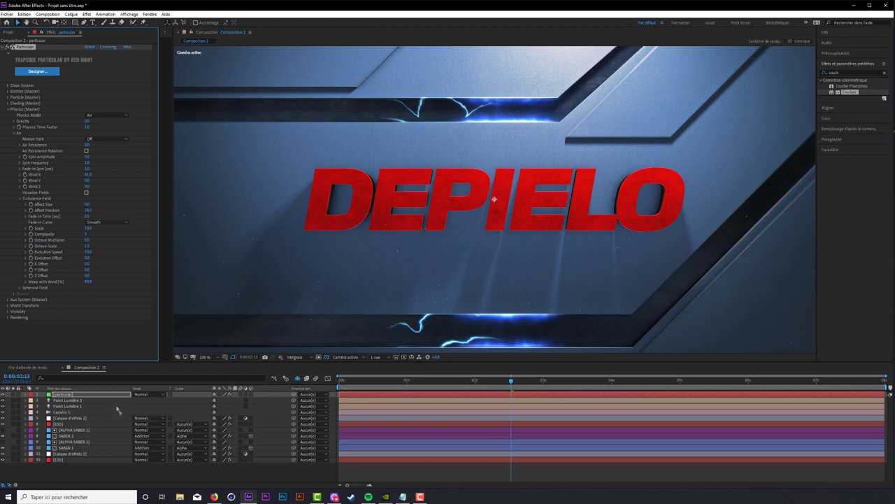
{"action": "mouse_move", "coordinate": [92, 396]}
{"action": "left_mouse_down"}
{"action": "mouse_move", "coordinate": [100, 424]}
{"action": "mouse_move", "coordinate": [78, 426]}
{"action": "mouse_move", "coordinate": [70, 416]}
{"action": "left_mouse_up"}
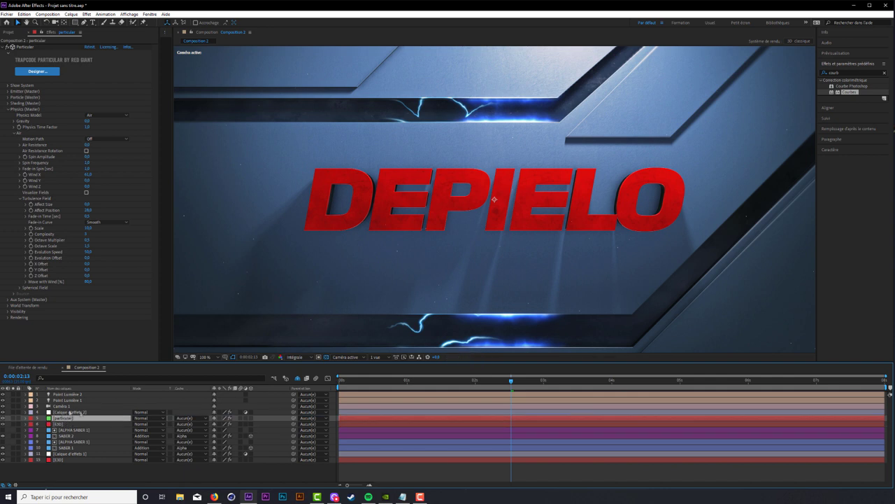
- Switch the [particular] layer's blending mode from Normal to Addition
{"action": "left_click", "coordinate": [72, 412]}
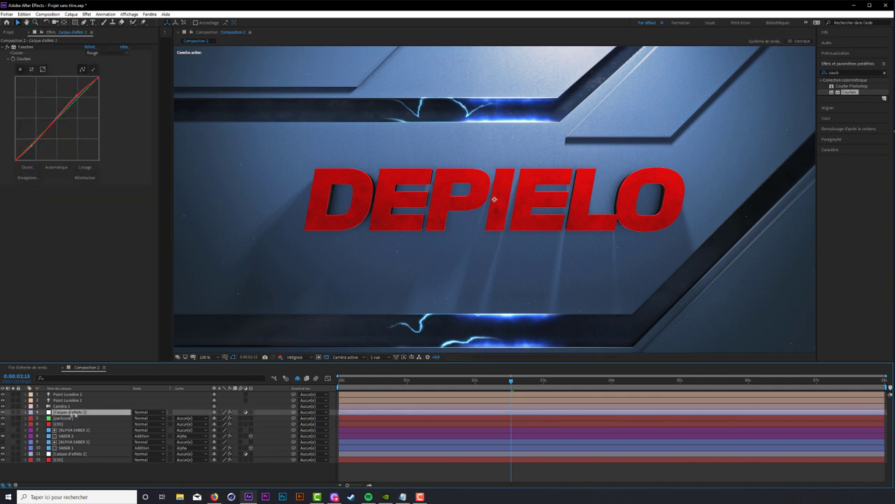
{"action": "left_click", "coordinate": [71, 418]}
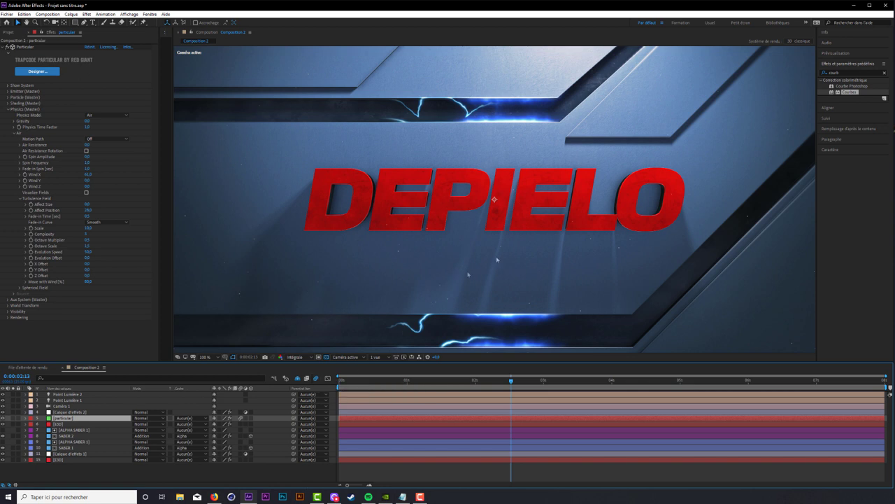
{"action": "scroll", "coordinate": [503, 294], "scroll_direction": "down", "scroll_amount": 2}
{"action": "scroll", "coordinate": [411, 299], "scroll_direction": "up", "scroll_amount": 2}
{"action": "left_click", "coordinate": [7, 109]}
{"action": "left_click", "coordinate": [150, 418]}
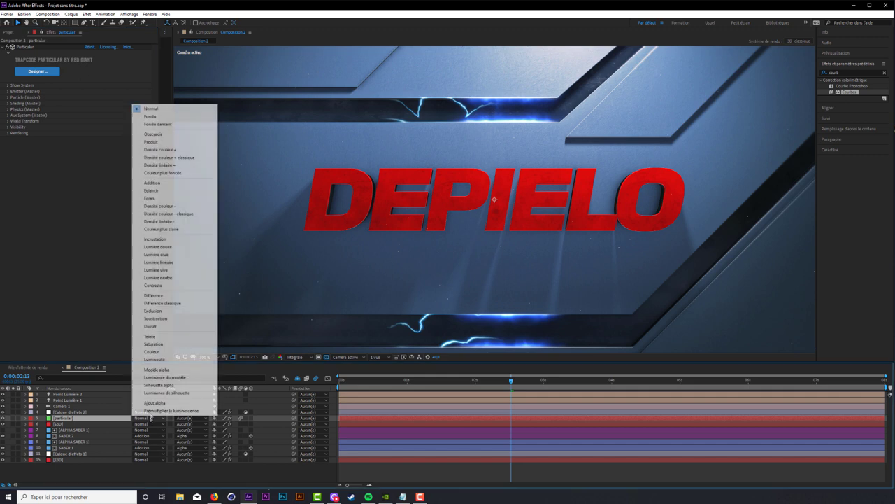
{"action": "left_click", "coordinate": [165, 183]}
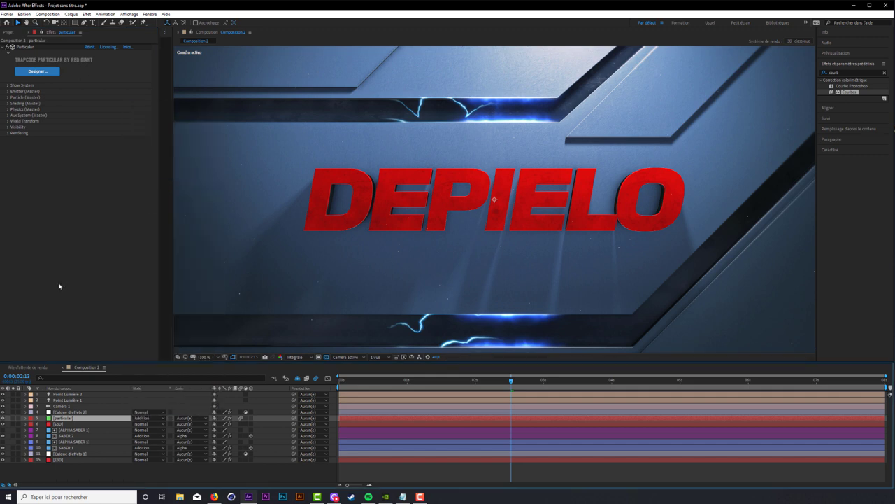
{"action": "left_click", "coordinate": [856, 72]}
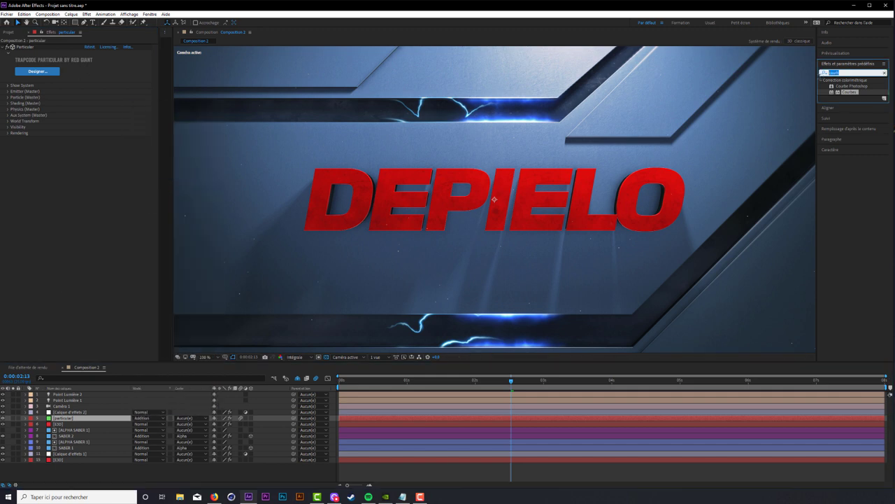
- Apply Lueur diffuse to the particular layer and tune its Seuil and Rayon
{"action": "type", "text": "lueu"}
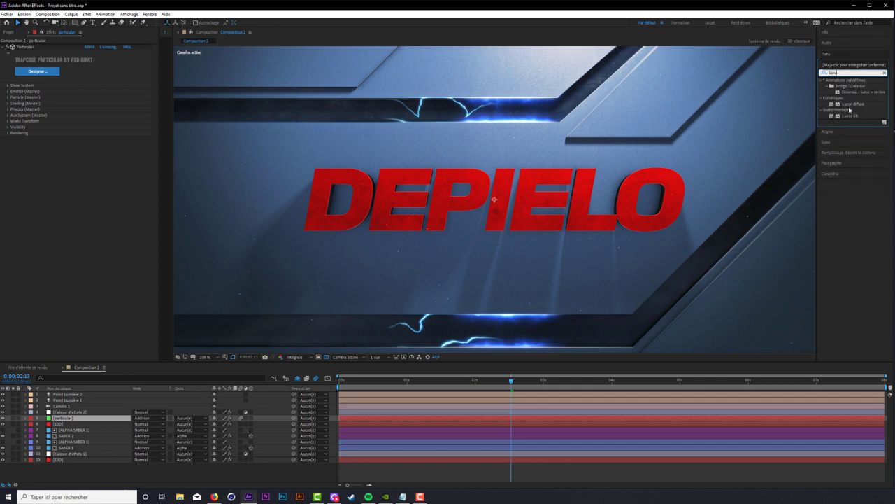
{"action": "left_click_drag", "start_coordinate": [849, 107], "coordinate": [155, 200]}
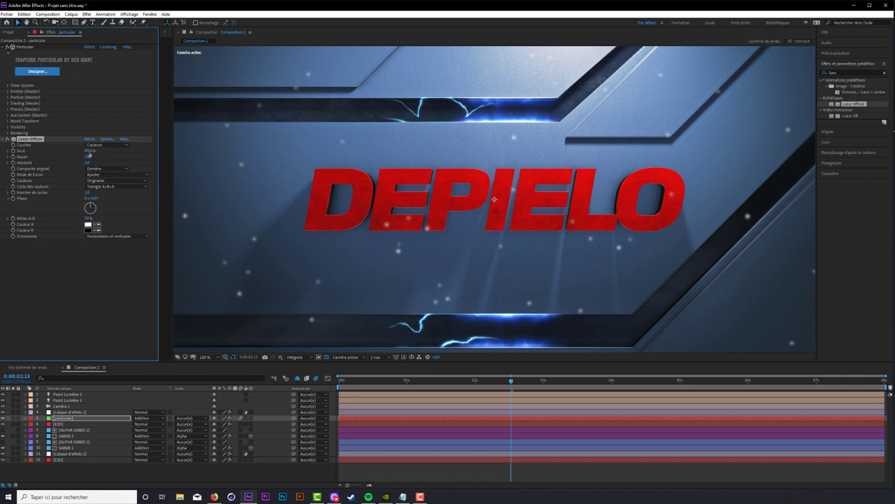
{"action": "left_click_drag", "start_coordinate": [103, 151], "coordinate": [119, 150]}
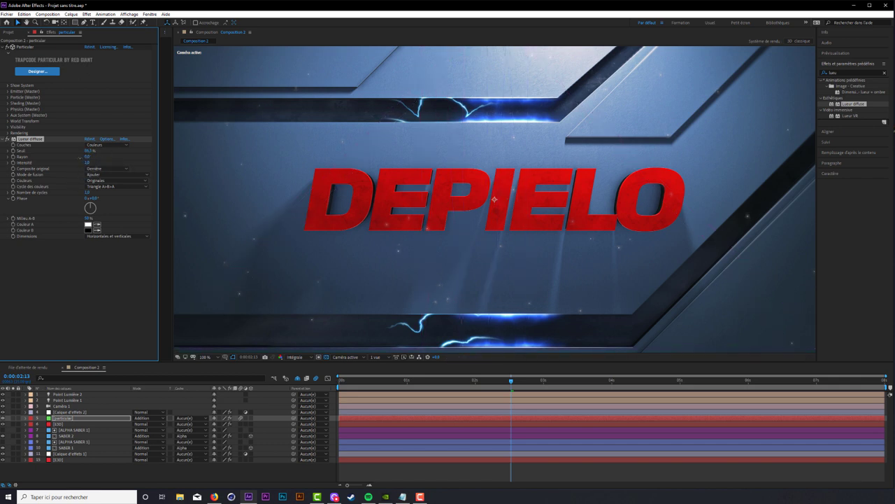
{"action": "left_click_drag", "start_coordinate": [86, 156], "coordinate": [92, 157]}
{"action": "key", "text": "comma"}
{"action": "key", "text": "comma"}
{"action": "mouse_move", "coordinate": [89, 151]}
{"action": "left_mouse_down"}
{"action": "mouse_move", "coordinate": [112, 150]}
{"action": "mouse_move", "coordinate": [87, 156]}
{"action": "left_mouse_up"}
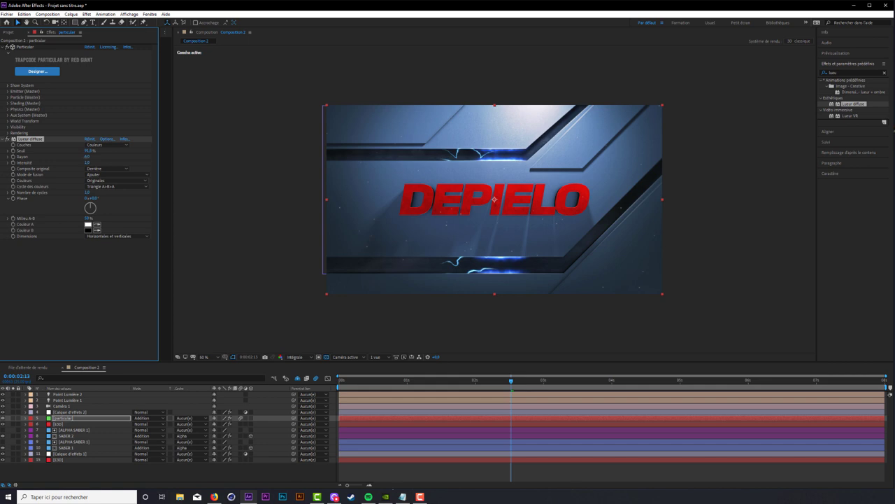
{"action": "key", "text": "period"}
{"action": "key", "text": "period"}
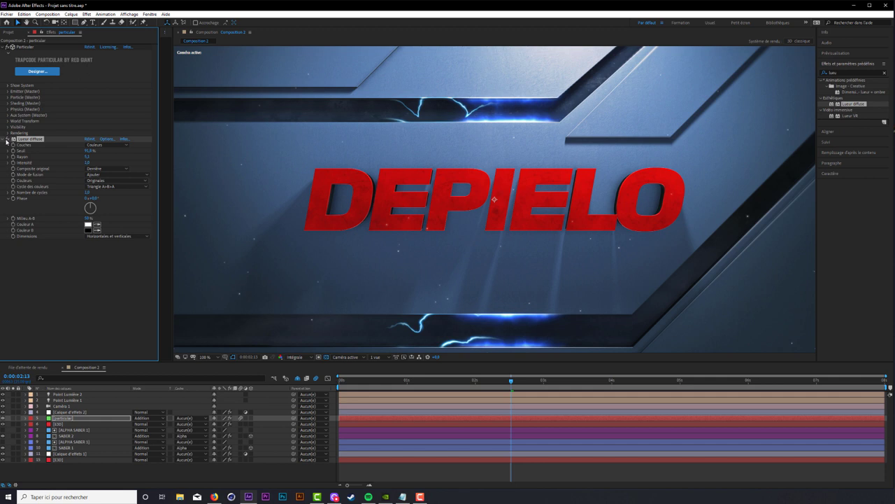
{"action": "key", "text": "comma"}
{"action": "key", "text": "comma"}
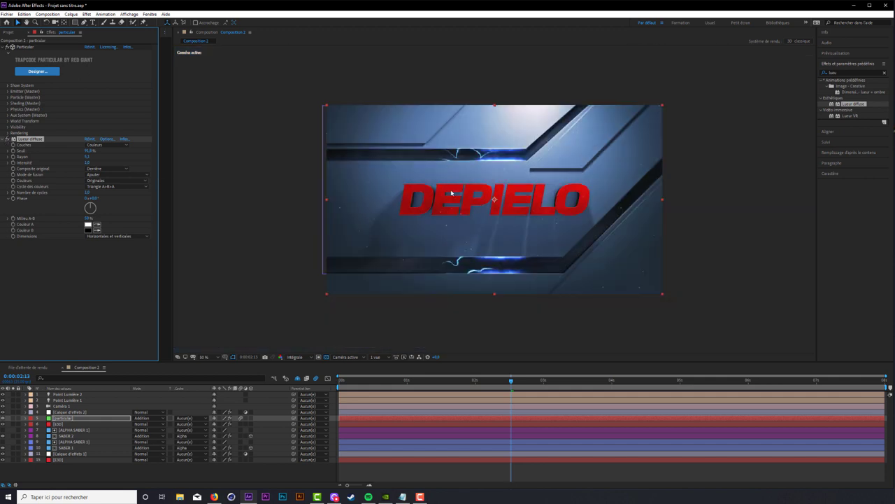
- Set Particular's emitter to 30 particles per second and revisit the glow radius
{"action": "left_click", "coordinate": [7, 90]}
{"action": "left_click", "coordinate": [89, 103]}
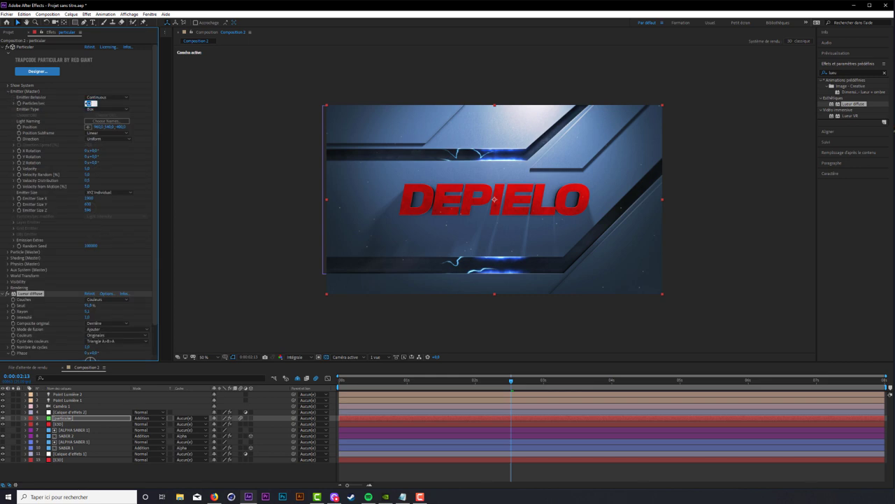
{"action": "key", "text": "Return"}
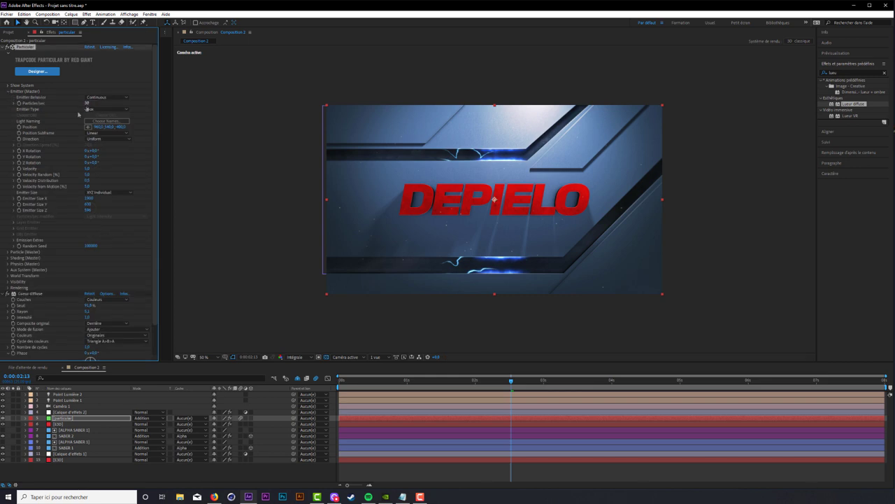
{"action": "left_click", "coordinate": [6, 47]}
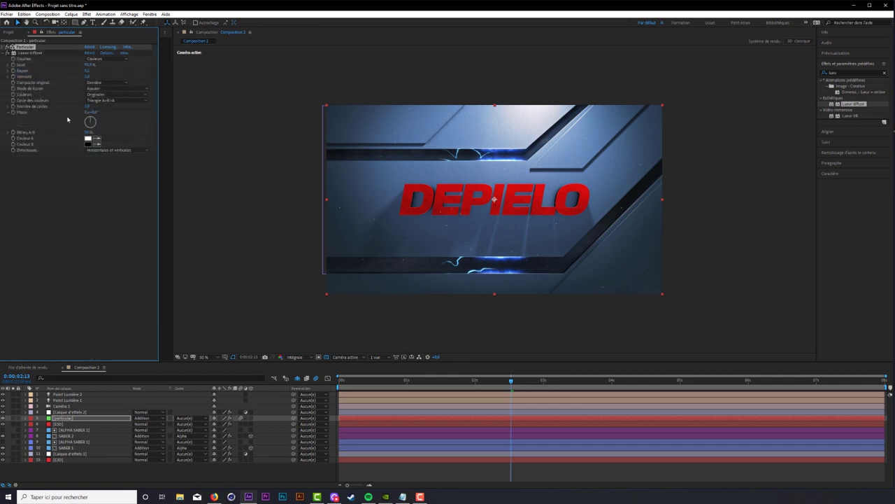
{"action": "left_click", "coordinate": [85, 70]}
{"action": "key", "text": "period"}
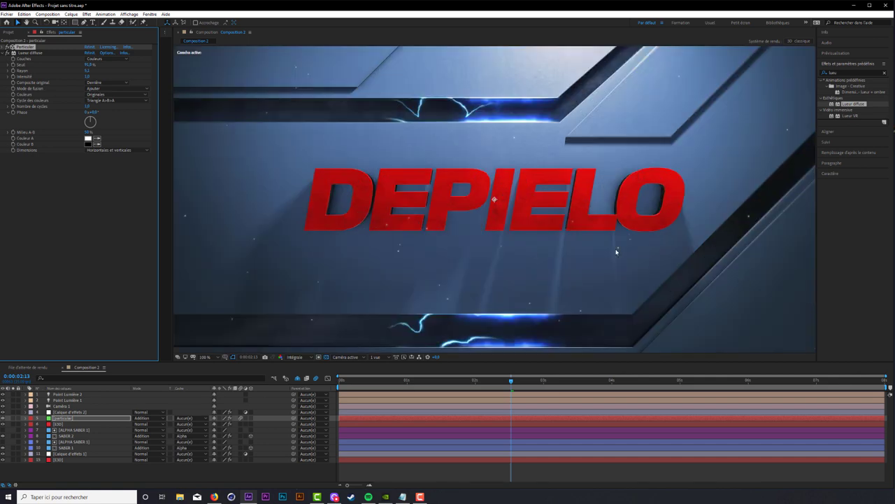
{"action": "key", "text": "comma"}
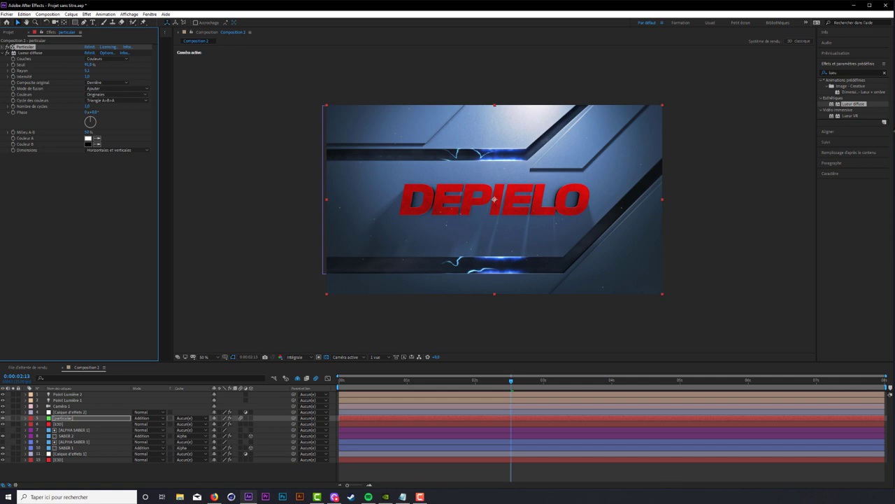
- Rename the bottom Element layer E3D DECOR and the upper one E3D TEXT
{"action": "left_click", "coordinate": [141, 460]}
{"action": "left_click", "coordinate": [95, 463]}
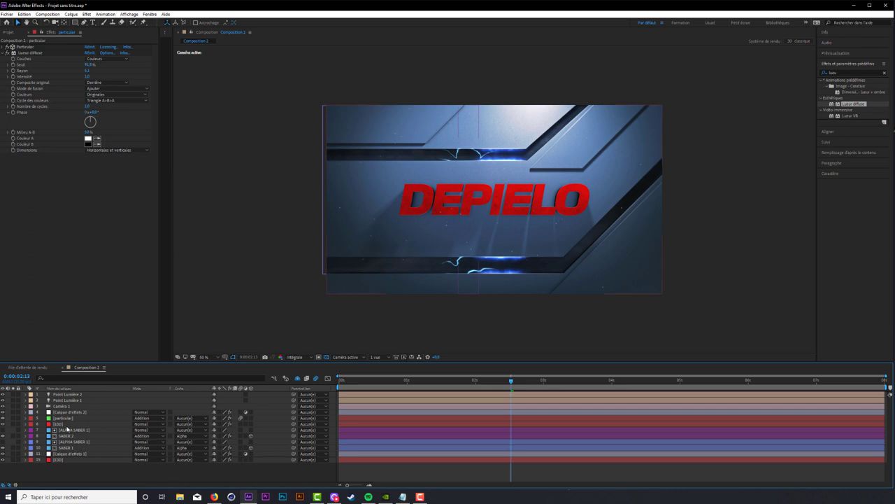
{"action": "left_click", "coordinate": [91, 423]}
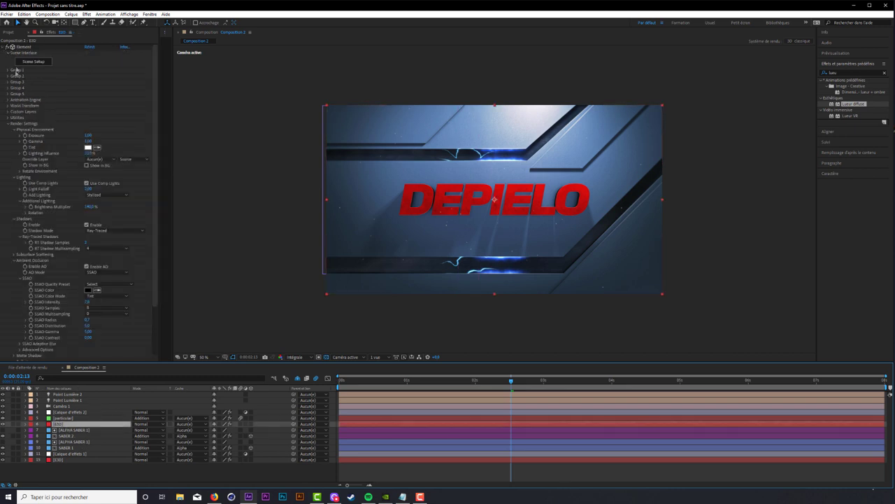
{"action": "left_click", "coordinate": [63, 460]}
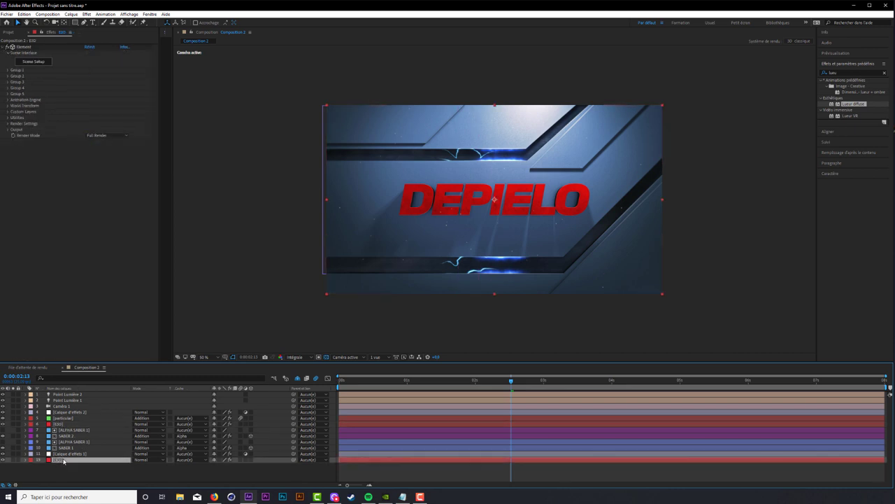
{"action": "type", "text": "E3D DEC"}
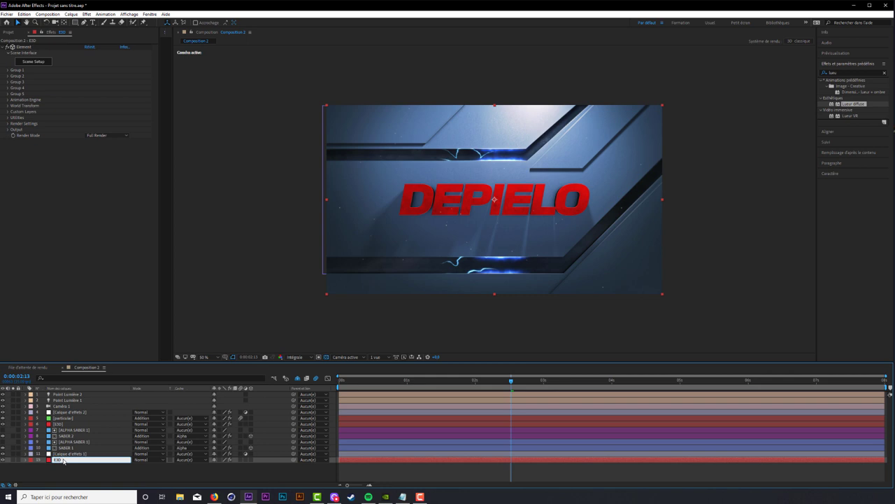
{"action": "type", "text": "OR"}
{"action": "key", "text": "Return"}
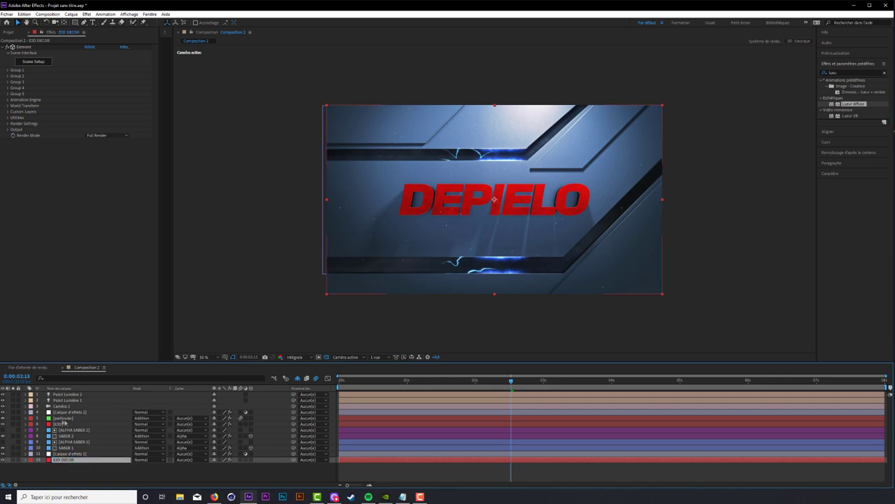
{"action": "left_click", "coordinate": [68, 424]}
{"action": "key", "text": "Return"}
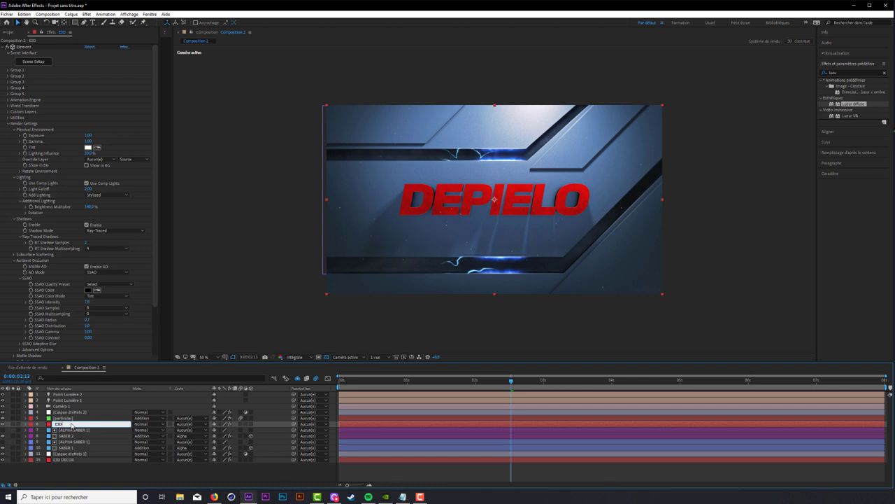
{"action": "key", "text": "Return"}
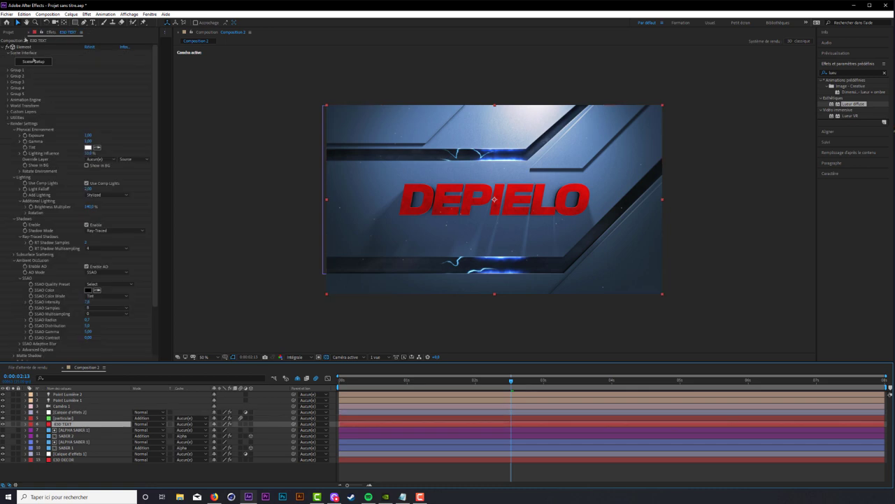
{"action": "left_click", "coordinate": [8, 123]}
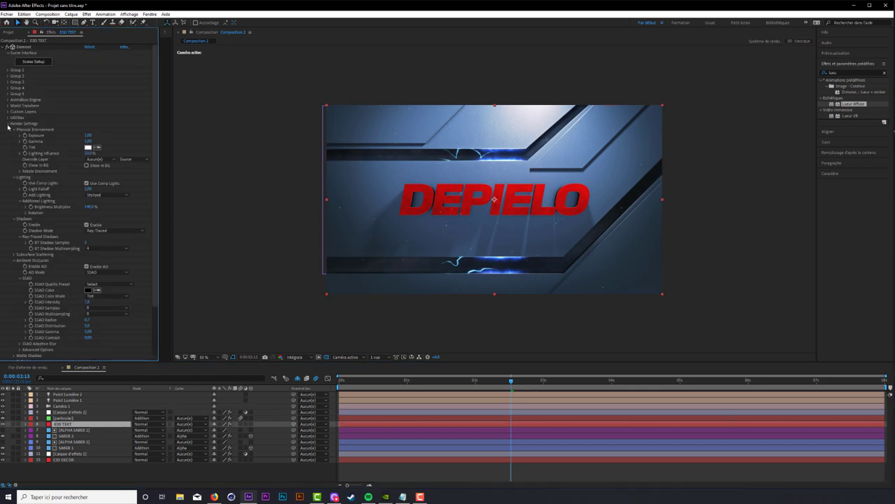
{"action": "left_click", "coordinate": [29, 63]}
- In Scene Setup, hide the environment and move DEPIELO out of the Group Folder
{"action": "left_click", "coordinate": [33, 62]}
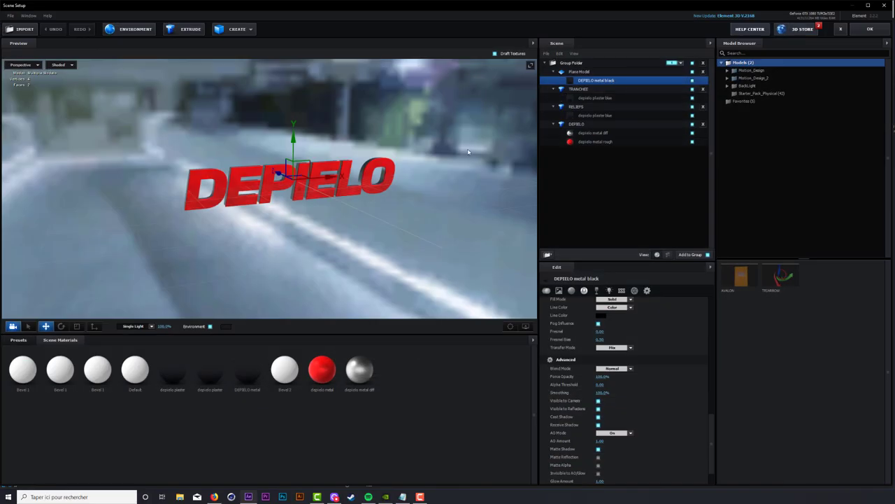
{"action": "left_click", "coordinate": [210, 327]}
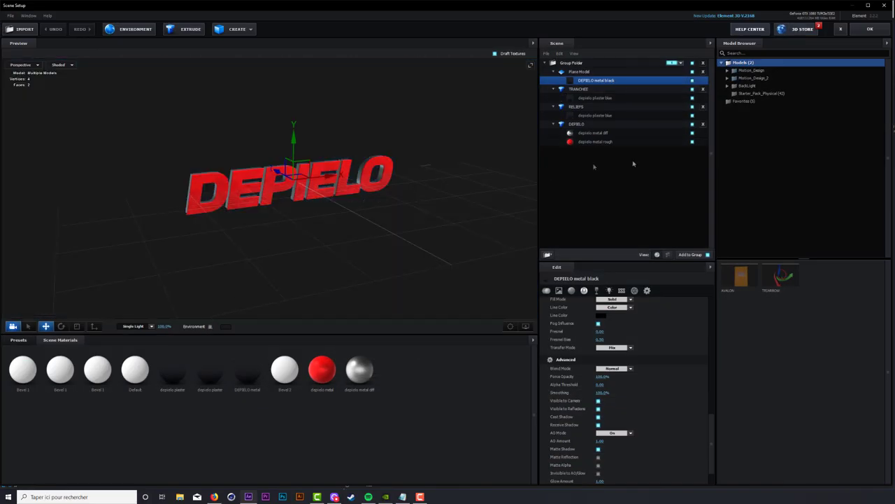
{"action": "left_click", "coordinate": [553, 71]}
{"action": "left_click", "coordinate": [553, 79]}
{"action": "left_click", "coordinate": [554, 88]}
{"action": "left_click", "coordinate": [554, 89]}
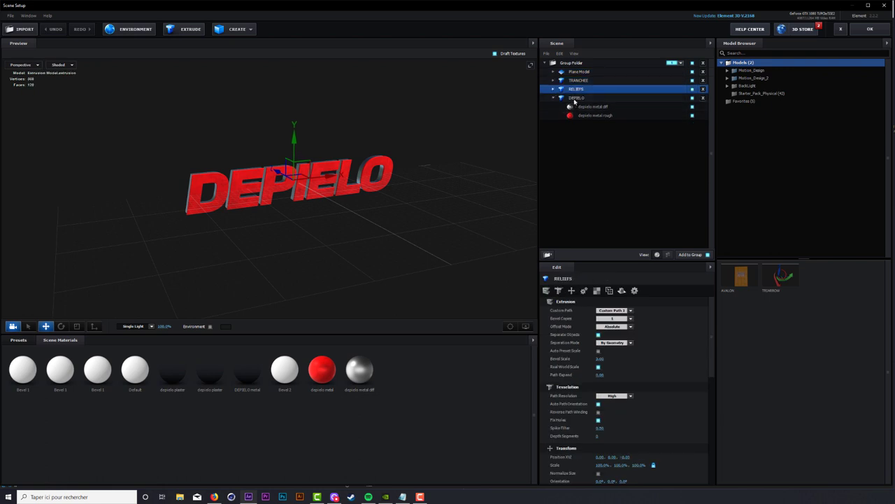
{"action": "left_click", "coordinate": [575, 98]}
{"action": "left_click", "coordinate": [571, 63]}
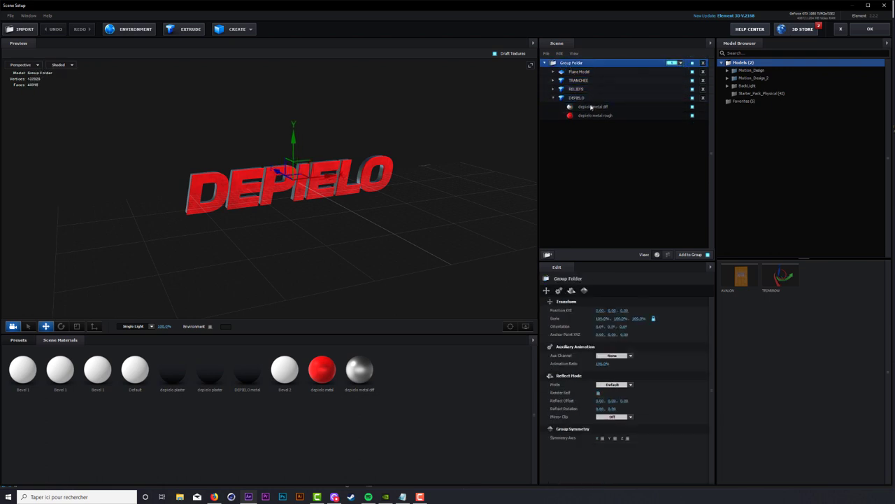
{"action": "left_click_drag", "start_coordinate": [577, 99], "coordinate": [576, 138]}
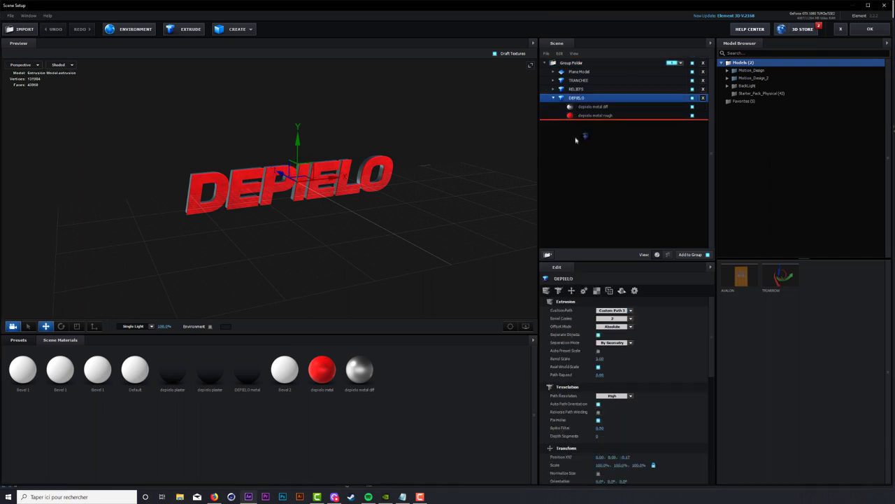
- Assign DEPIELO to a different group, duplicate it with Ctrl+D, and confirm with OK
{"action": "left_click", "coordinate": [675, 99]}
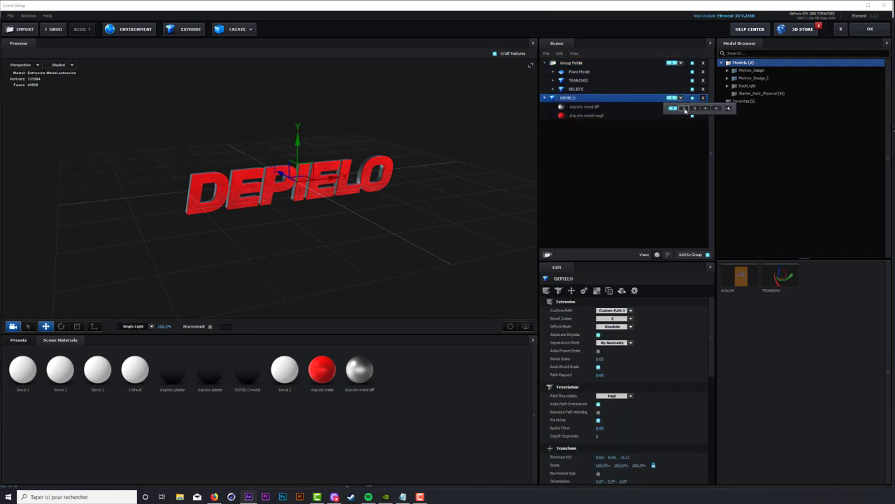
{"action": "left_click", "coordinate": [684, 108]}
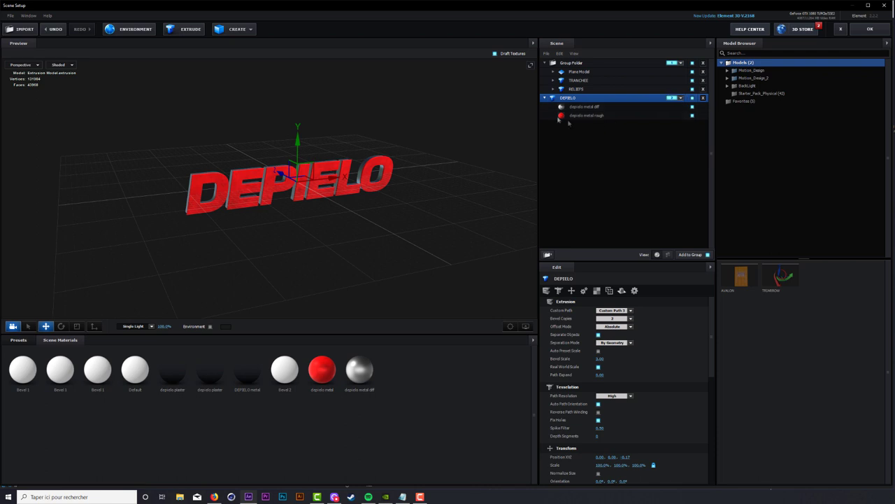
{"action": "key", "text": "ctrl+d"}
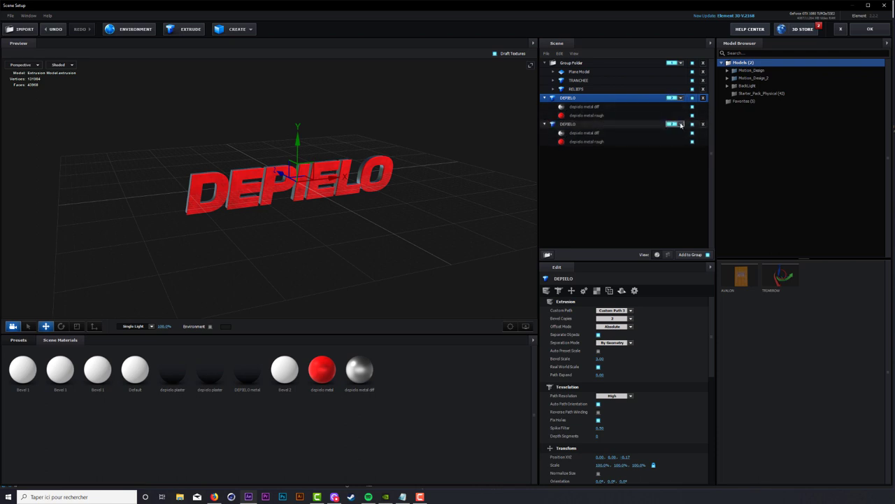
{"action": "left_click", "coordinate": [681, 124]}
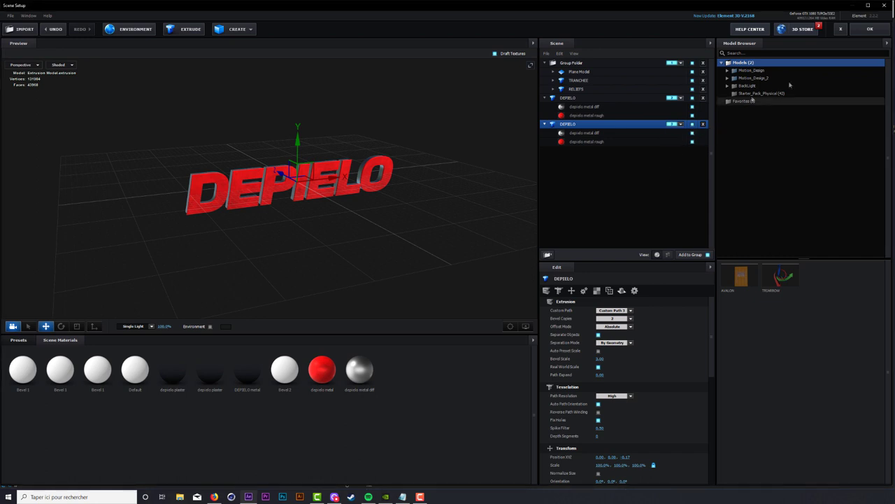
{"action": "left_click", "coordinate": [869, 29]}
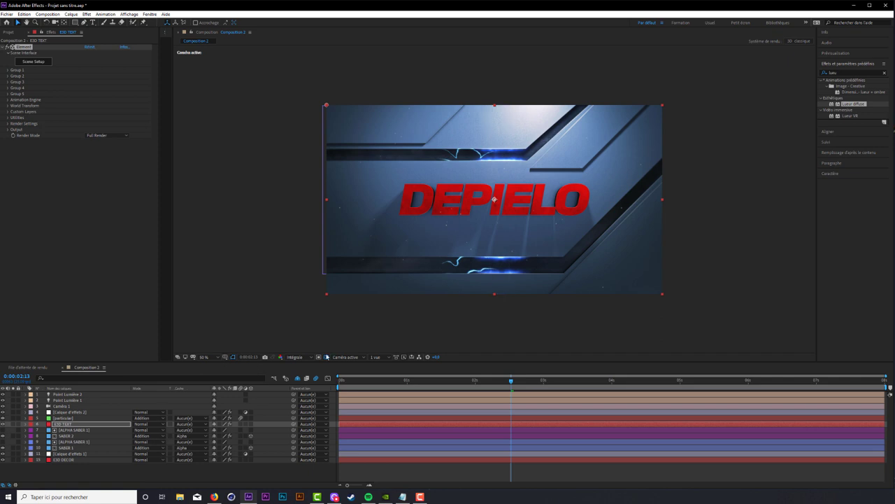
- Split the viewer into 2 Views with the left view set to Top
{"action": "left_click", "coordinate": [376, 359]}
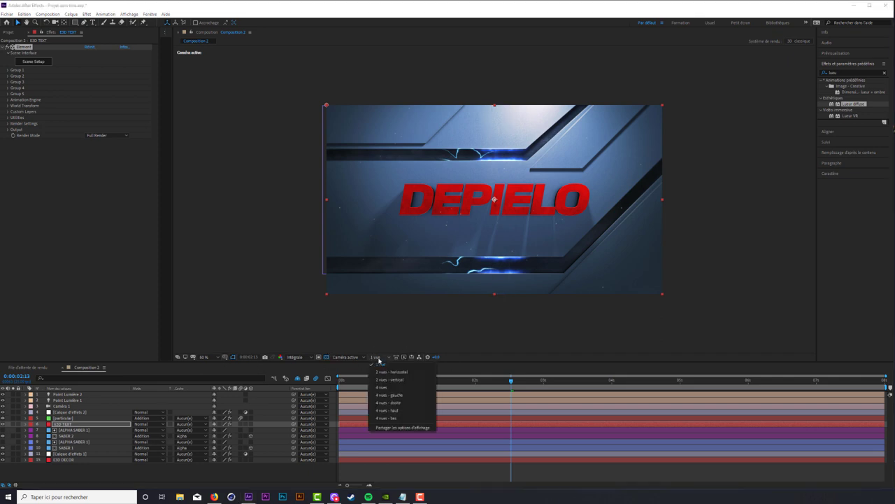
{"action": "left_click", "coordinate": [392, 374]}
{"action": "scroll", "coordinate": [354, 279], "scroll_direction": "up", "scroll_amount": 1}
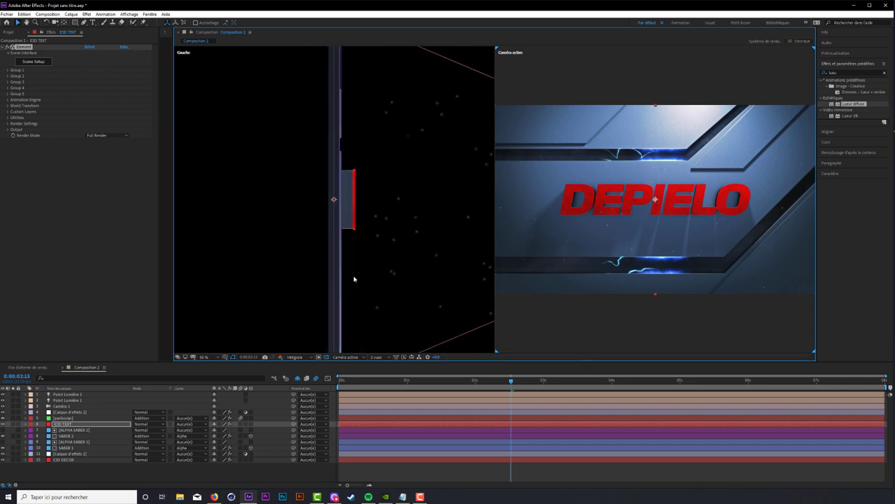
{"action": "left_click_drag", "start_coordinate": [356, 268], "coordinate": [246, 254]}
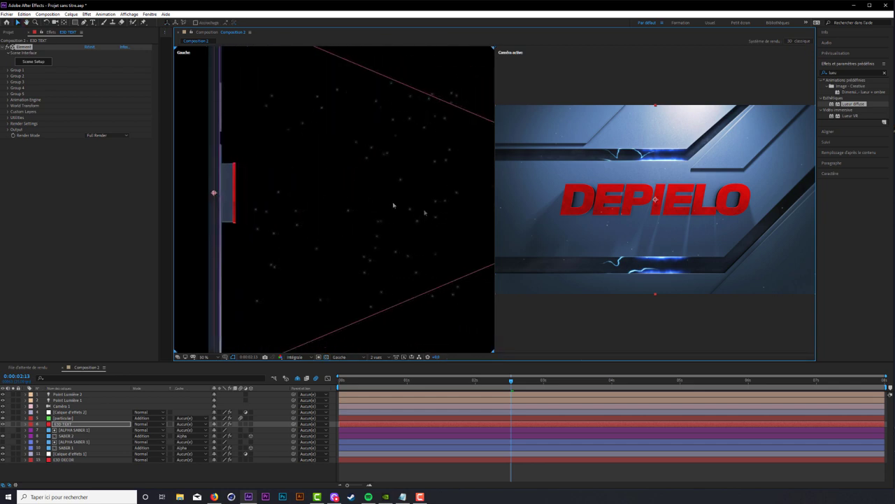
{"action": "scroll", "coordinate": [377, 195], "scroll_direction": "down", "scroll_amount": 1}
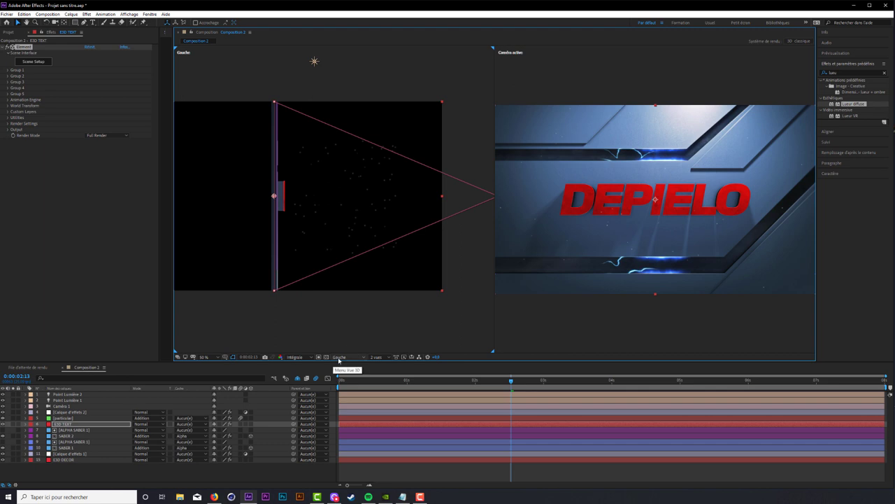
{"action": "left_click", "coordinate": [338, 358]}
{"action": "left_click", "coordinate": [349, 396]}
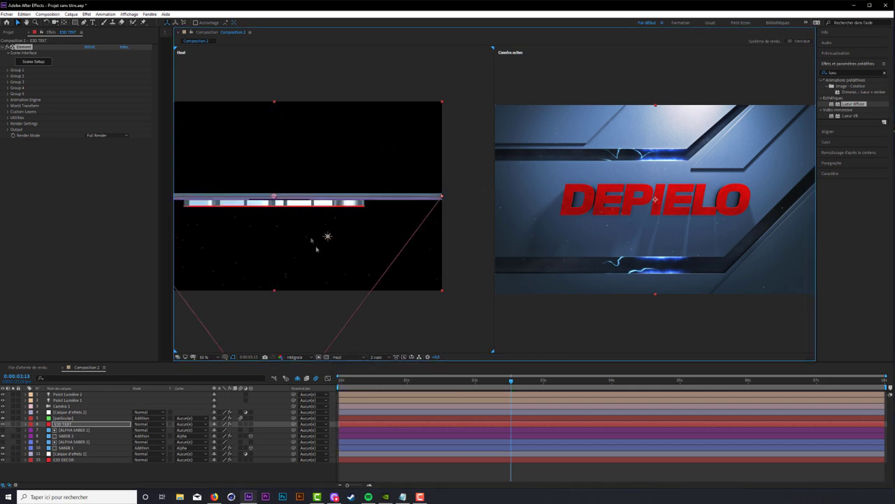
{"action": "left_click_drag", "start_coordinate": [316, 249], "coordinate": [376, 216]}
- Orbit the Top view with the camera tool to frame the camera frustum
{"action": "key", "text": "v"}
{"action": "key", "text": "c"}
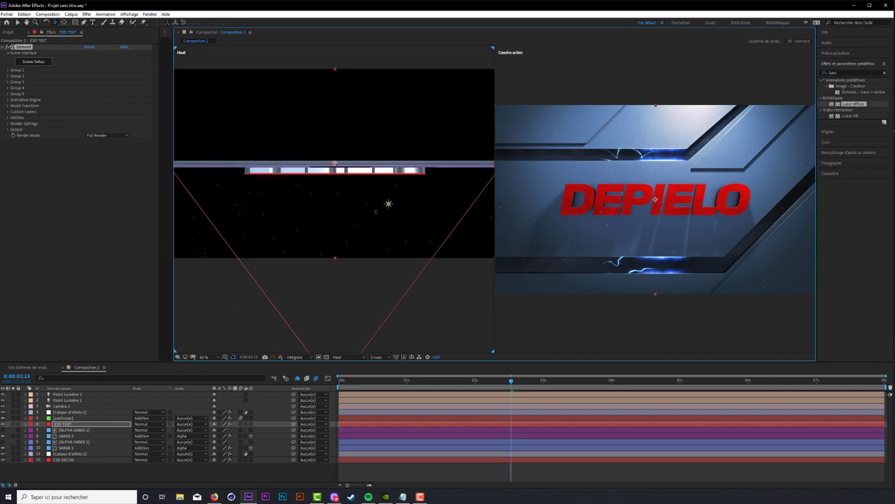
{"action": "left_click_drag", "start_coordinate": [388, 203], "coordinate": [370, 190]}
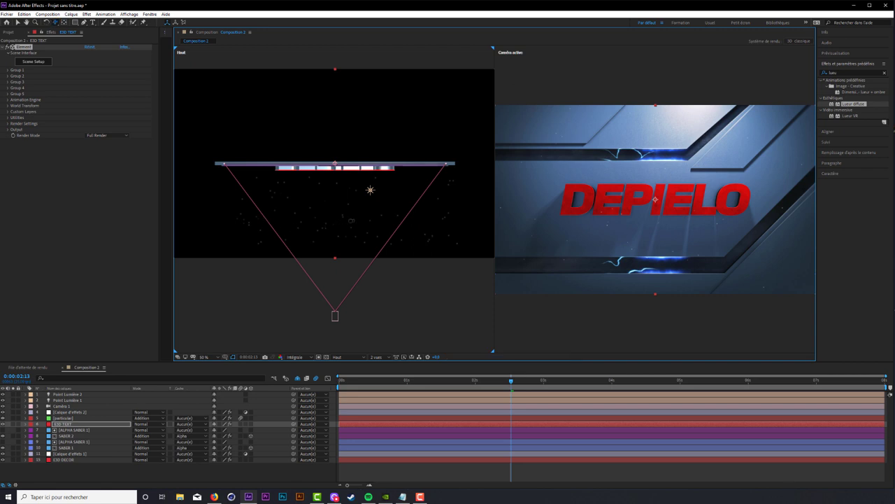
{"action": "left_click_drag", "start_coordinate": [370, 190], "coordinate": [377, 133]}
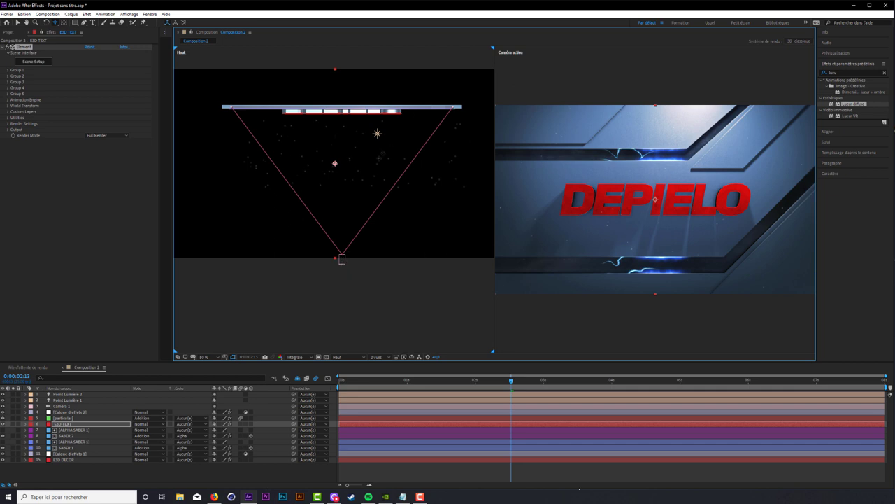
{"action": "left_click_drag", "start_coordinate": [370, 161], "coordinate": [364, 162]}
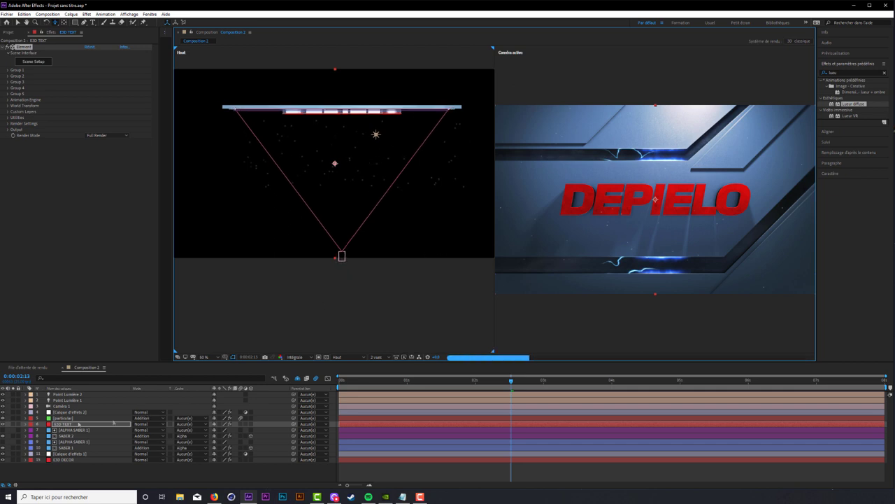
{"action": "left_click", "coordinate": [71, 425]}
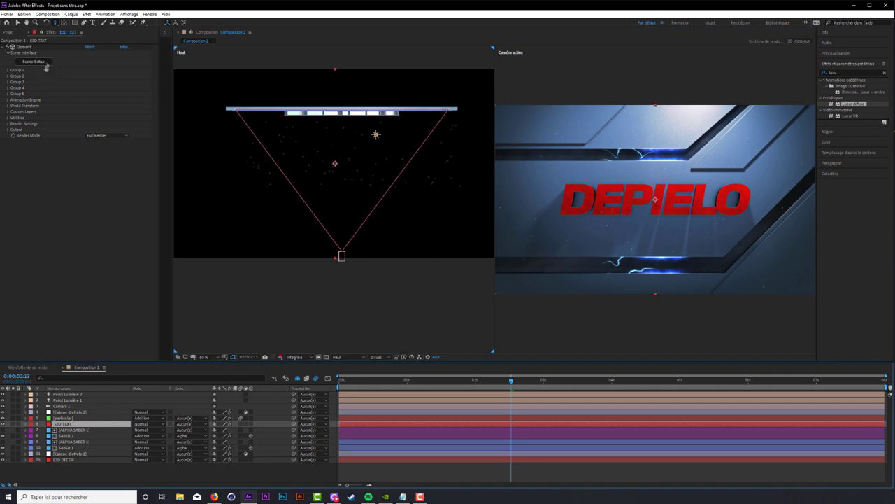
- Shift Group 3's Particle Replicator Position Z to about -660 in the Element effect
{"action": "left_click", "coordinate": [8, 83]}
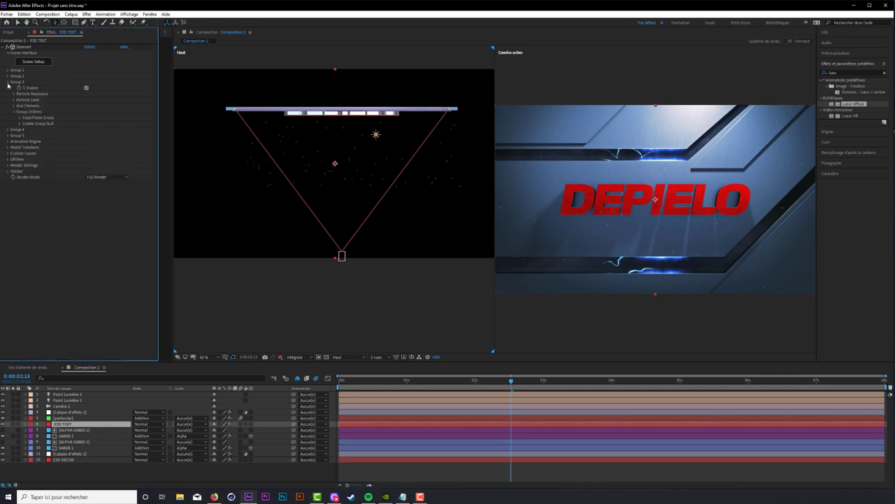
{"action": "left_click", "coordinate": [7, 76]}
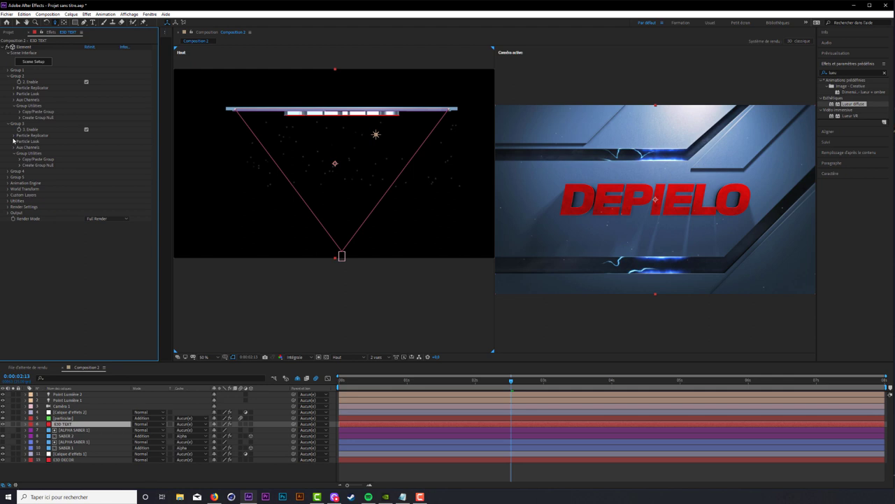
{"action": "left_click", "coordinate": [13, 138]}
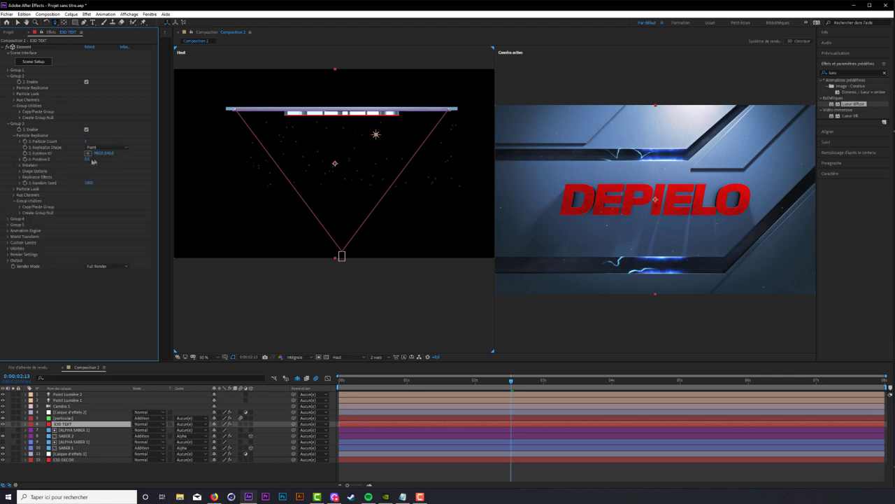
{"action": "mouse_move", "coordinate": [88, 160]}
{"action": "left_mouse_down"}
{"action": "mouse_move", "coordinate": [74, 162]}
{"action": "mouse_move", "coordinate": [88, 162]}
{"action": "mouse_move", "coordinate": [92, 149]}
{"action": "mouse_move", "coordinate": [34, 157]}
{"action": "left_mouse_up"}
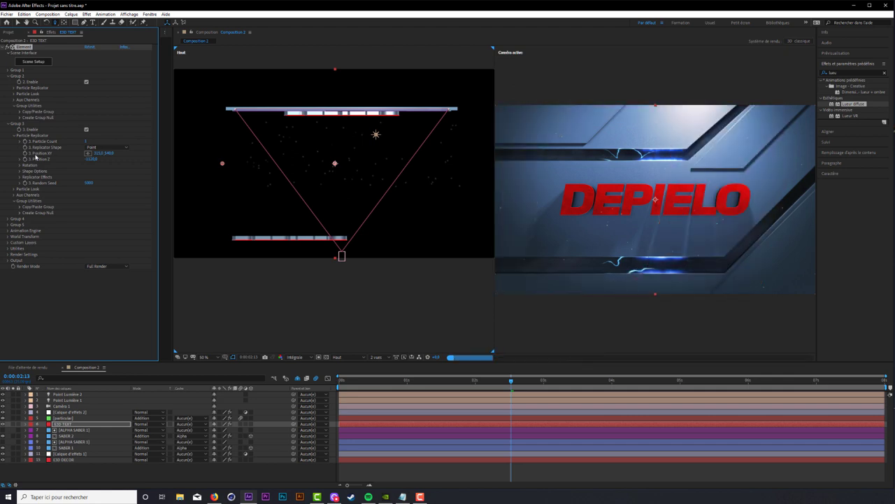
- Turn on Multi-Object for Group 3 with Rotation Multi X 37°, Y 57°, Z 30°
{"action": "left_click", "coordinate": [14, 189]}
{"action": "left_click", "coordinate": [20, 237]}
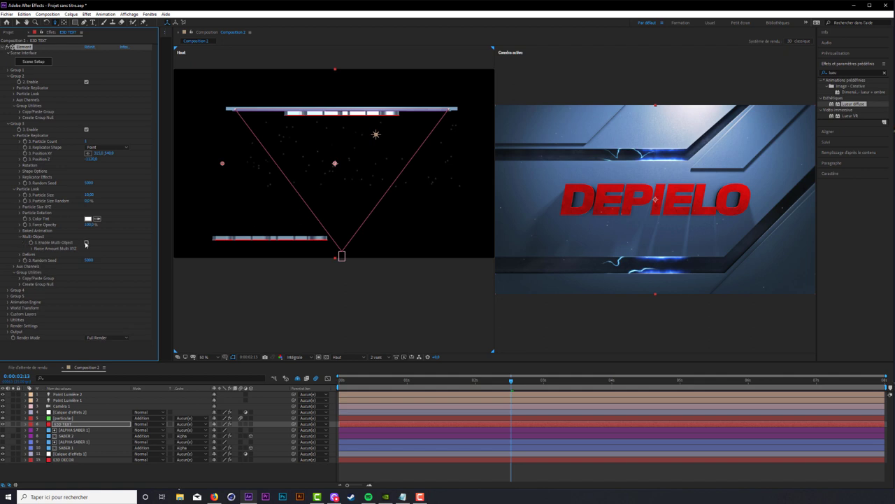
{"action": "left_click", "coordinate": [86, 242]}
{"action": "left_click", "coordinate": [93, 244]}
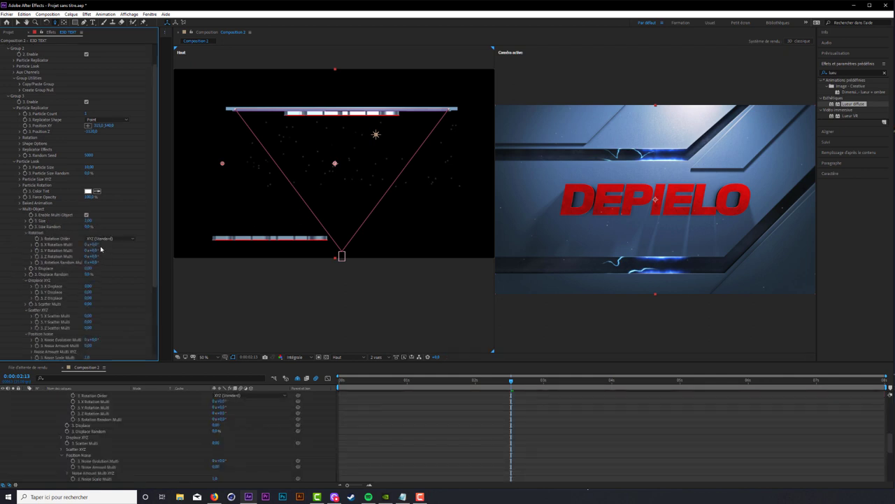
{"action": "type", "text": "37"}
{"action": "key", "text": "Return"}
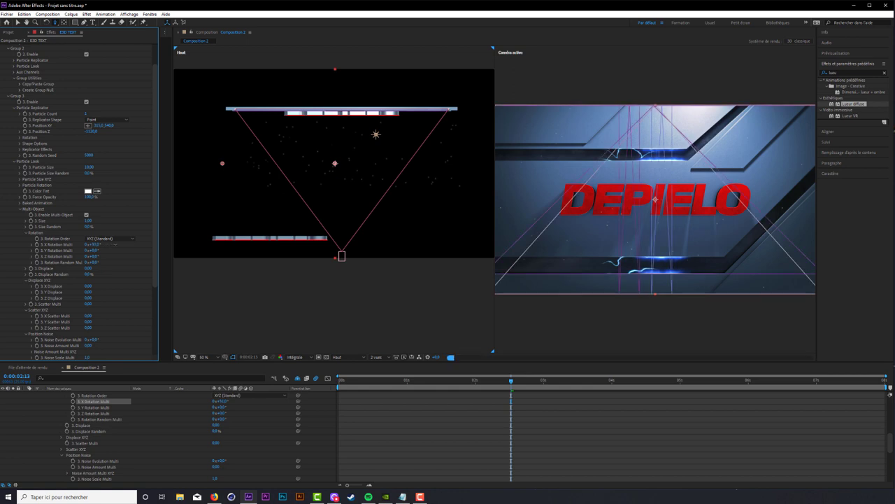
{"action": "left_click", "coordinate": [93, 250]}
{"action": "type", "text": "57"}
{"action": "key", "text": "Return"}
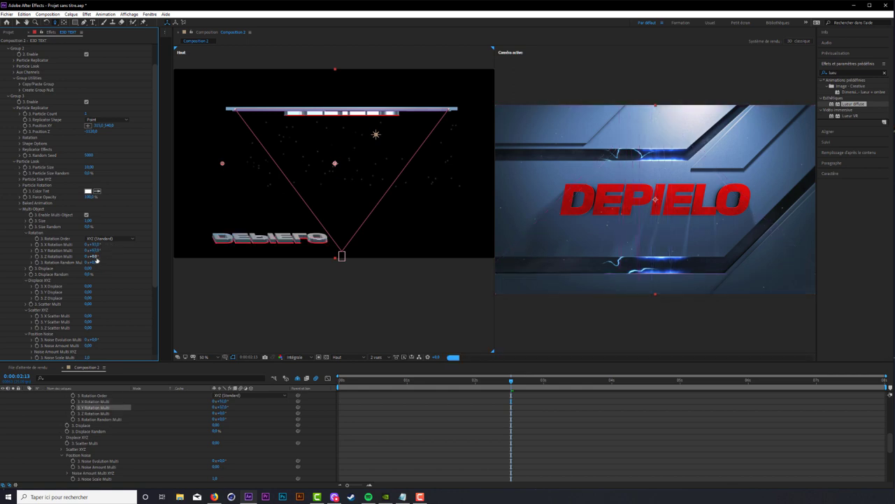
{"action": "left_click", "coordinate": [92, 256]}
{"action": "type", "text": "30"}
{"action": "key", "text": "Return"}
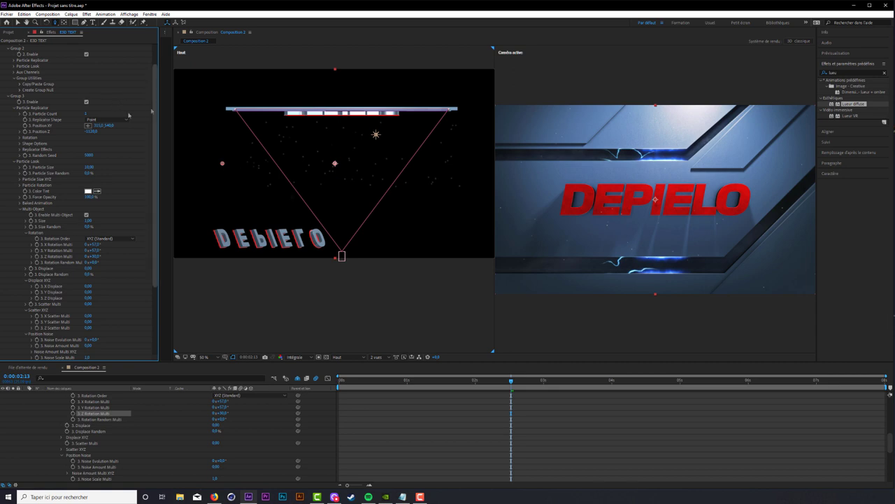
- Move Group 3's text to Position X 200 and Position Z about -700
{"action": "left_click", "coordinate": [91, 131]}
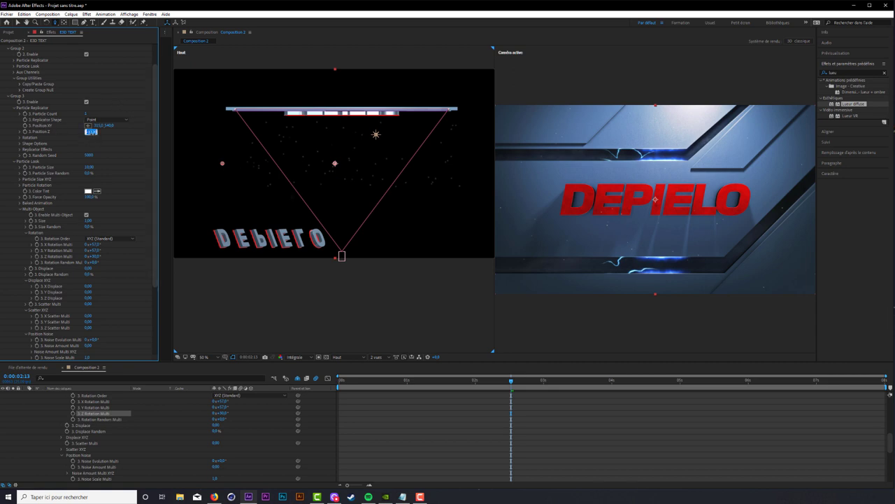
{"action": "left_click", "coordinate": [100, 126]}
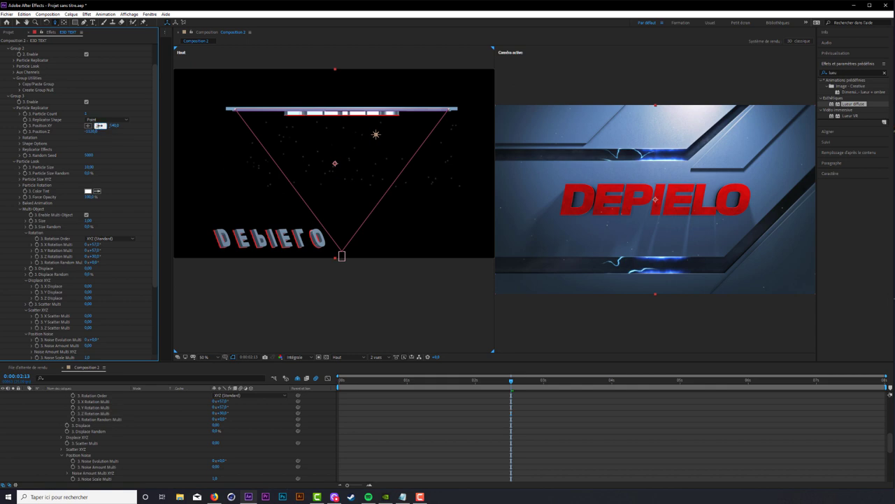
{"action": "type", "text": "300"}
{"action": "key", "text": "Return"}
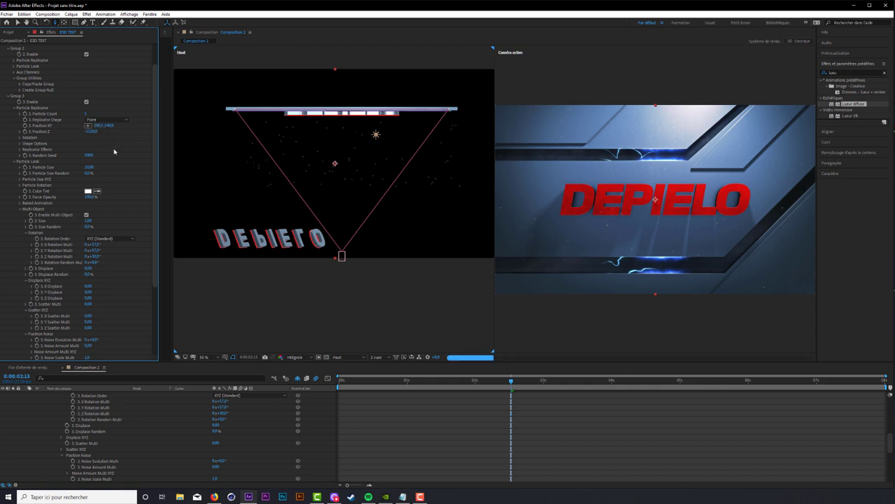
{"action": "left_click_drag", "start_coordinate": [91, 137], "coordinate": [108, 203]}
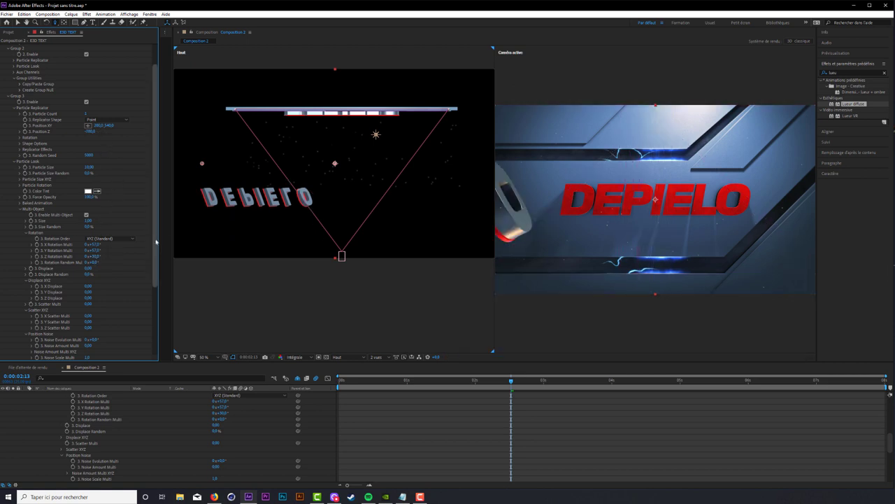
- Change Group 3's Rotation Multi values to X 62°, Y 47°, Z 13°
{"action": "left_click", "coordinate": [94, 244]}
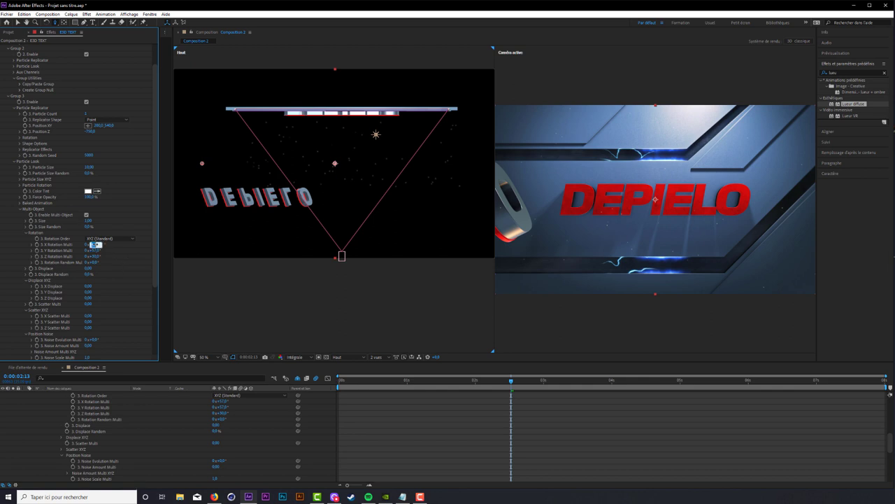
{"action": "type", "text": "62"}
{"action": "key", "text": "Tab"}
{"action": "type", "text": "4"}
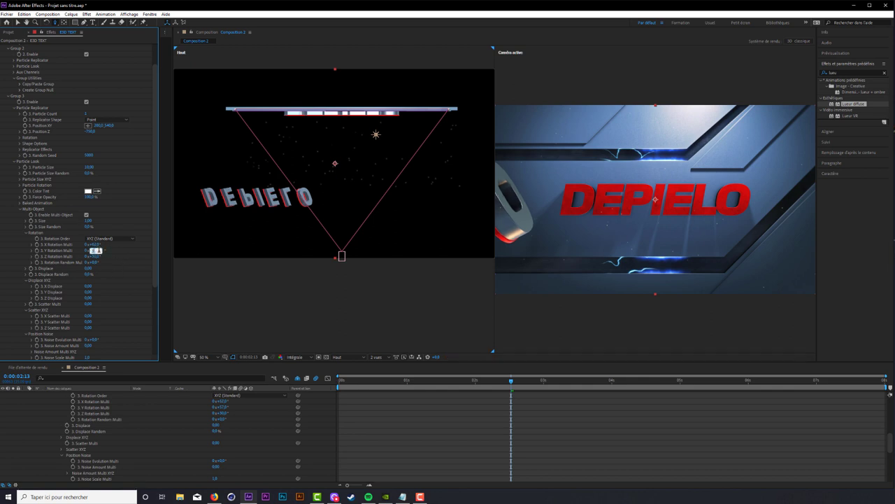
{"action": "type", "text": "7"}
{"action": "key", "text": "Tab"}
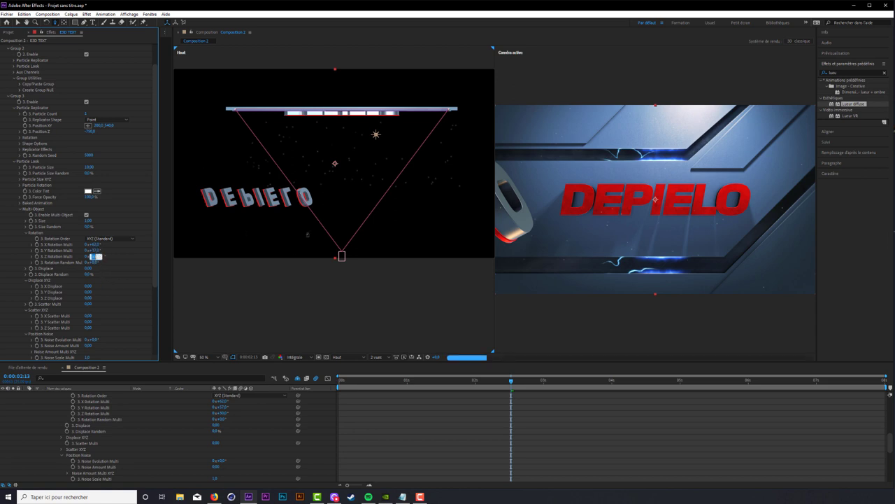
{"action": "type", "text": "13"}
{"action": "key", "text": "Tab"}
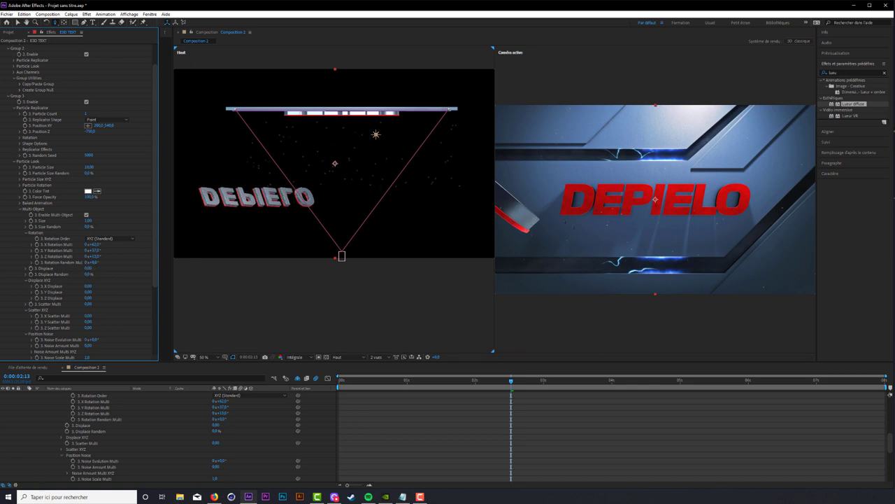
- Push Group 3's Position Z to -1500 to move the duplicate out of view
{"action": "left_click", "coordinate": [96, 126]}
{"action": "key", "text": "Return"}
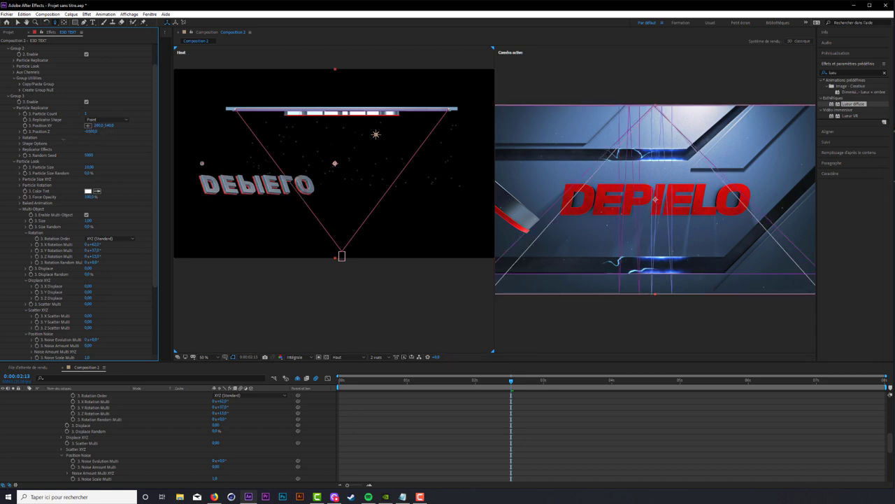
{"action": "left_click", "coordinate": [91, 131]}
{"action": "type", "text": "00"}
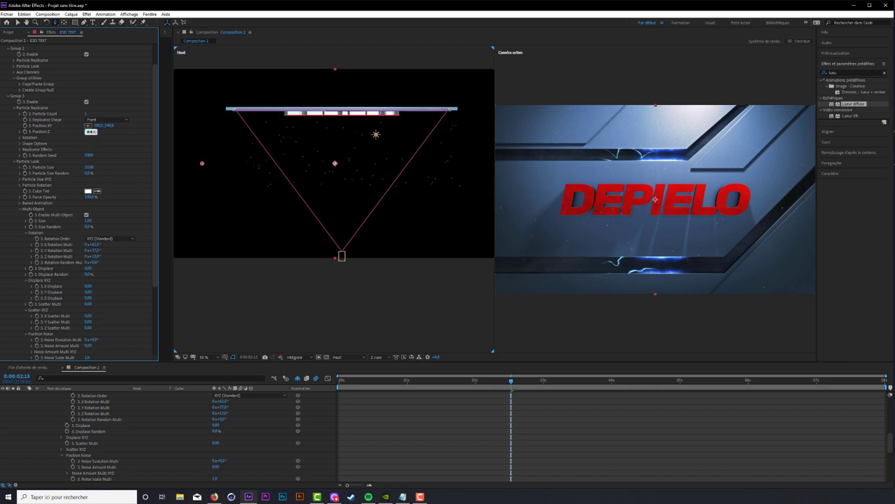
{"action": "key", "text": "Return"}
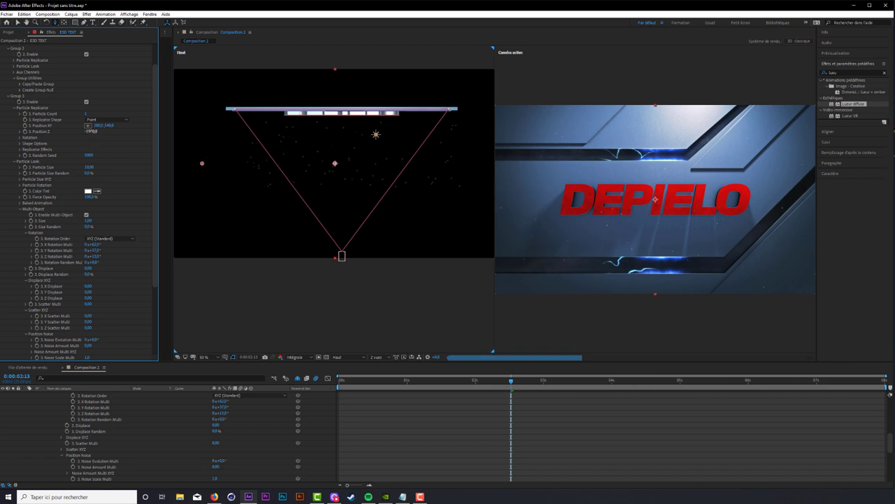
{"action": "left_click_drag", "start_coordinate": [91, 131], "coordinate": [115, 143]}
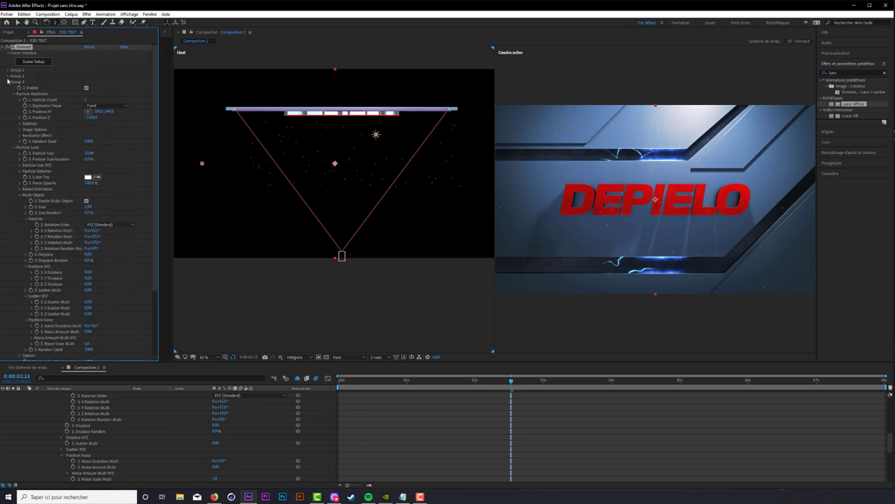
- Enable the Animation Engine with Start Group Group 3 and show a single camera view
{"action": "left_click", "coordinate": [8, 83]}
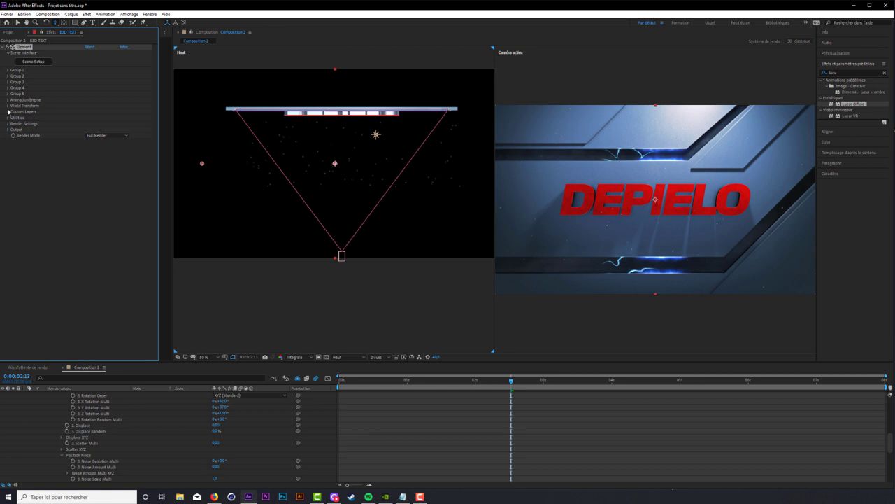
{"action": "left_click", "coordinate": [7, 100]}
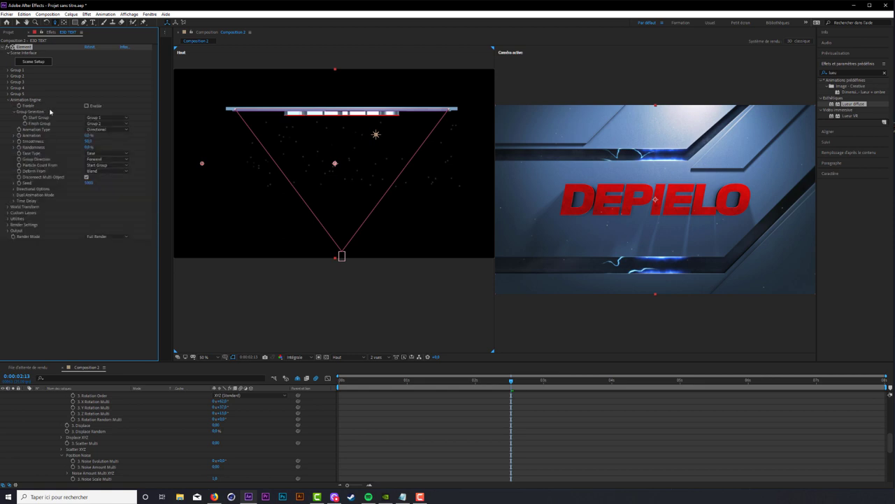
{"action": "left_click", "coordinate": [86, 106]}
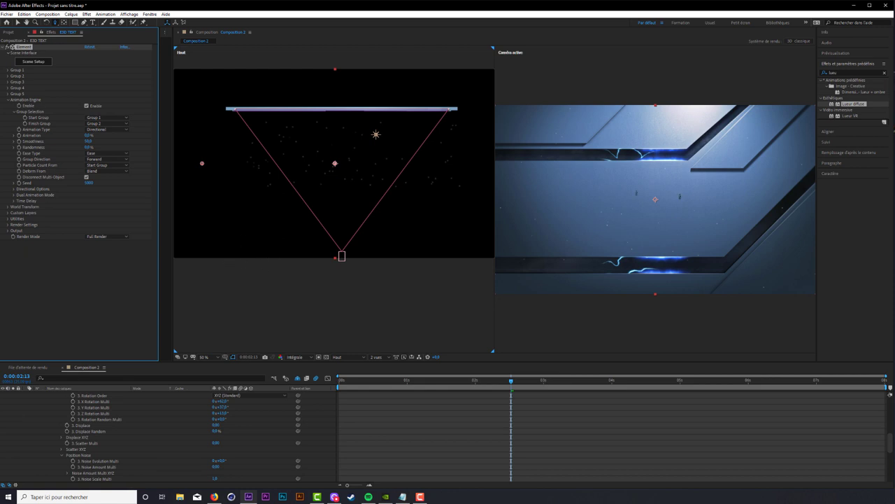
{"action": "left_click", "coordinate": [112, 118]}
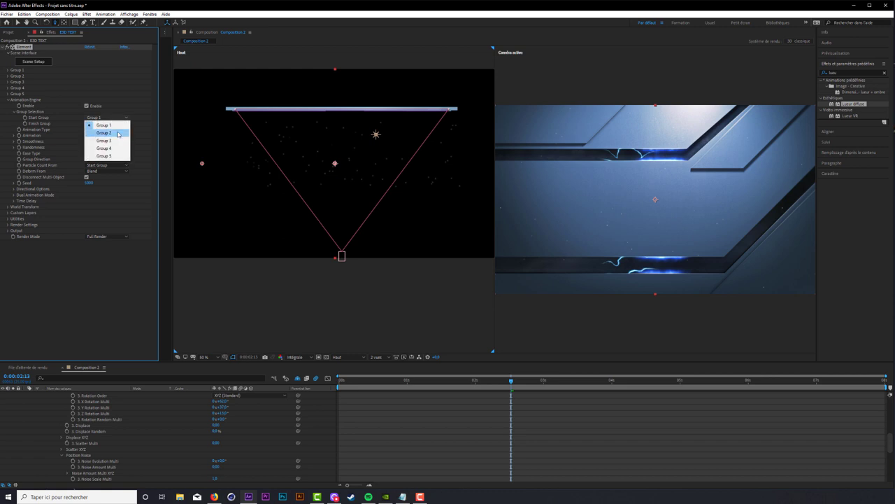
{"action": "left_click", "coordinate": [105, 140]}
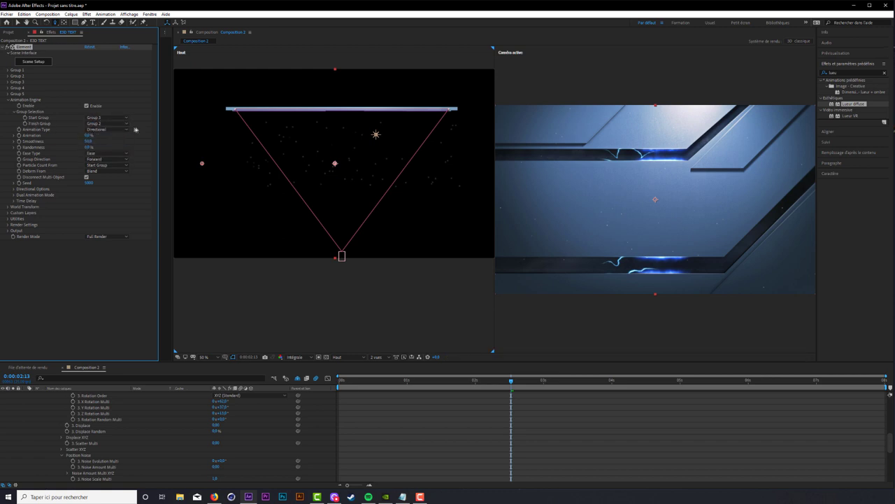
{"action": "left_click", "coordinate": [377, 357]}
- Fit the composition in a single view and scrub Animation up through 22%, 43%, 79%
{"action": "left_click", "coordinate": [381, 365]}
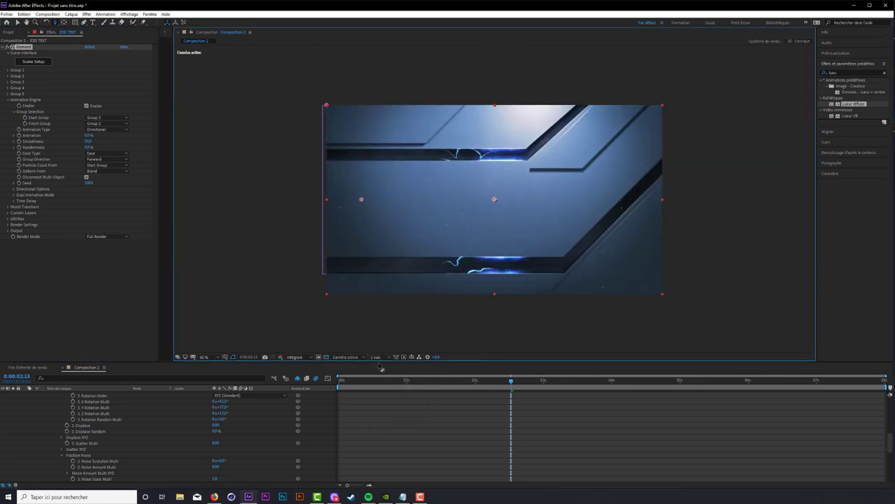
{"action": "left_click", "coordinate": [204, 356]}
{"action": "left_click", "coordinate": [223, 369]}
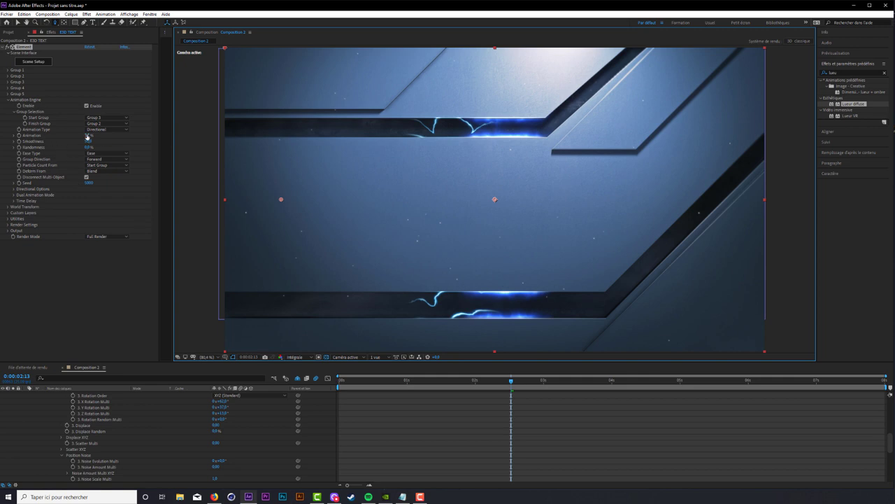
{"action": "left_click_drag", "start_coordinate": [87, 137], "coordinate": [102, 137]}
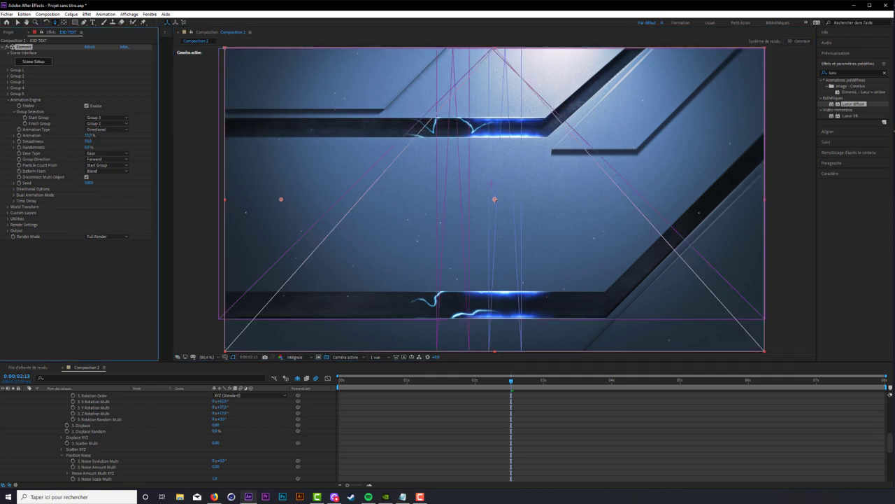
{"action": "left_click_drag", "start_coordinate": [87, 135], "coordinate": [94, 137]}
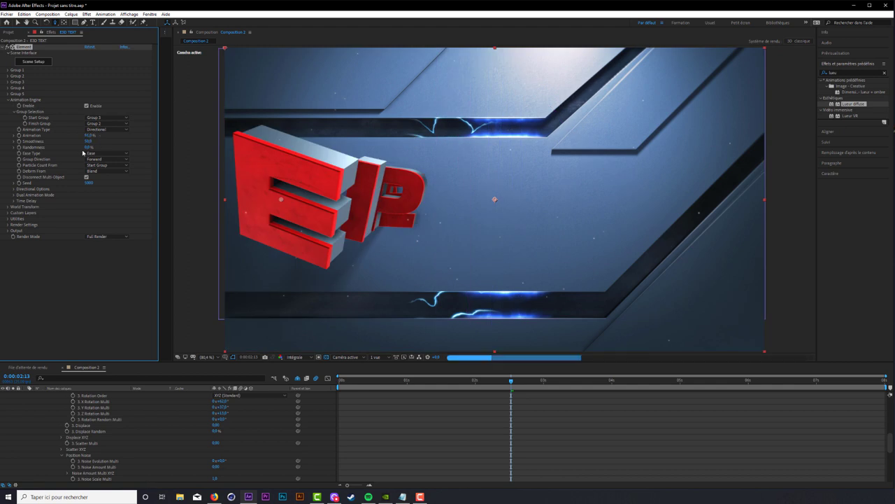
{"action": "left_click_drag", "start_coordinate": [88, 136], "coordinate": [93, 136]}
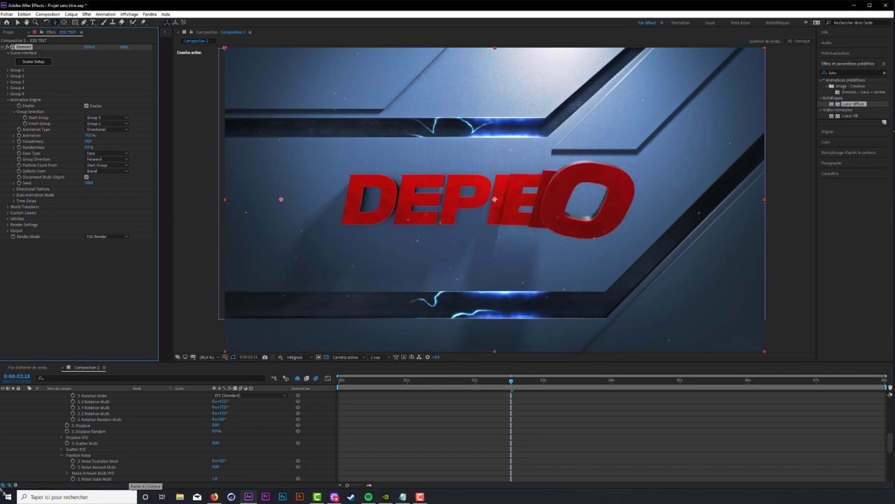
- Keyframe Animation at 0:00:02:16 where the title is assembled, and reveal keyframes with U
{"action": "scroll", "coordinate": [77, 448], "scroll_direction": "up", "scroll_amount": 1}
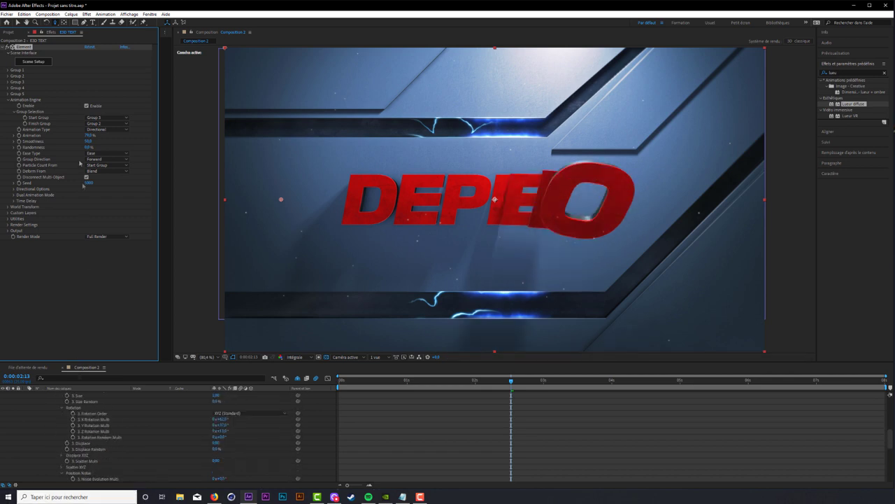
{"action": "left_click", "coordinate": [522, 381]}
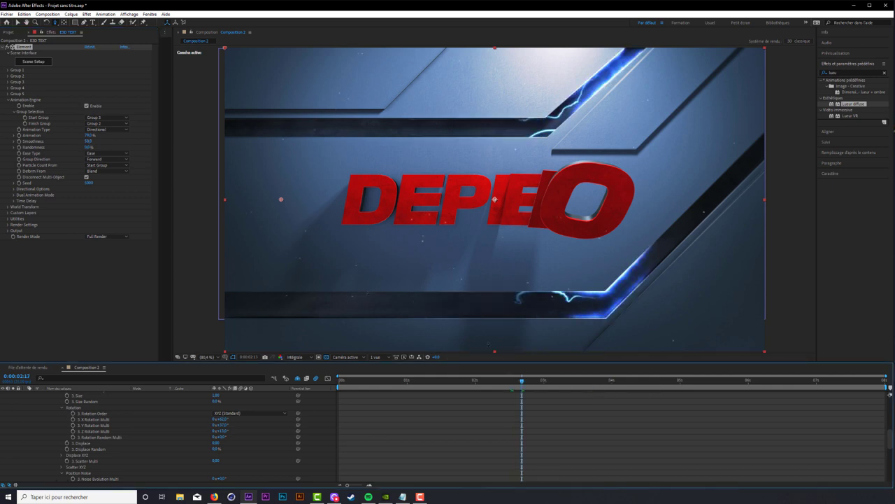
{"action": "left_click", "coordinate": [576, 382]}
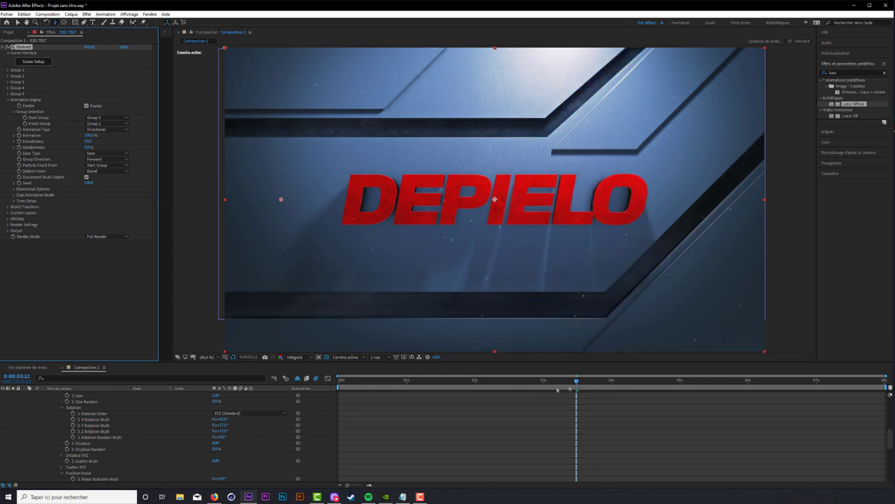
{"action": "left_click", "coordinate": [519, 381]}
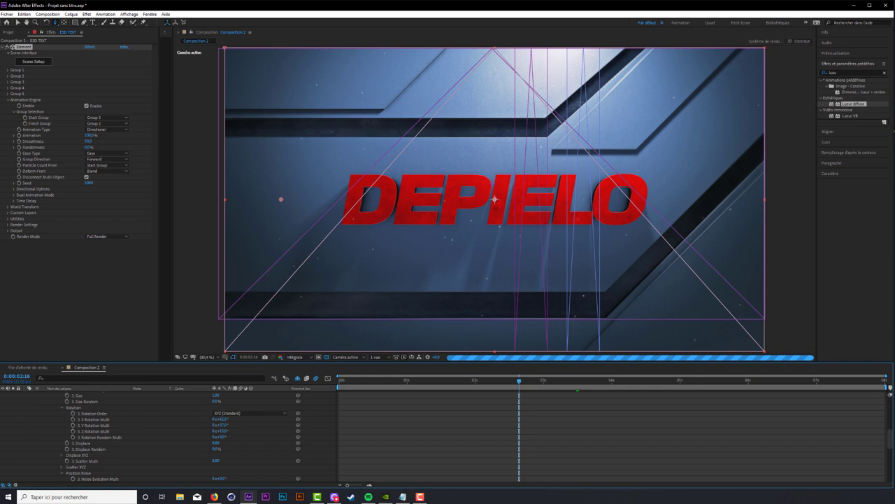
{"action": "left_click", "coordinate": [19, 136]}
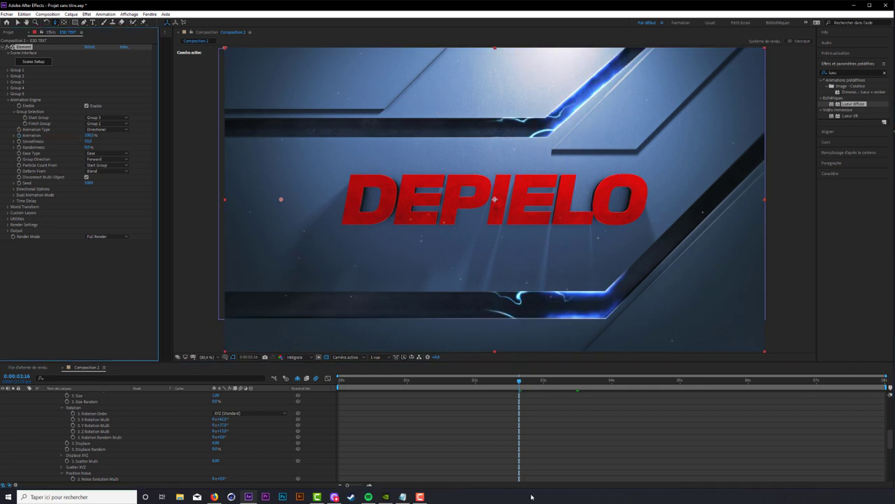
{"action": "key", "text": "u"}
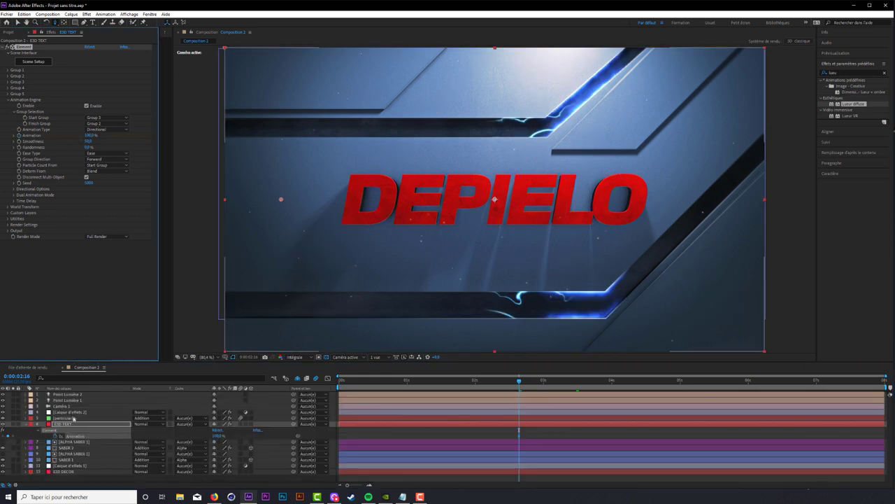
- Lower the Animation amount near 0:00:01:19 to add an earlier keyframe
{"action": "left_click", "coordinate": [63, 424]}
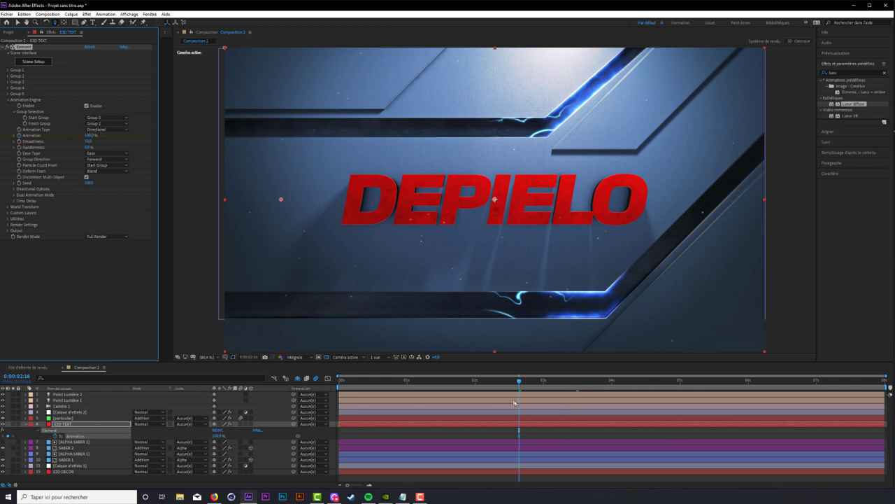
{"action": "left_click_drag", "start_coordinate": [464, 382], "coordinate": [451, 382]}
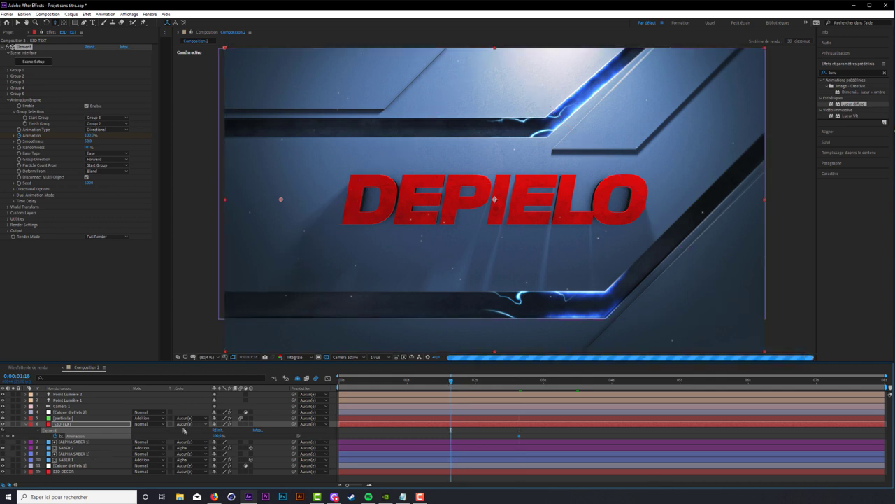
{"action": "left_click_drag", "start_coordinate": [184, 430], "coordinate": [173, 430]}
{"action": "key", "text": "Page_Up"}
{"action": "key", "text": "Page_Up"}
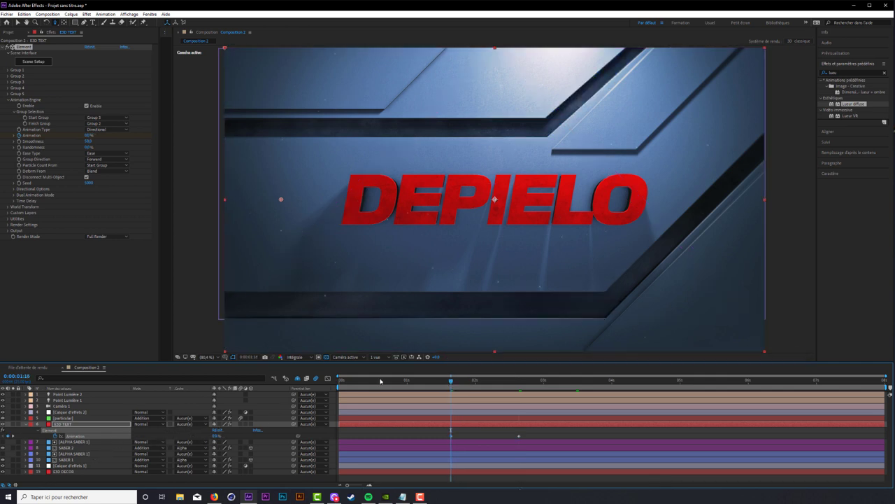
{"action": "left_click_drag", "start_coordinate": [458, 383], "coordinate": [471, 384]}
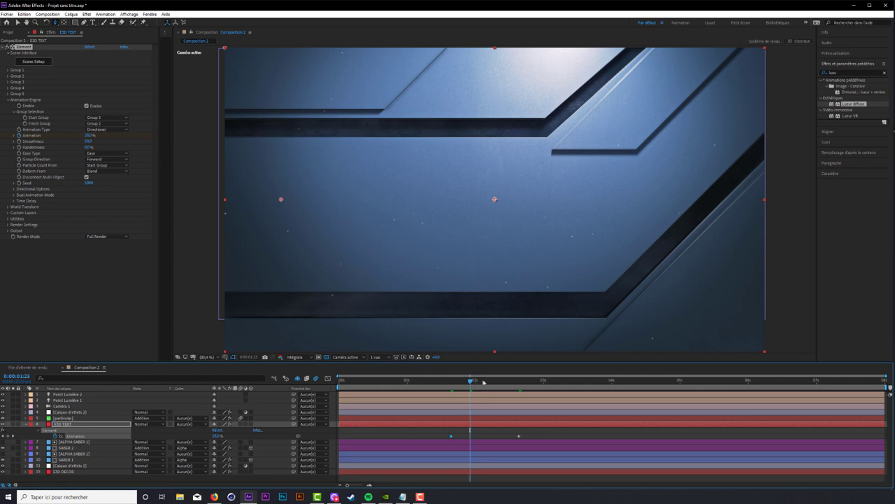
- Set half resolution, preview the letters flying in, and shift the keyframe later
{"action": "left_click", "coordinate": [296, 358]}
{"action": "left_click", "coordinate": [300, 382]}
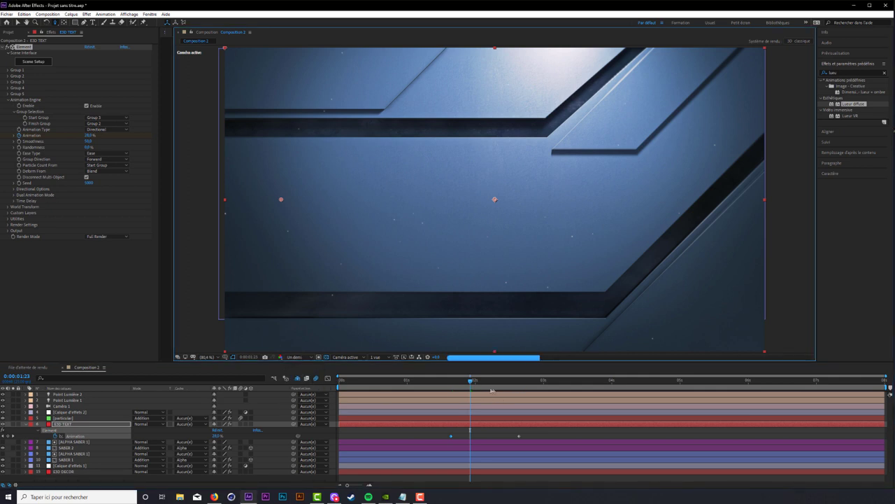
{"action": "left_click_drag", "start_coordinate": [471, 383], "coordinate": [502, 382]}
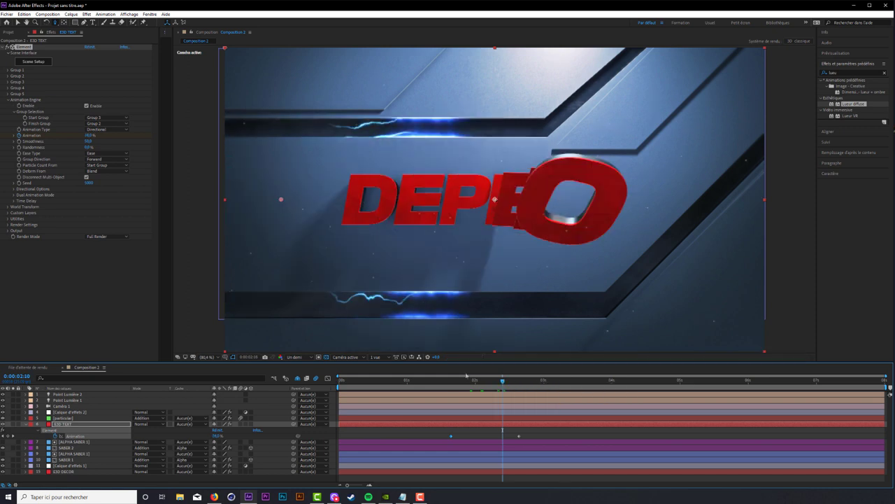
{"action": "left_click", "coordinate": [519, 435]}
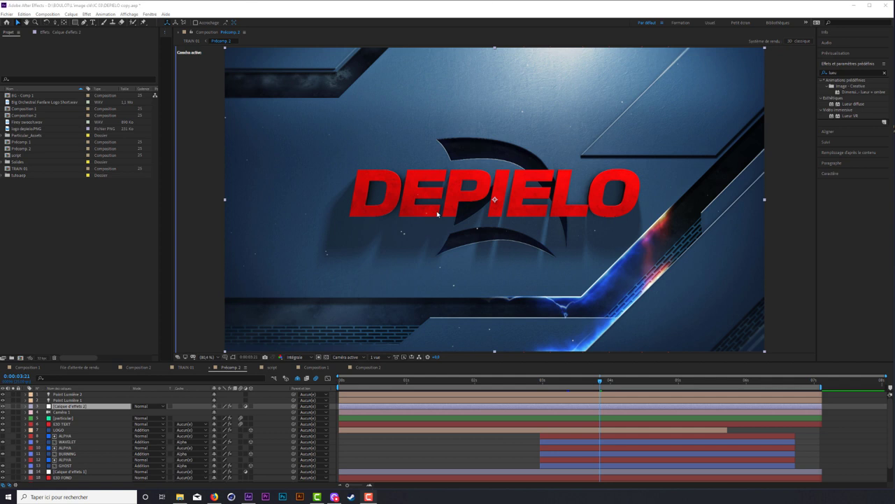
- Show the E3D TEXT Element effect settings, collapsing Group 3 and expanding Group 4
{"action": "left_click", "coordinate": [70, 423]}
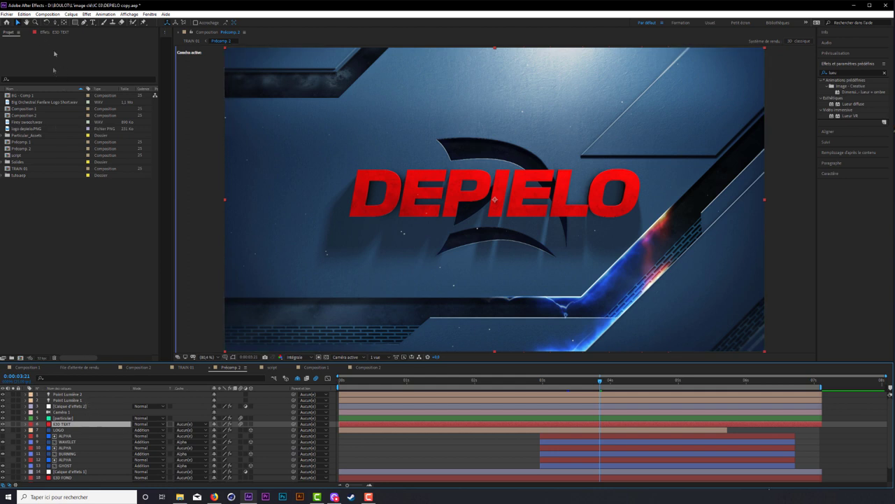
{"action": "left_click", "coordinate": [40, 32]}
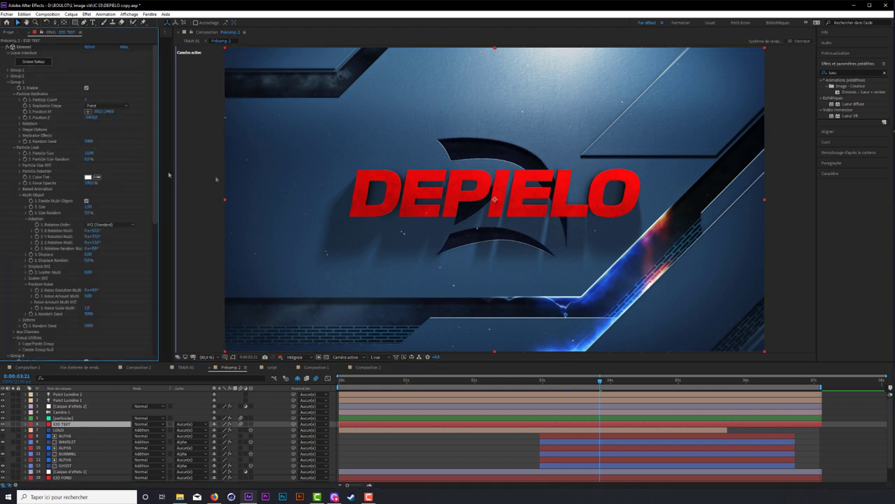
{"action": "left_click", "coordinate": [8, 83]}
{"action": "left_click", "coordinate": [8, 88]}
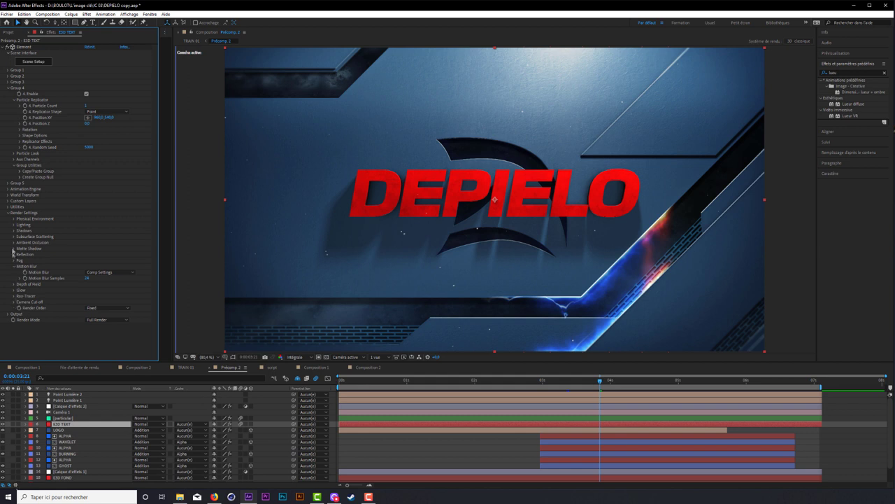